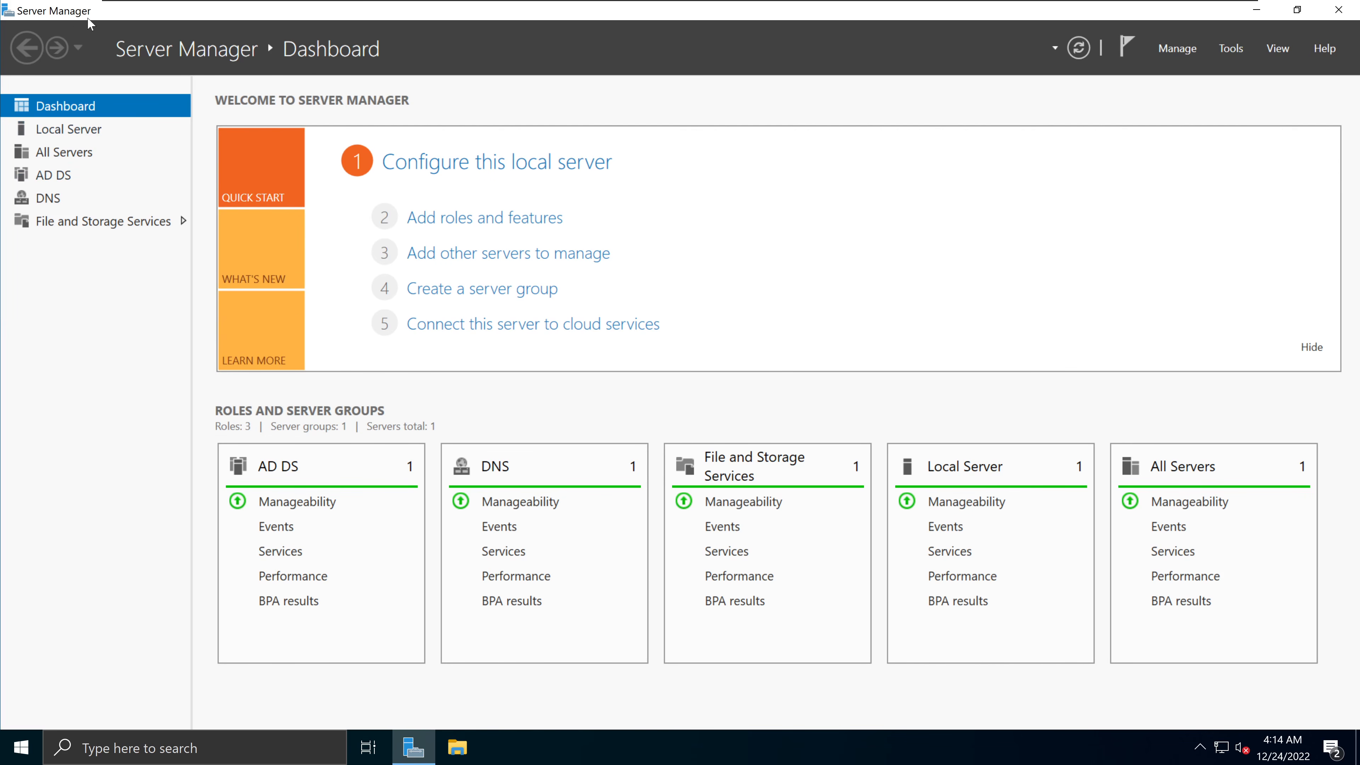
- Start adding roles and features with a role-based or feature-based installation on server SSServ2022, and advance to the feature selection
left_click(1186, 49)
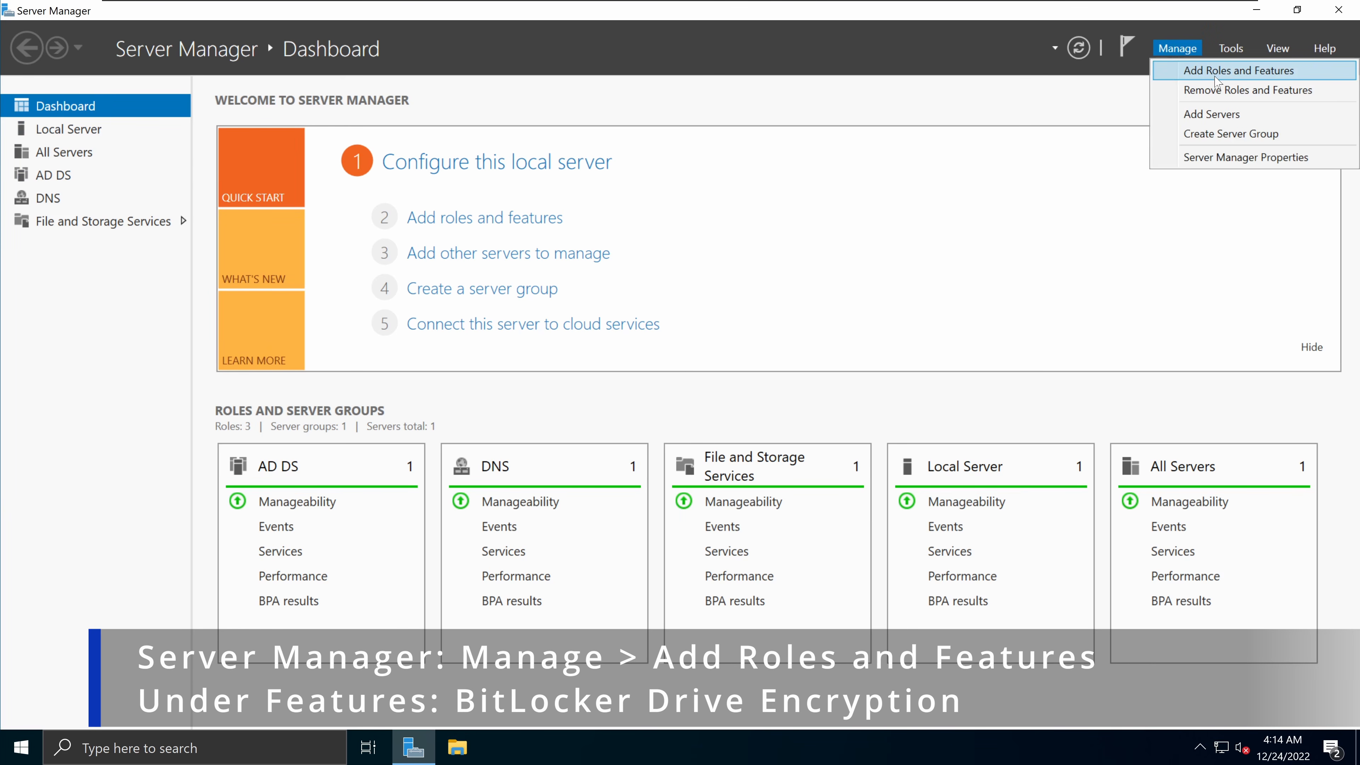
left_click(1197, 76)
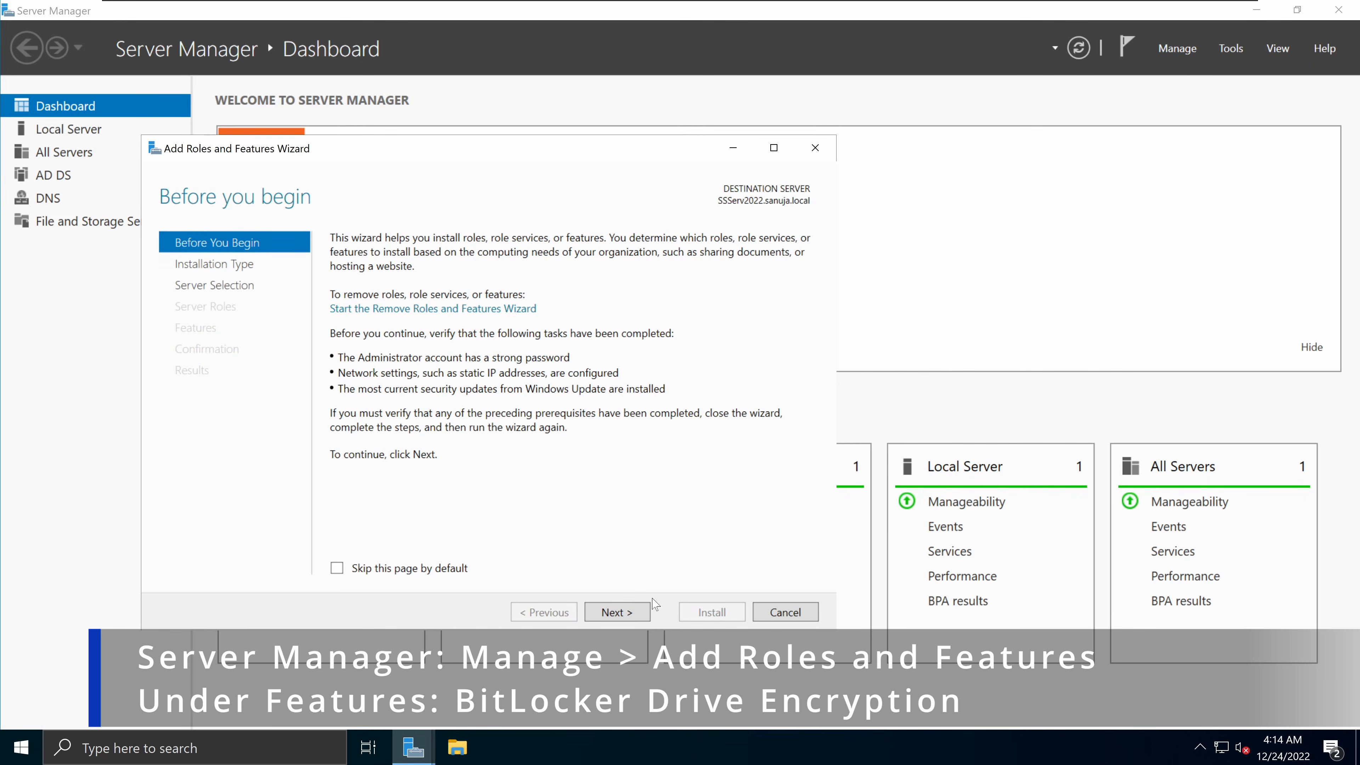
left_click(639, 612)
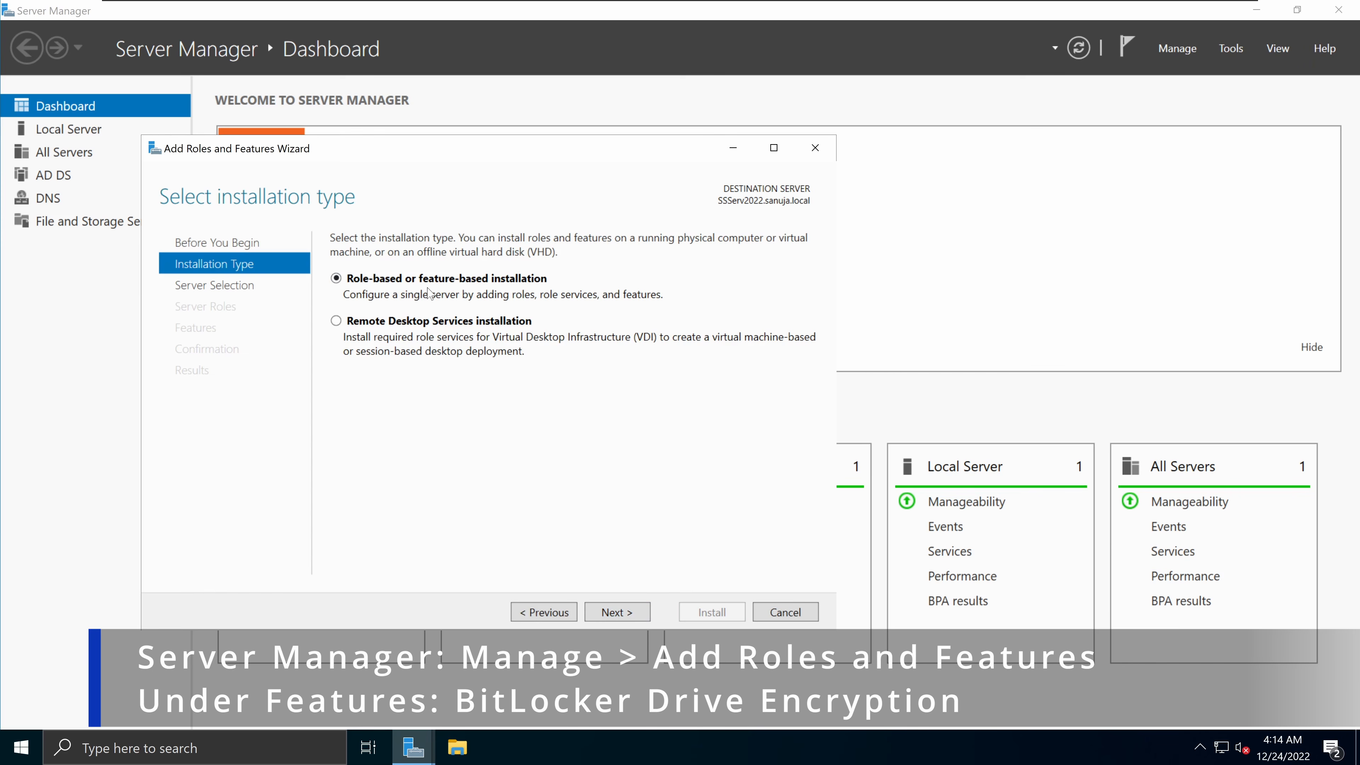
left_click(633, 619)
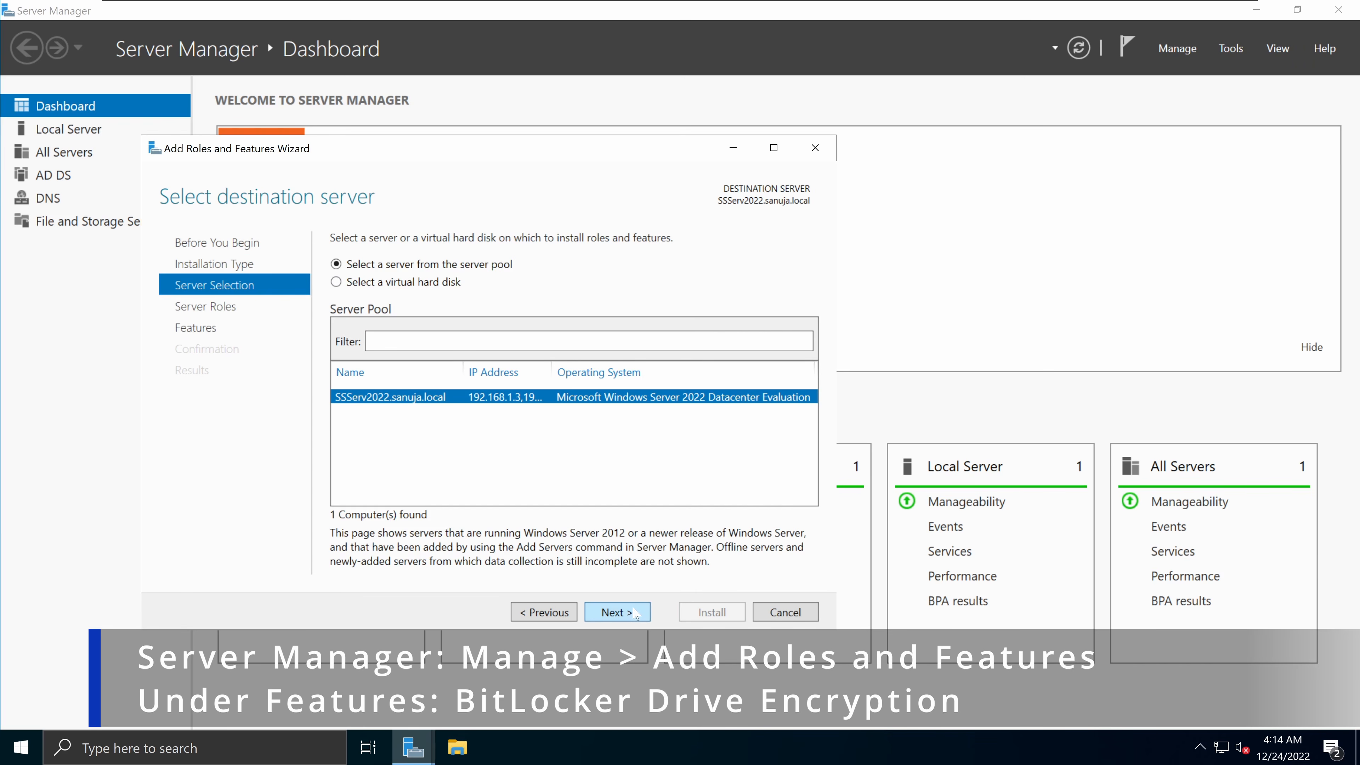
left_click(643, 613)
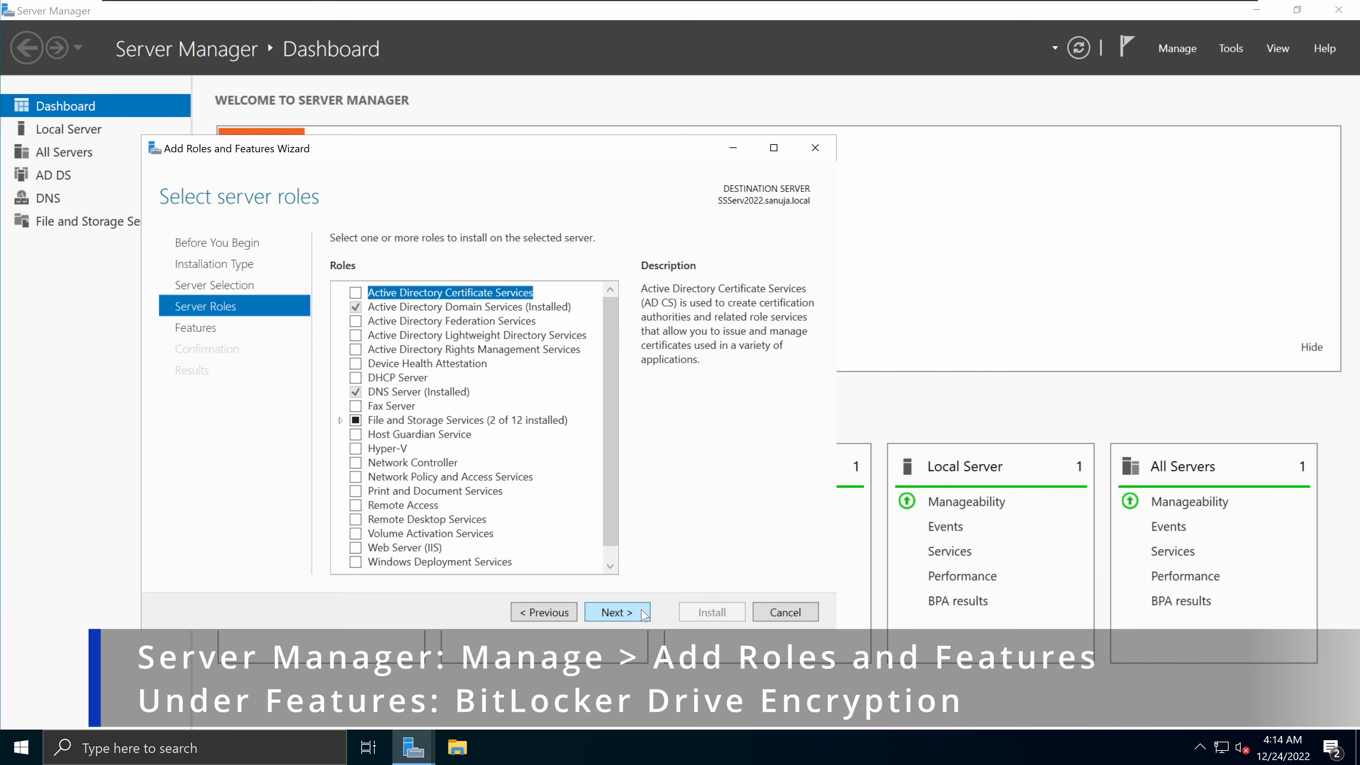
left_click(644, 614)
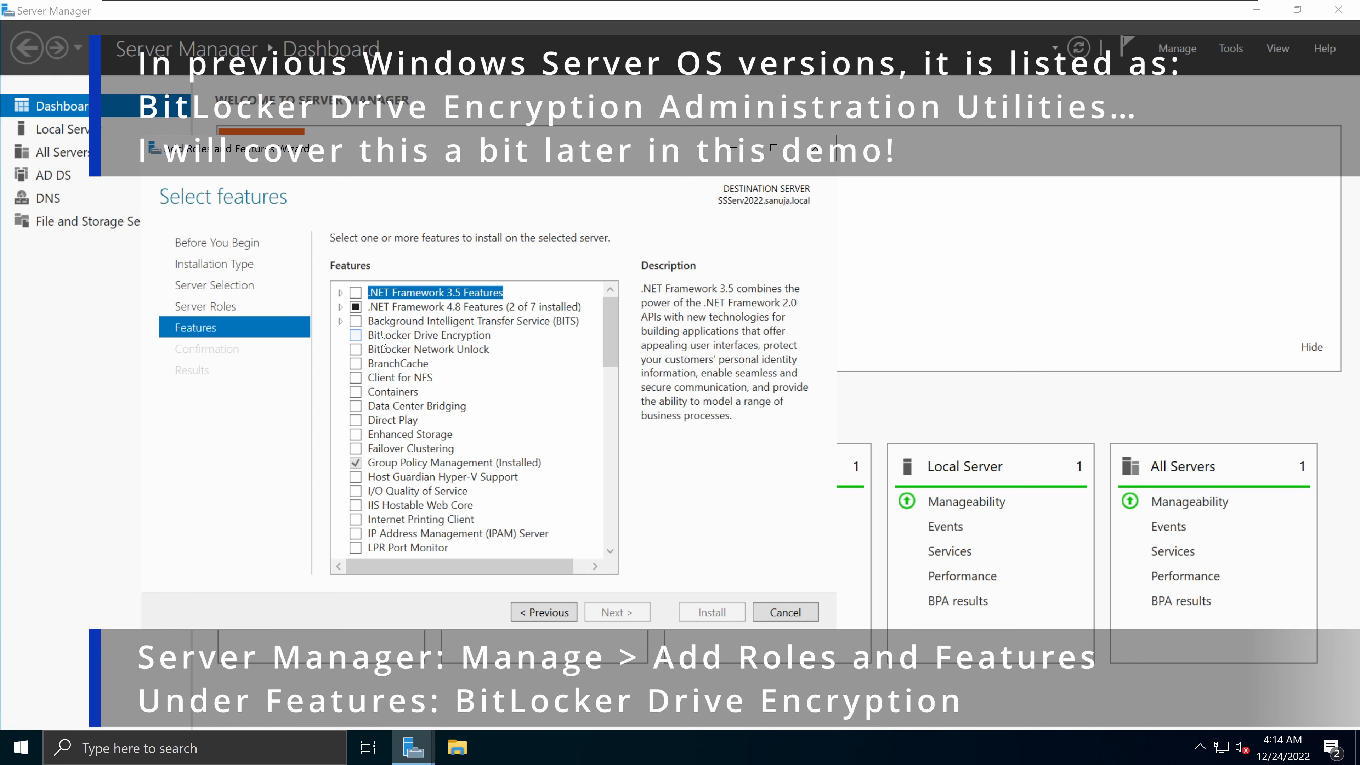
- Select BitLocker Drive Encryption for installation together with its required features and management tools, and proceed to the confirmation
left_click(356, 335)
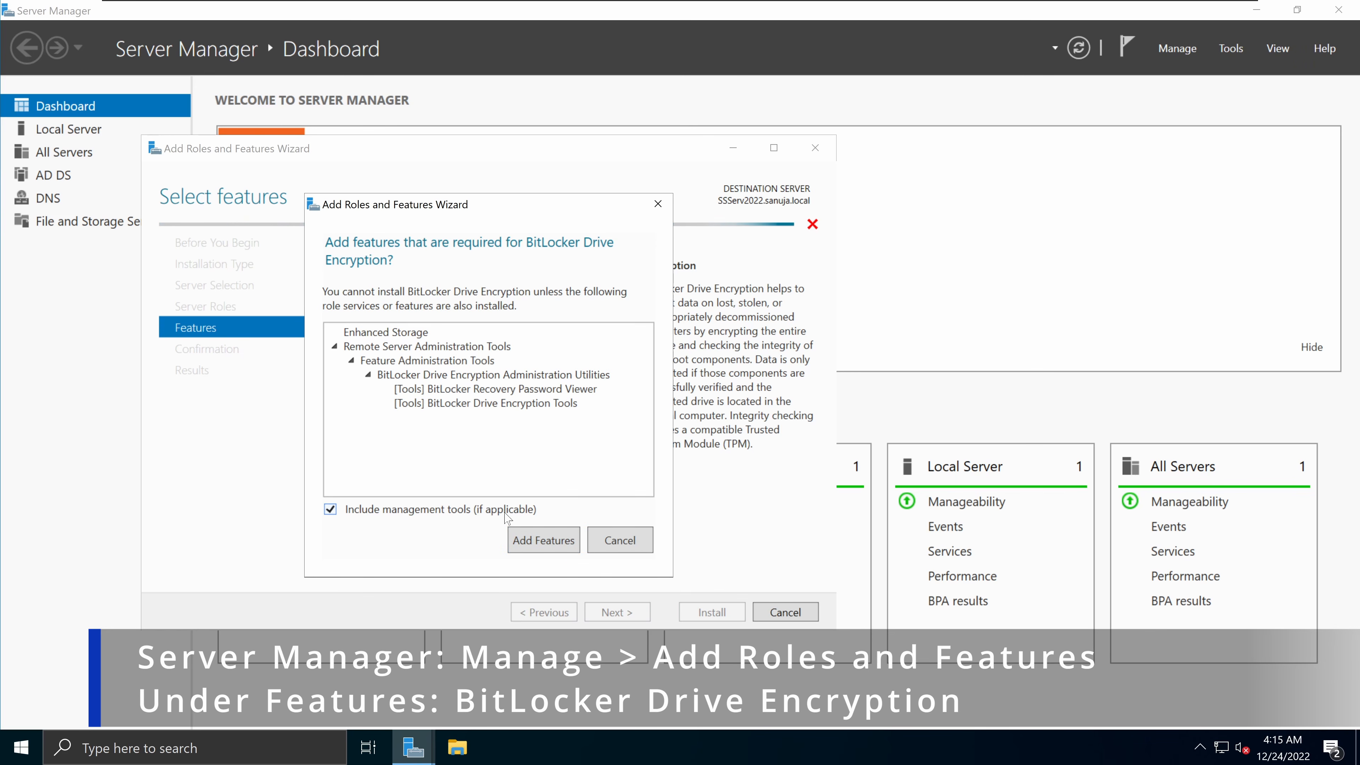
left_click(541, 541)
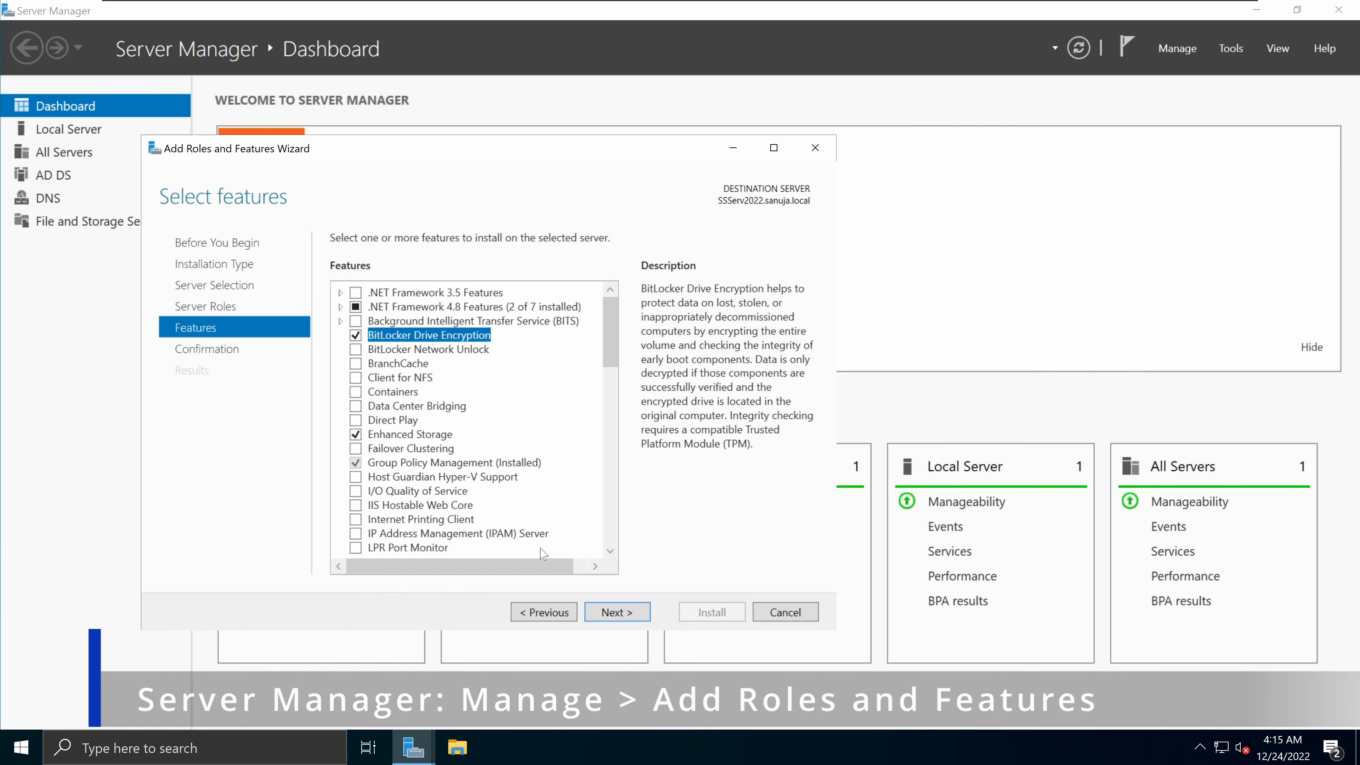
left_click(618, 612)
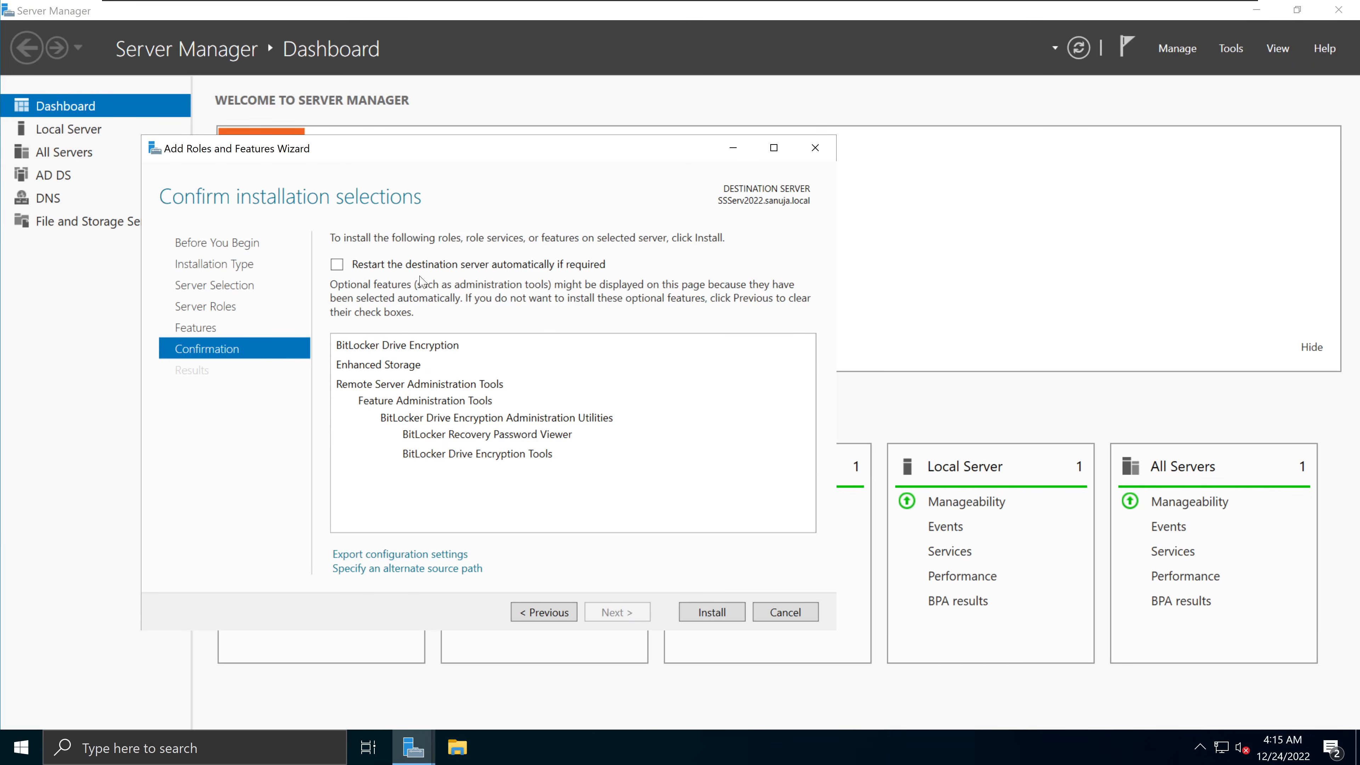
- Allow the destination server to restart automatically if required and install the selected BitLocker features
left_click(543, 270)
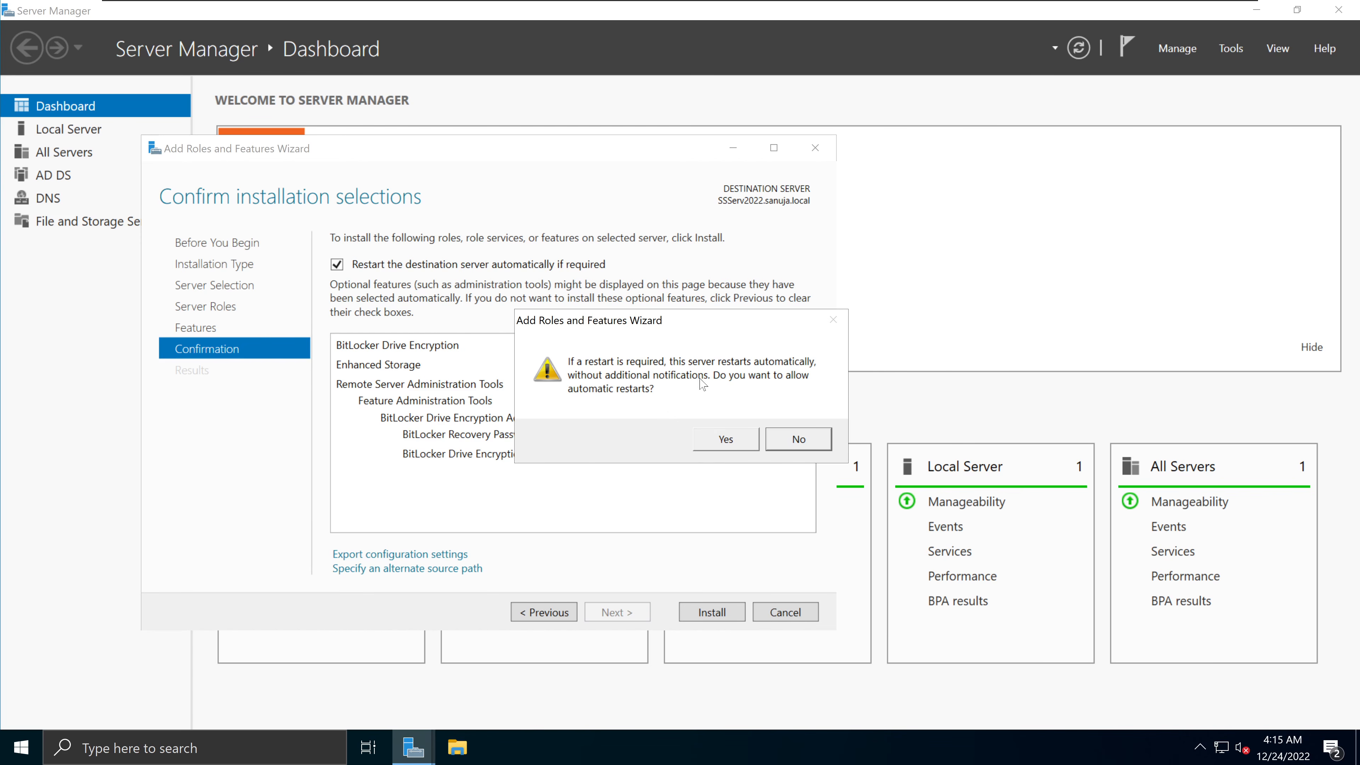
left_click(735, 445)
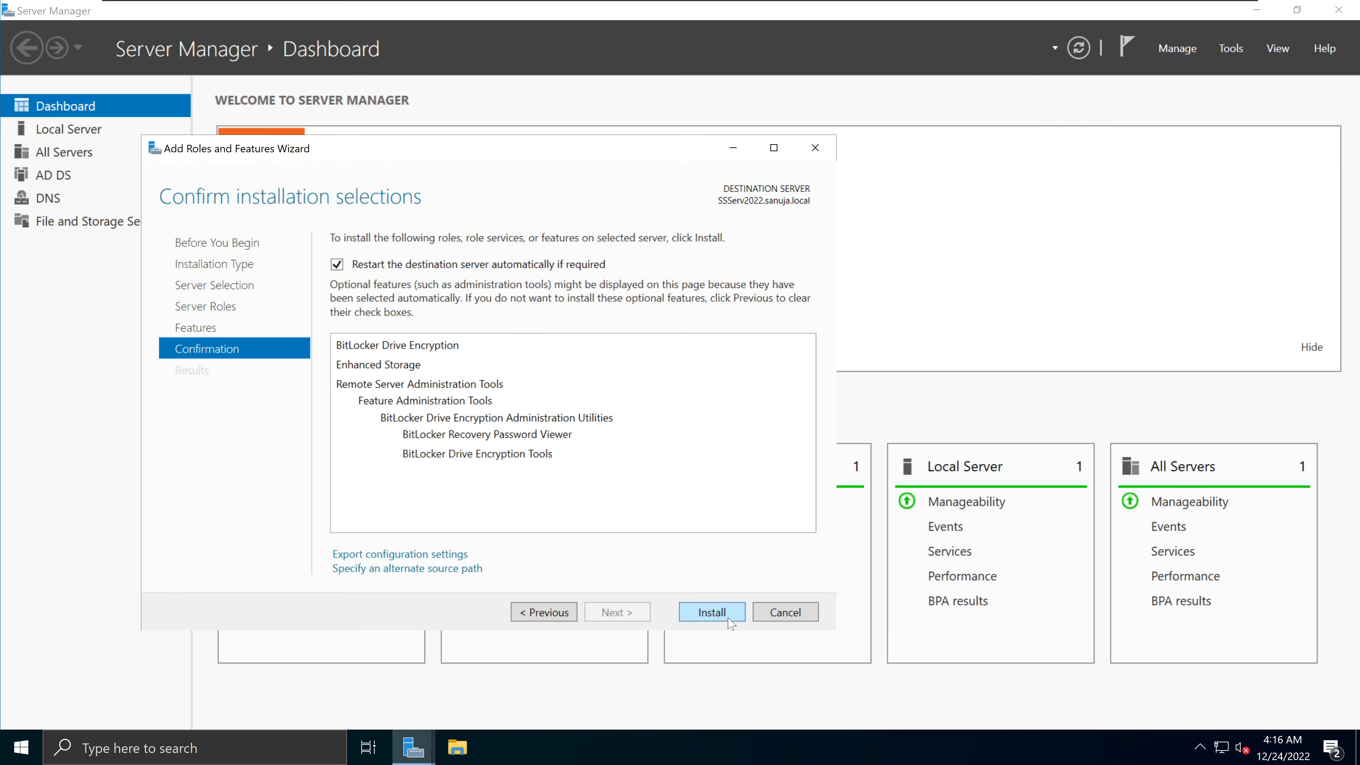
left_click(712, 613)
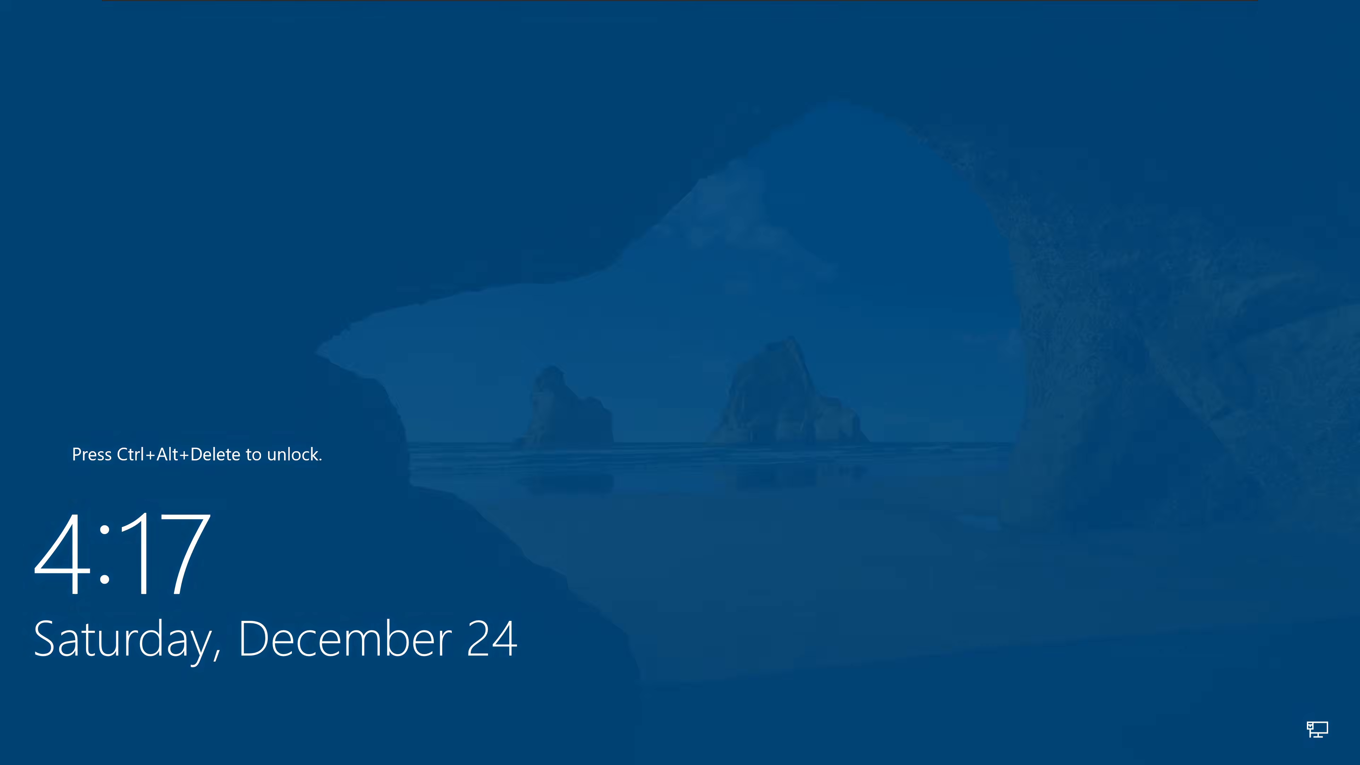
- Unlock the restarted server with the Administrator account password and close the Add Roles and Features Wizard
key("ctrl+alt+Delete")
type("••••")
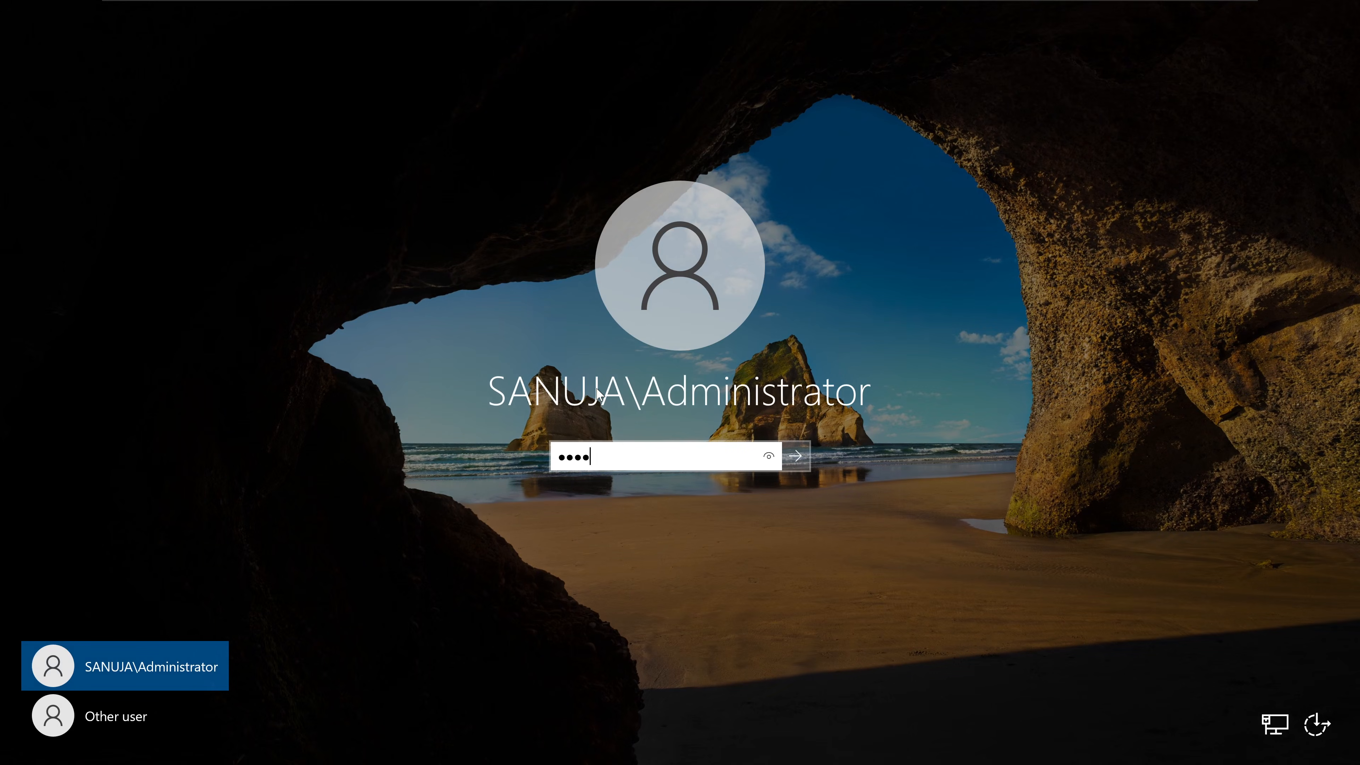
key("Return")
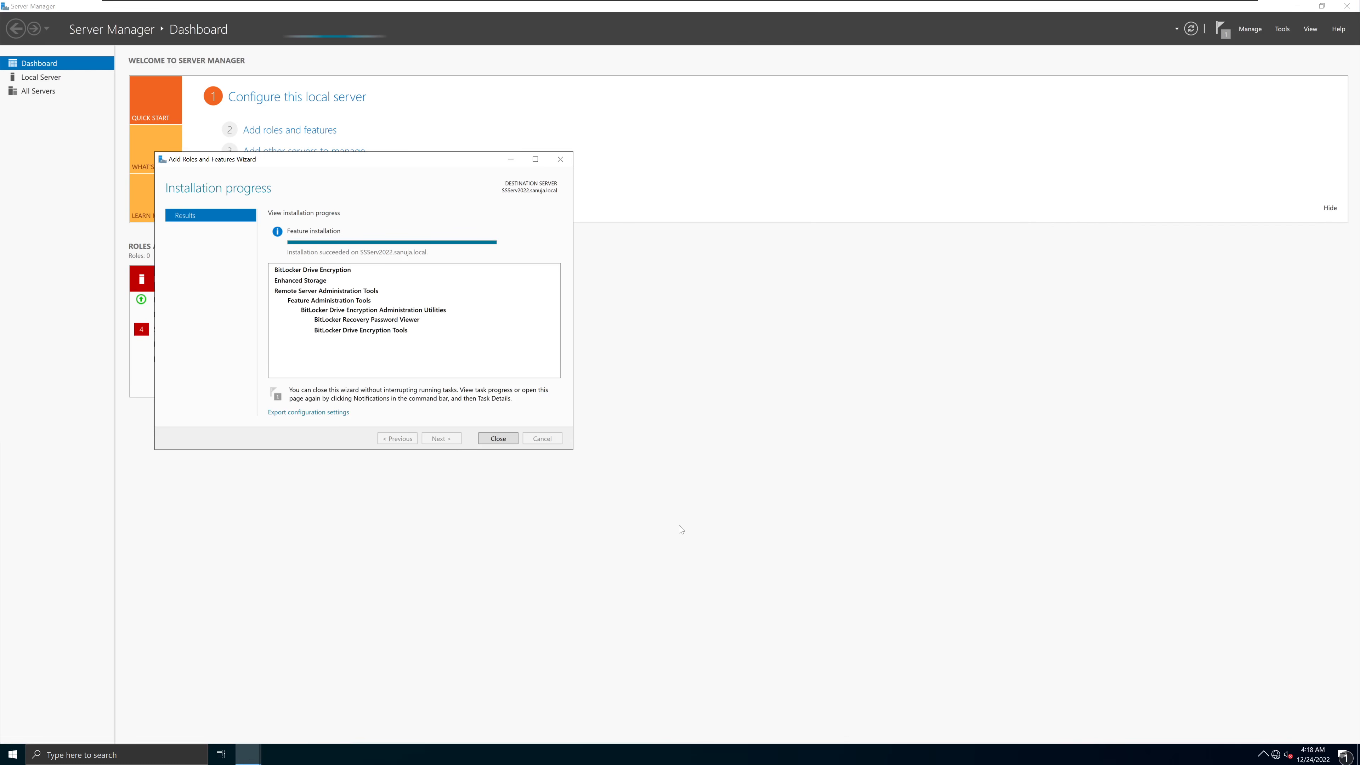
left_click(503, 441)
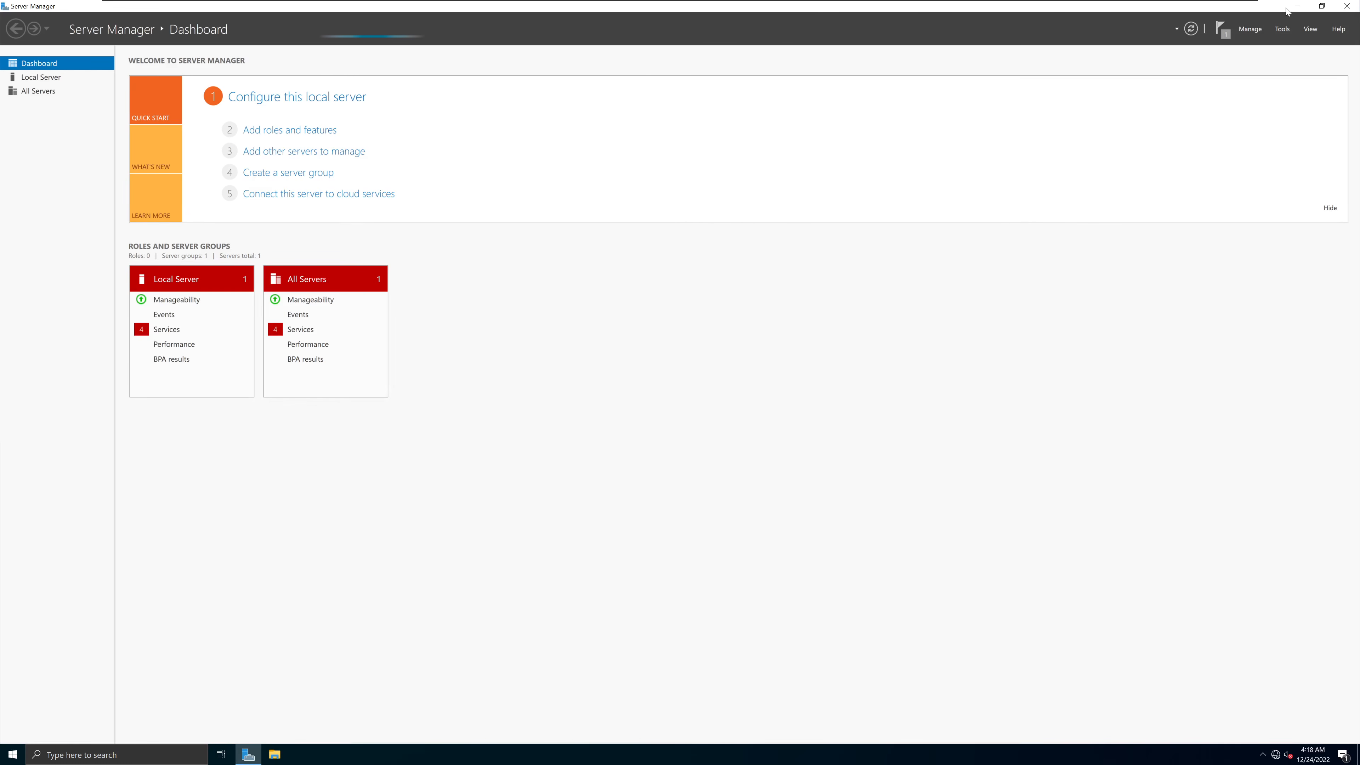
- Minimize Server Manager and enlarge the display scaling of text, apps, and other items in the display settings
left_click(1296, 6)
right_click(689, 324)
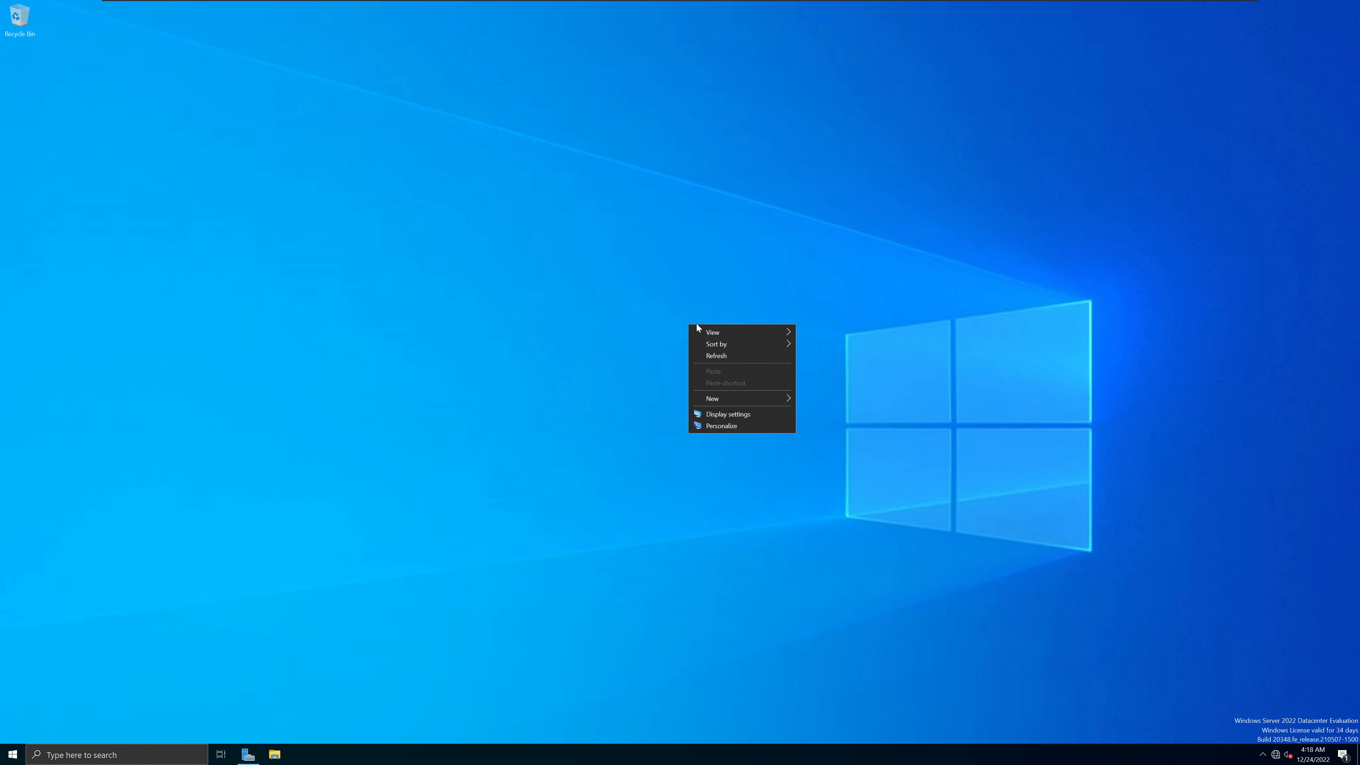
left_click(729, 414)
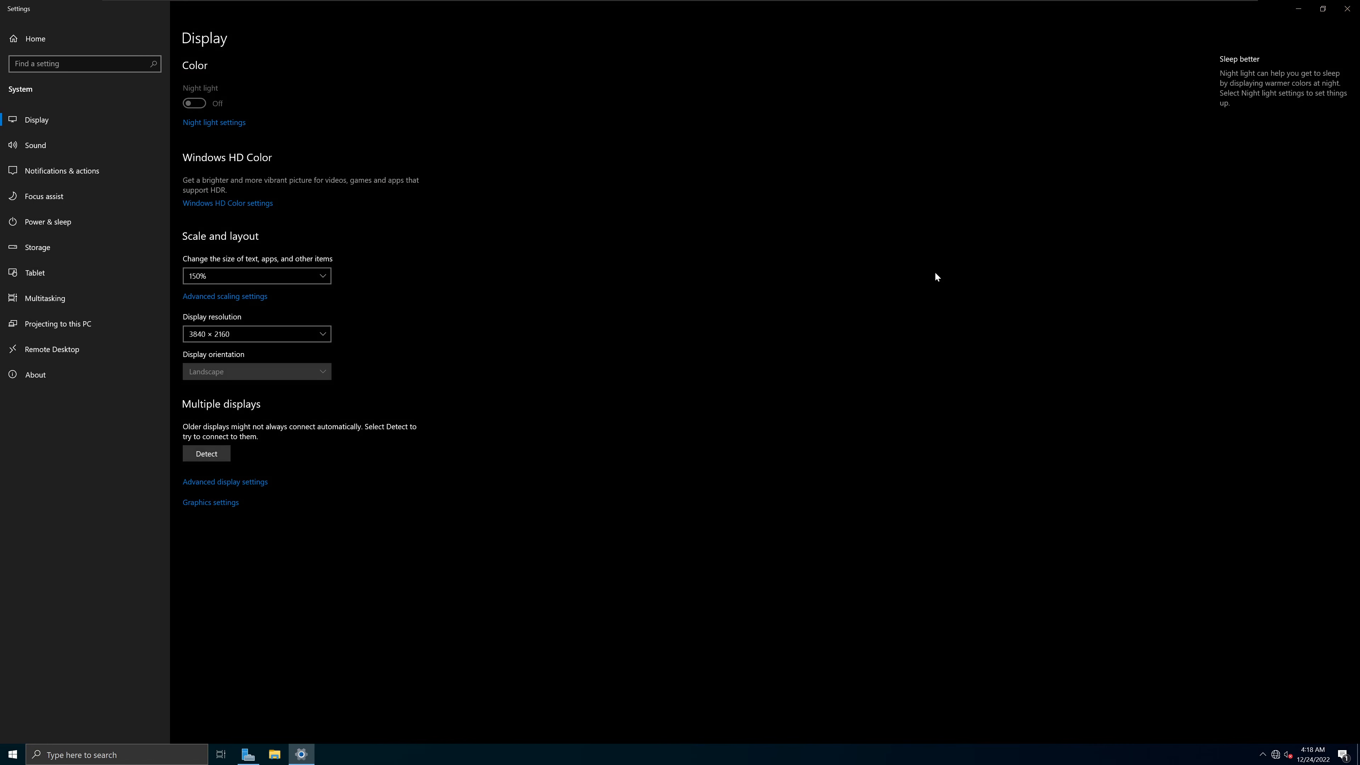
left_click(296, 277)
left_click(257, 342)
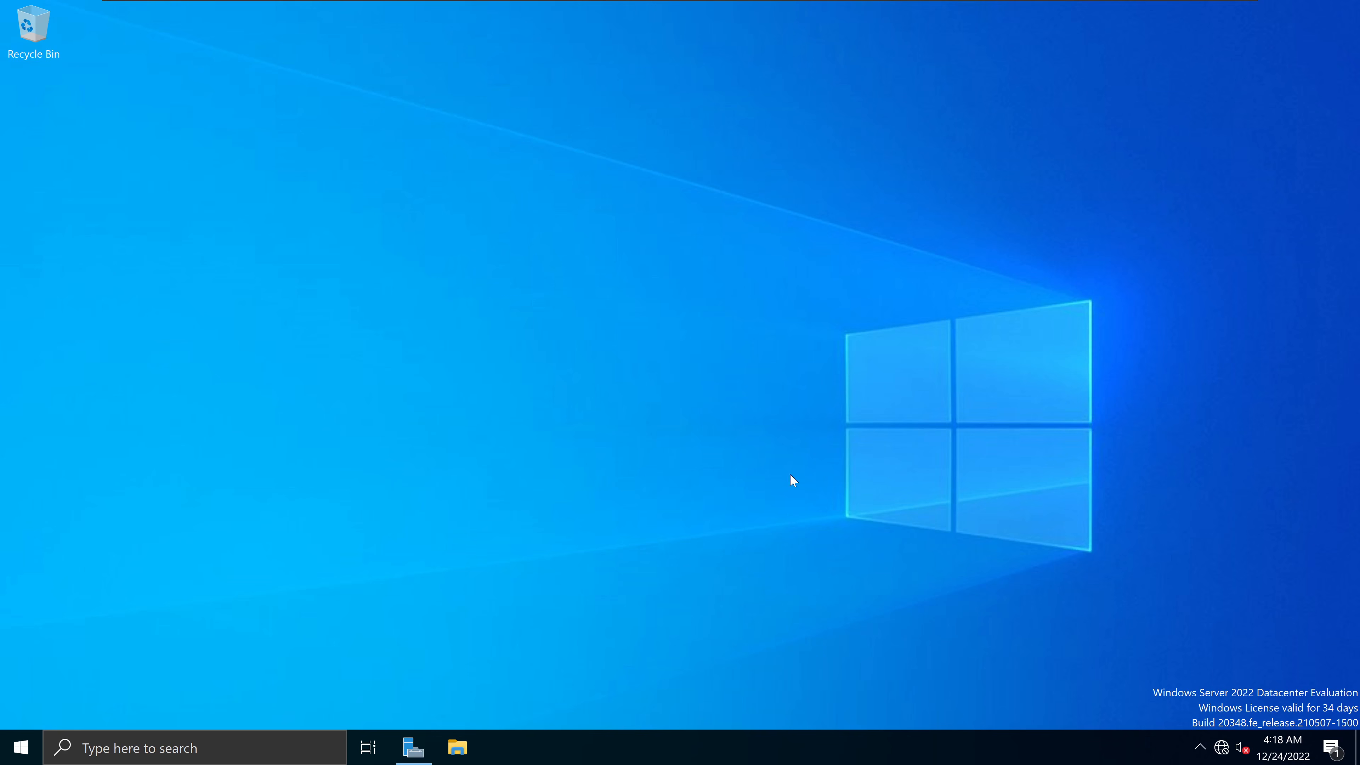
- Switch back to Server Manager and check its notifications
left_click(412, 747)
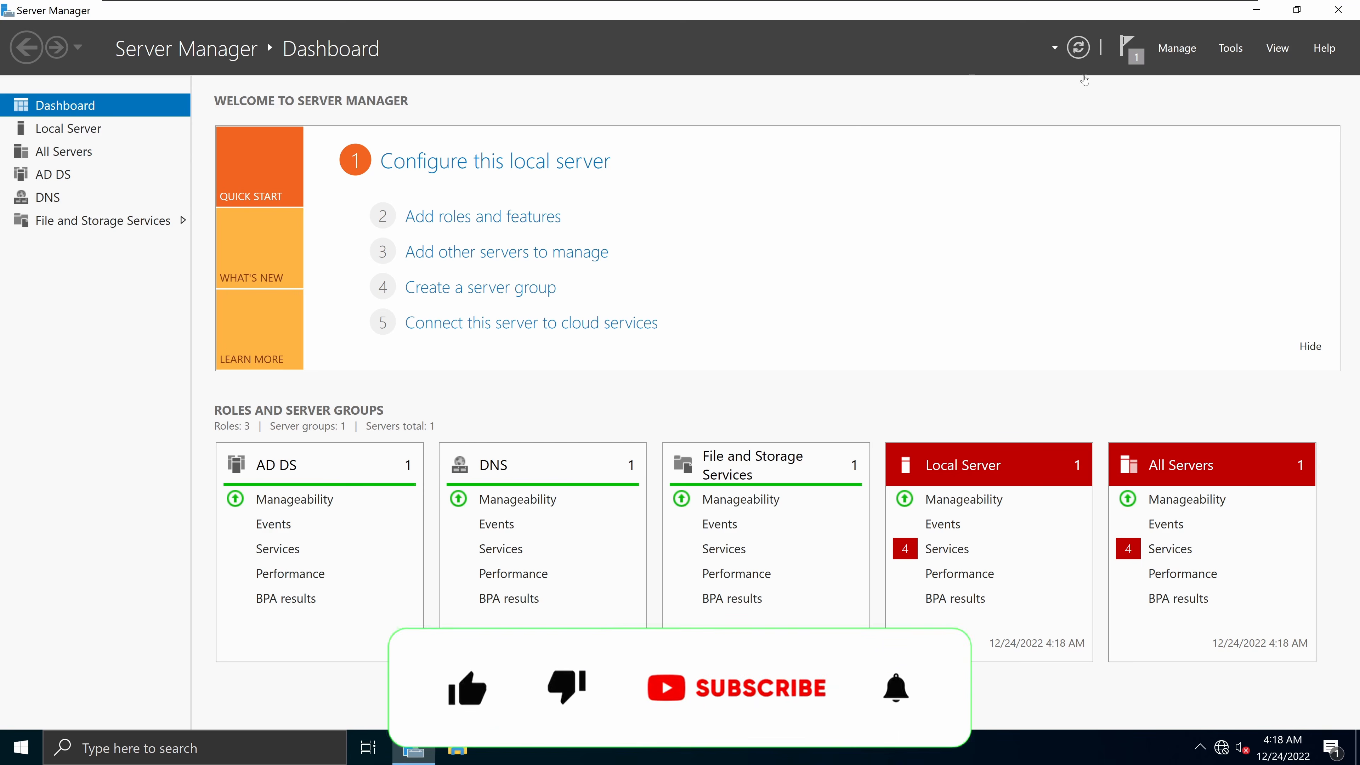
left_click(1134, 52)
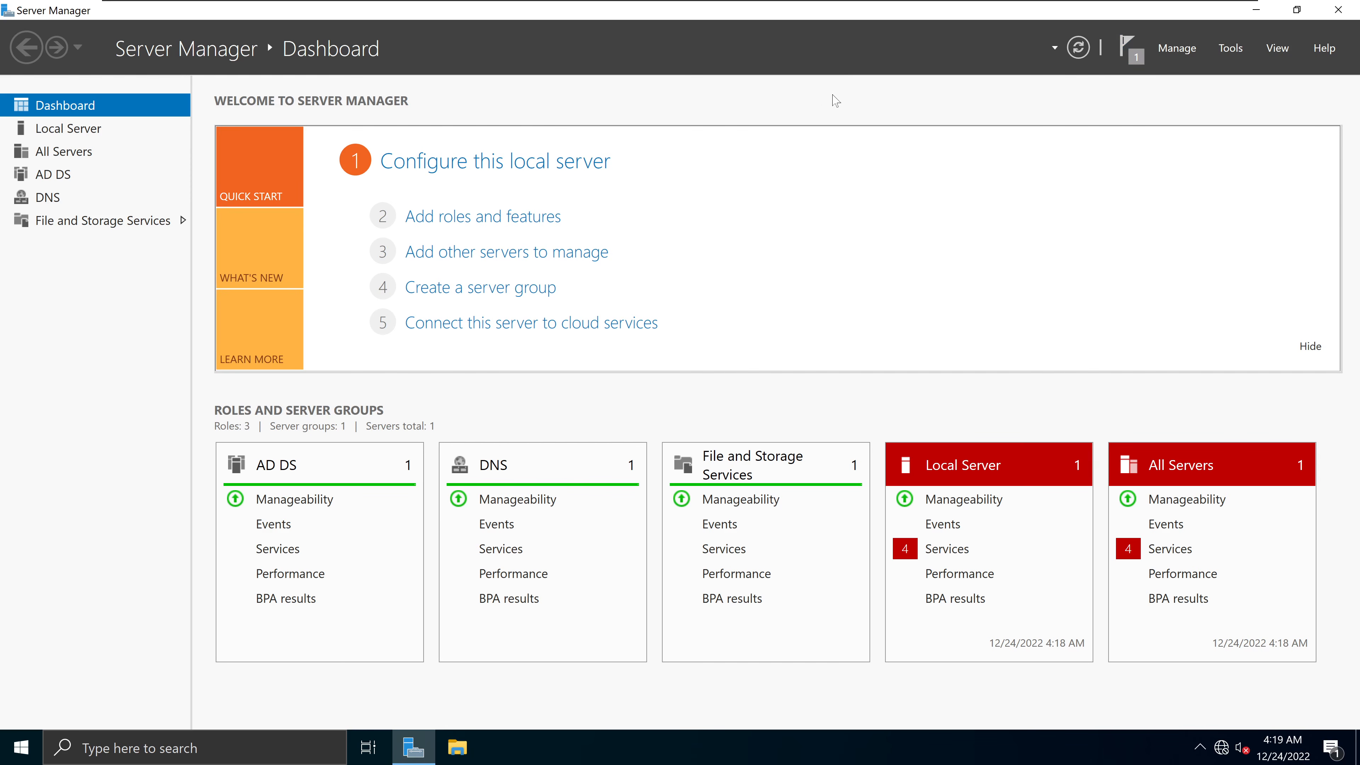
left_click(1127, 47)
- Open Active Directory Users and Computers and examine the BitLocker Recovery properties of WIN10PROX64WS2 in the Clinet Computers unit
left_click(1232, 53)
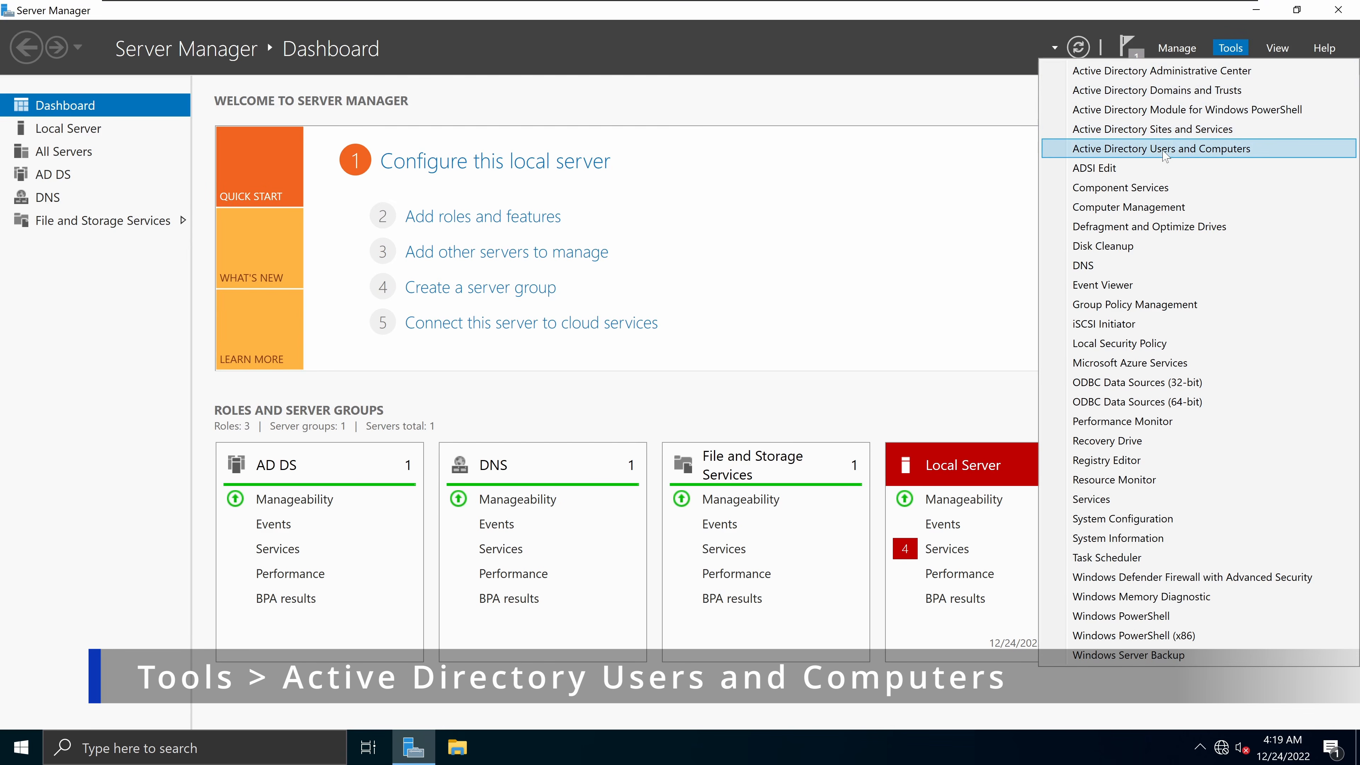
left_click(1202, 155)
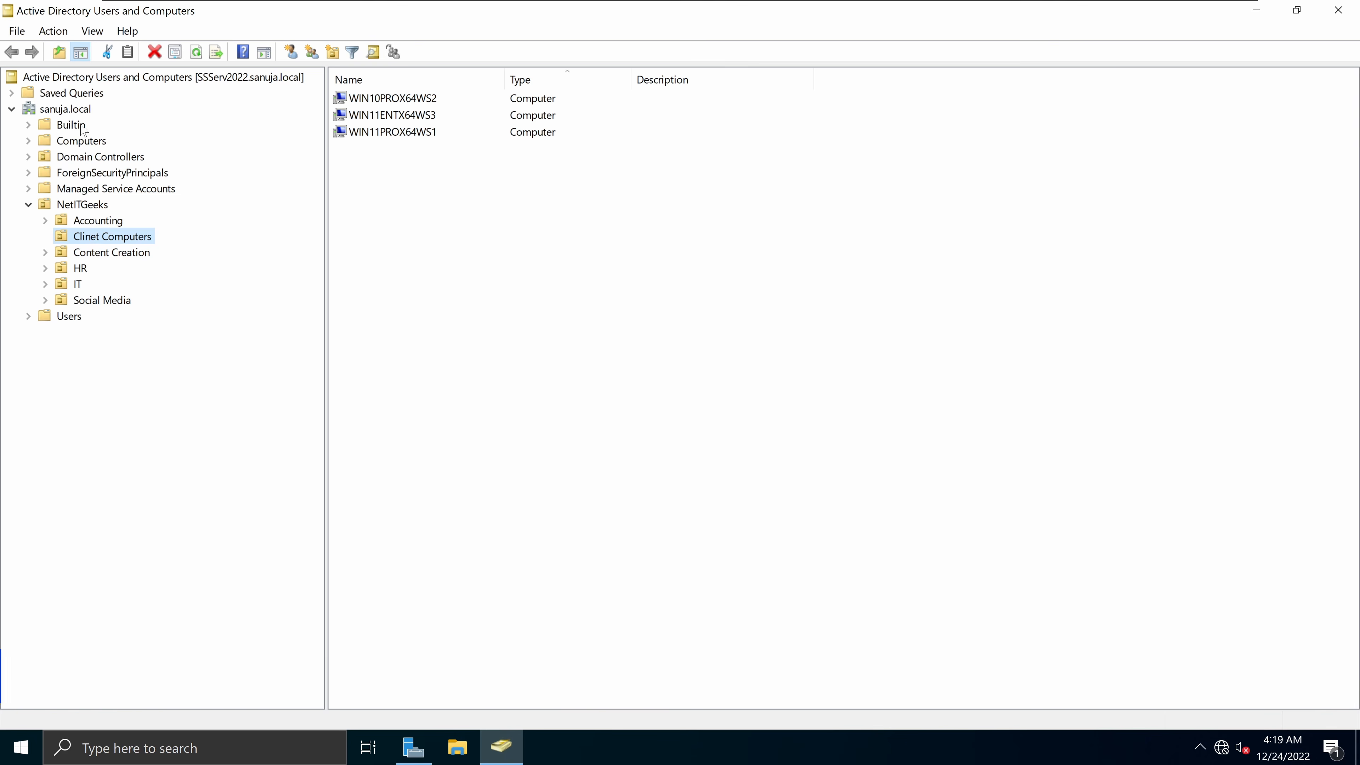
left_click(129, 240)
left_click(256, 250)
double_click(411, 104)
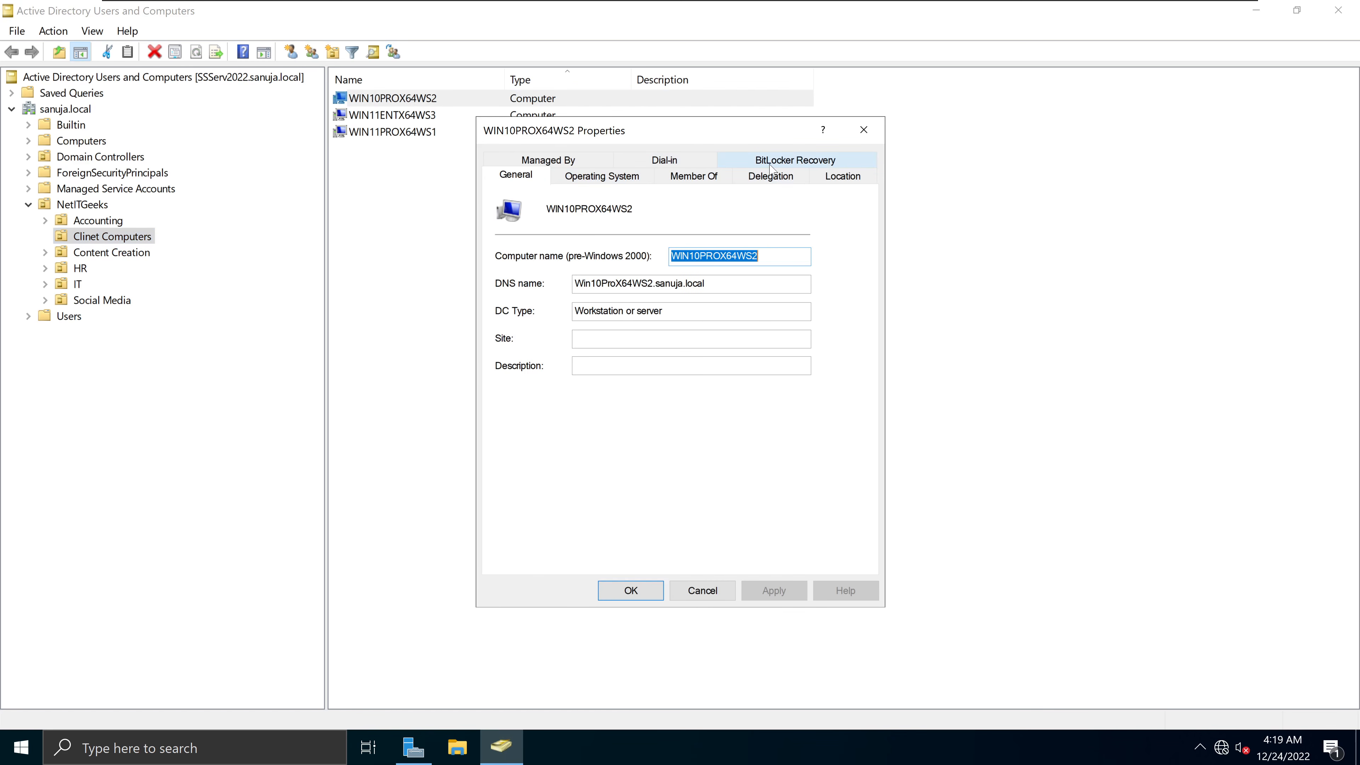
left_click(818, 163)
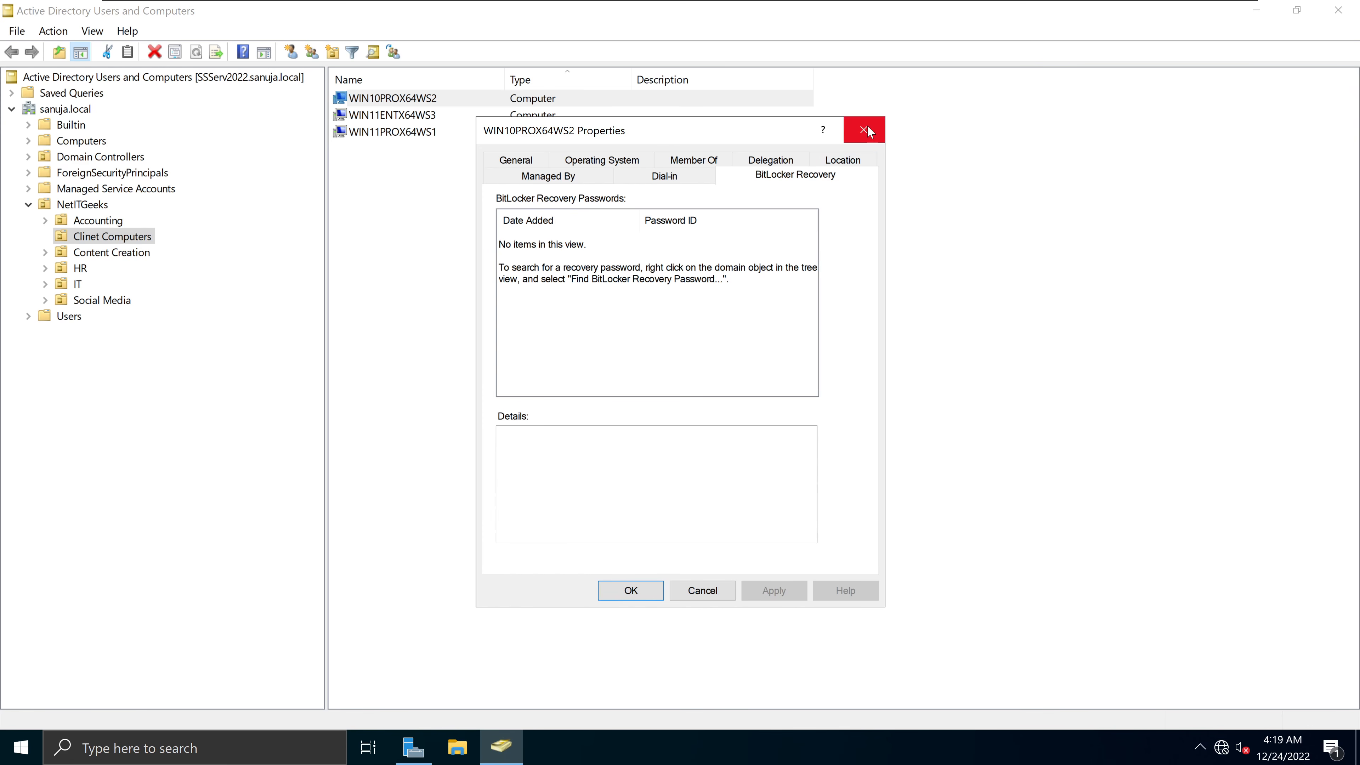
- Switch to Server Manager and start the Add Roles and Features Wizard again
left_click(412, 746)
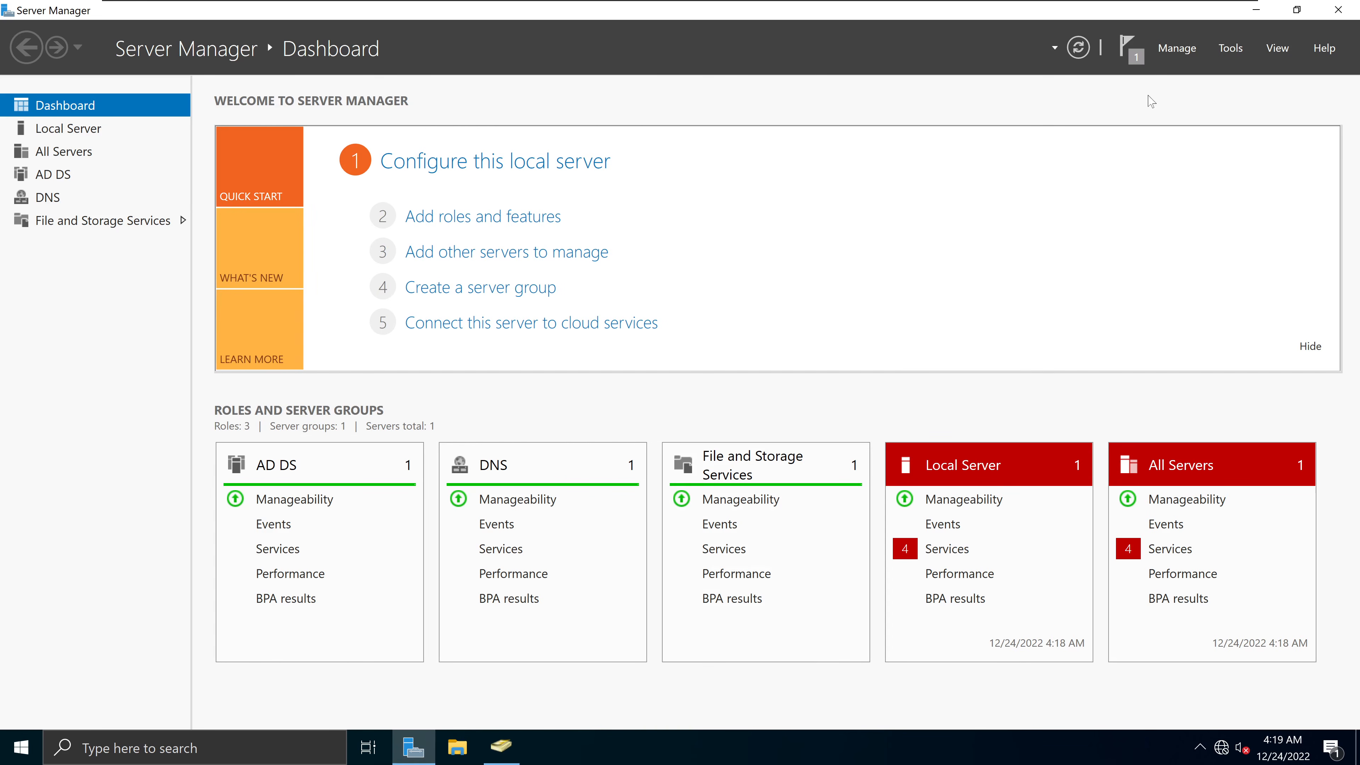
left_click(1229, 48)
left_click(1193, 52)
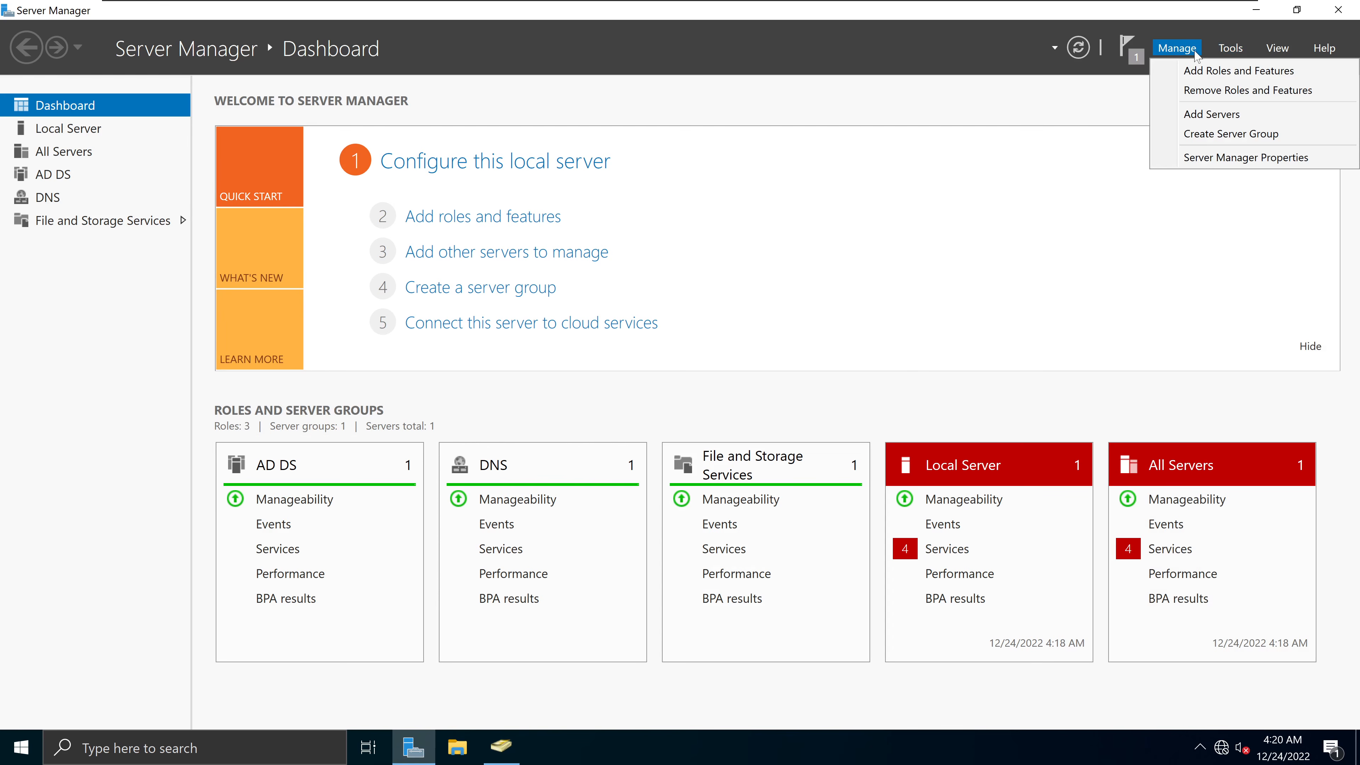
left_click(1199, 74)
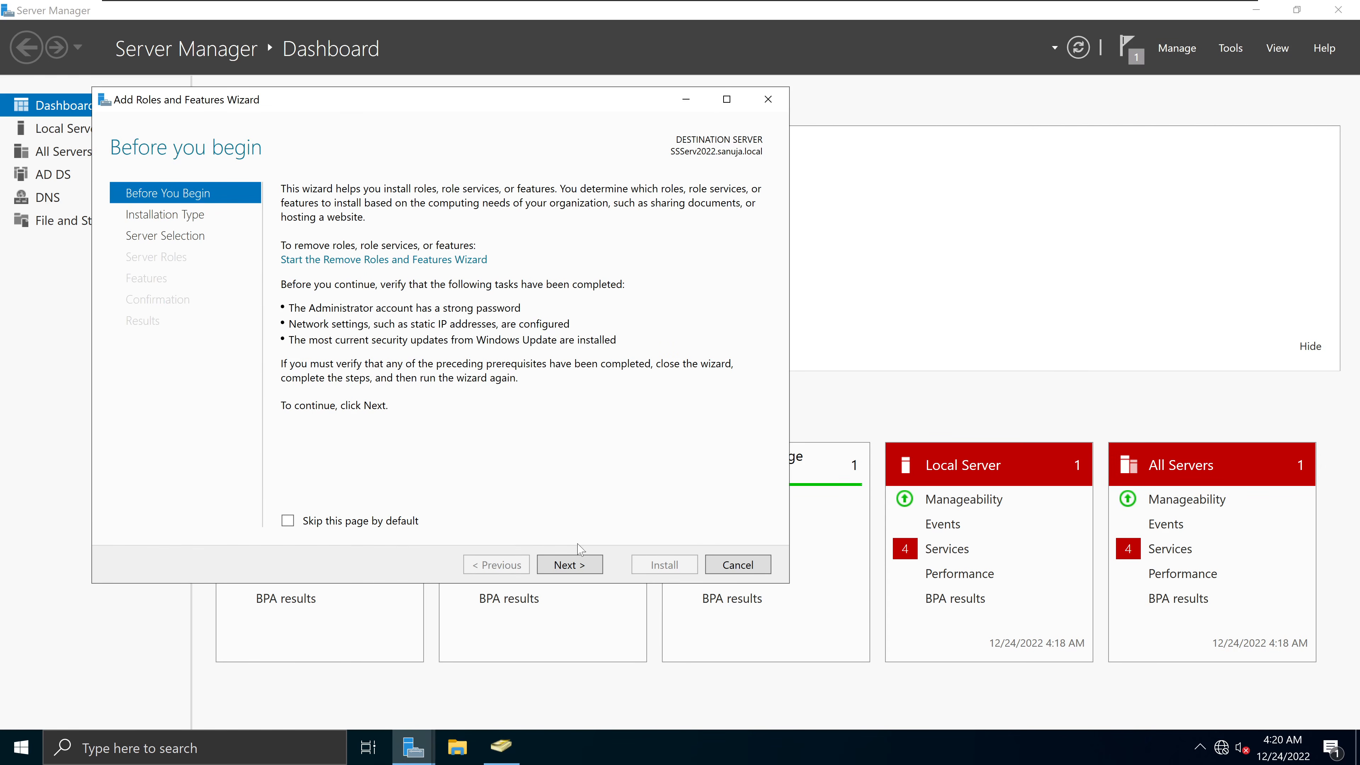
- Switch to Active Directory Users and Computers and review the BitLocker Recovery properties of WIN10PROX64WS2 once more
left_click(501, 747)
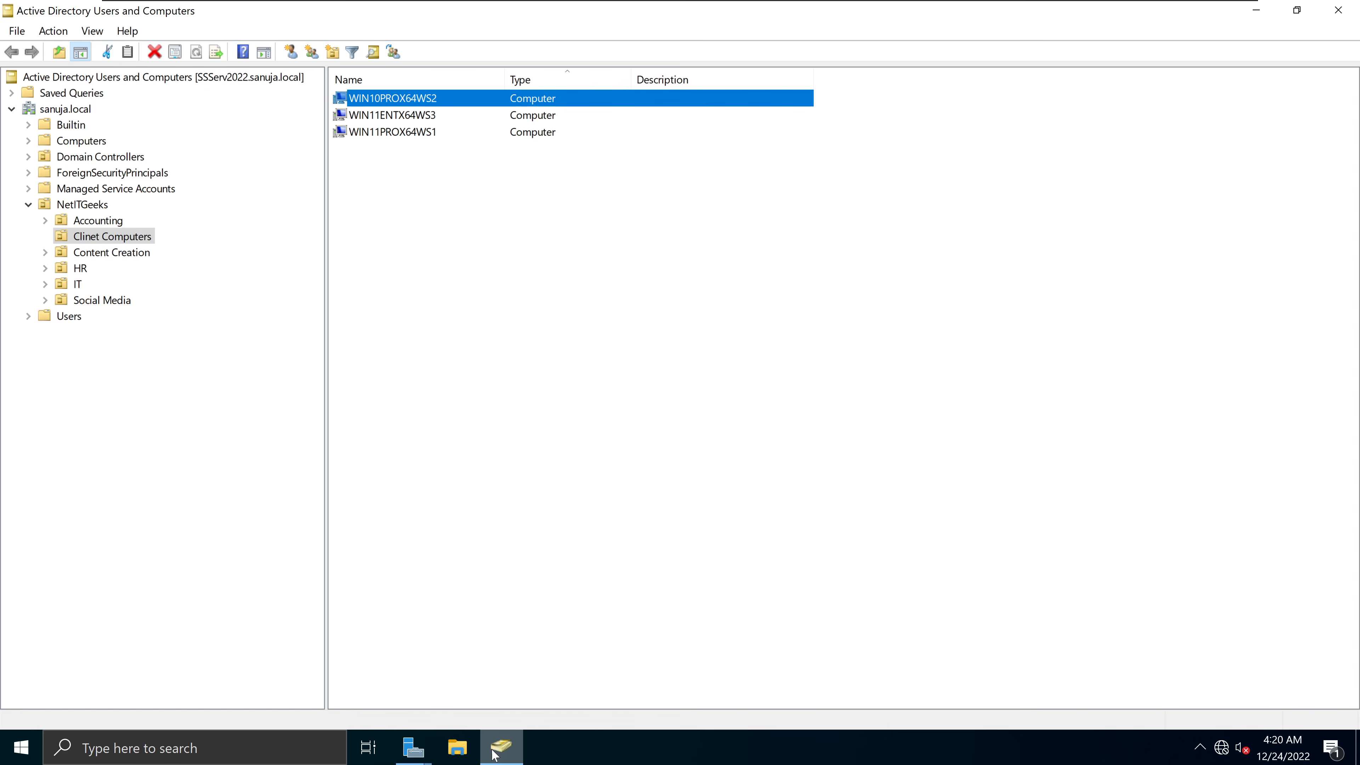
mouse_move(412, 749)
left_click(507, 677)
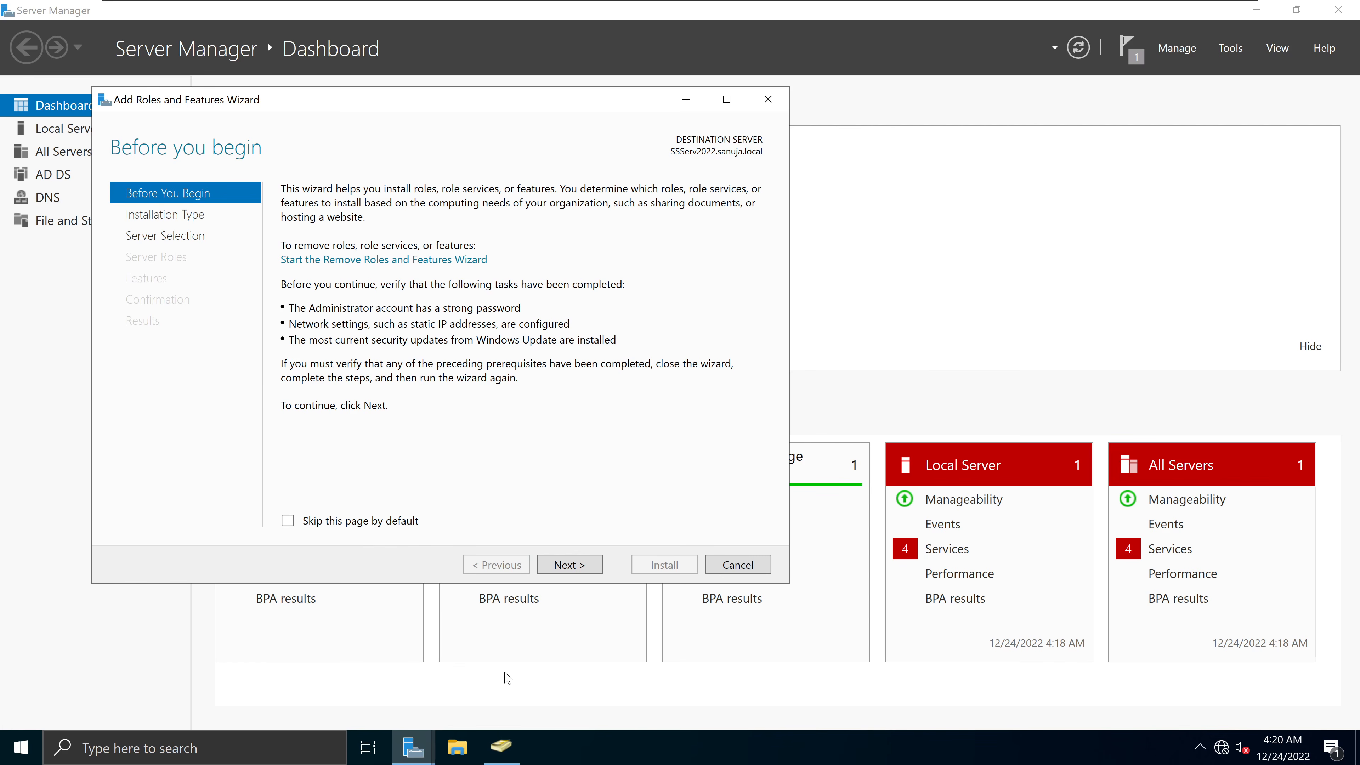
left_click(501, 747)
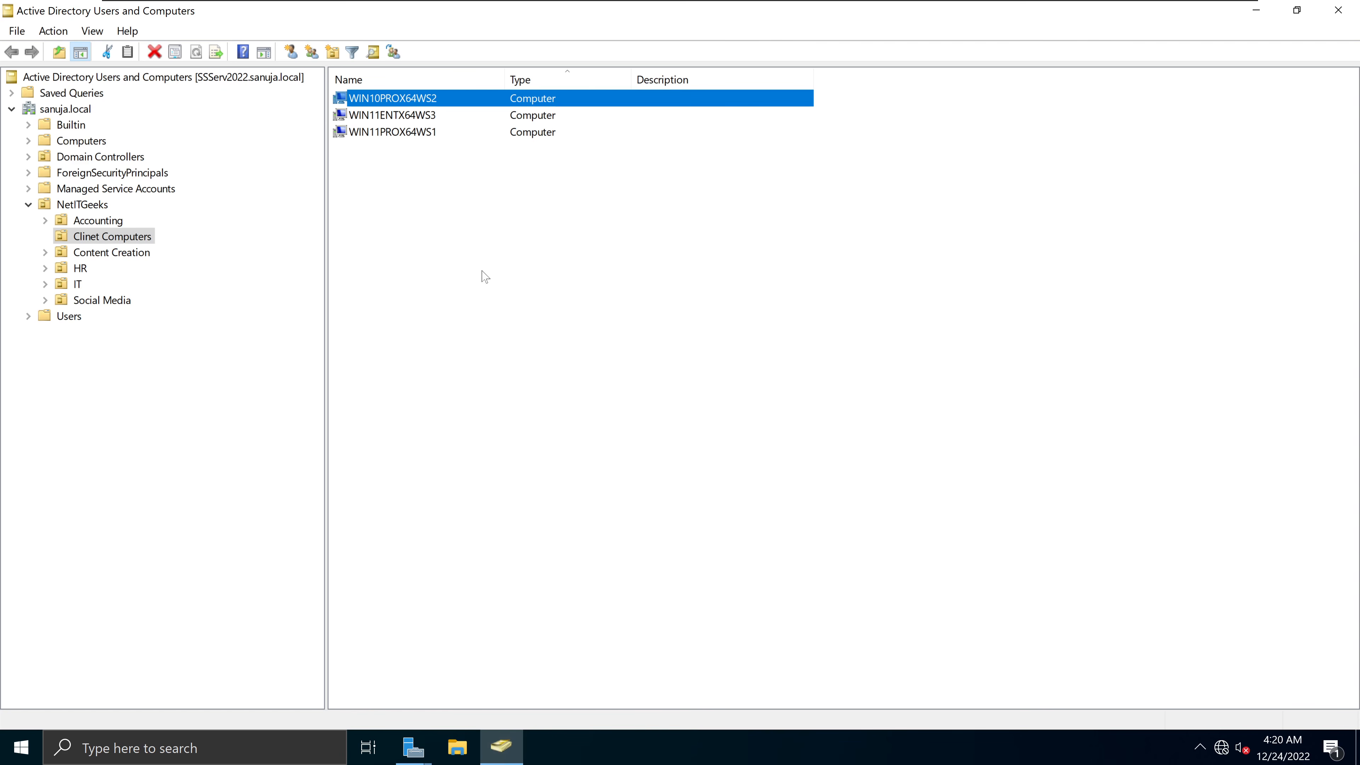
double_click(445, 105)
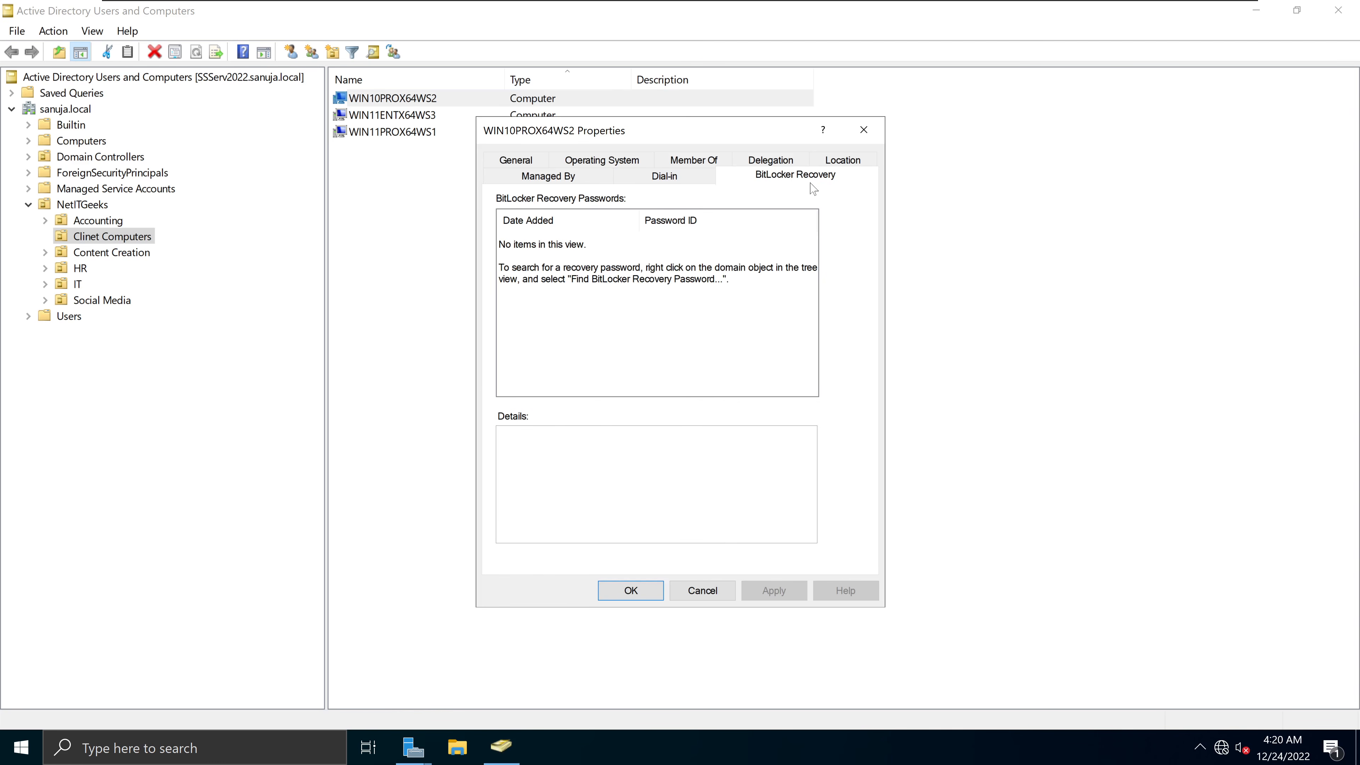
left_click(864, 130)
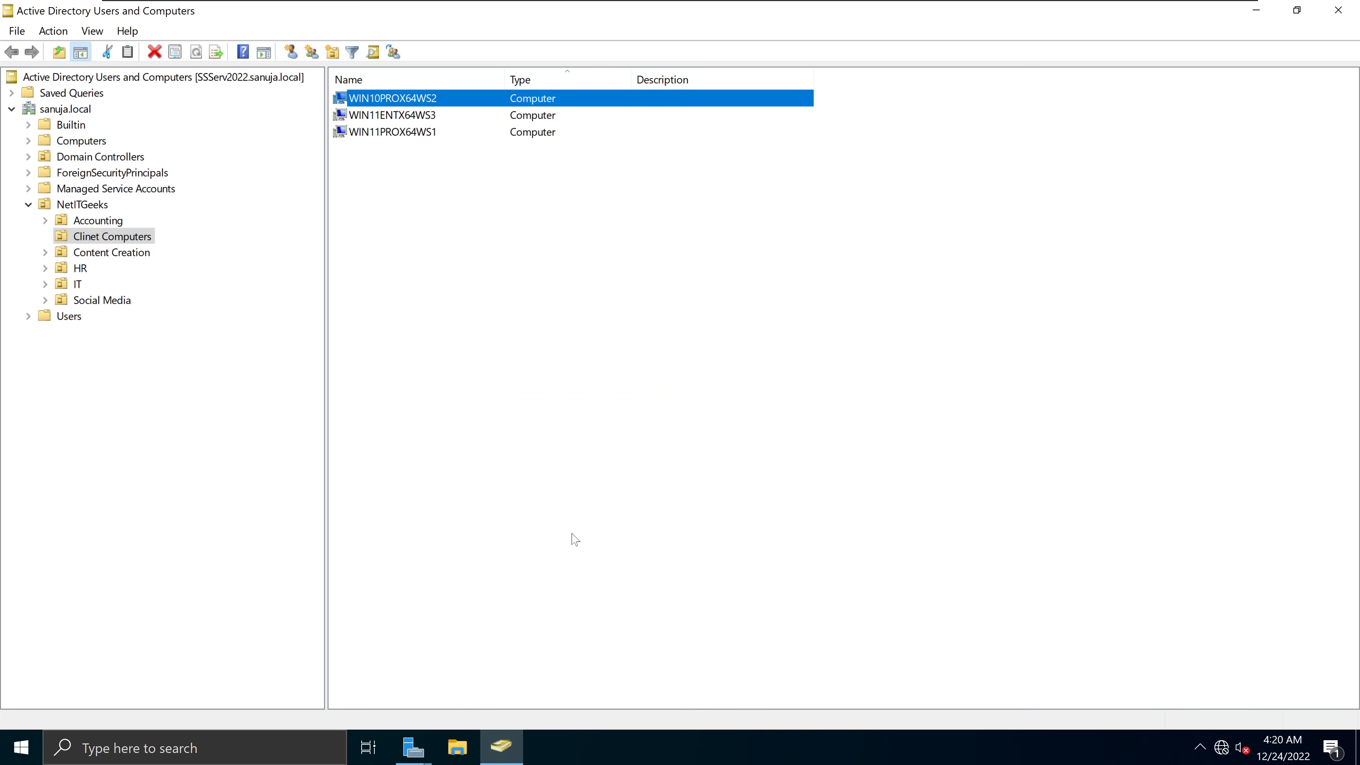
- Switch to the Add Roles and Features Wizard and advance to the feature selection with SSServ2022.sanuja.local as destination, adding no roles
left_click(412, 747)
left_click(522, 670)
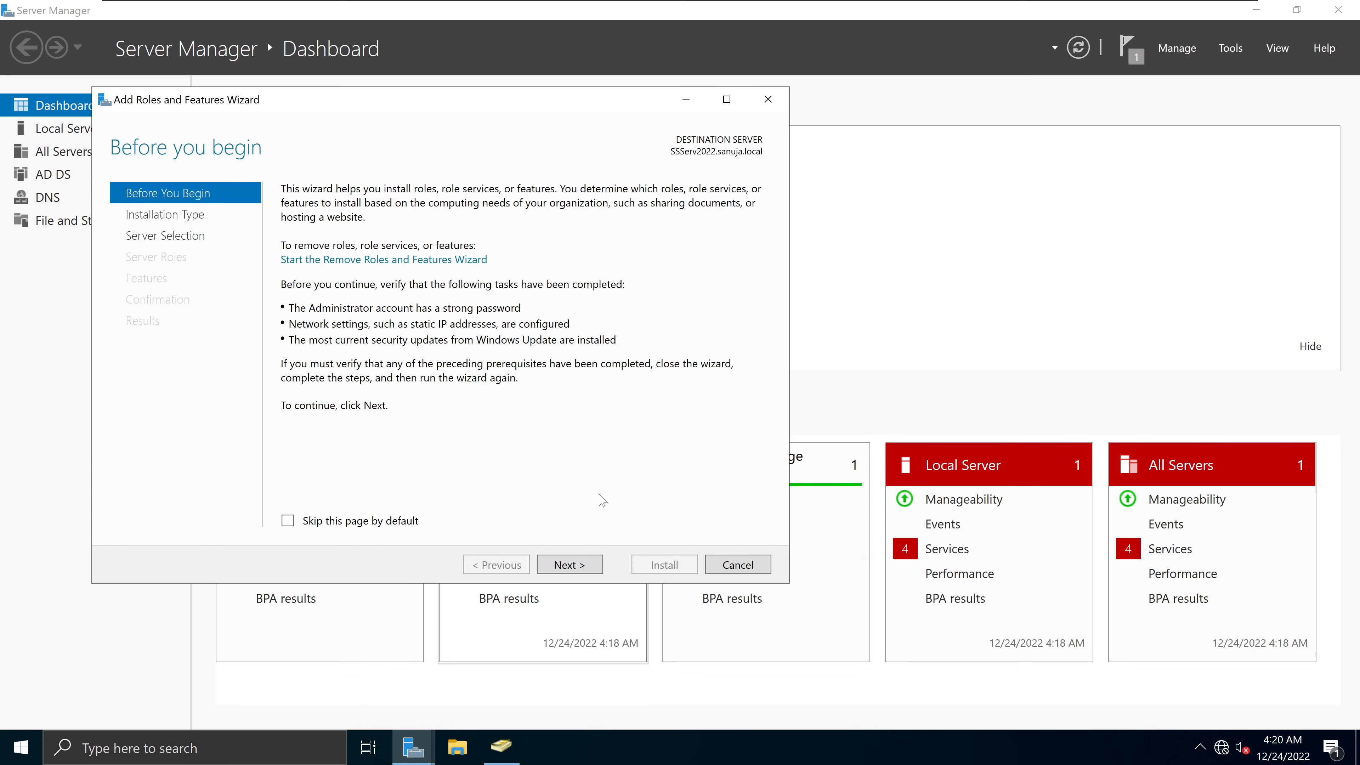
left_click(570, 564)
left_click(573, 564)
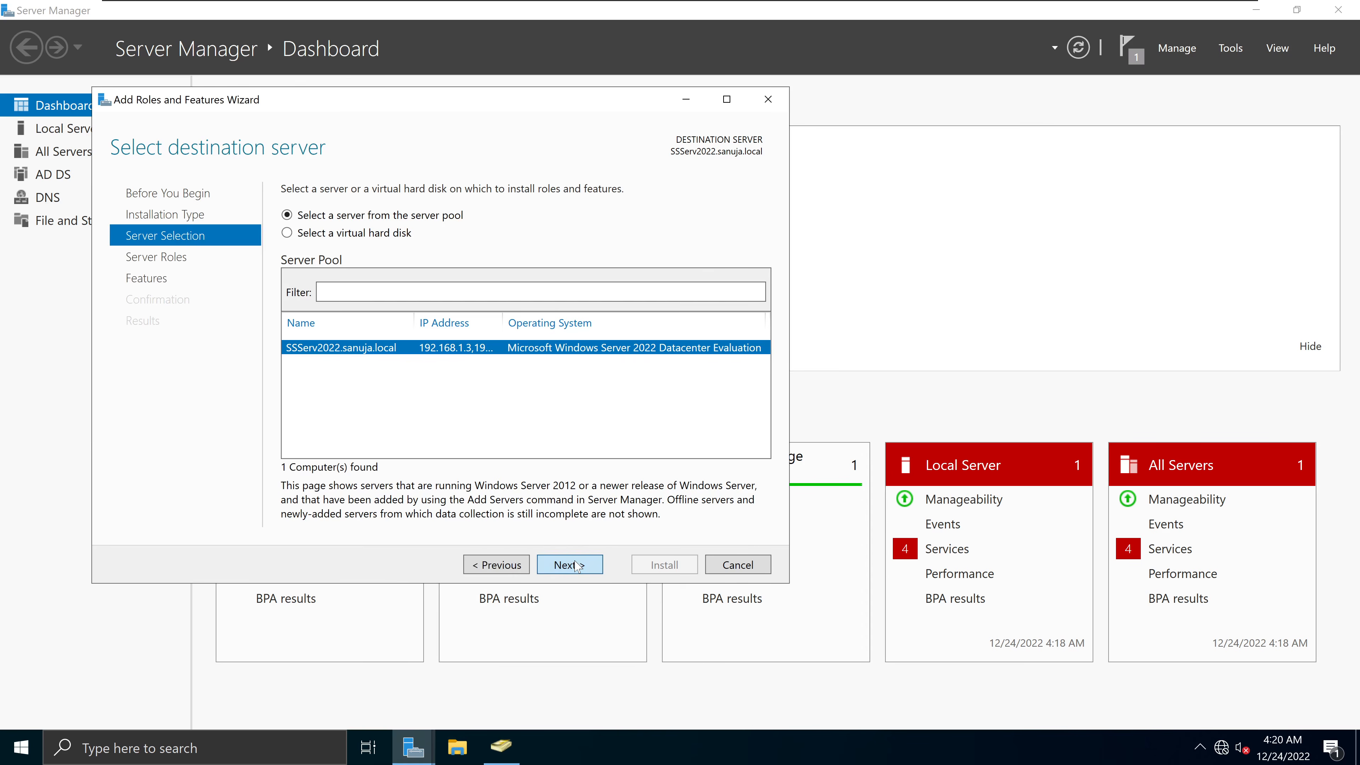
left_click(575, 566)
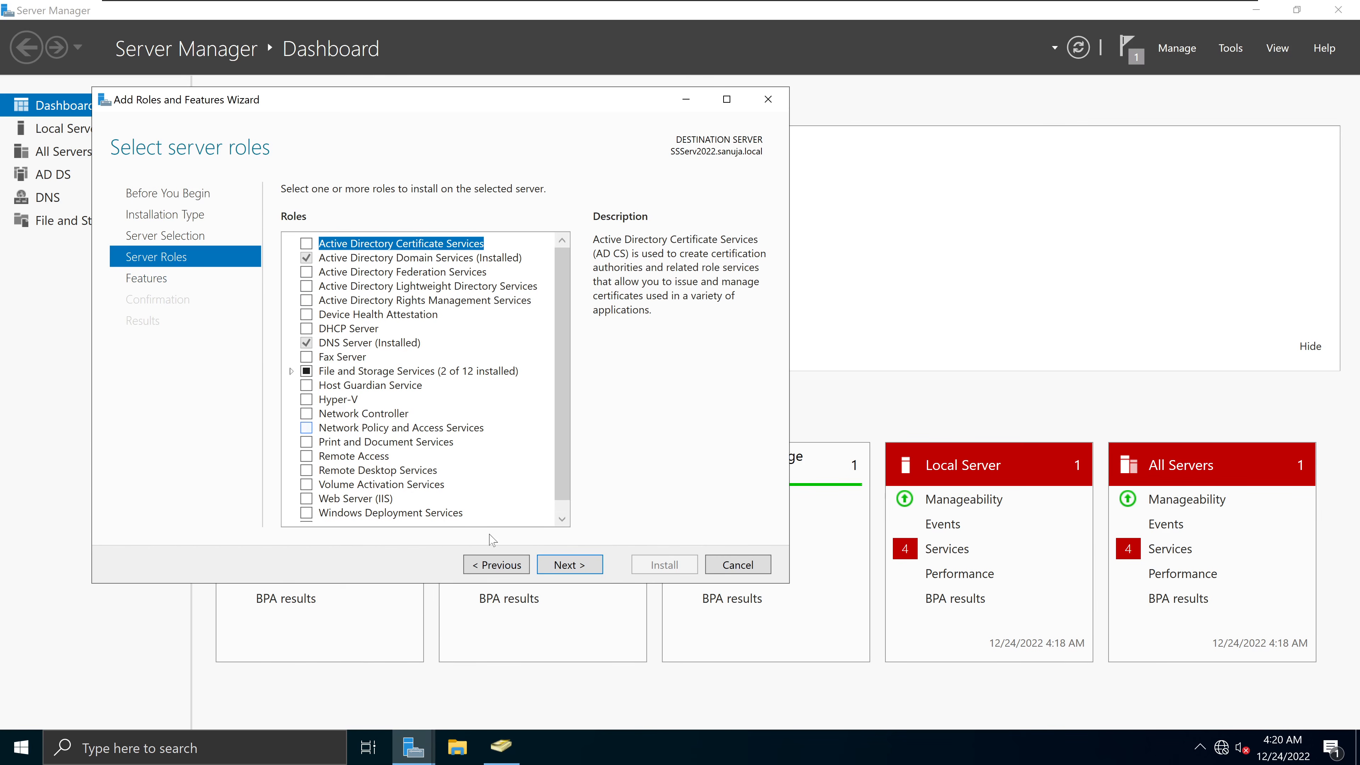
left_click(570, 564)
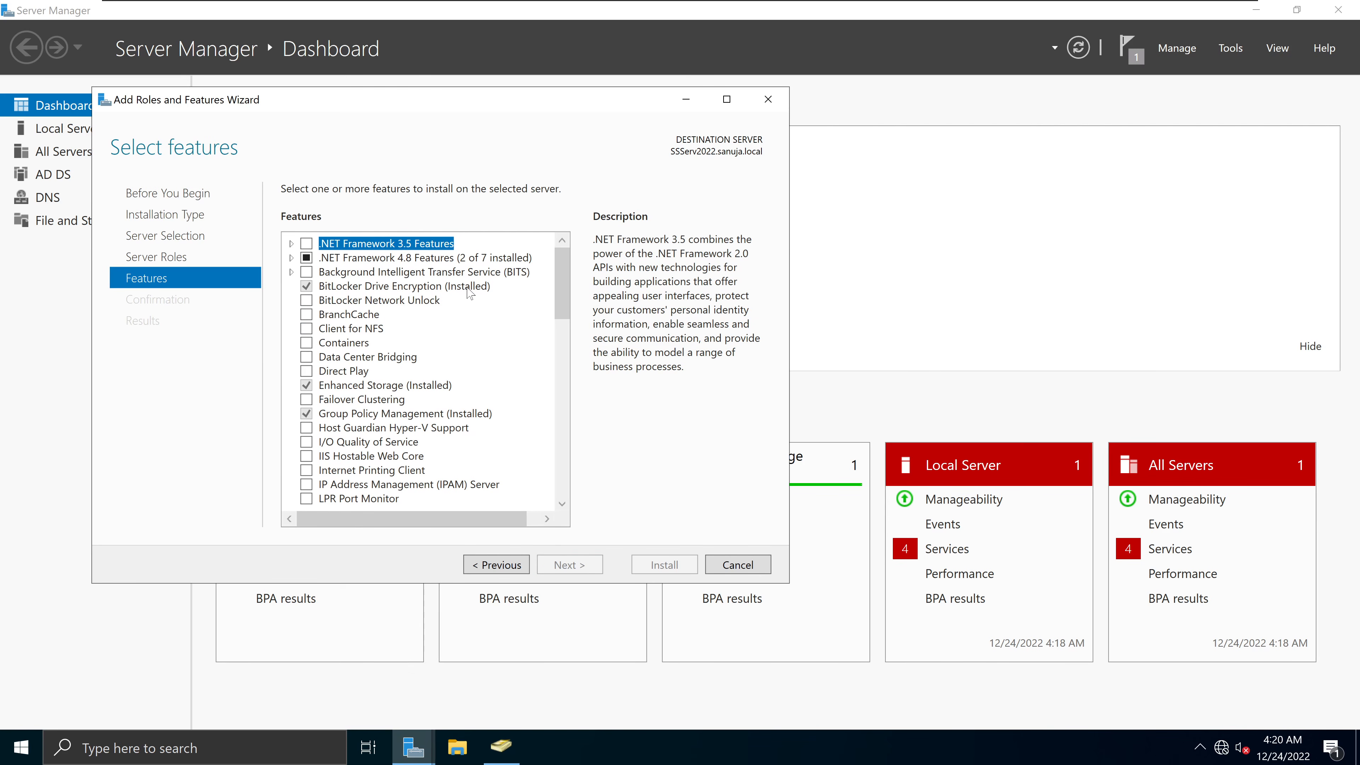
- Examine the BitLocker Drive Encryption entry and its neighbouring features in the feature list
left_click(445, 291)
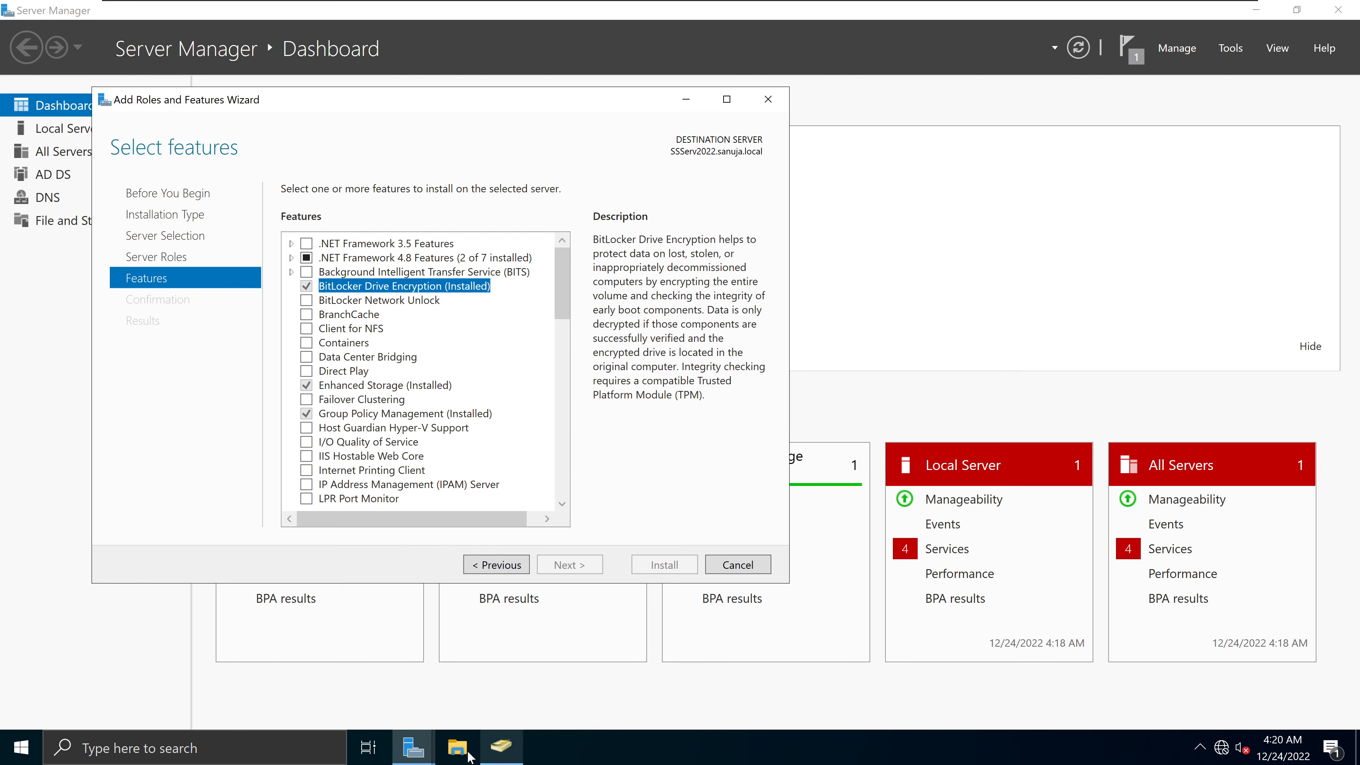
left_click(428, 750)
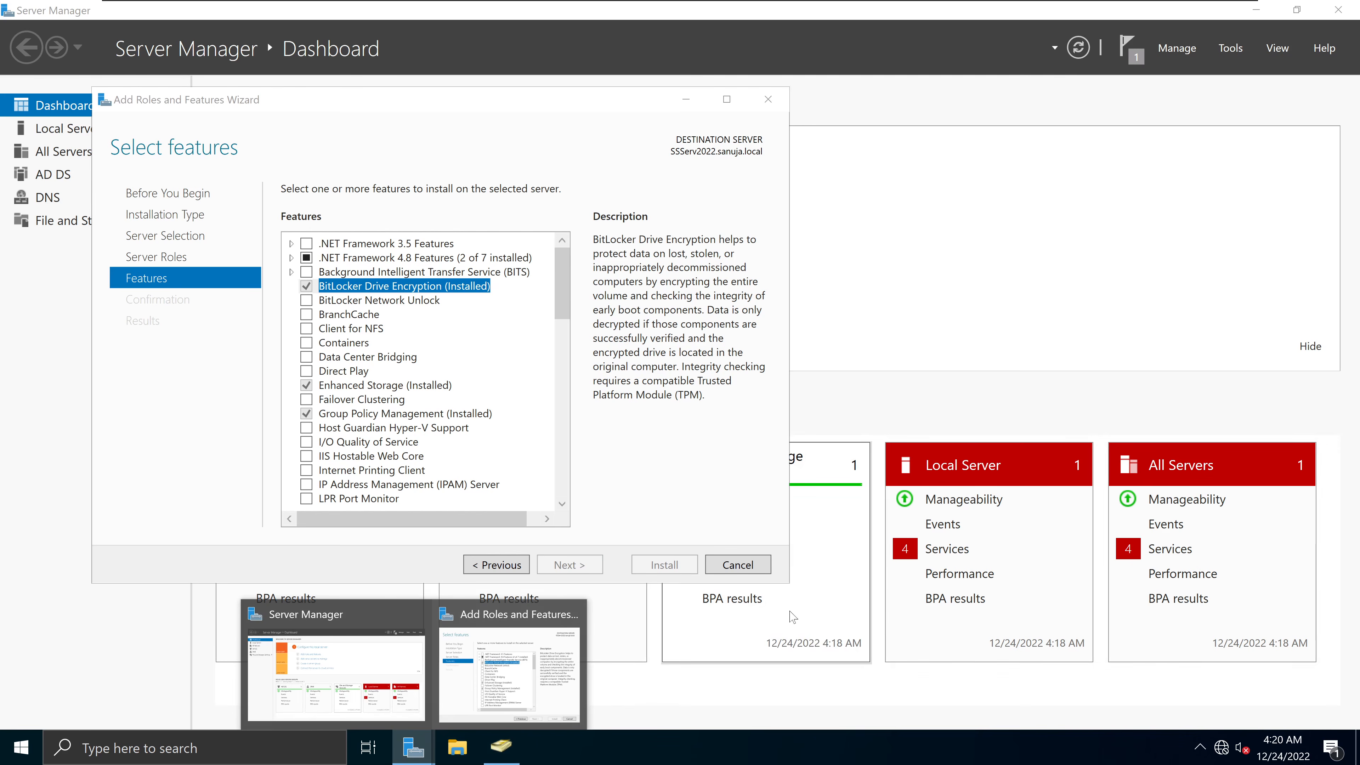
left_click(718, 474)
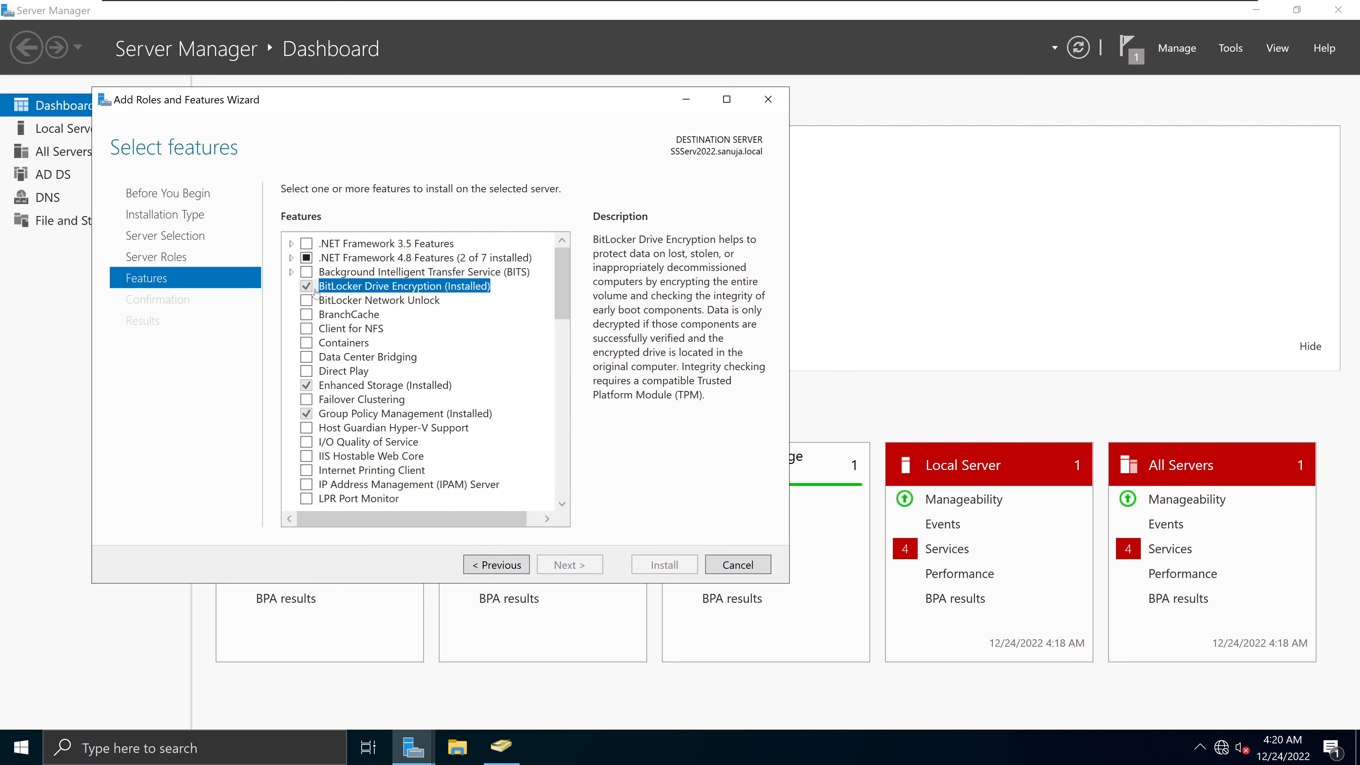
left_click(291, 272)
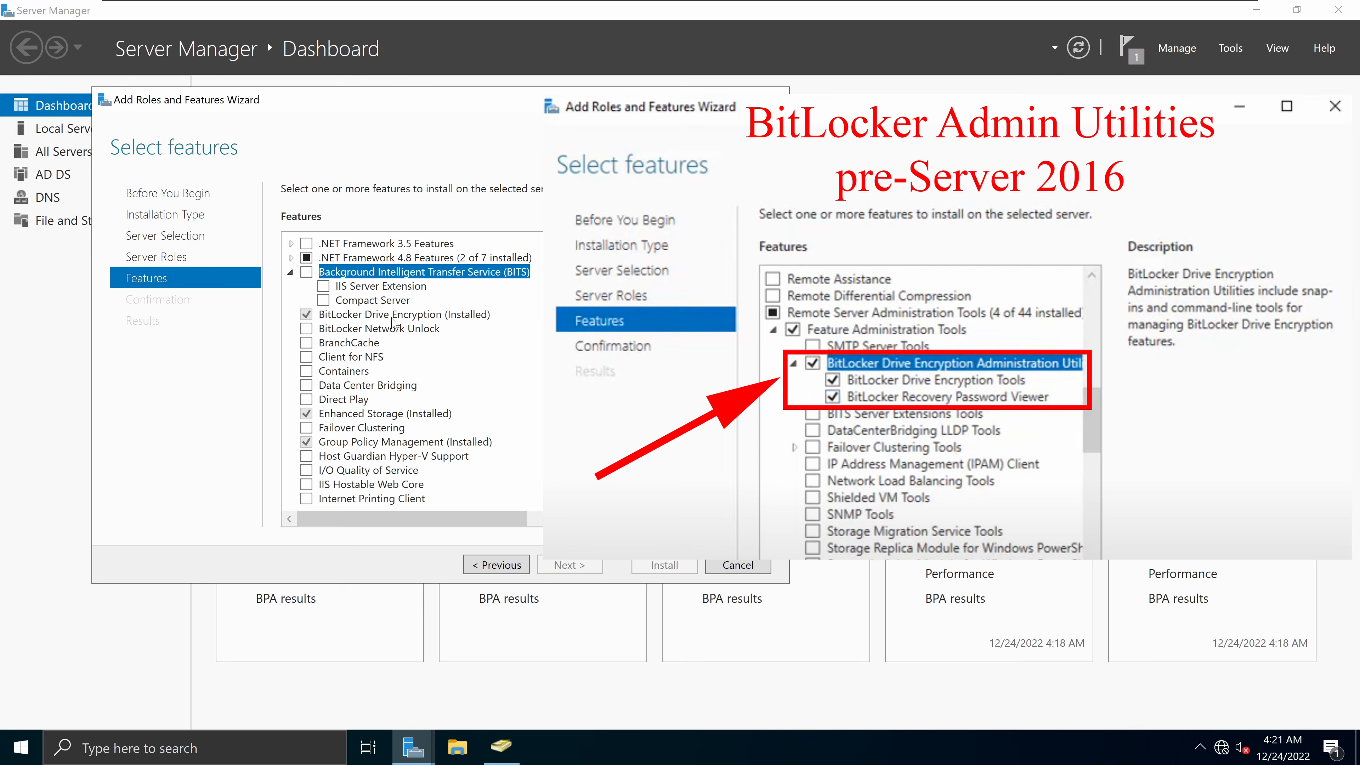
left_click(394, 317)
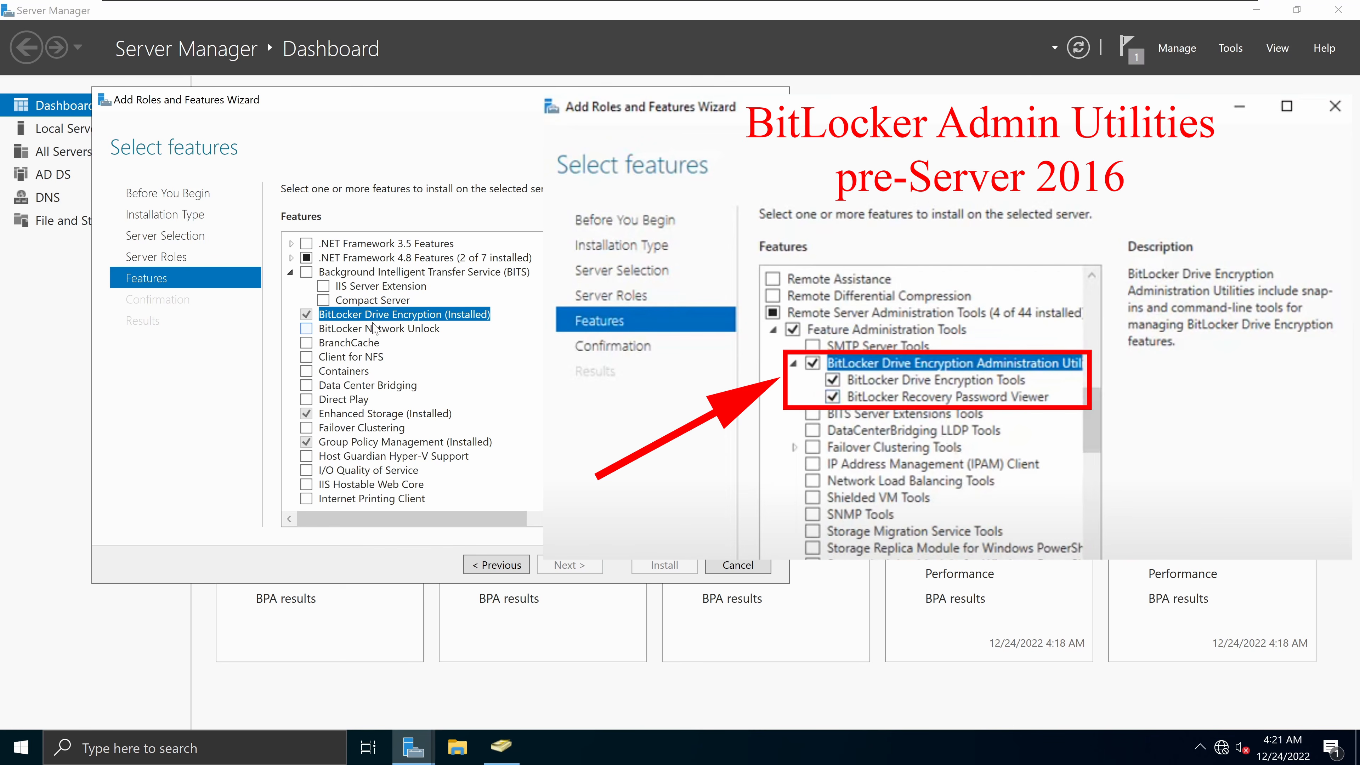
left_click(295, 274)
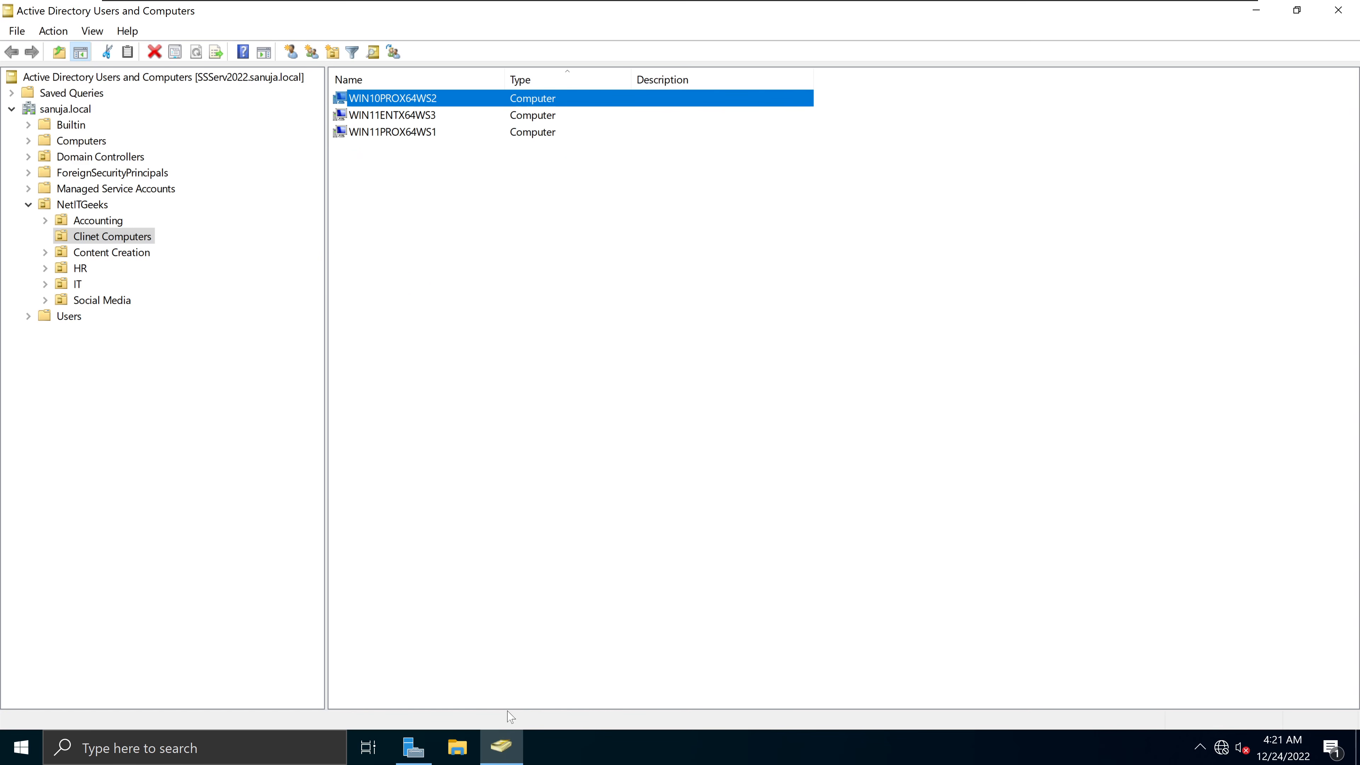
- Check the BitLocker Recovery properties of computer WIN10PROX64WS2 in Active Directory Users and Computers, then close them
double_click(468, 91)
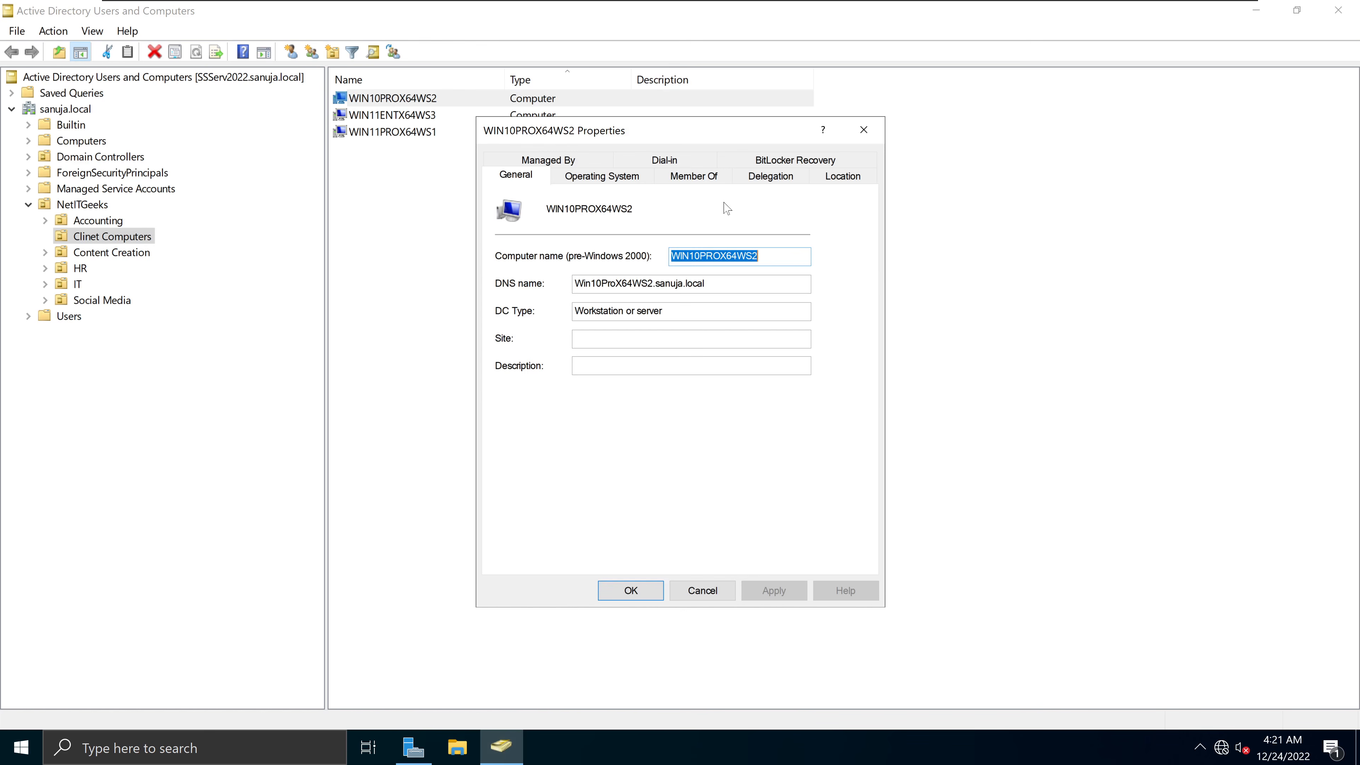
left_click(818, 162)
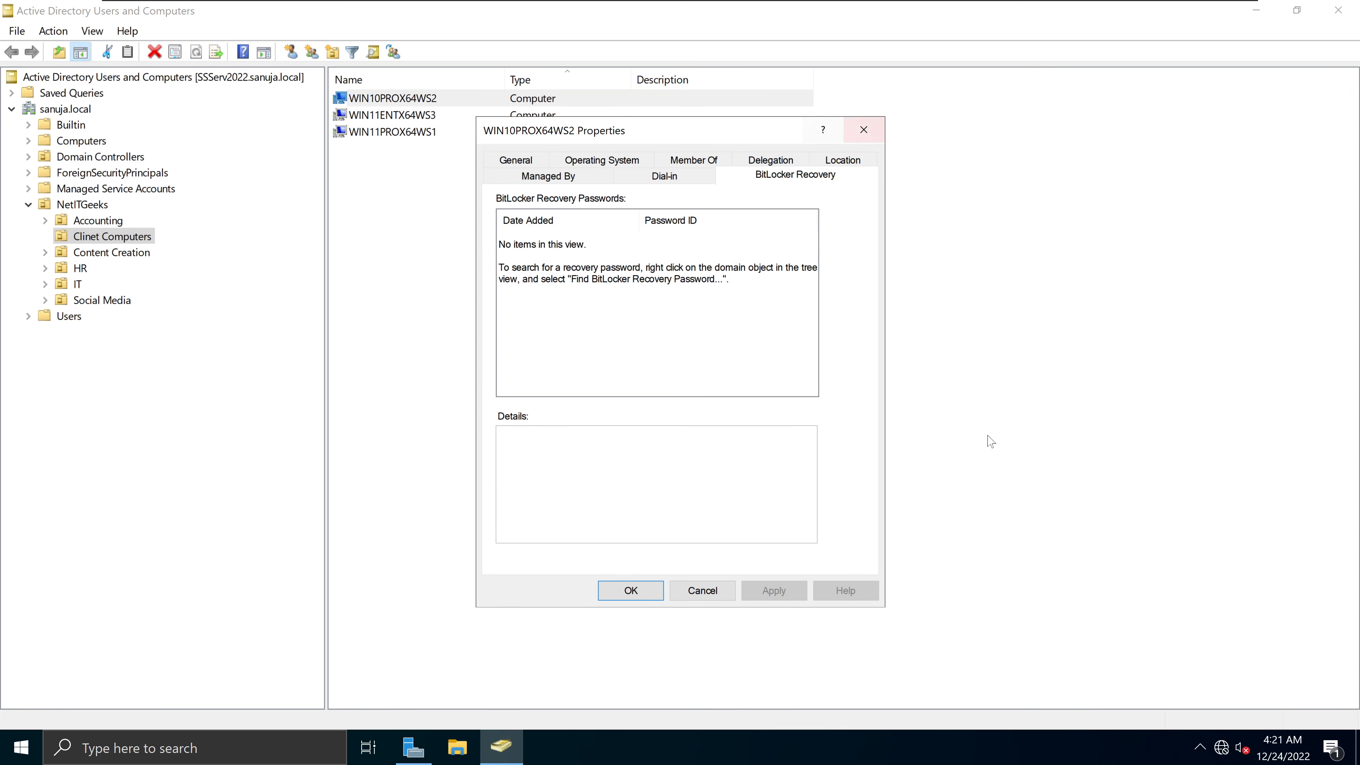
left_click(863, 130)
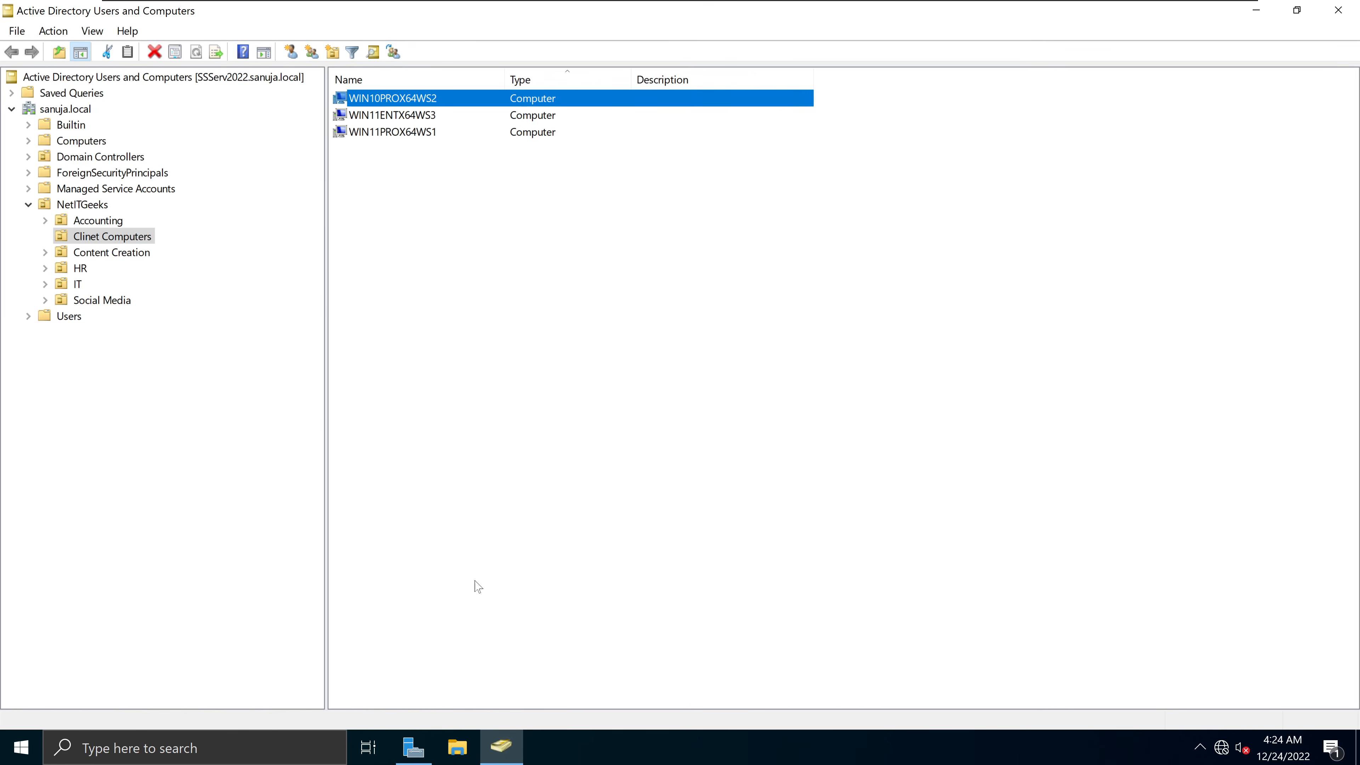
- Switch to Server Manager and open Group Policy Management
left_click(413, 747)
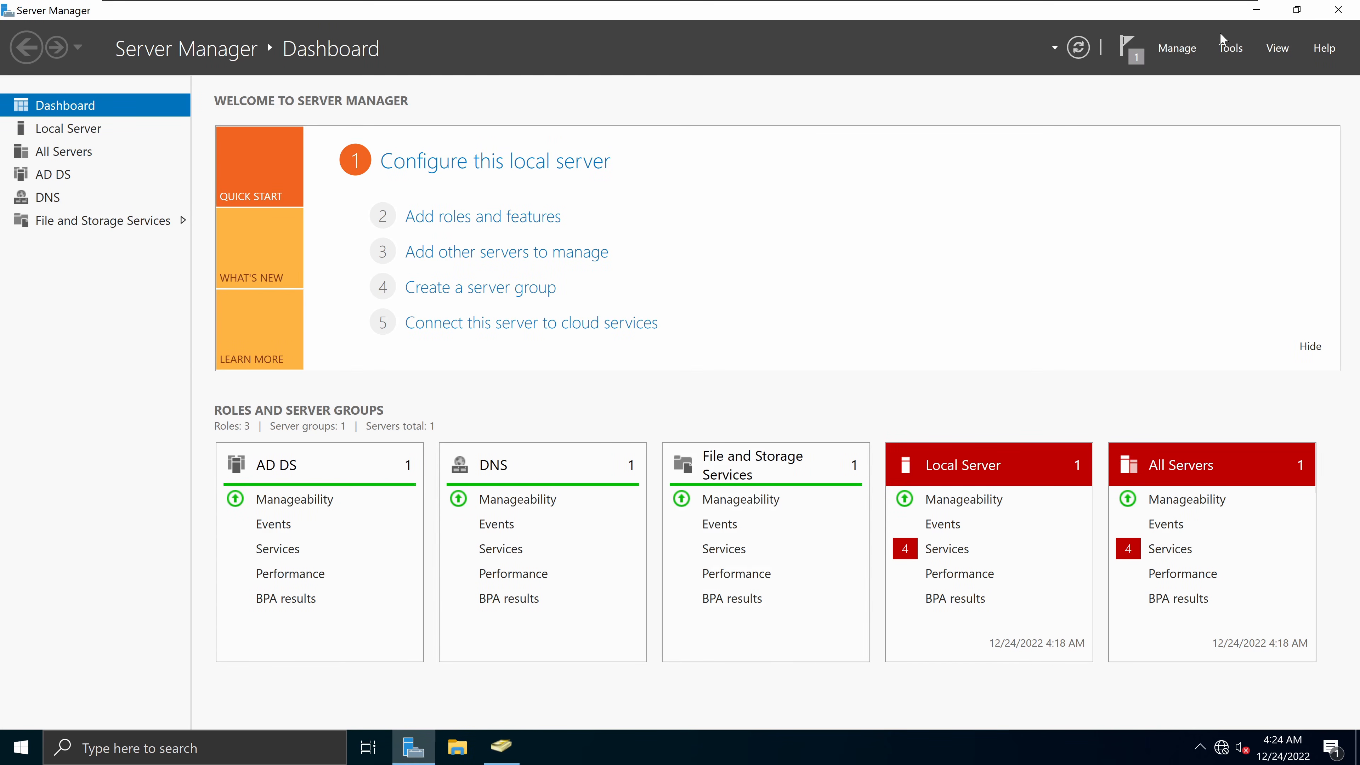
left_click(1230, 48)
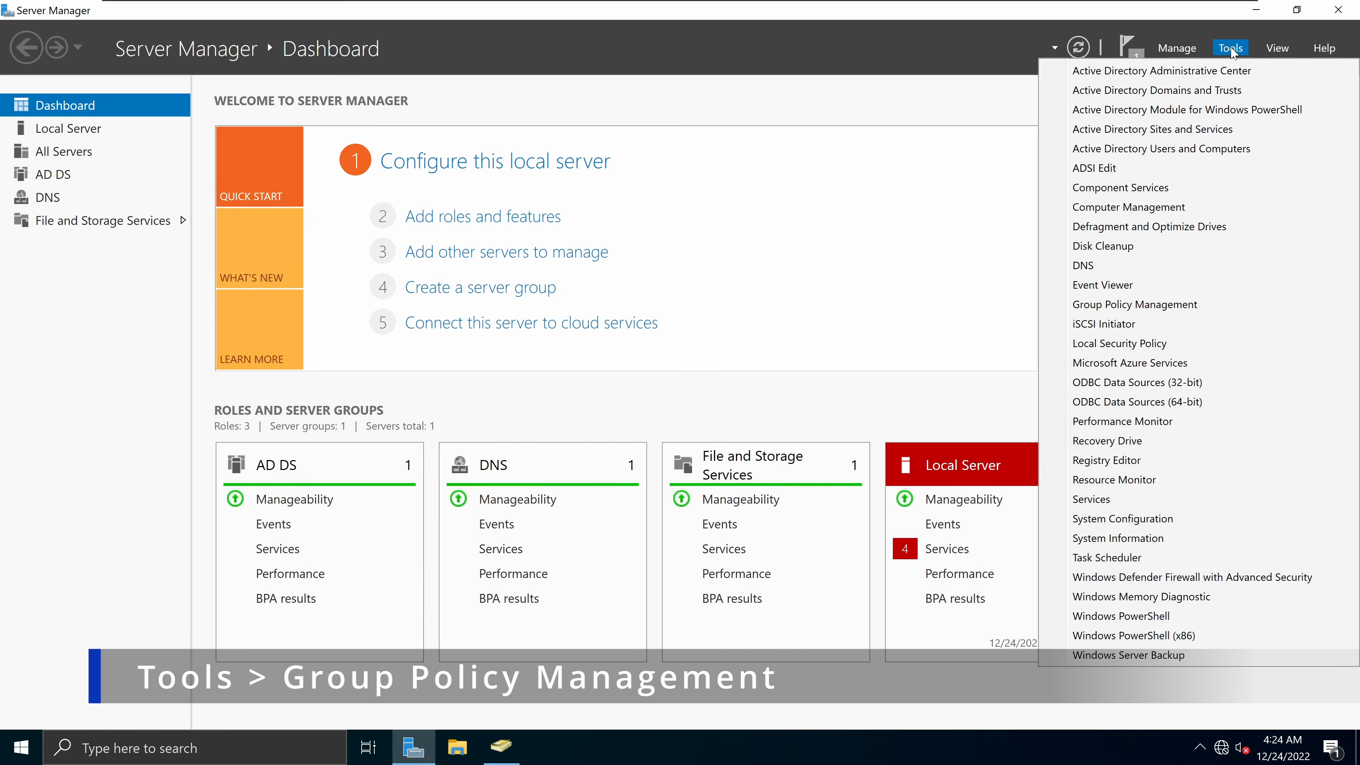
left_click(1136, 307)
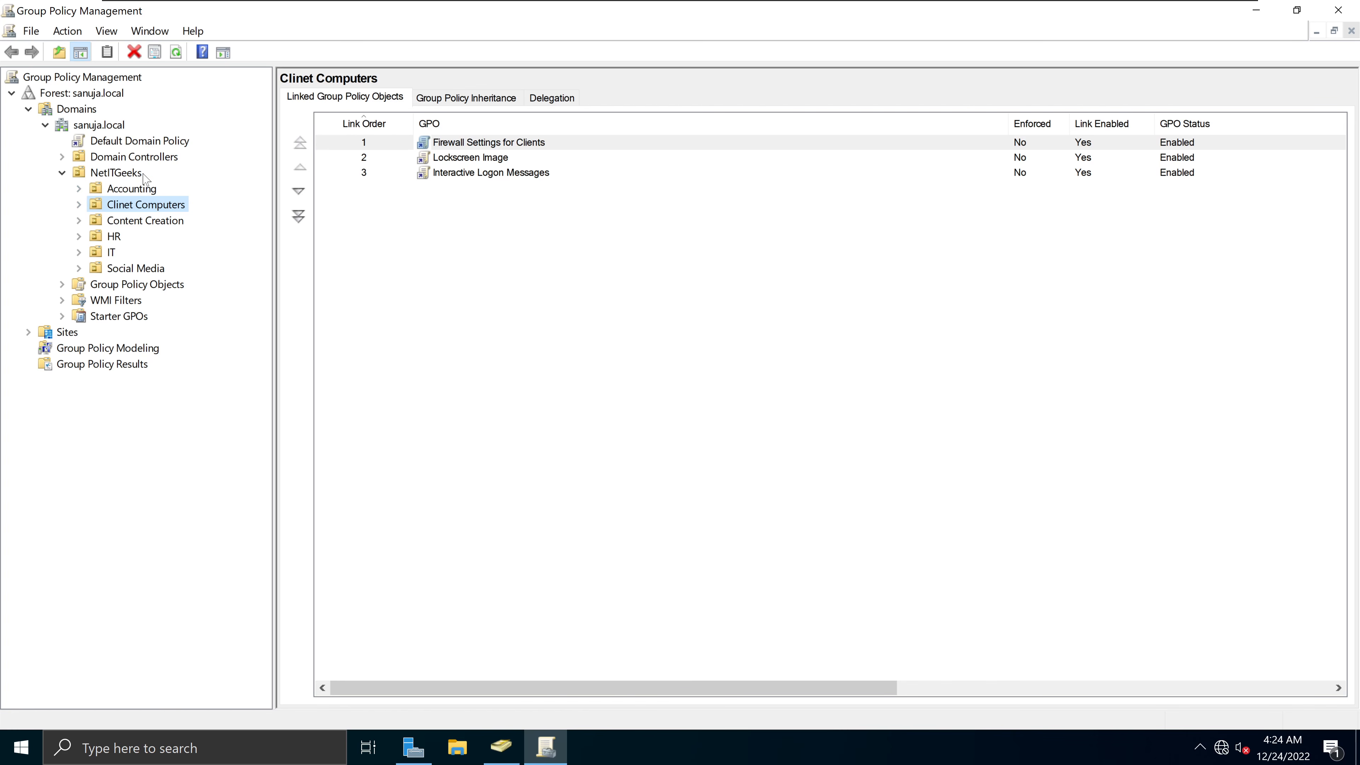
- Expand the Clinet Computers unit under NetITGeeks and review its linked policies and available commands
left_click(79, 205)
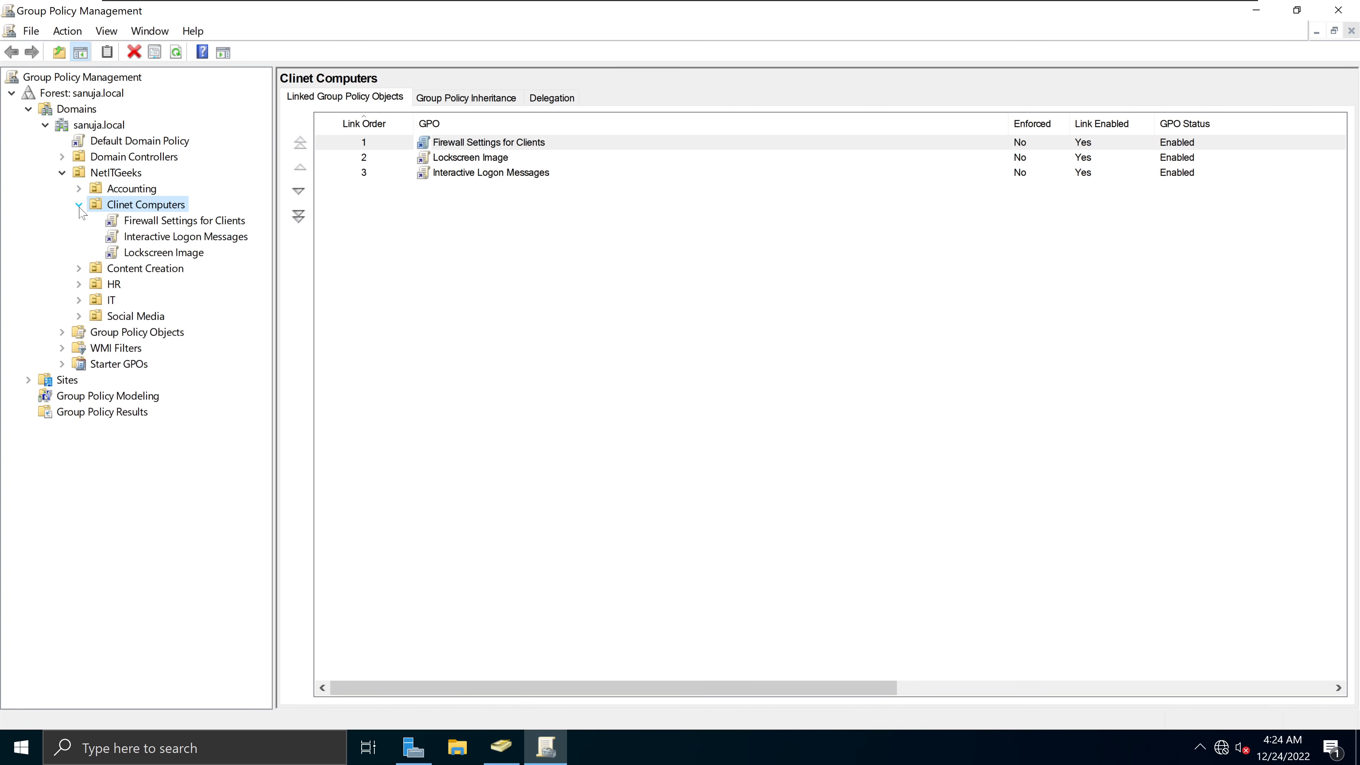
left_click(159, 209)
left_click(216, 211)
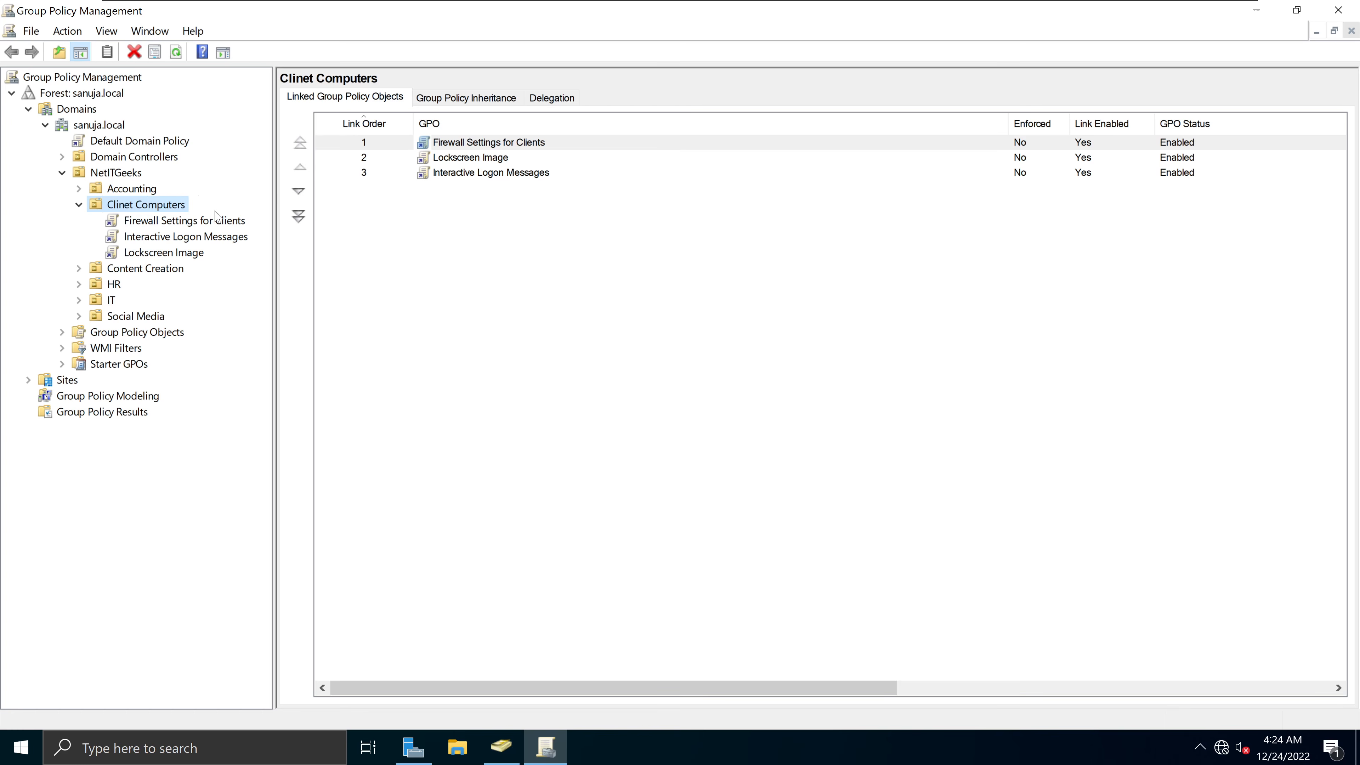
right_click(177, 210)
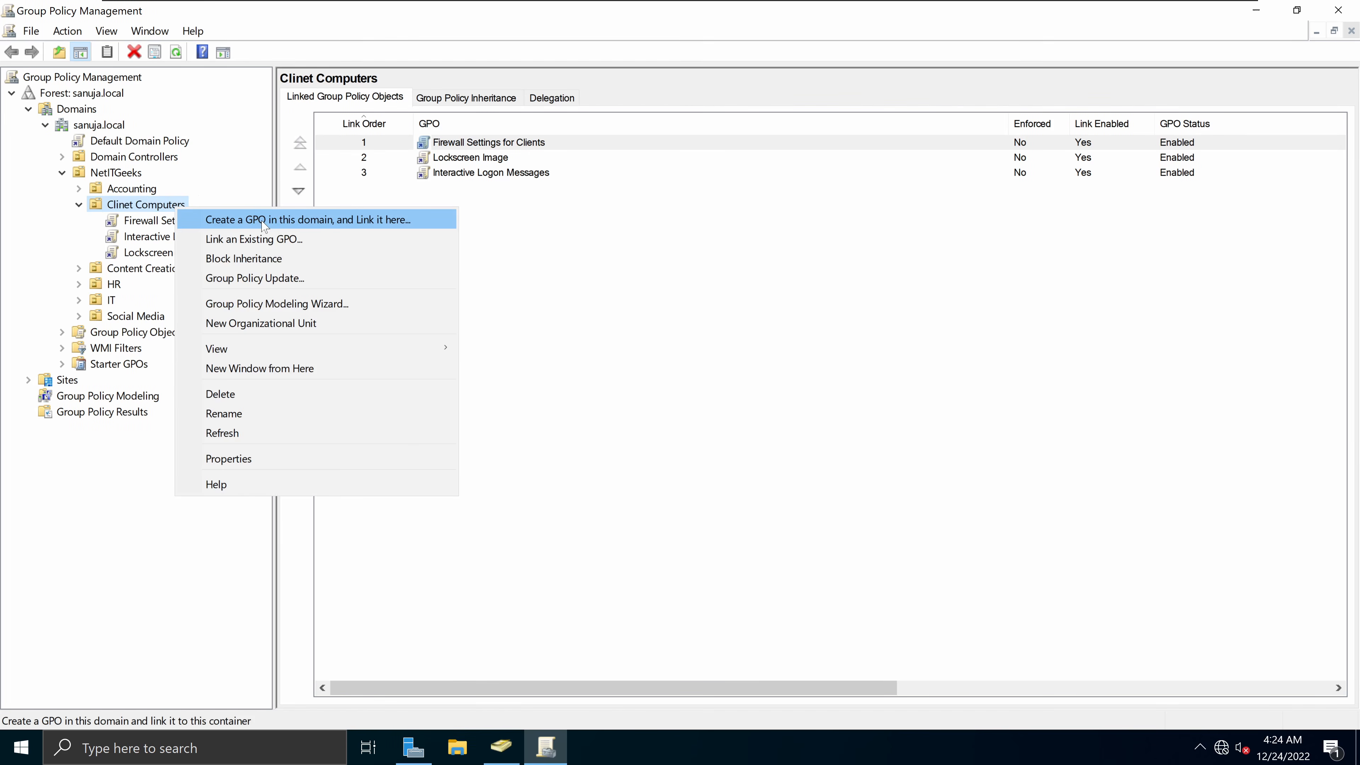
left_click(176, 204)
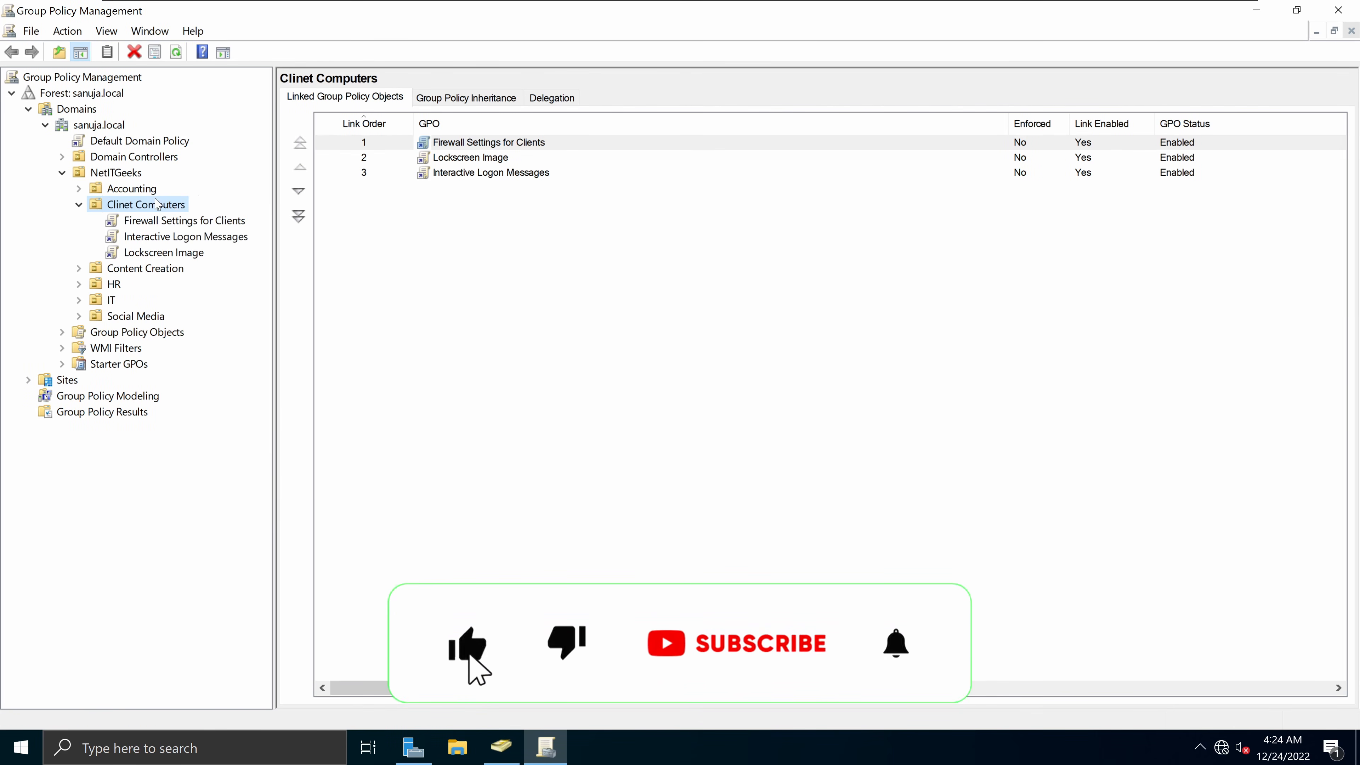
- Compare the organizational units in Group Policy Management with those in Active Directory Users and Computers, then maximize Group Policy Management again
left_click(1297, 15)
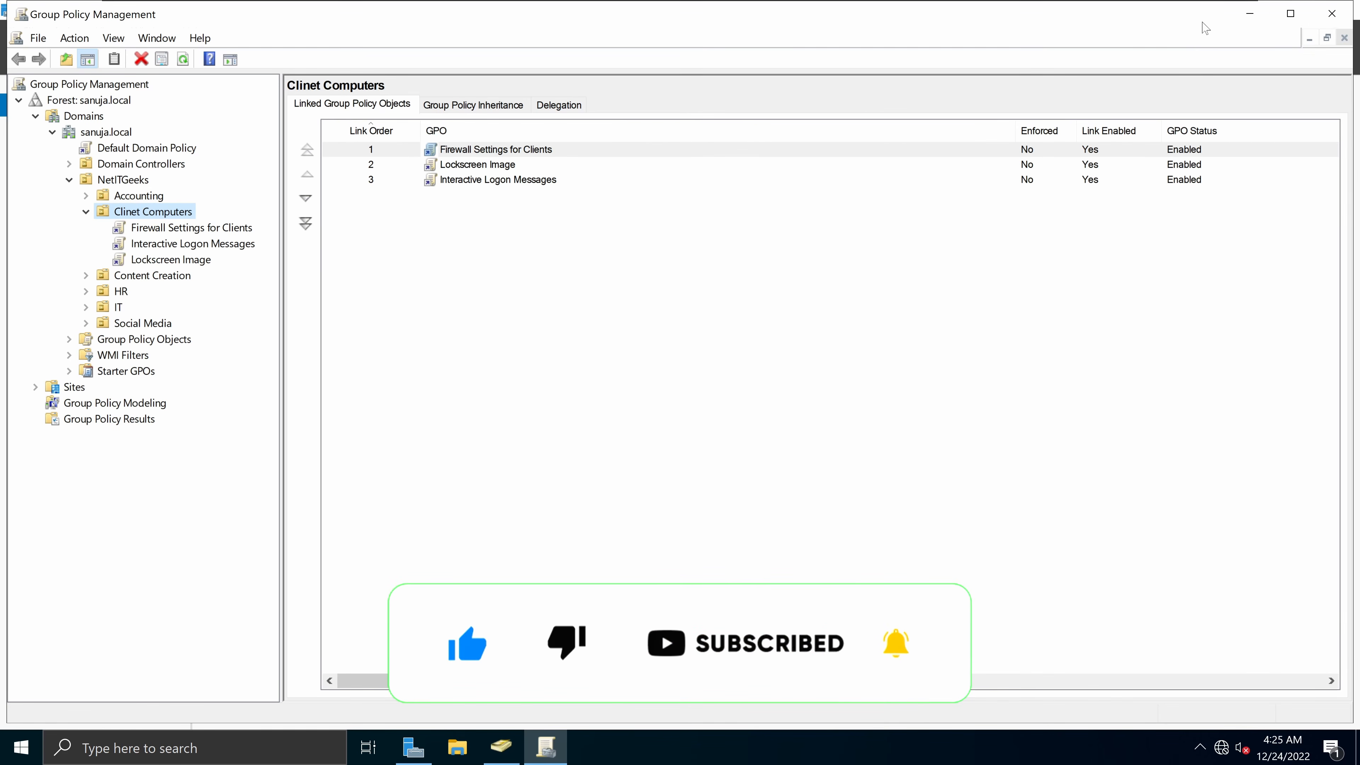
left_click_drag(1277, 359, 1298, 361)
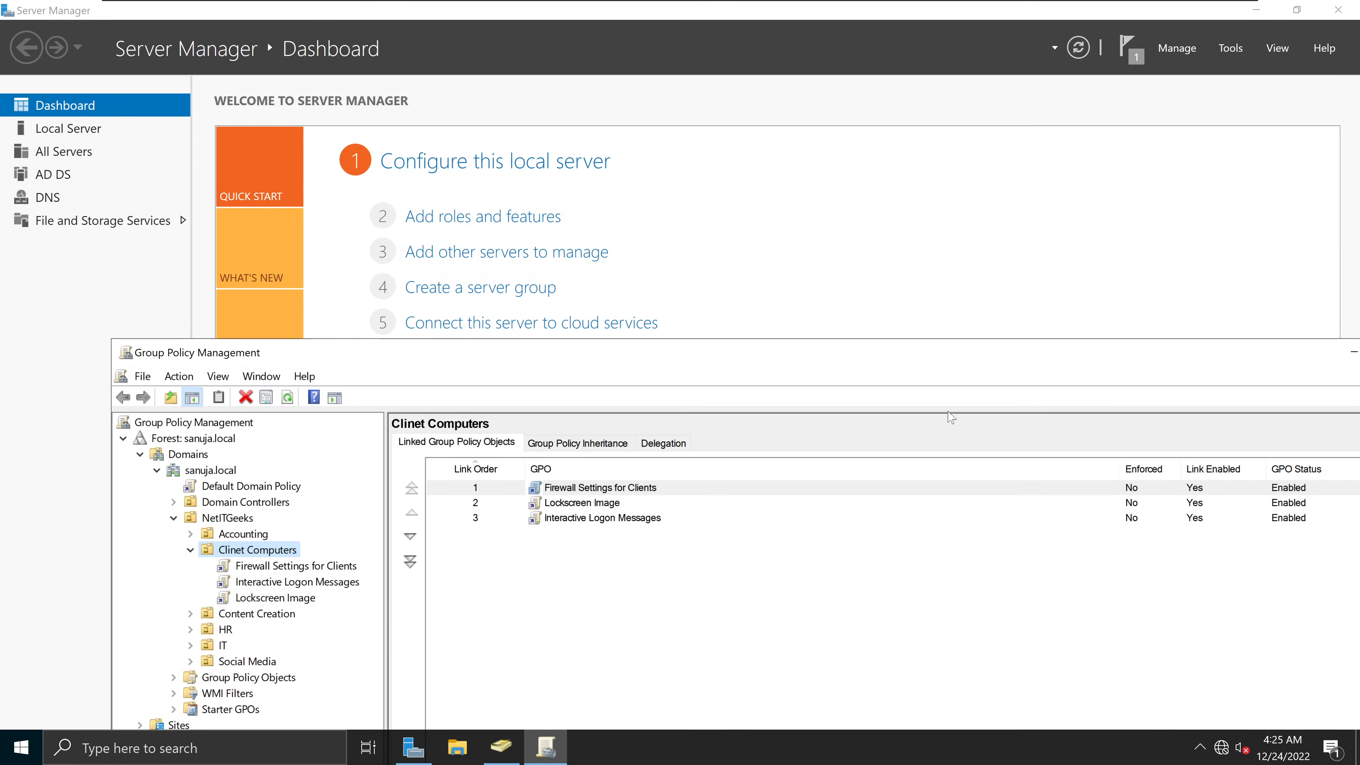
left_click(500, 746)
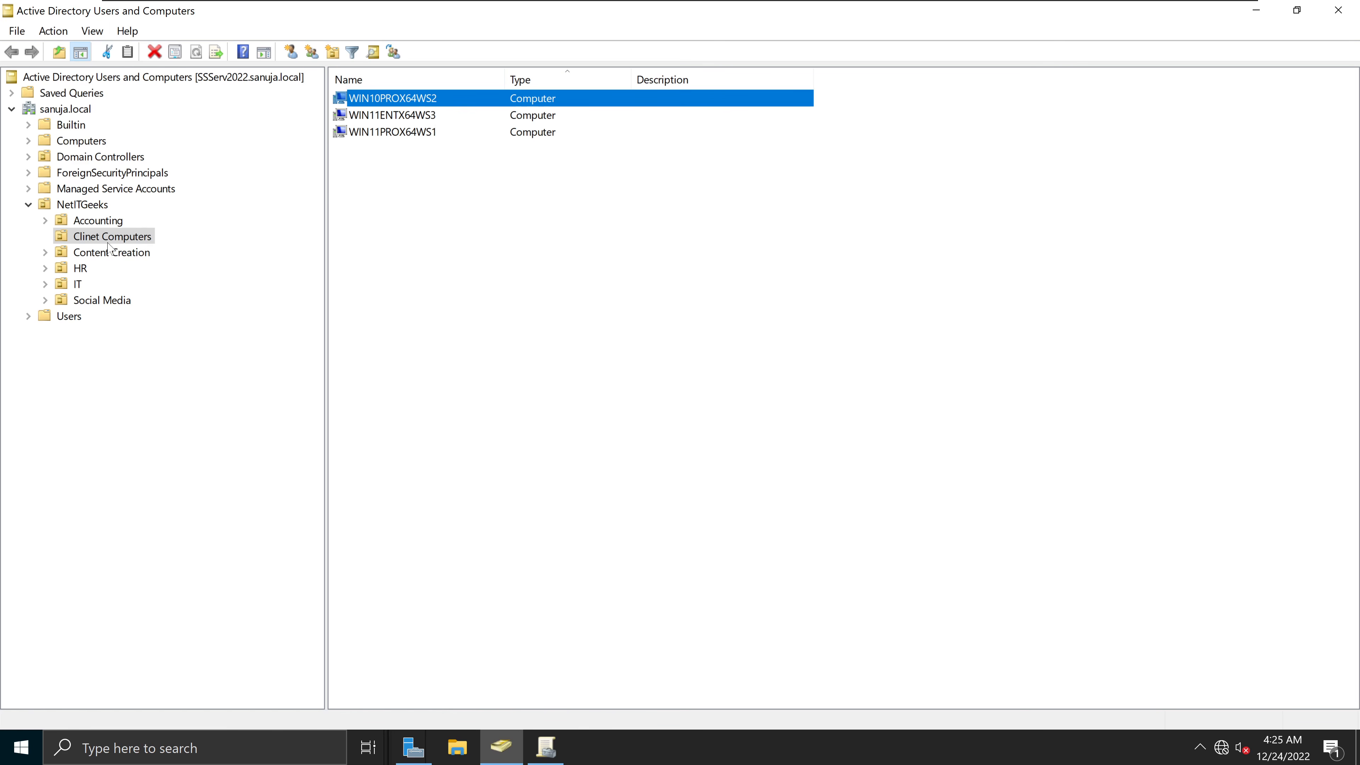
left_click(545, 747)
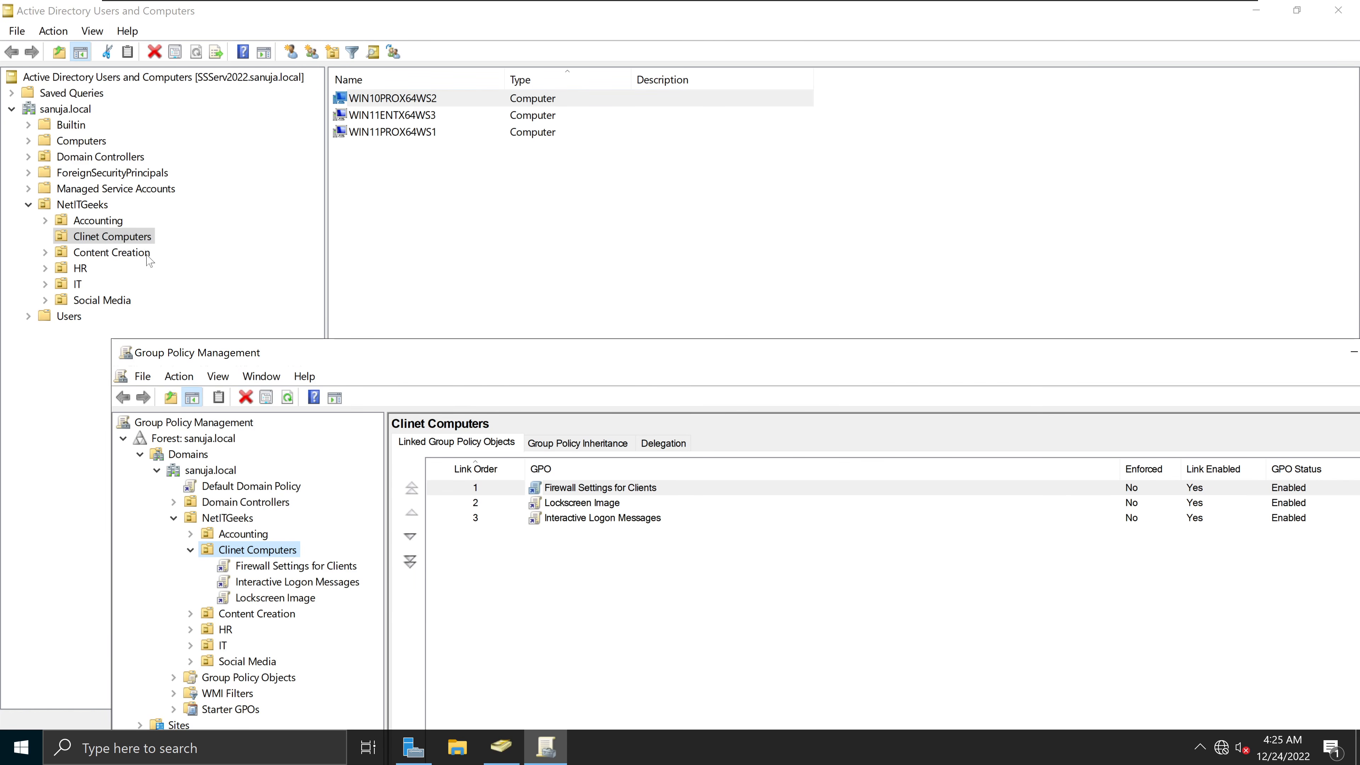
double_click(689, 354)
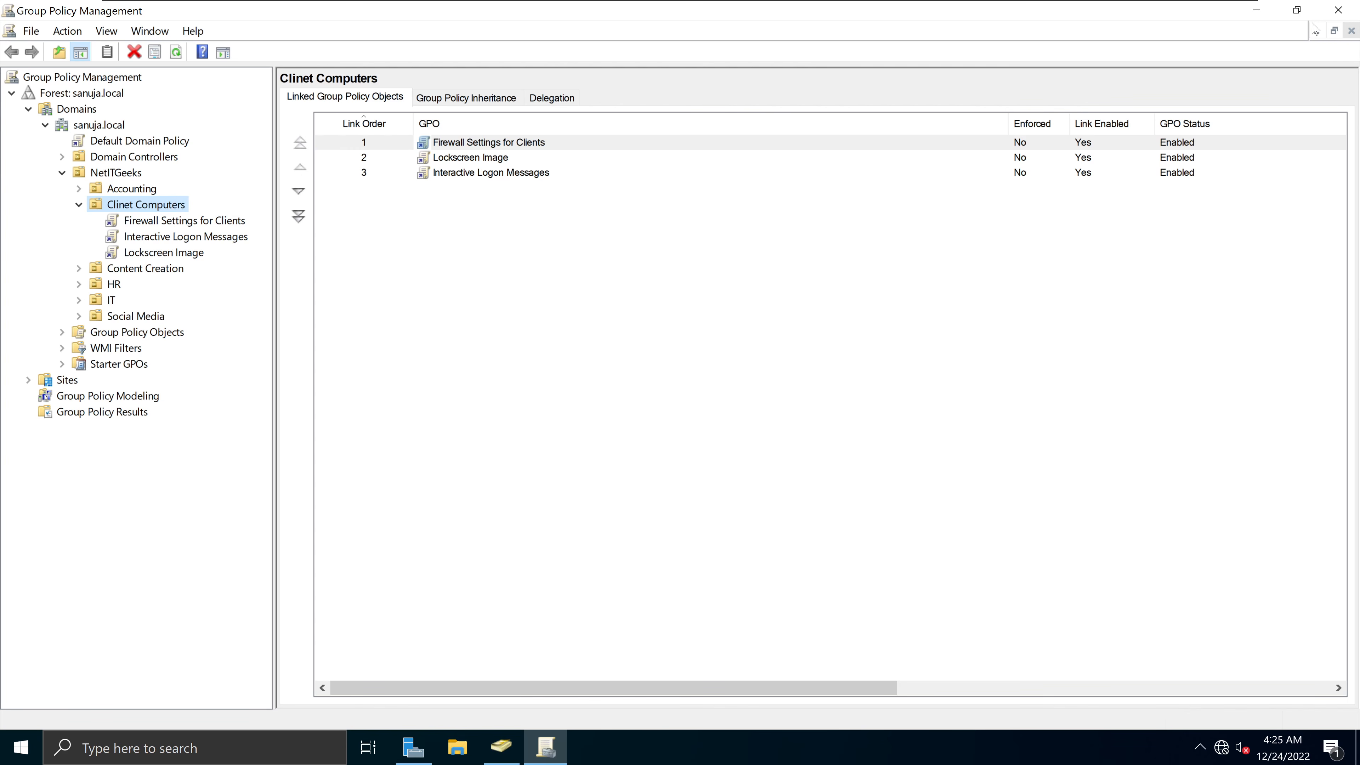
- Create a new GPO named "BitLocker GPO" linked to the Clinet Computers unit
right_click(163, 212)
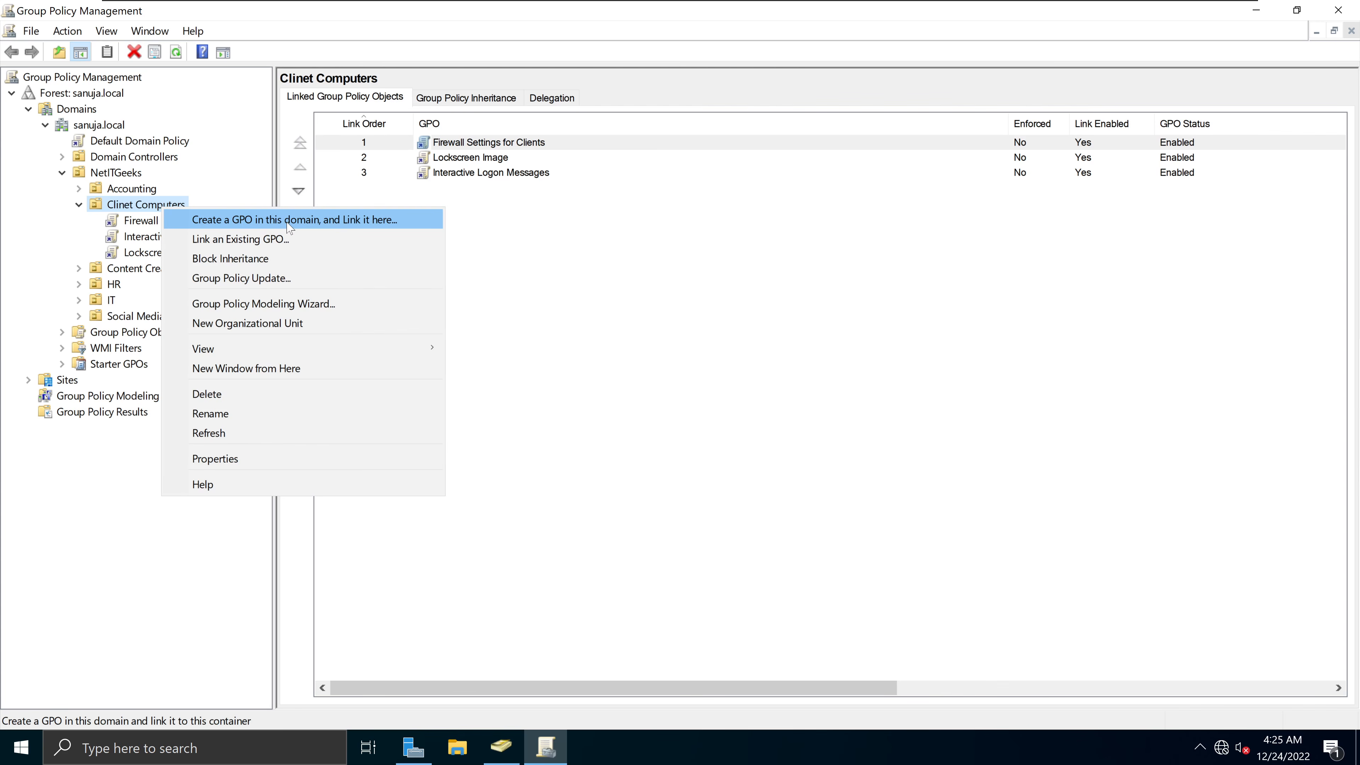
left_click(368, 226)
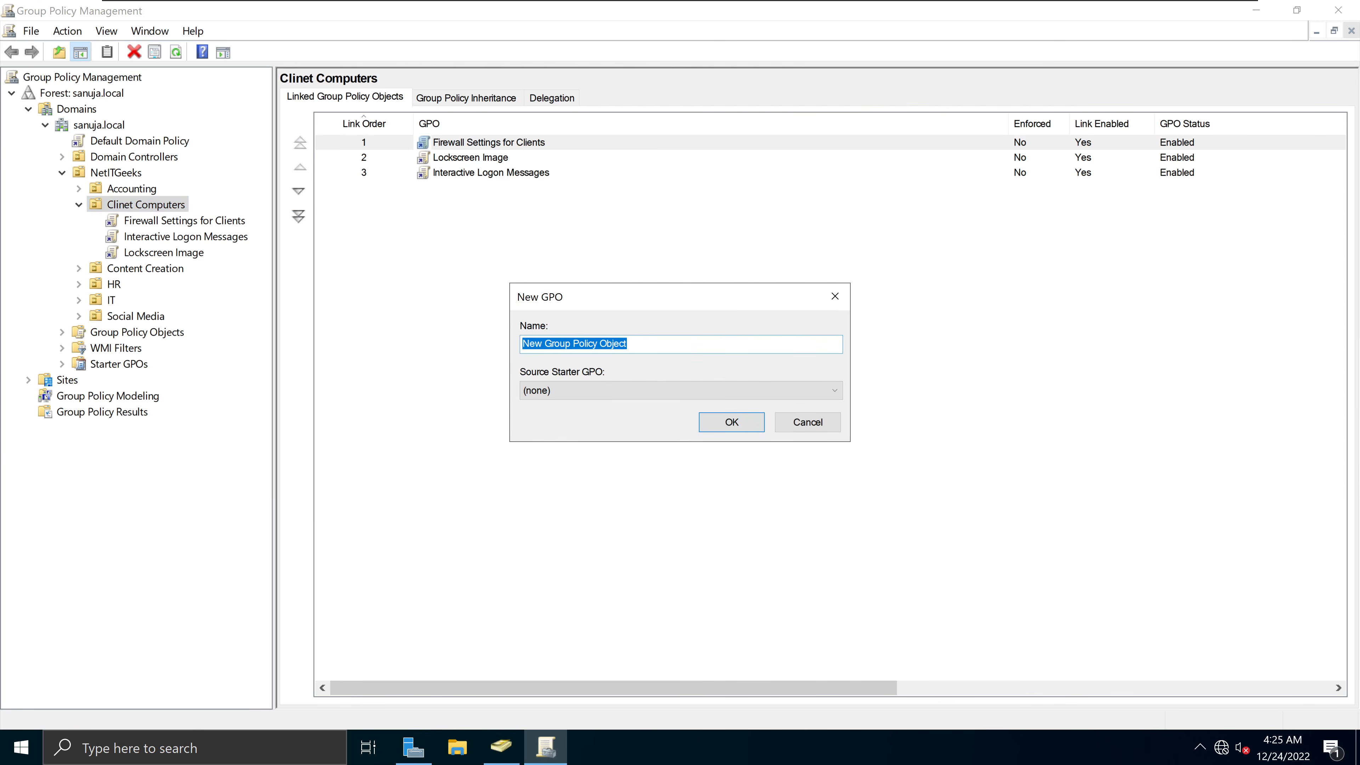
type("BitLocker GPO")
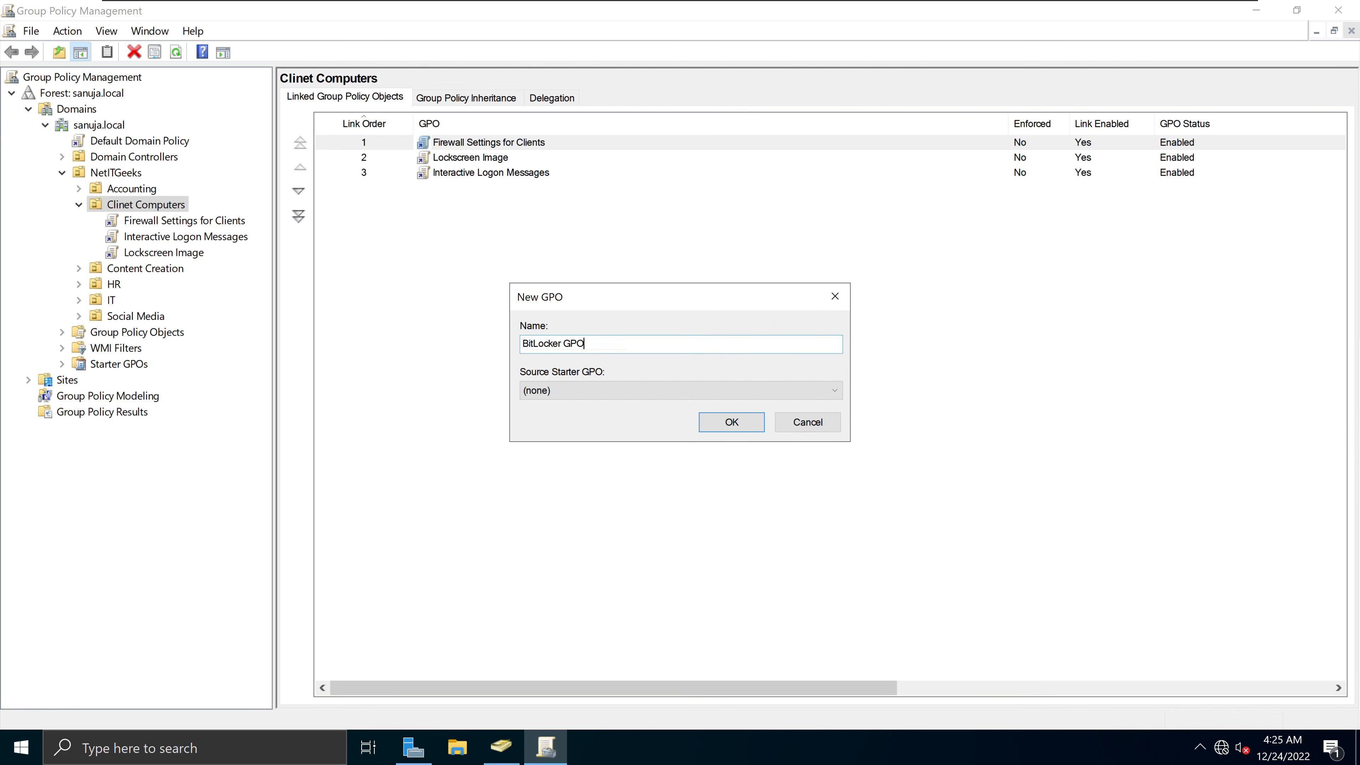
left_click(730, 422)
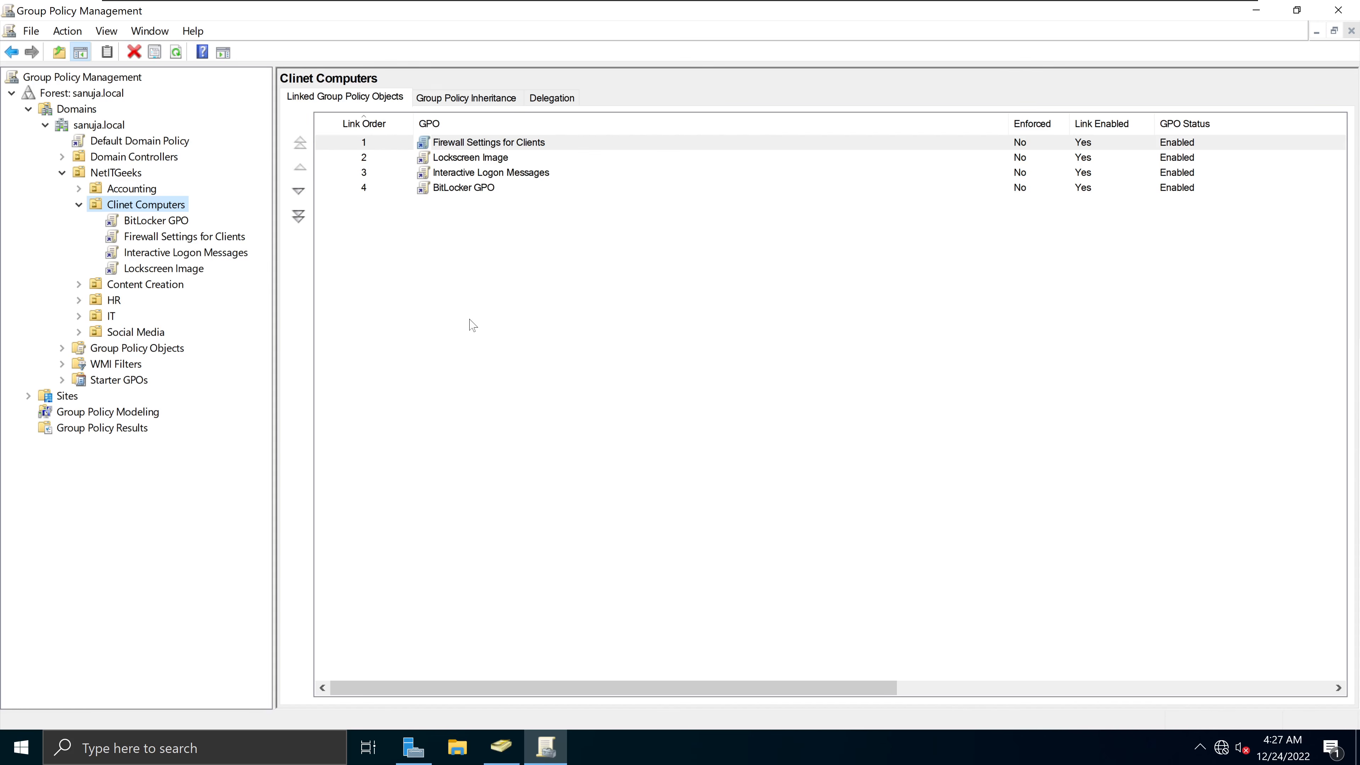
- Open BitLocker GPO for editing, maximize the editor and widen its tree pane
right_click(157, 223)
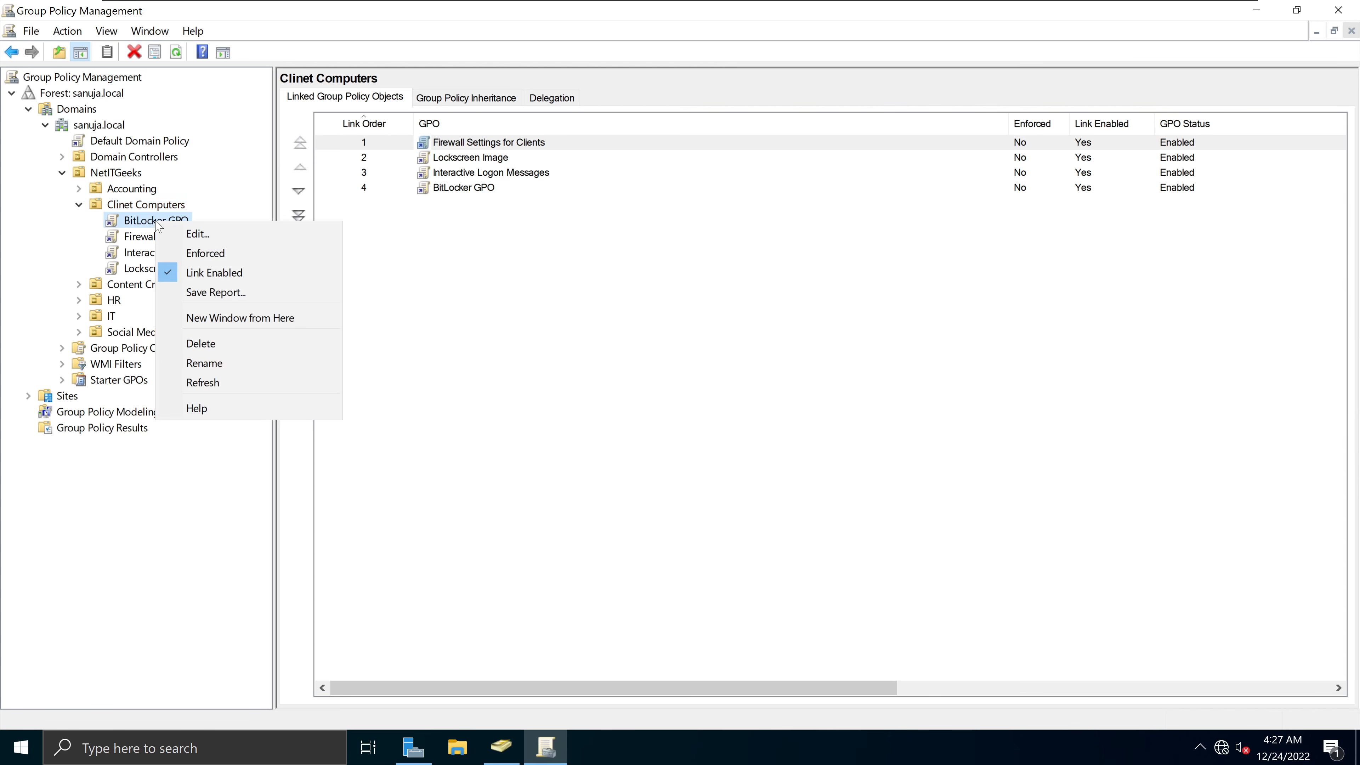
left_click(219, 236)
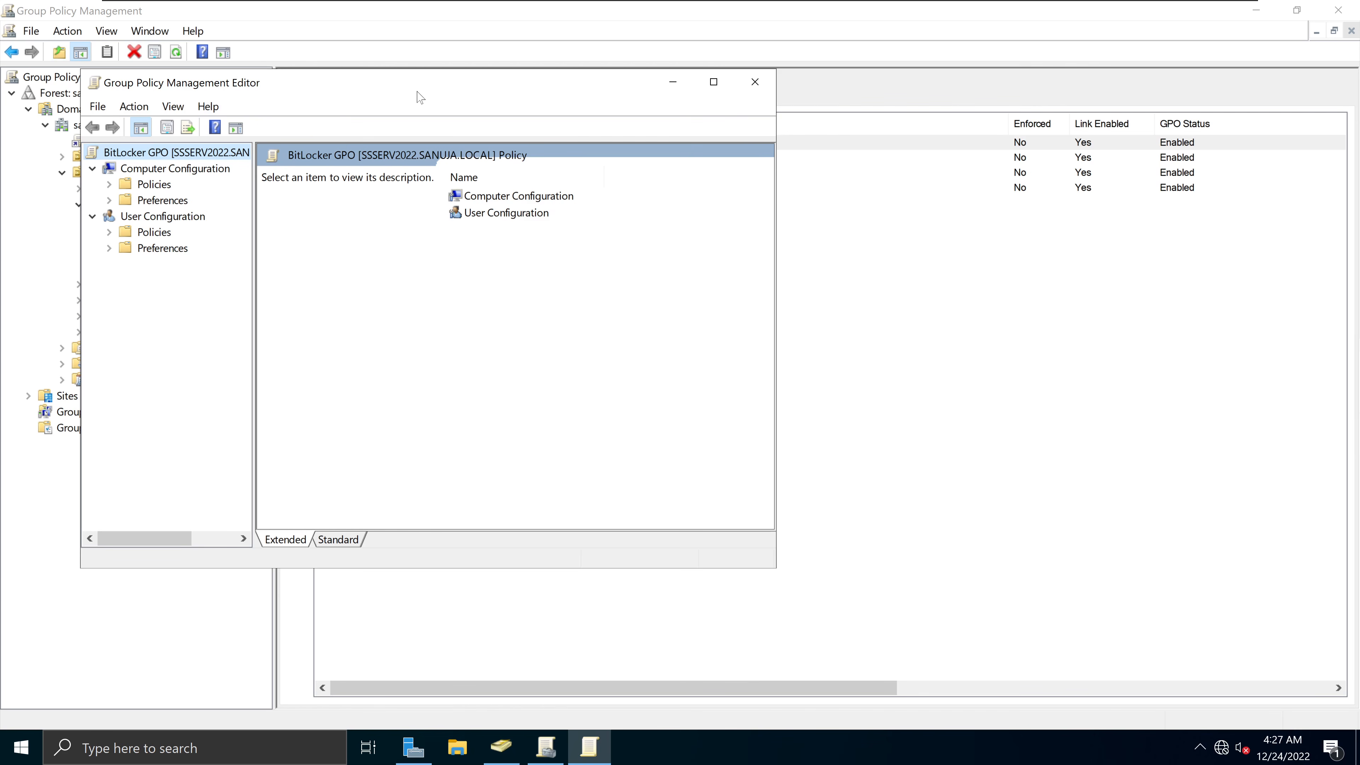
double_click(446, 90)
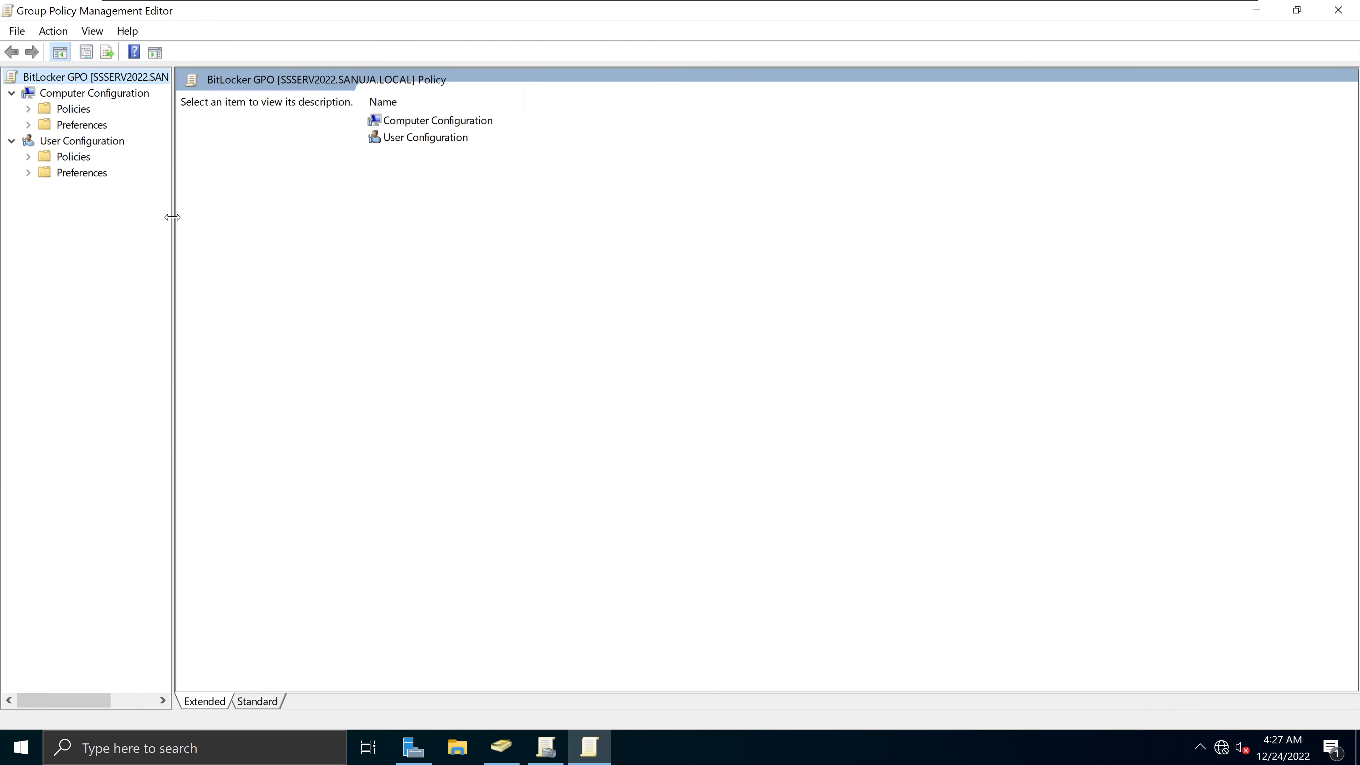
left_click_drag(171, 217, 362, 245)
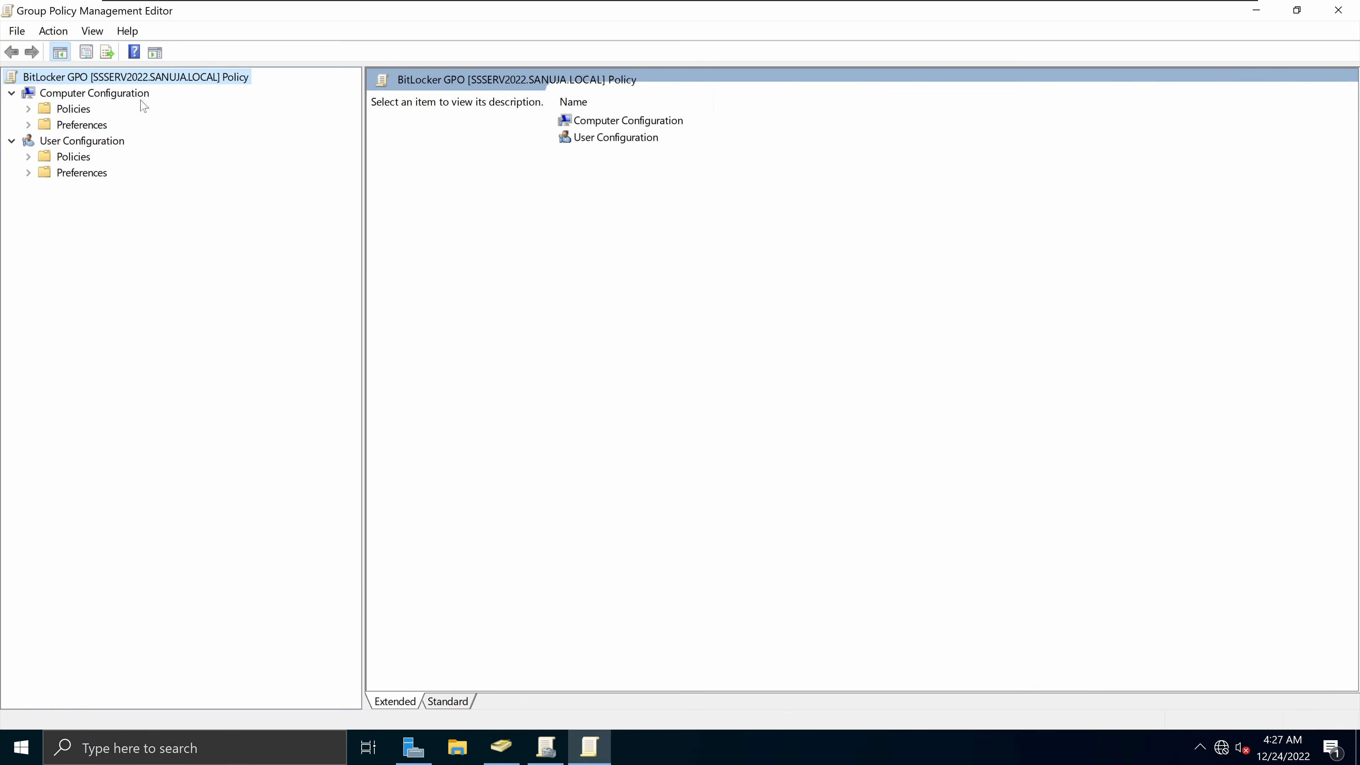
- Open the computer policies for BitLocker Drive Encryption in the Windows Components administrative templates
left_click(28, 109)
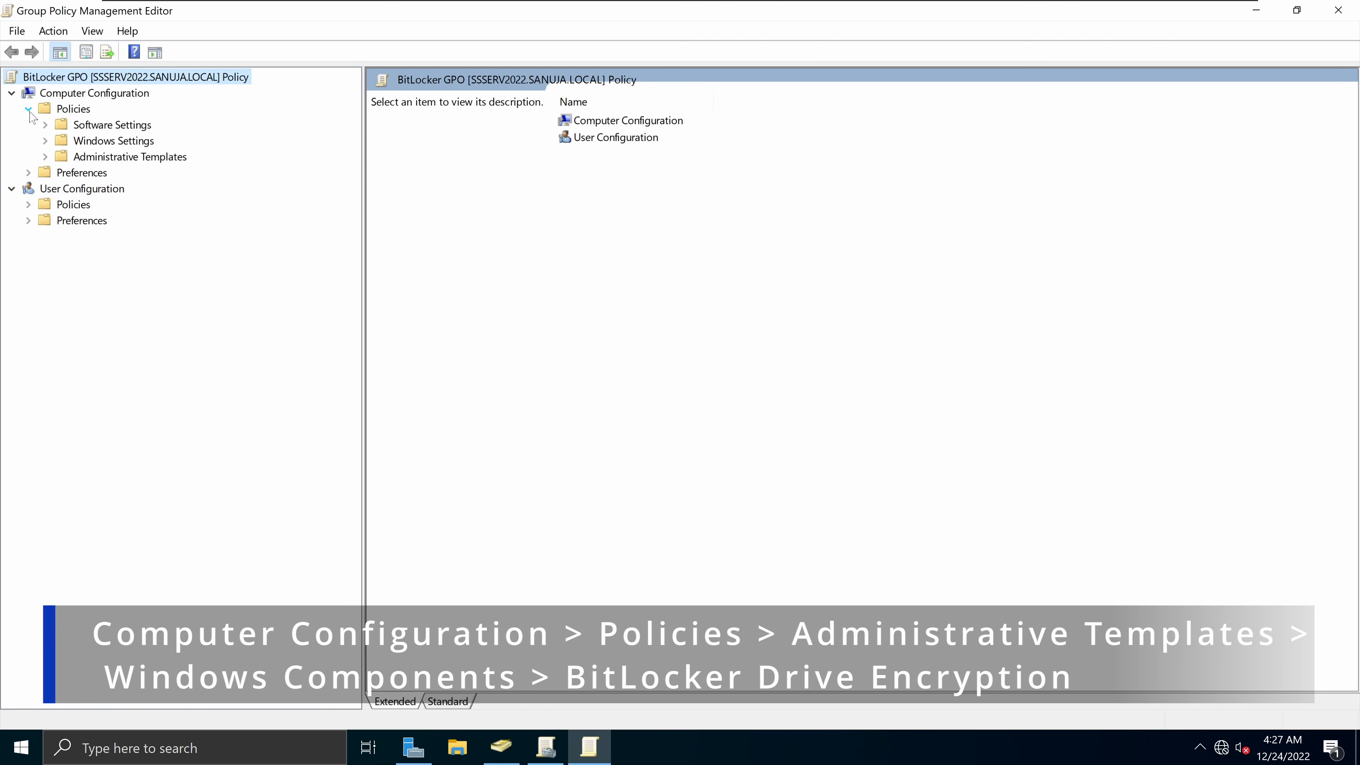
left_click(45, 156)
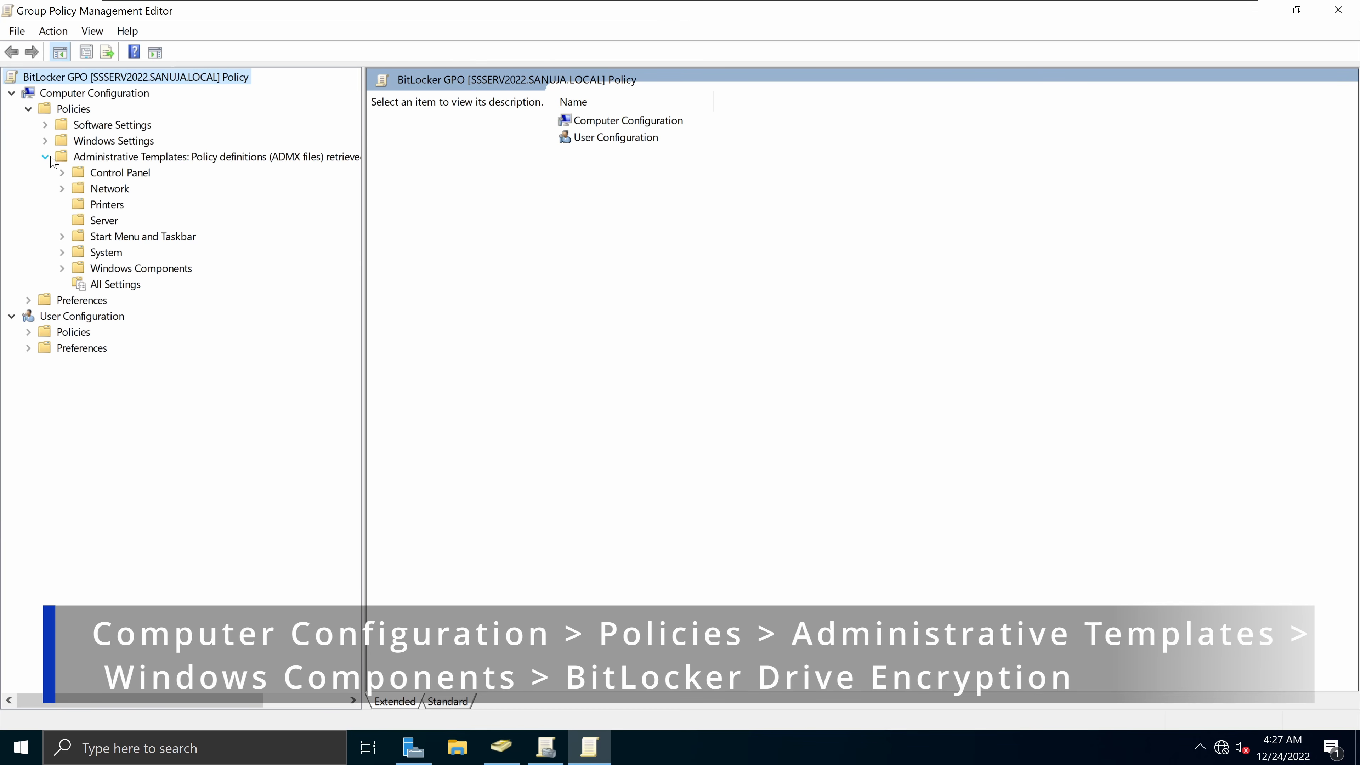
left_click(62, 268)
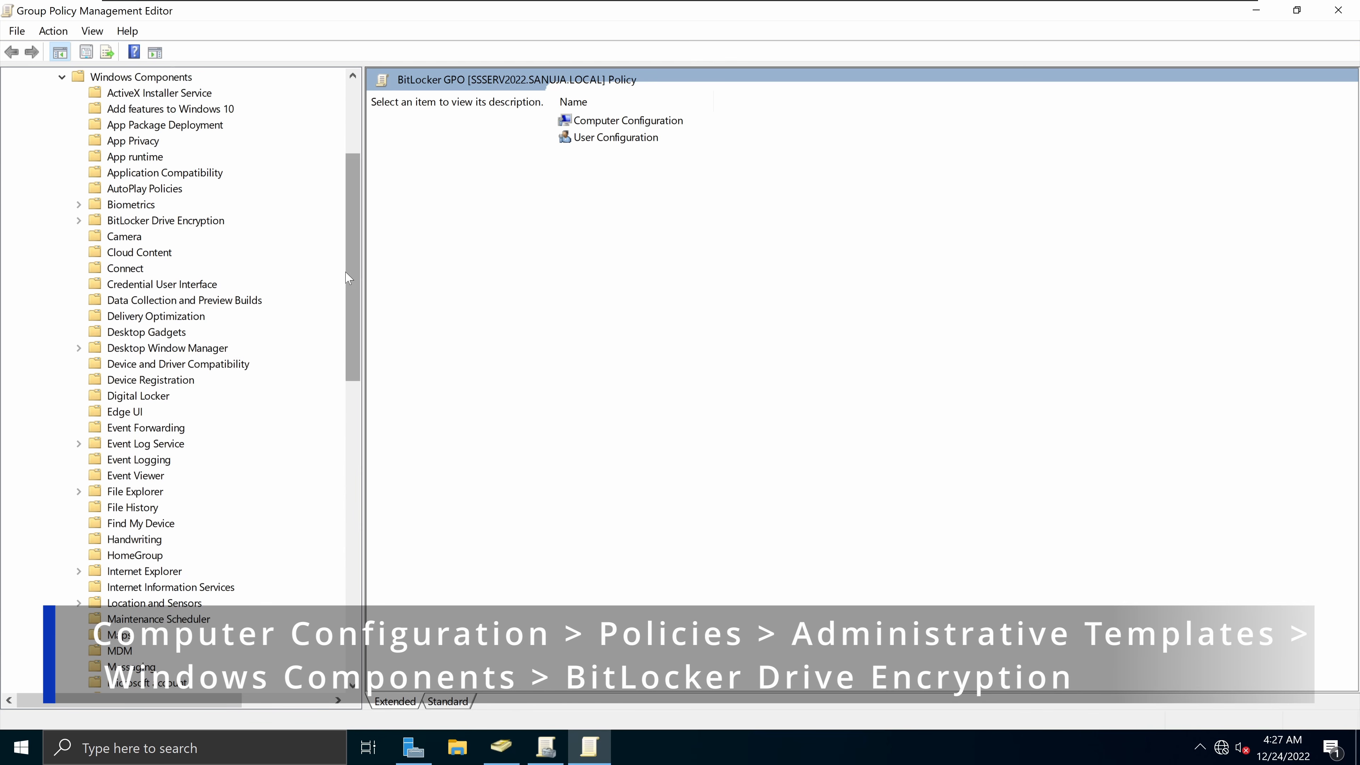
left_click_drag(348, 277, 366, 241)
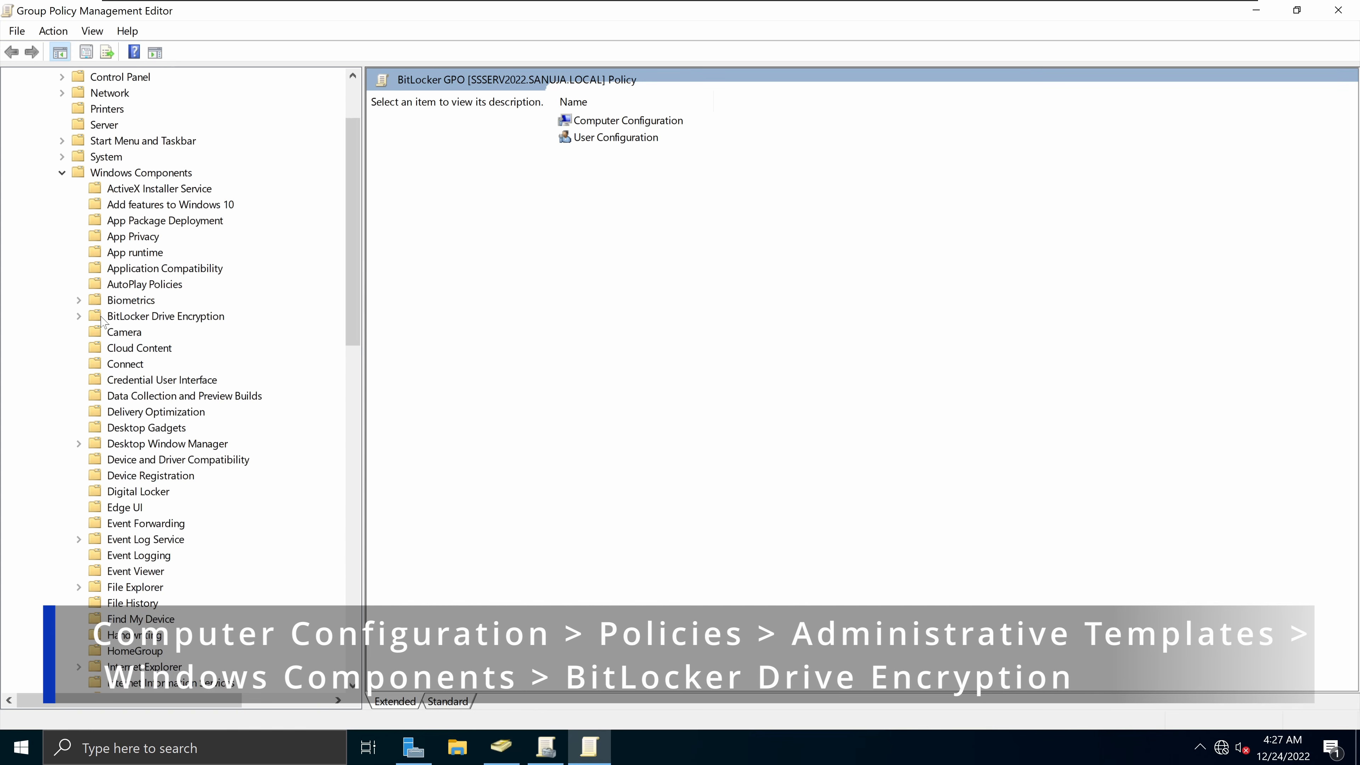
left_click(148, 318)
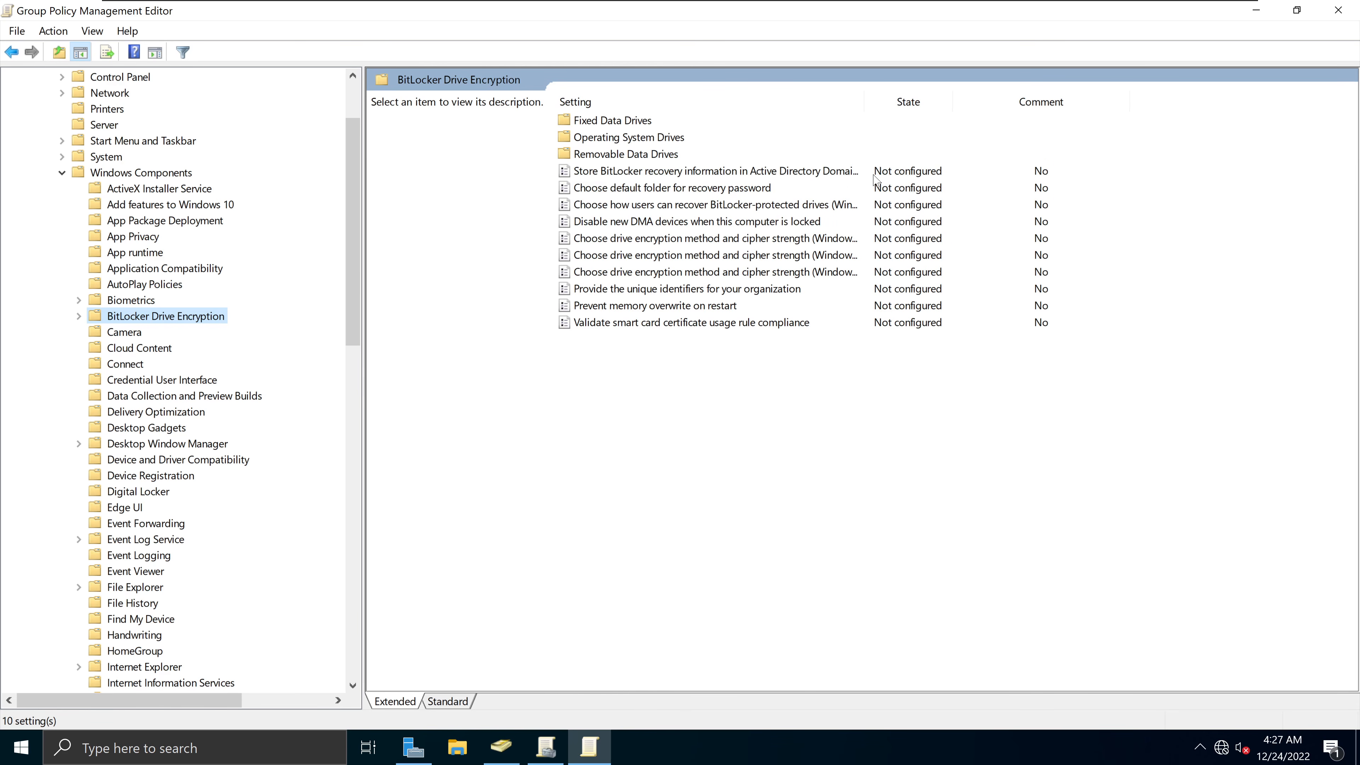
- Enable storing BitLocker recovery information in Active Directory Domain Services, requiring AD DS backup of recovery passwords and key packages, and save the setting
left_click(815, 178)
double_click(815, 177)
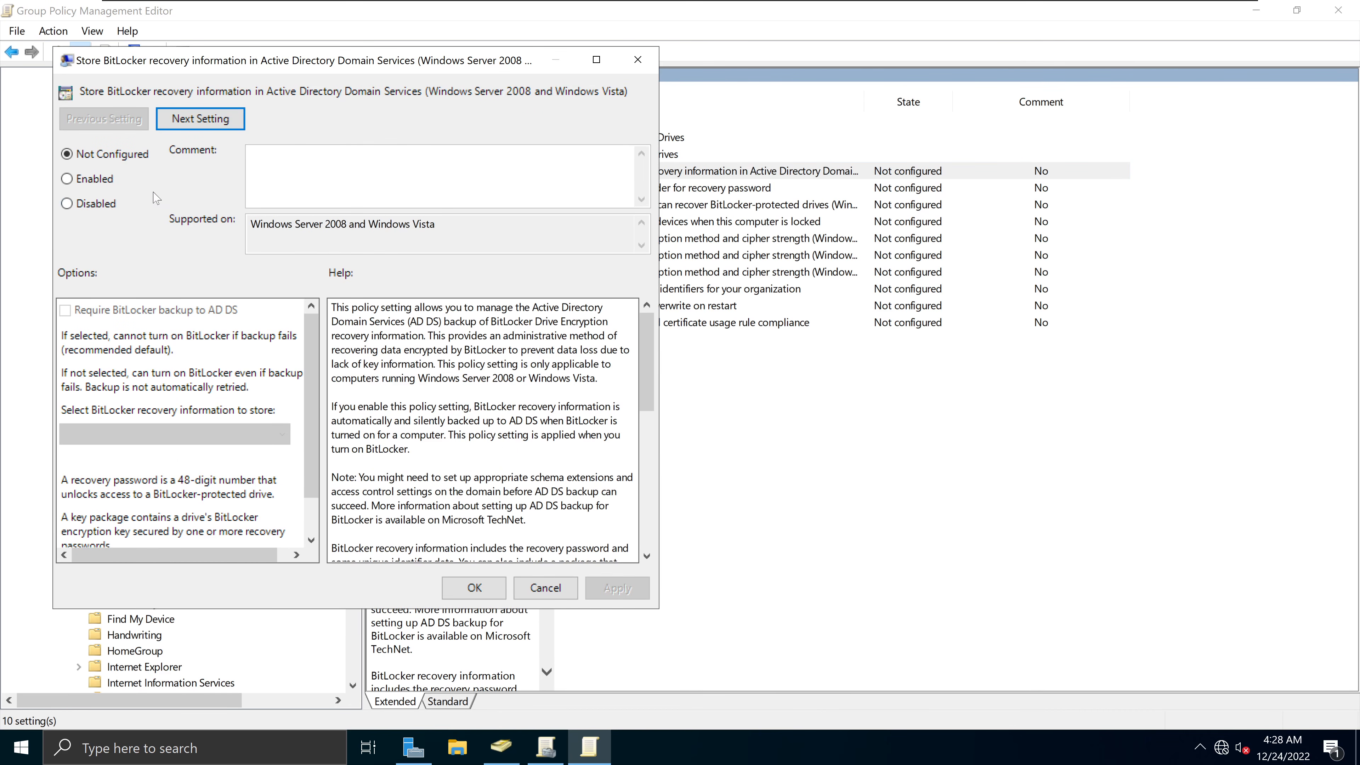
left_click(96, 182)
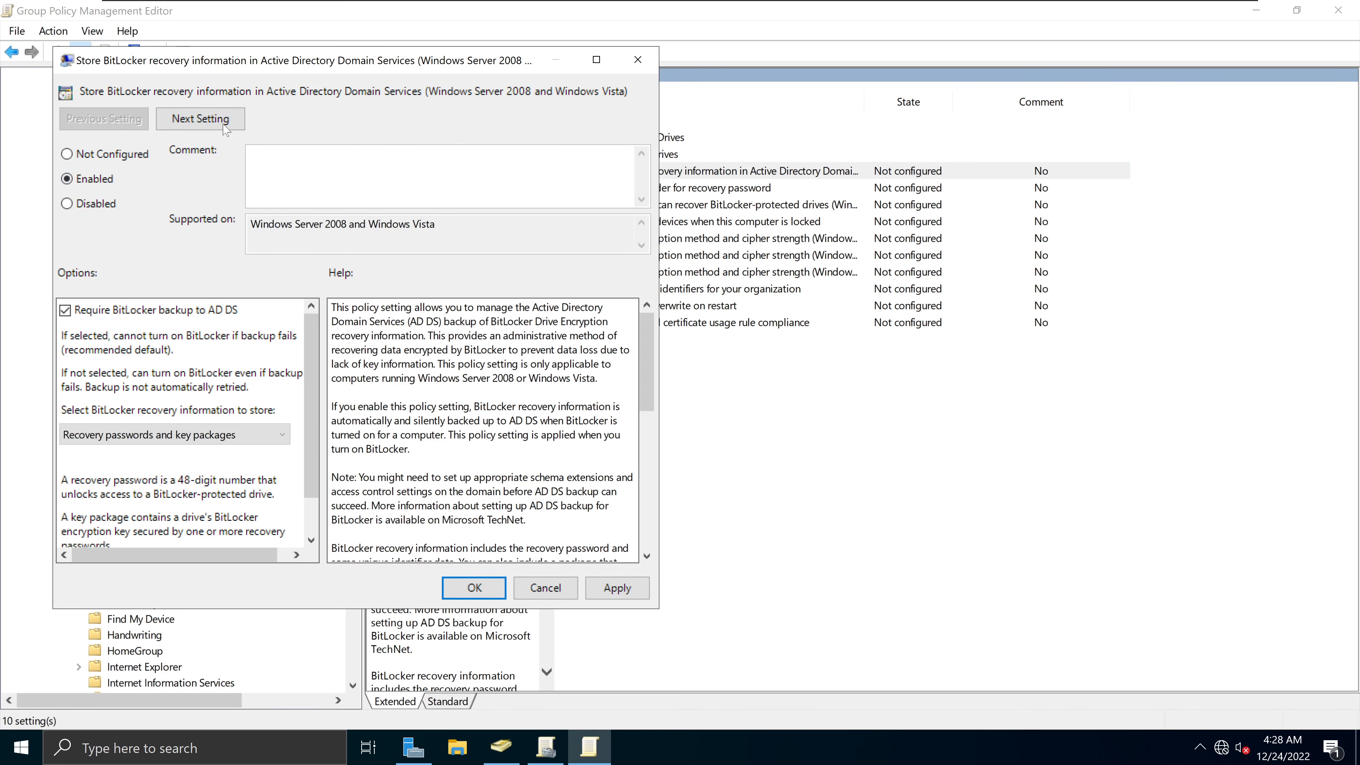
left_click_drag(322, 61, 486, 78)
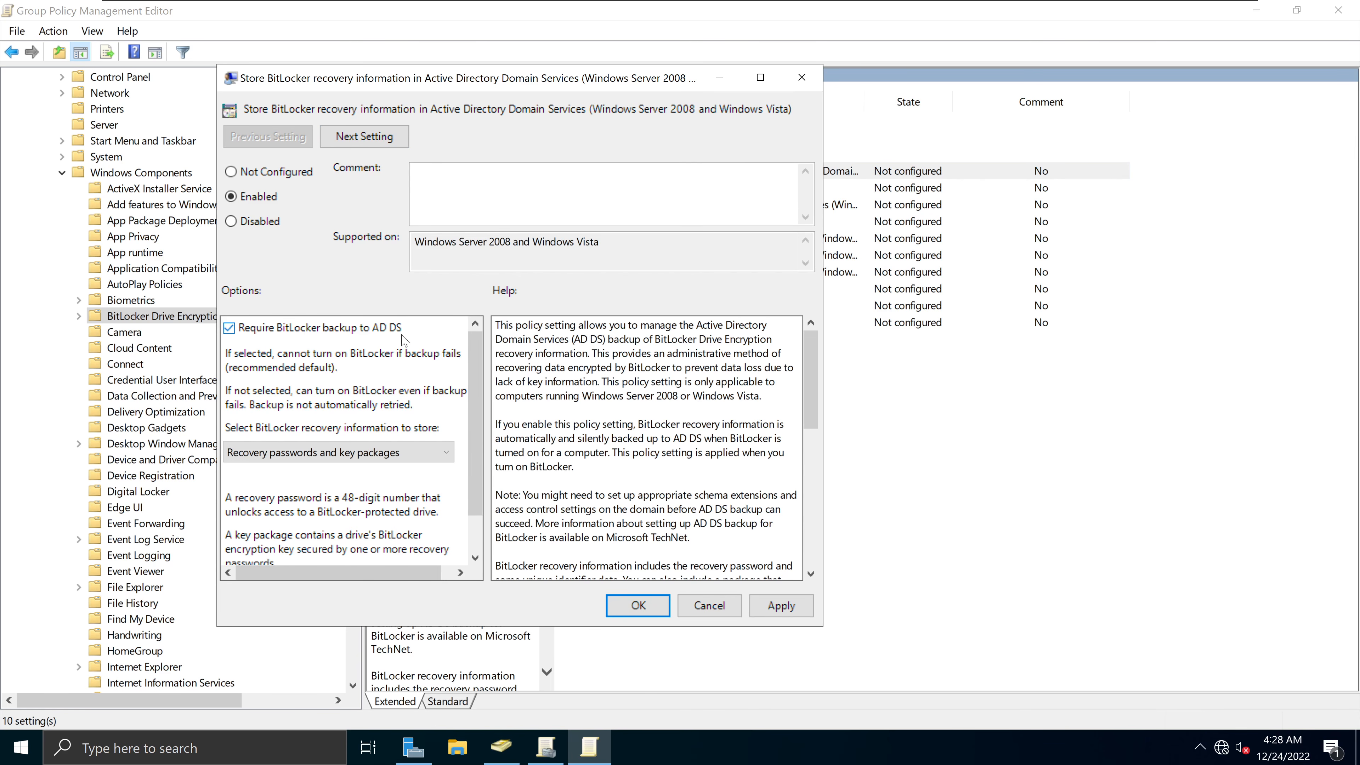
left_click_drag(478, 383, 482, 468)
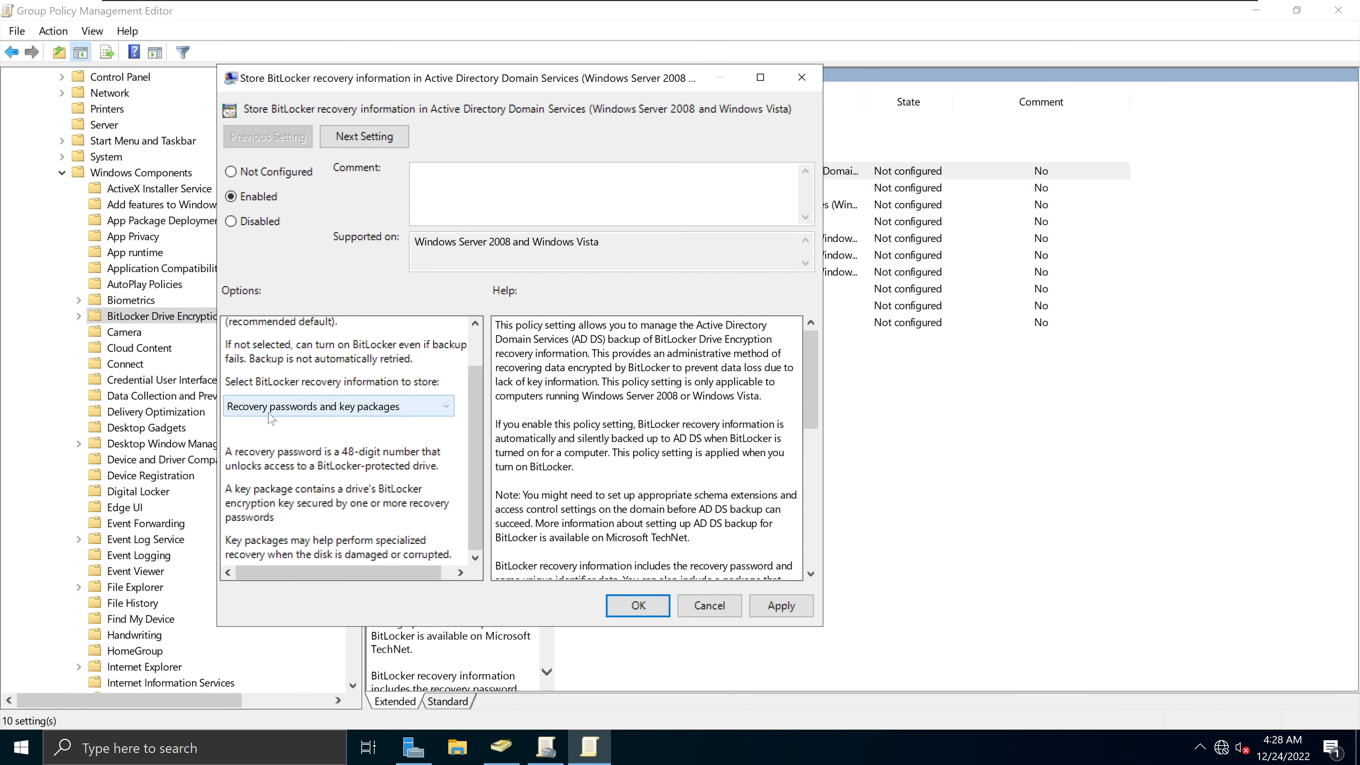
left_click(412, 412)
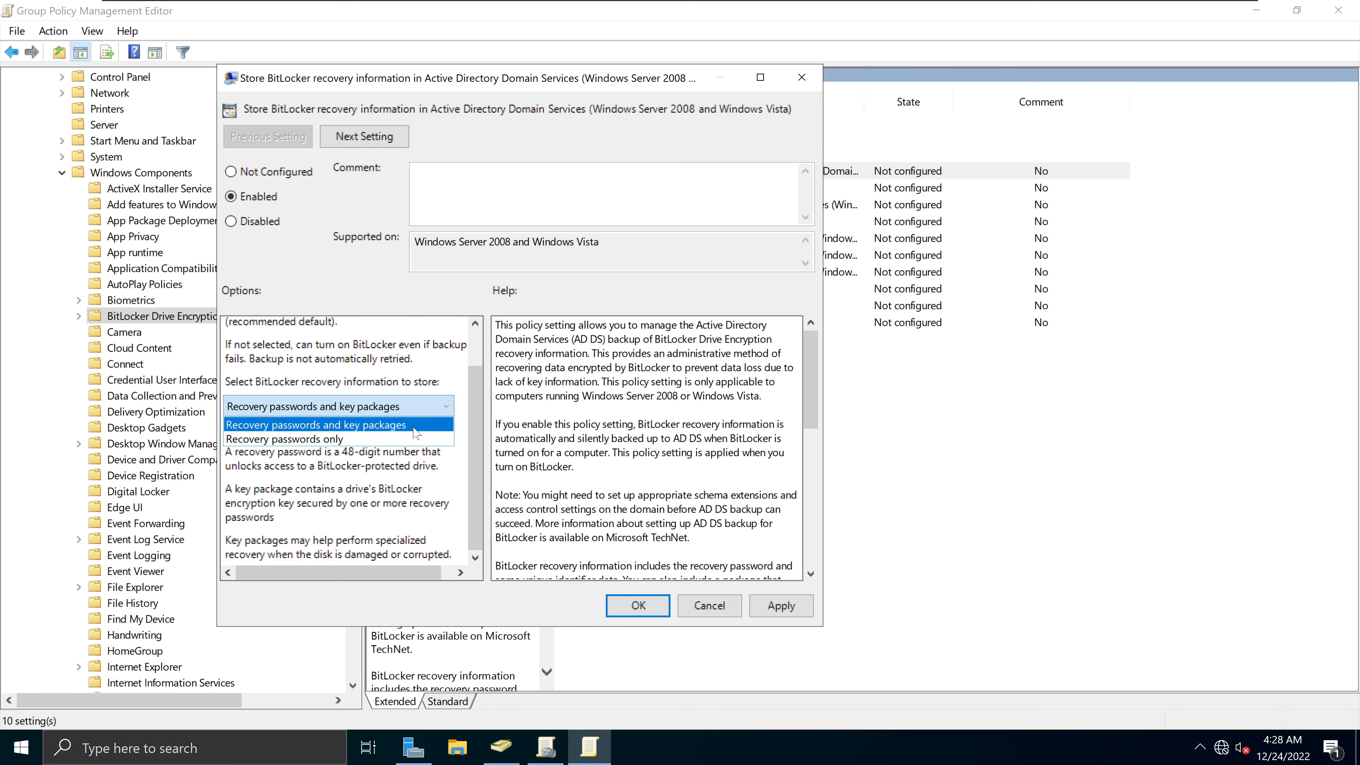
left_click(279, 427)
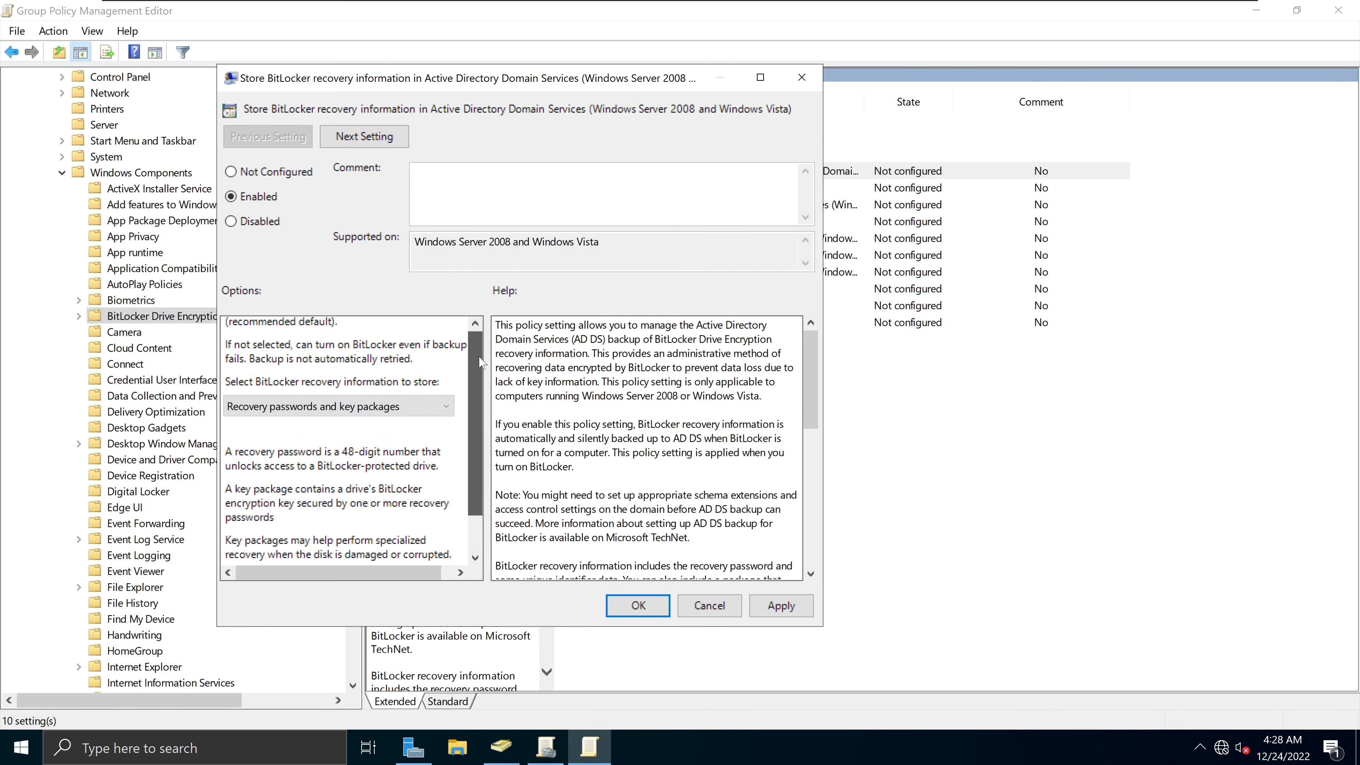
scroll(475, 527, "up", 1)
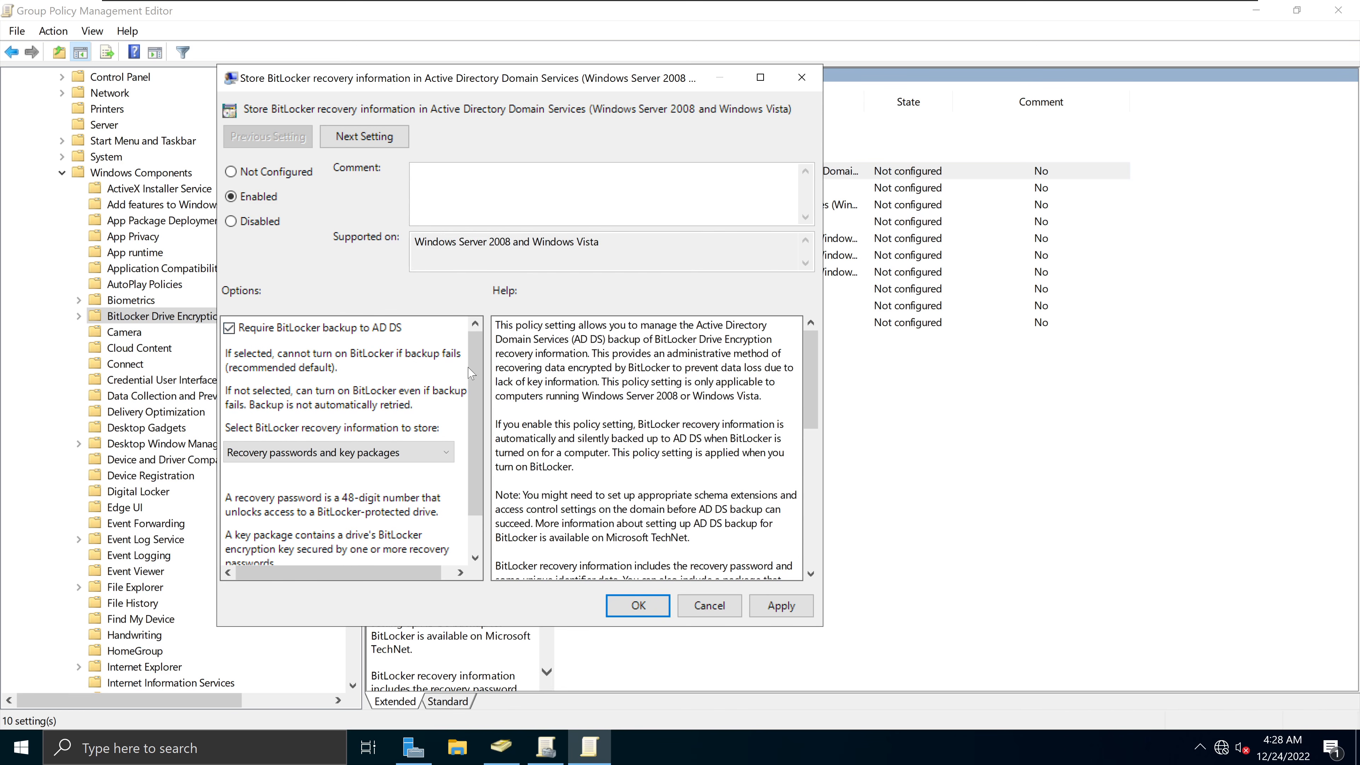
scroll(478, 435, "down", 1)
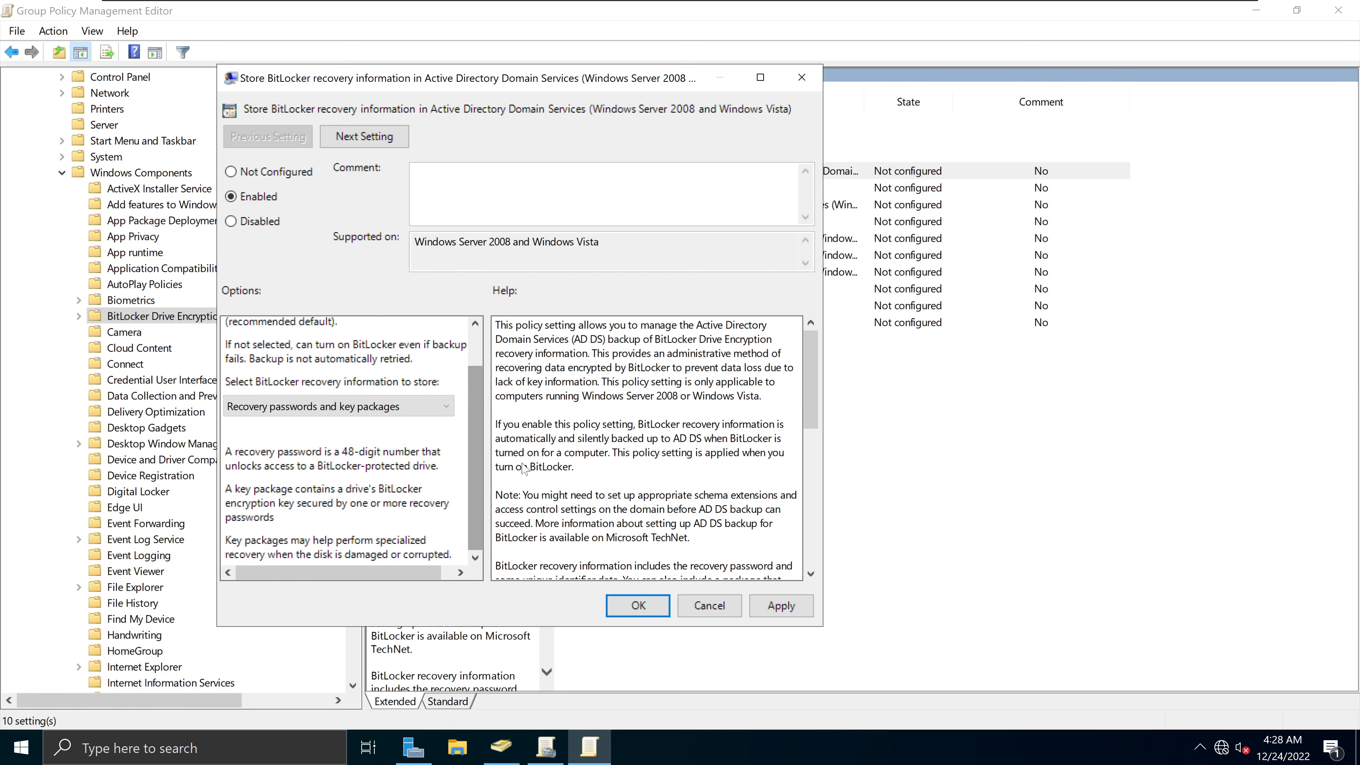
left_click(781, 605)
left_click(651, 610)
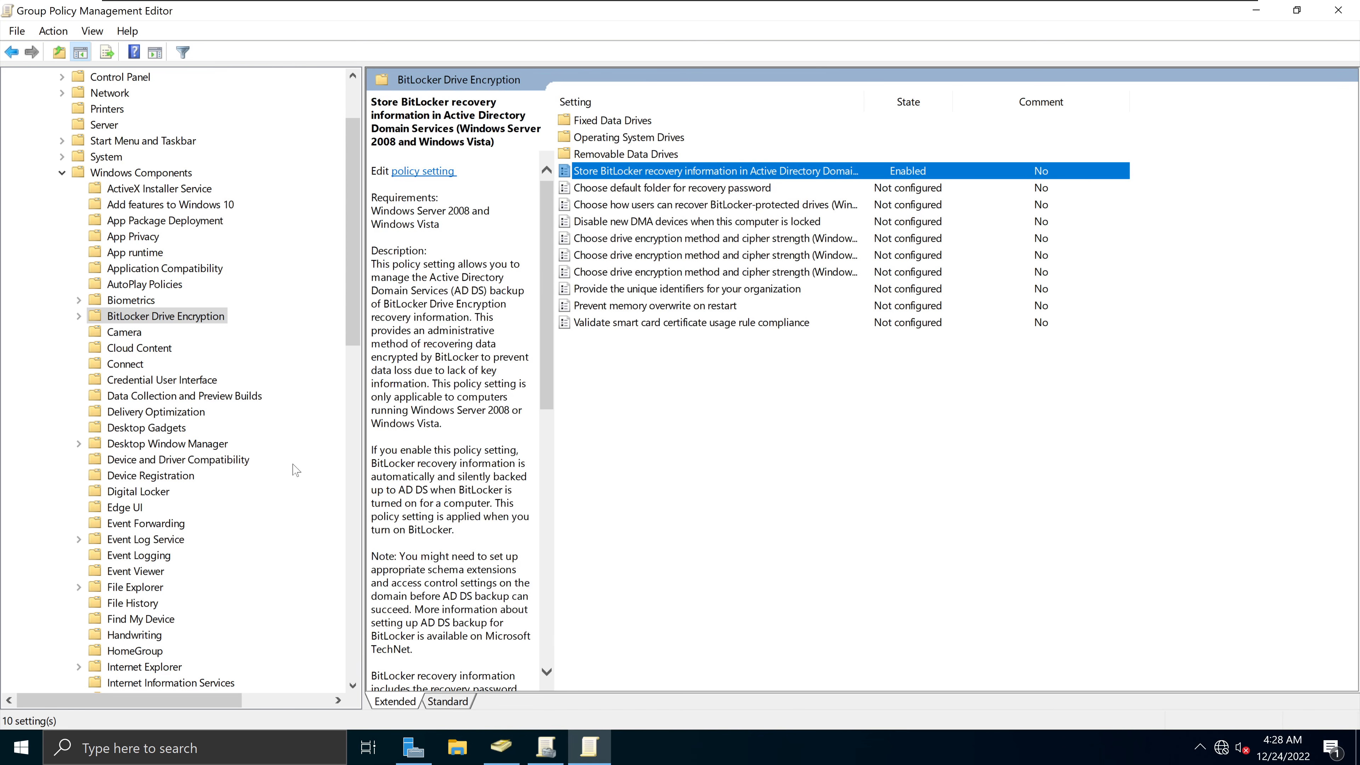
- Open the "Require additional authentication at startup" setting from BitLocker's Operating System Drives policies
left_click(79, 316)
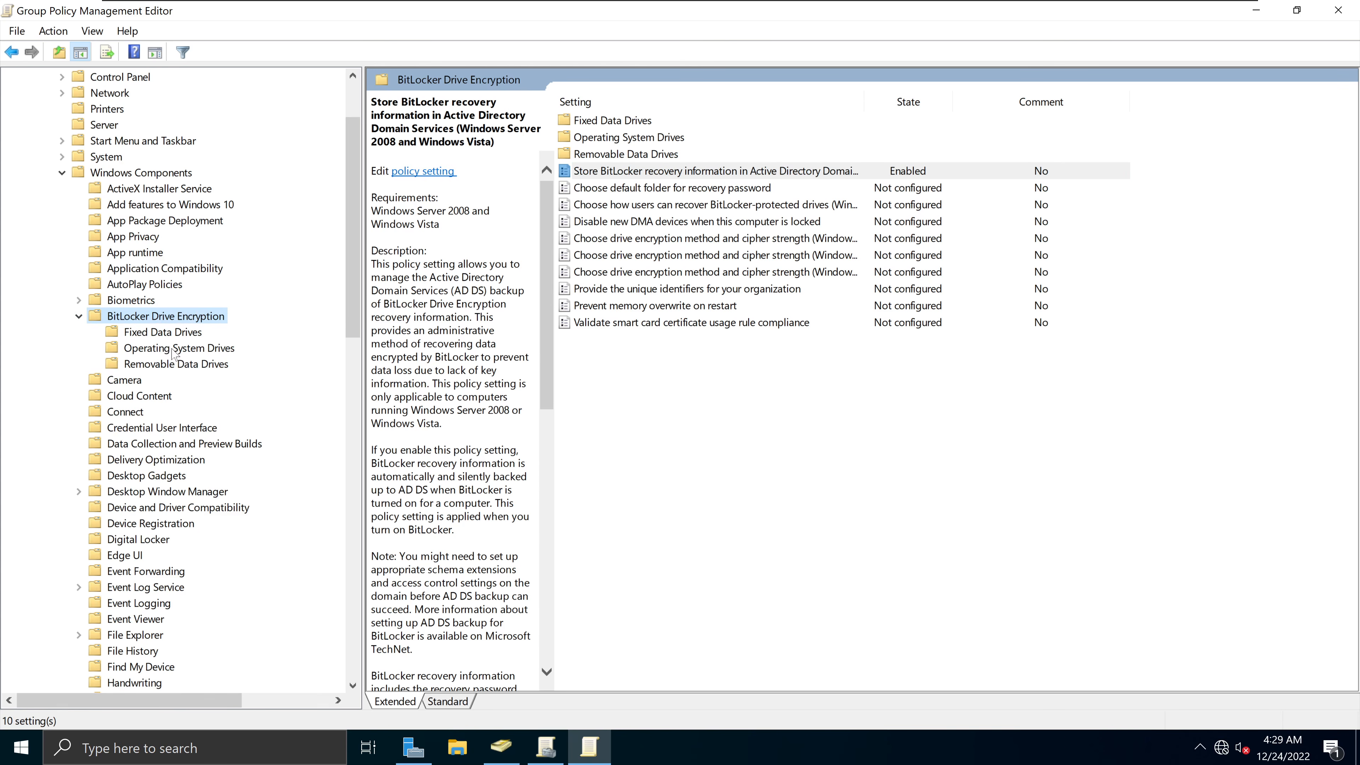
left_click(206, 351)
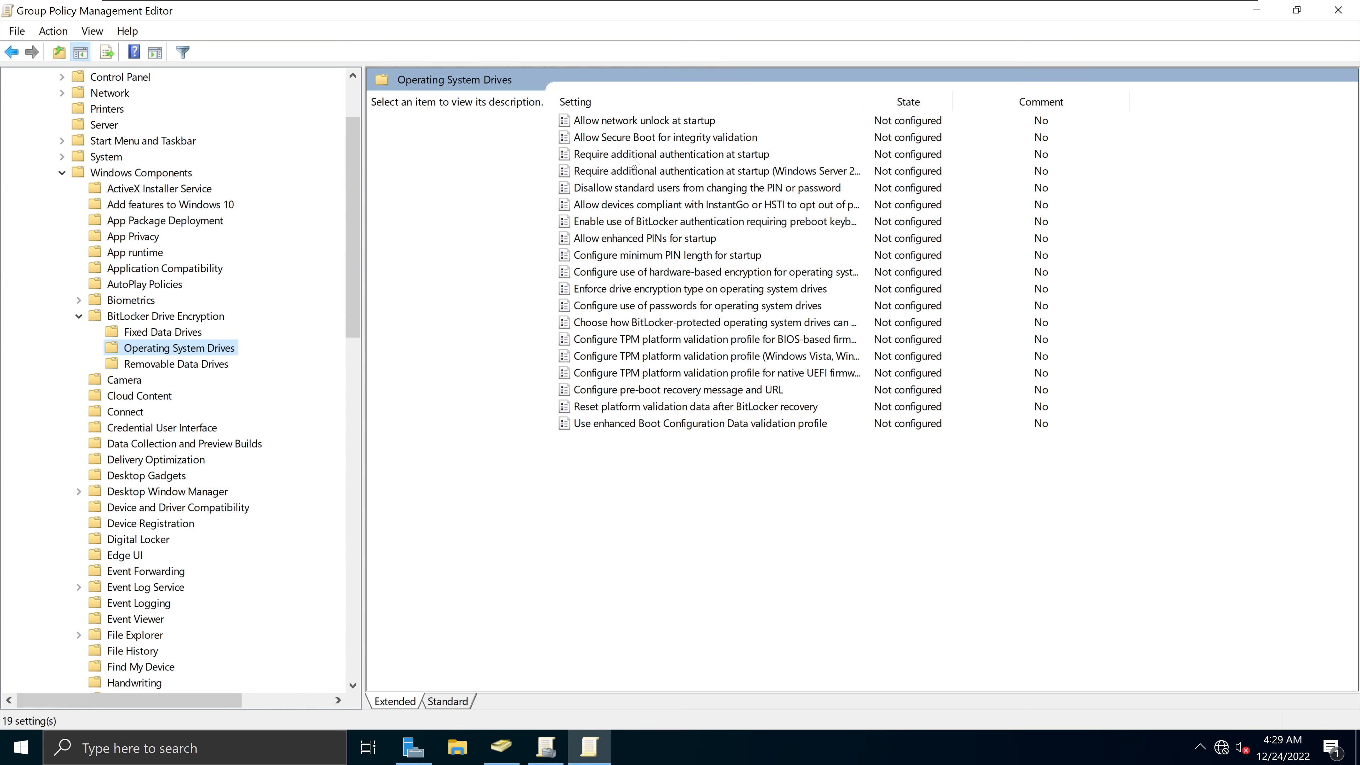
double_click(757, 156)
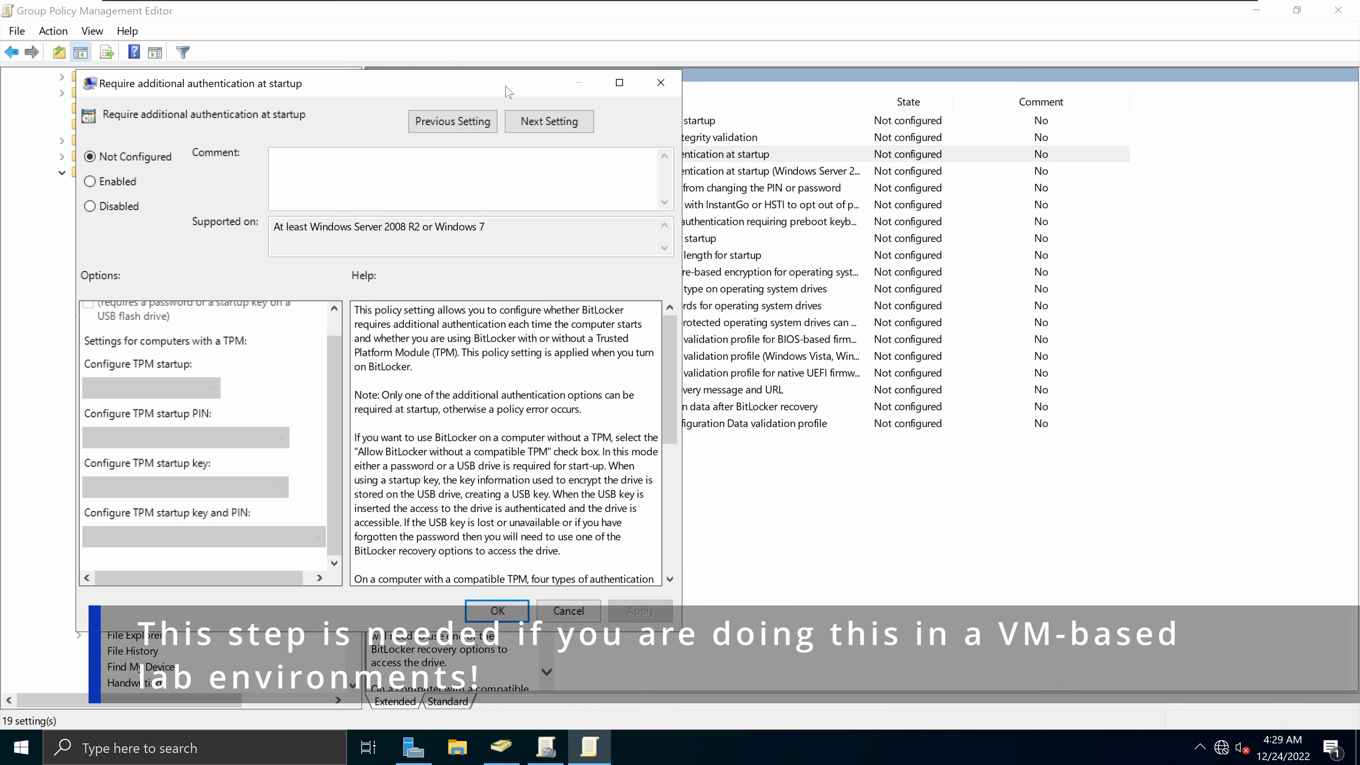
left_click_drag(508, 92, 701, 105)
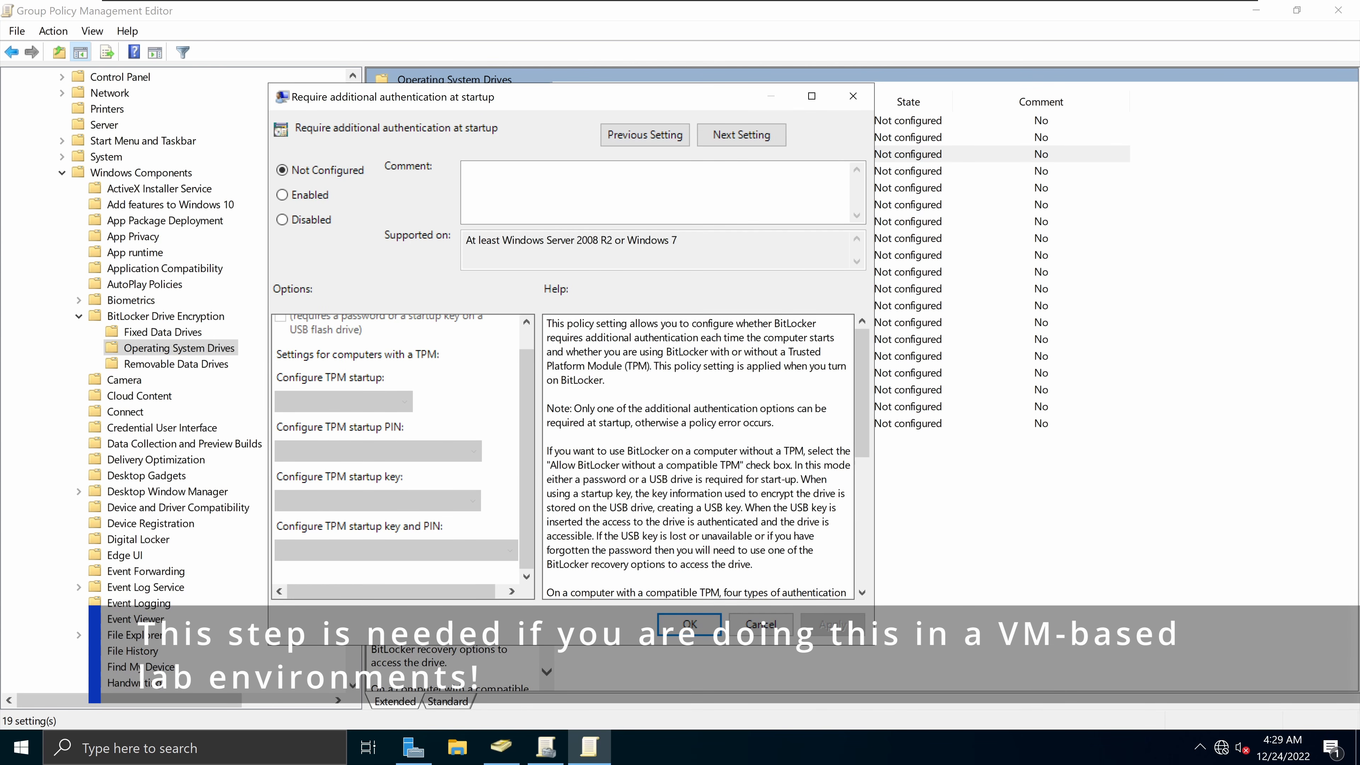
left_click(589, 8)
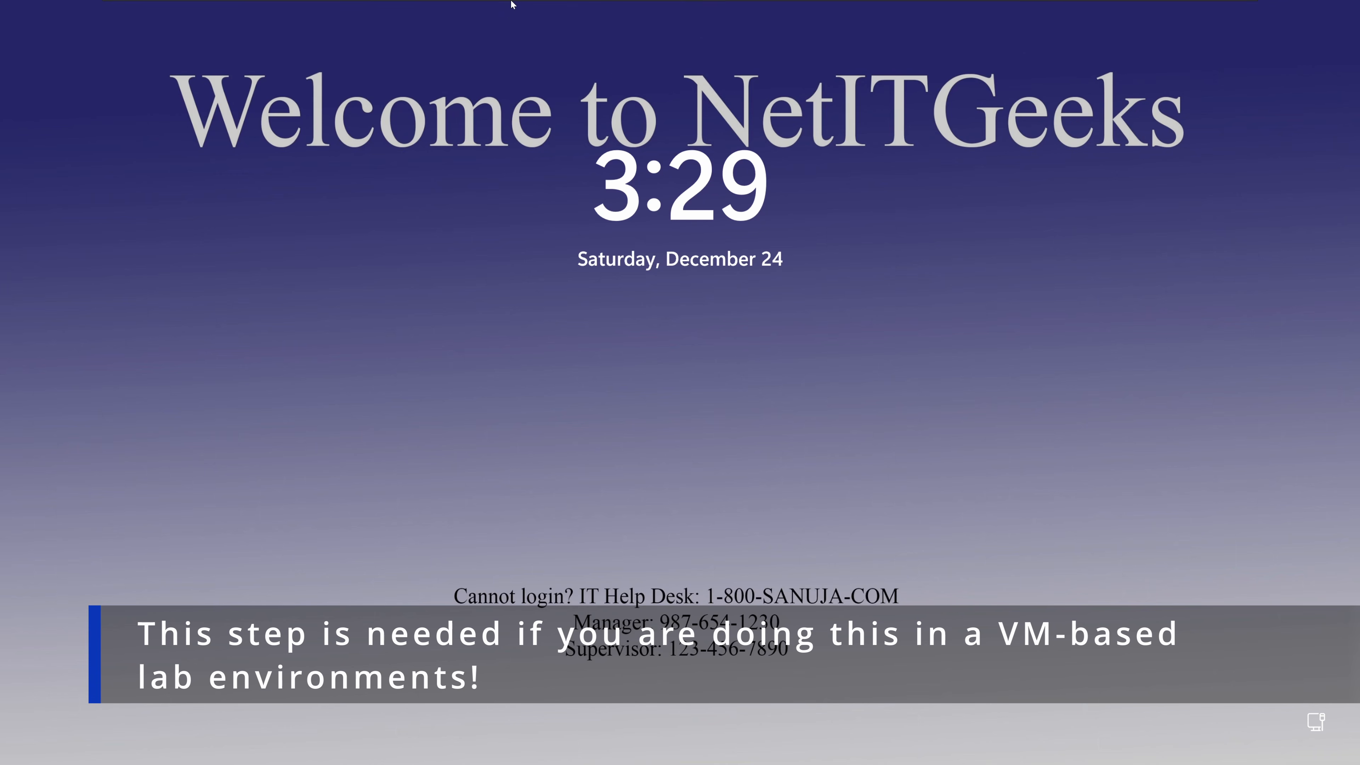
left_click(499, 10)
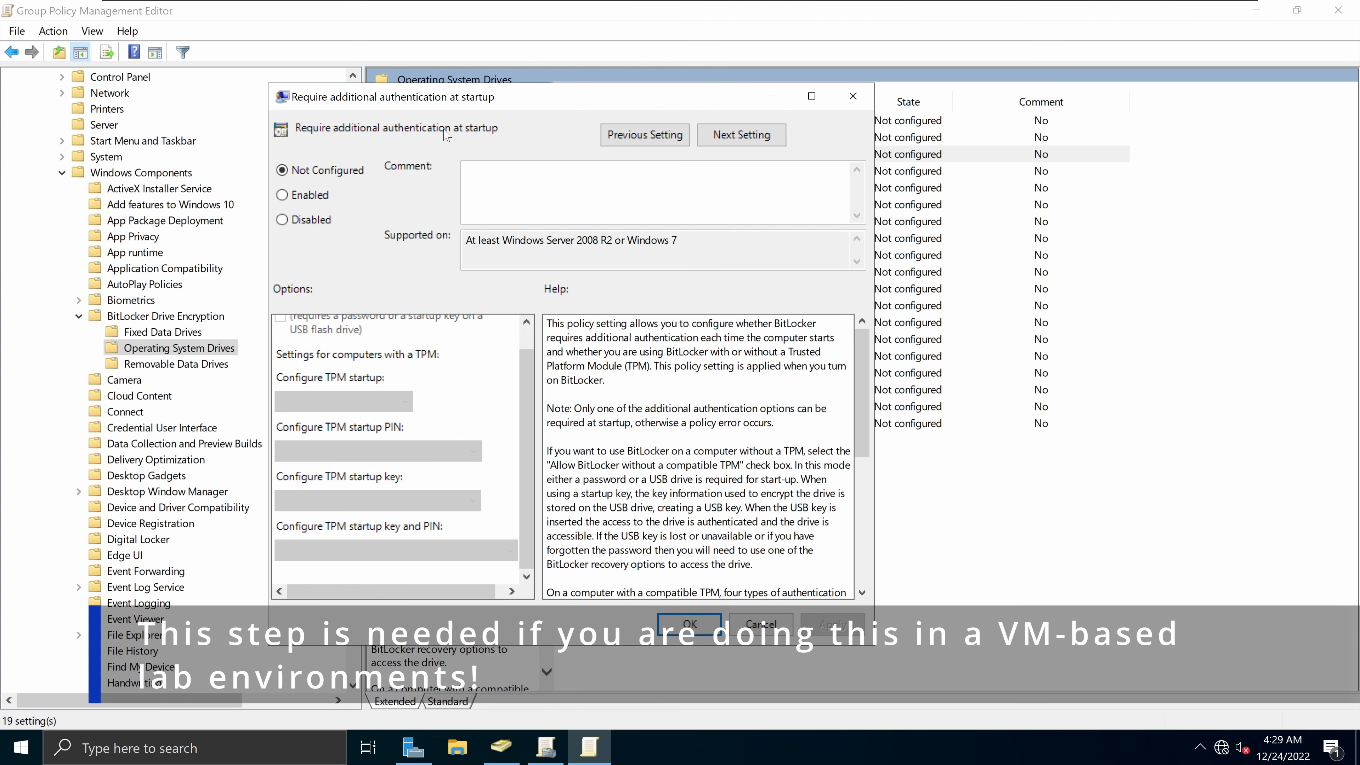
left_click_drag(530, 101, 425, 190)
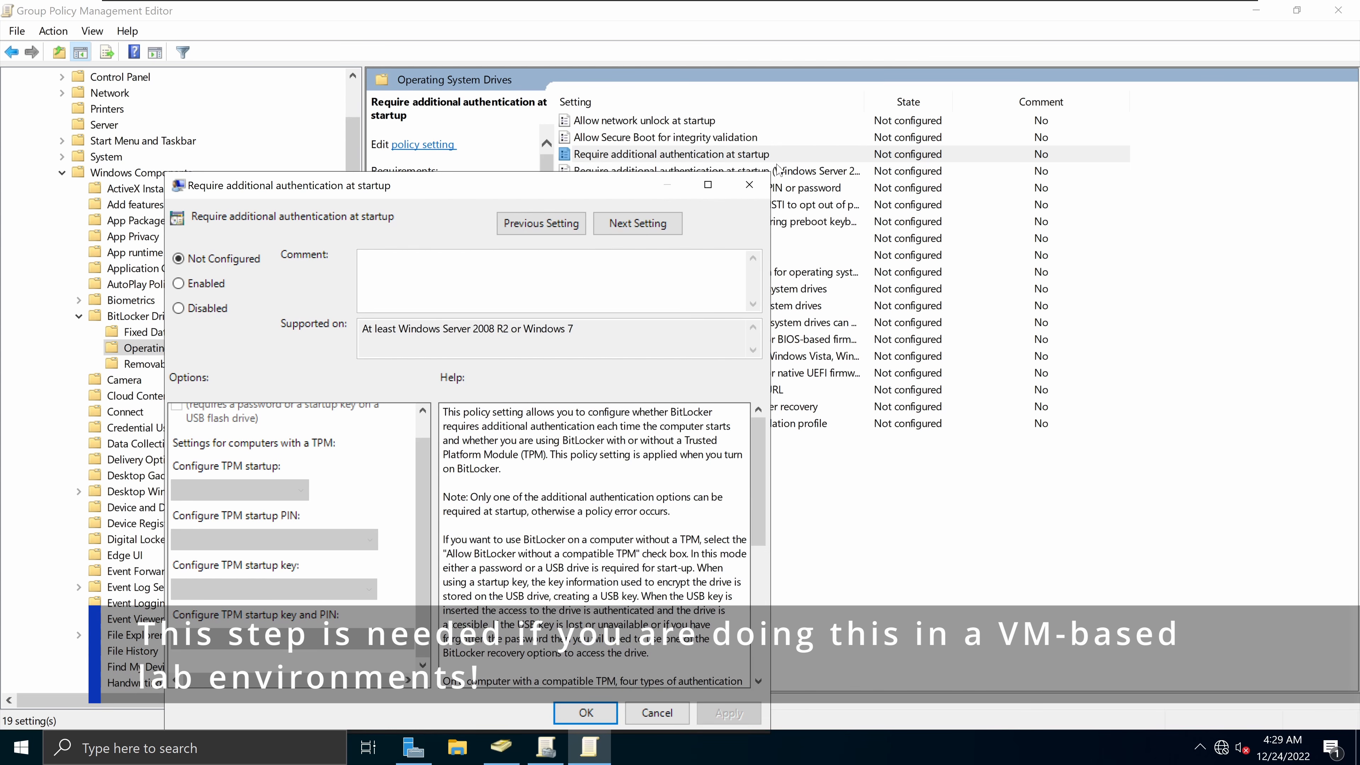
left_click_drag(639, 188, 830, 39)
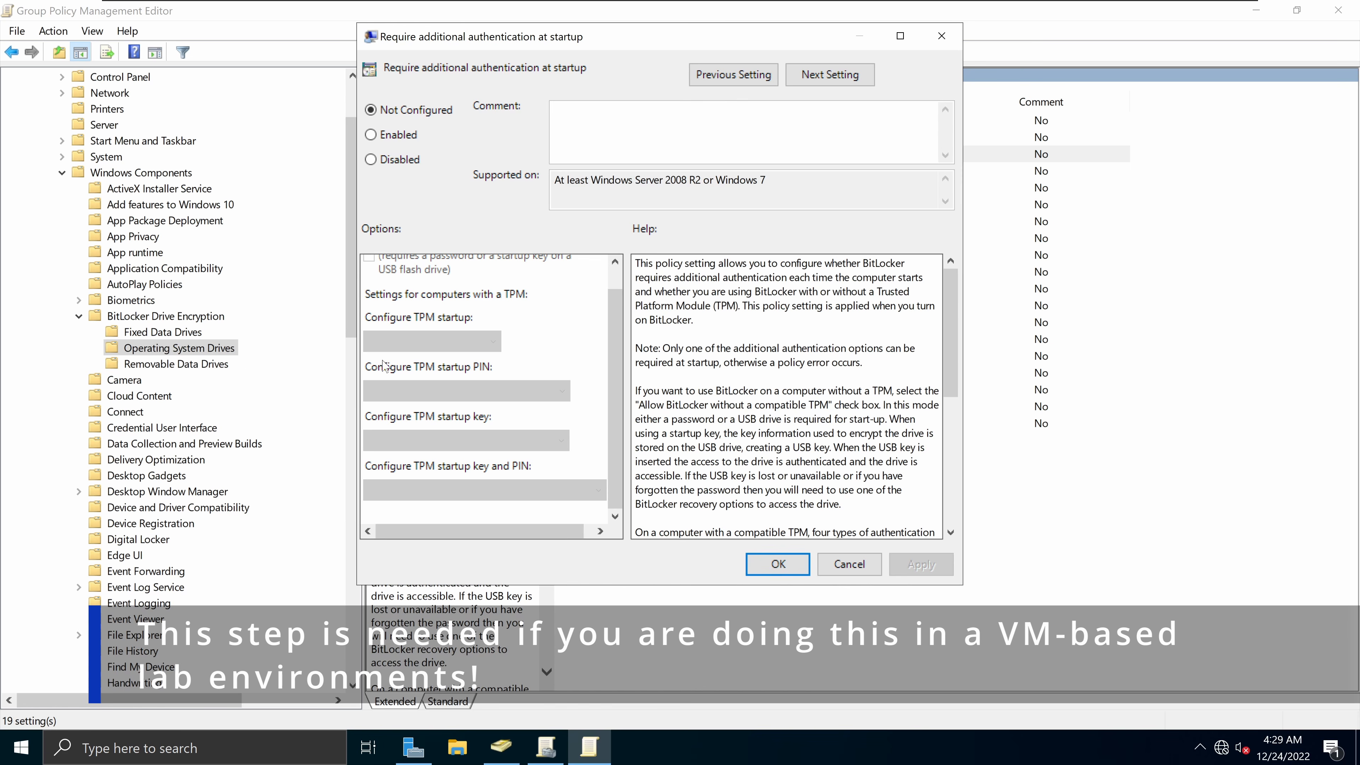
- Enable "Require additional authentication at startup" with BitLocker allowed without a compatible TPM, and save the setting
left_click(403, 138)
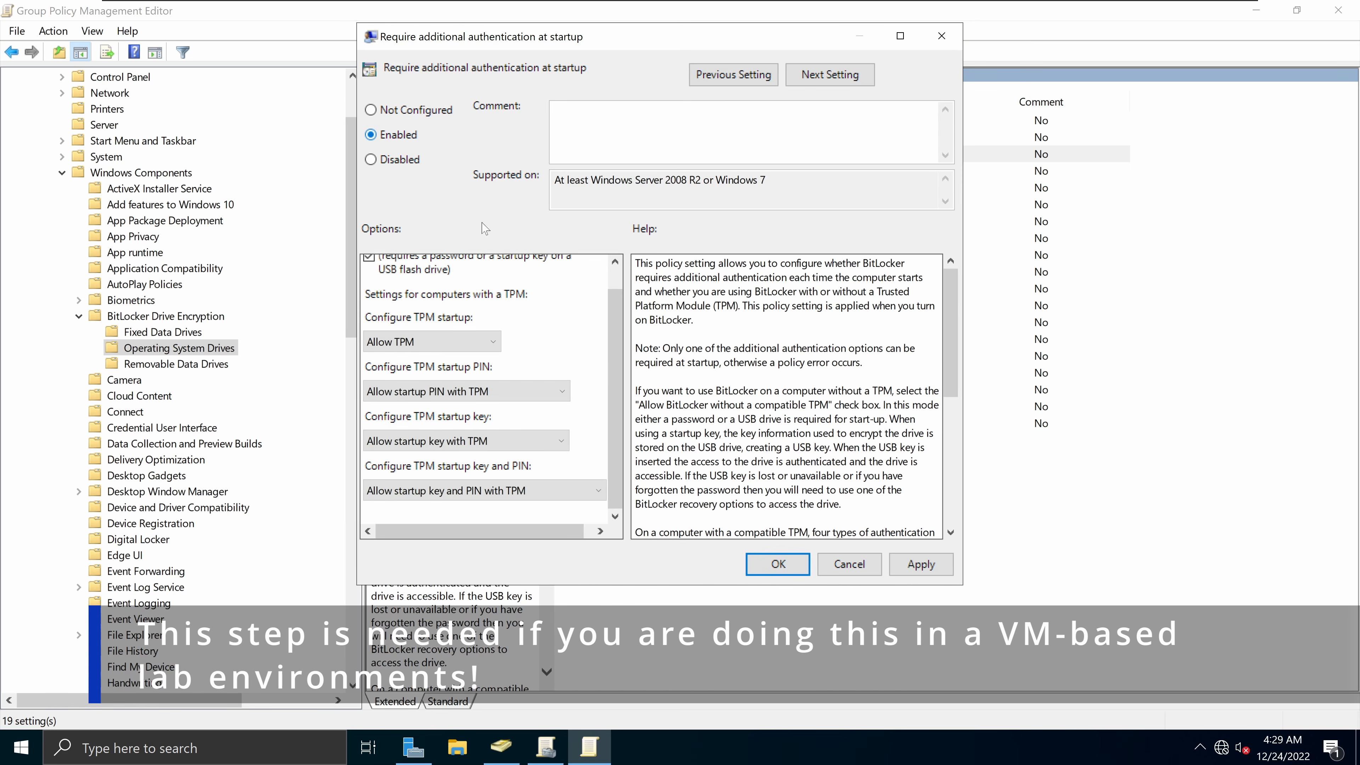
left_click_drag(621, 324, 627, 299)
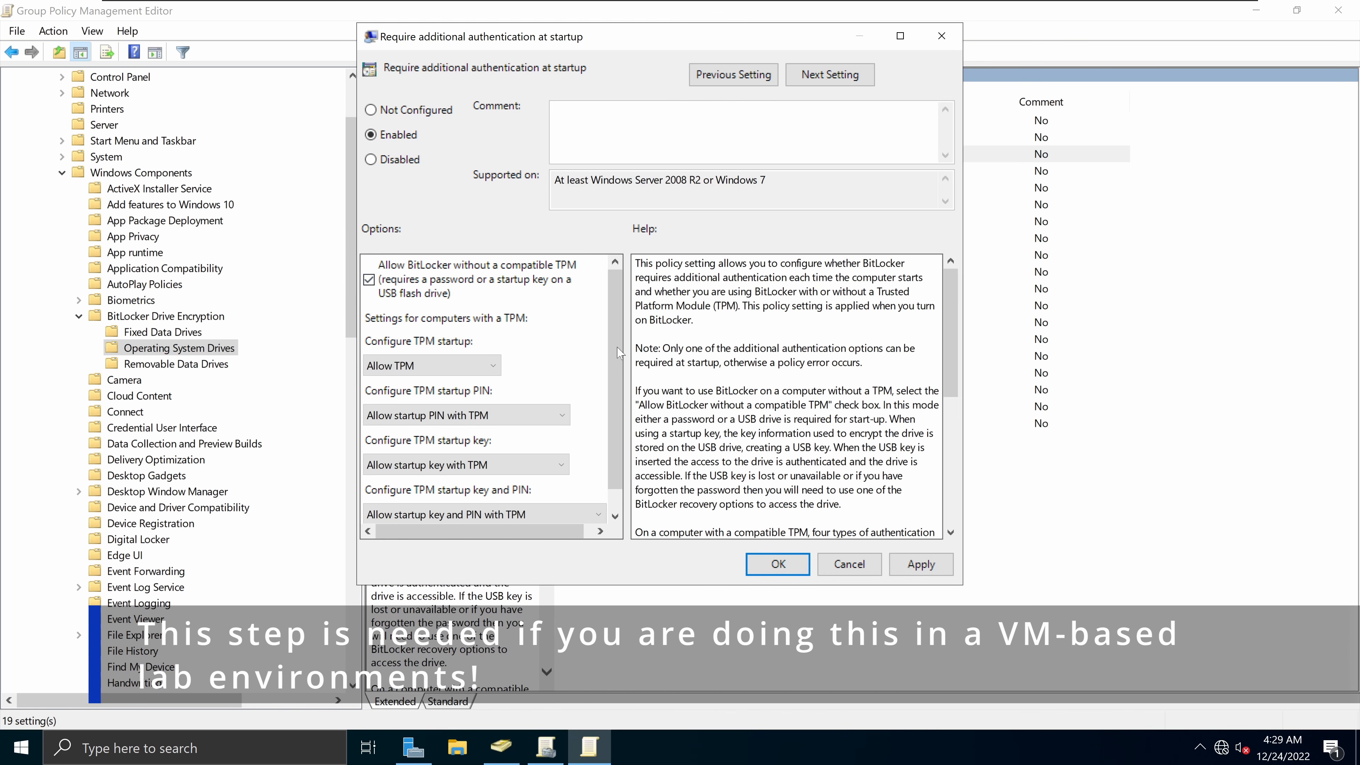
left_click_drag(619, 348, 628, 313)
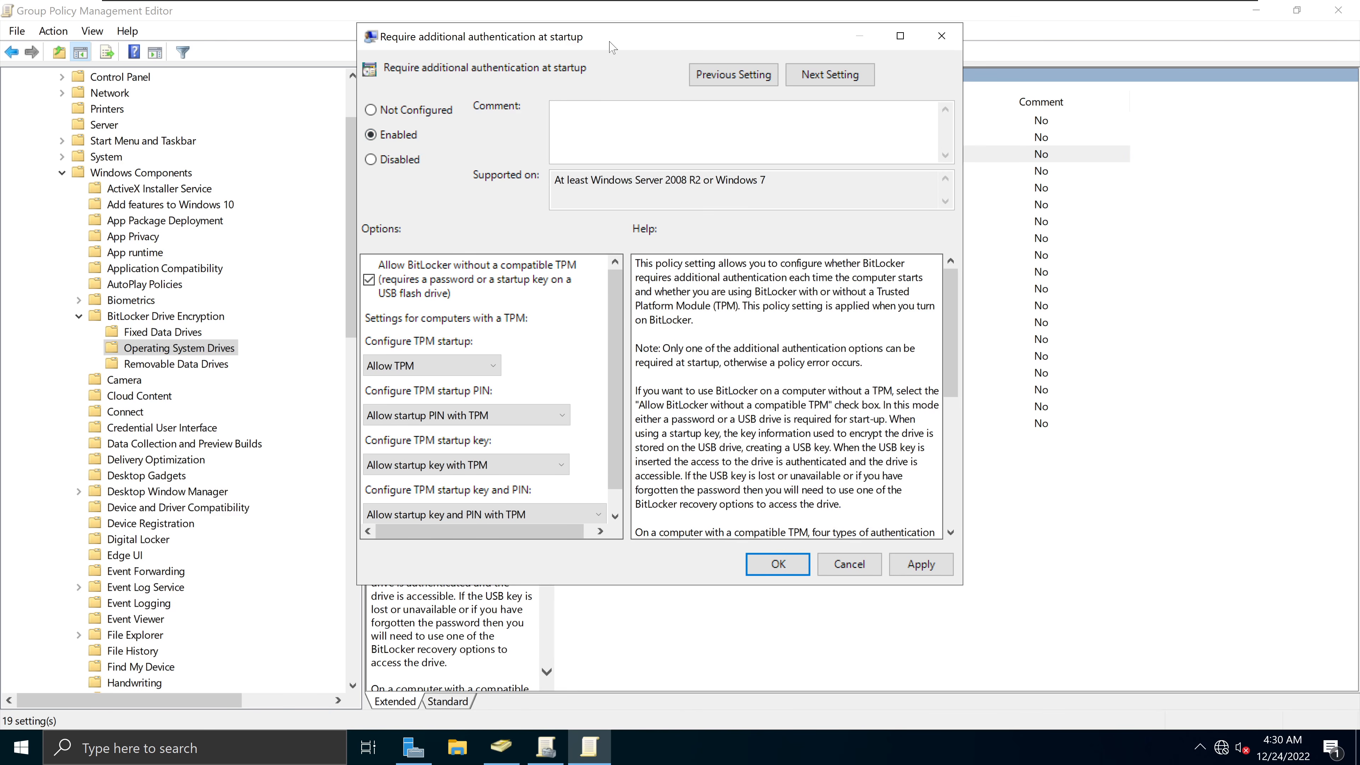
left_click_drag(612, 47, 539, 98)
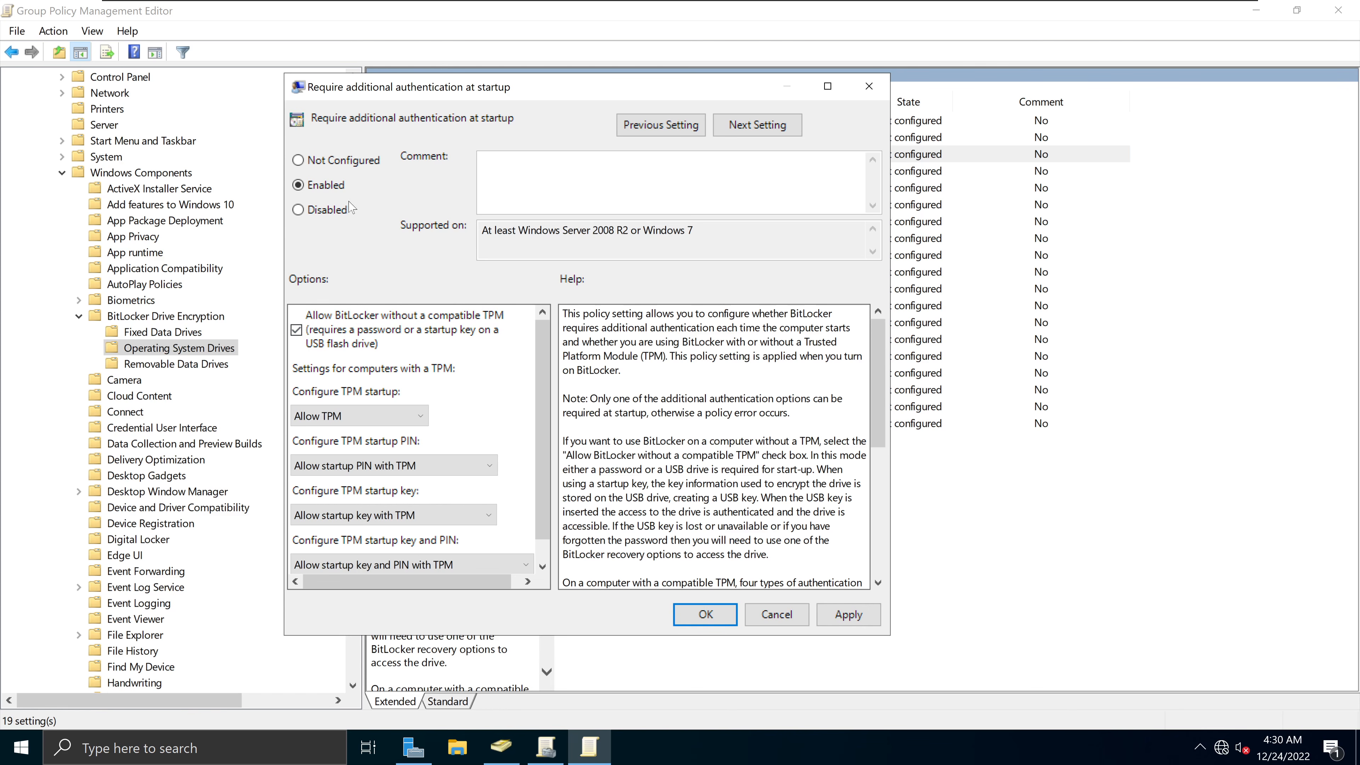
left_click(844, 620)
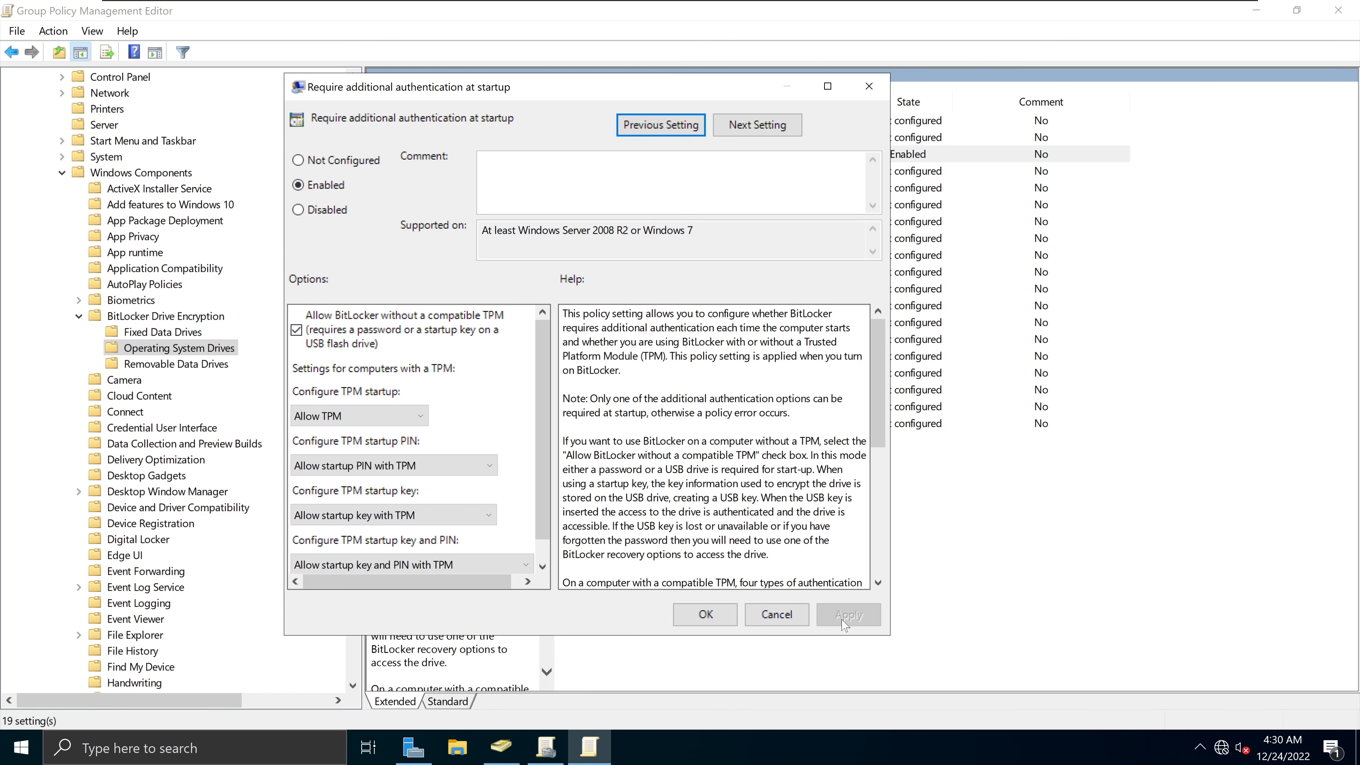
left_click(705, 614)
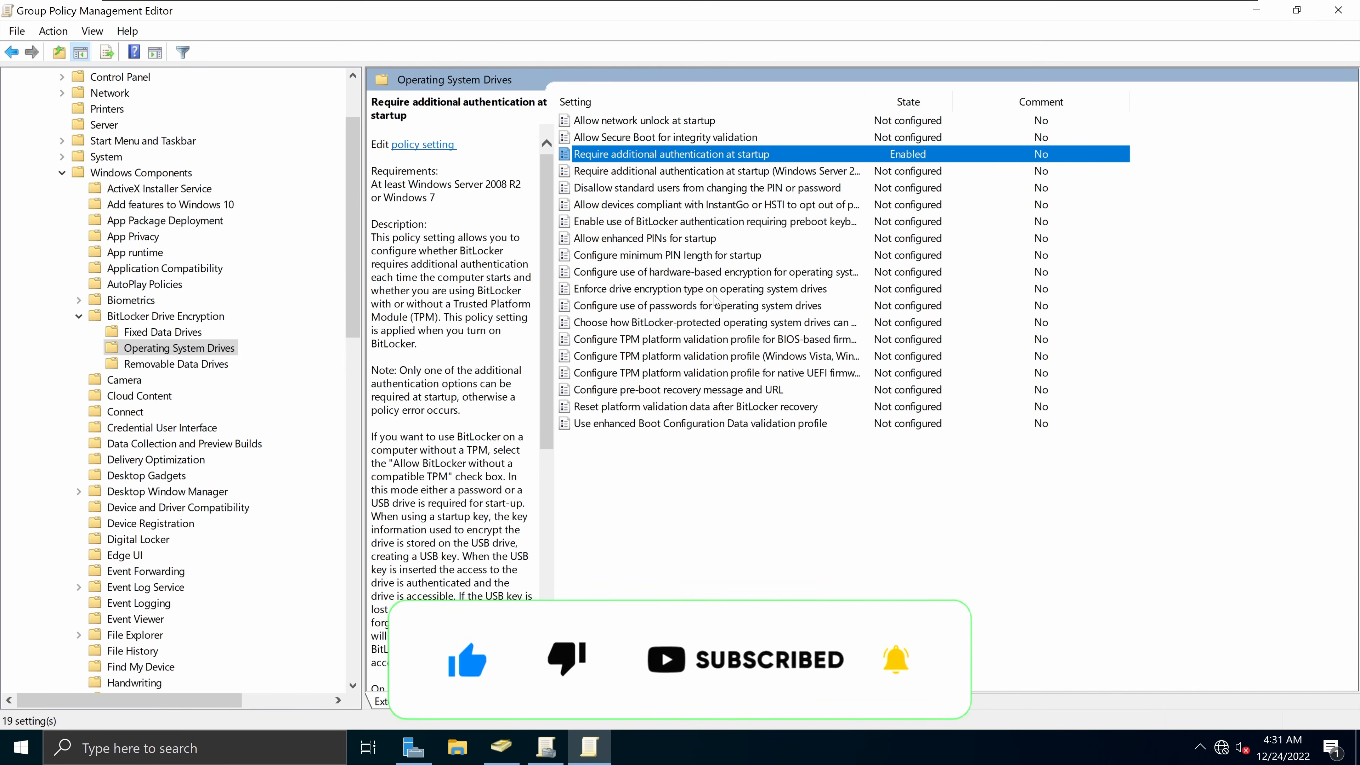
- Enable "Enforce drive encryption type on operating system drives" with the encryption type set to Full encryption, and save the setting
double_click(820, 292)
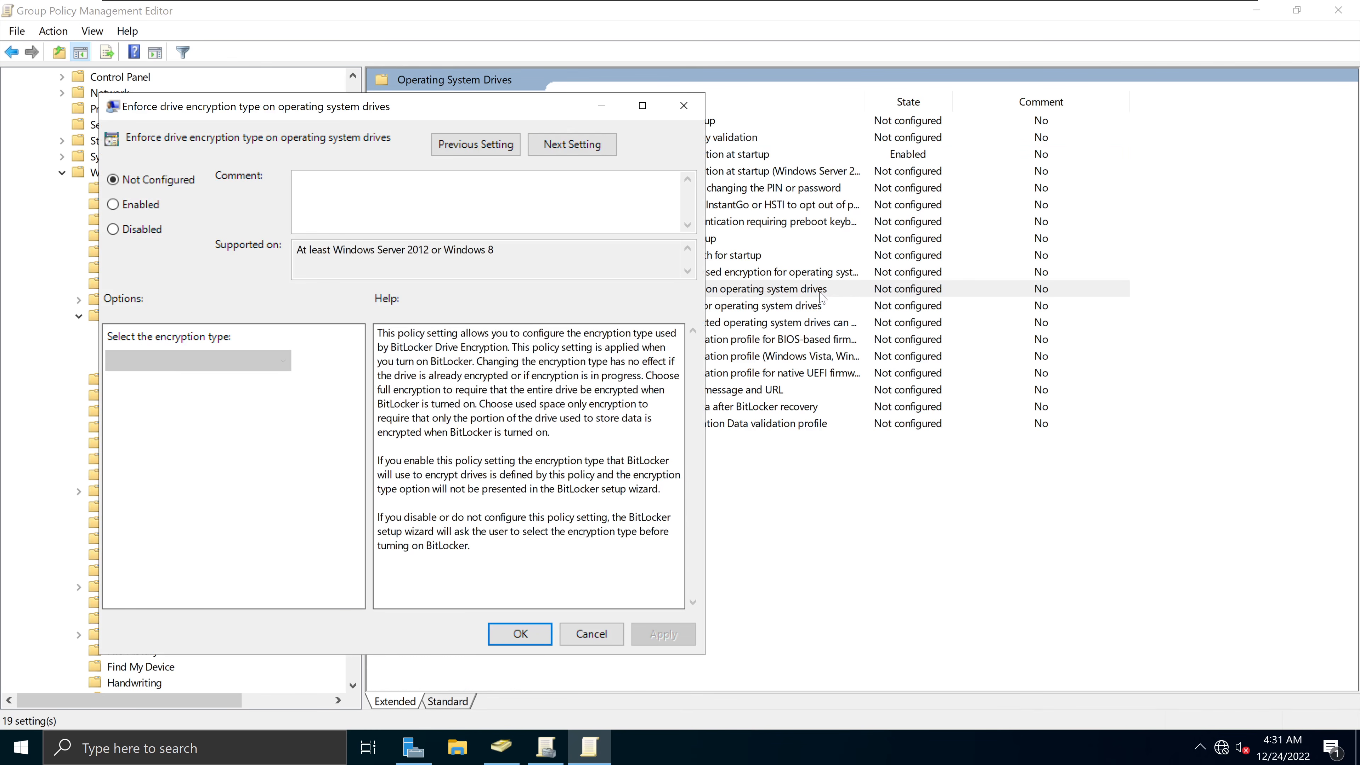
left_click(146, 209)
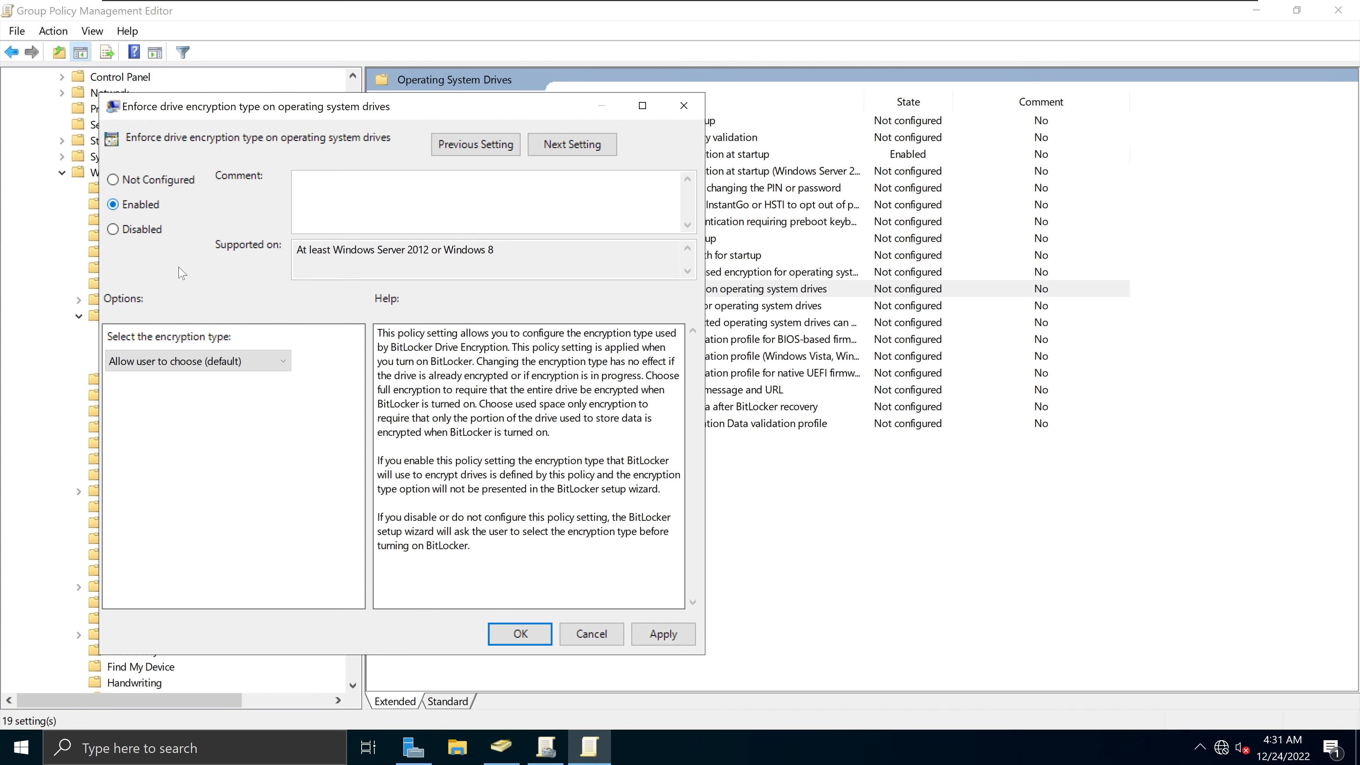
left_click(232, 362)
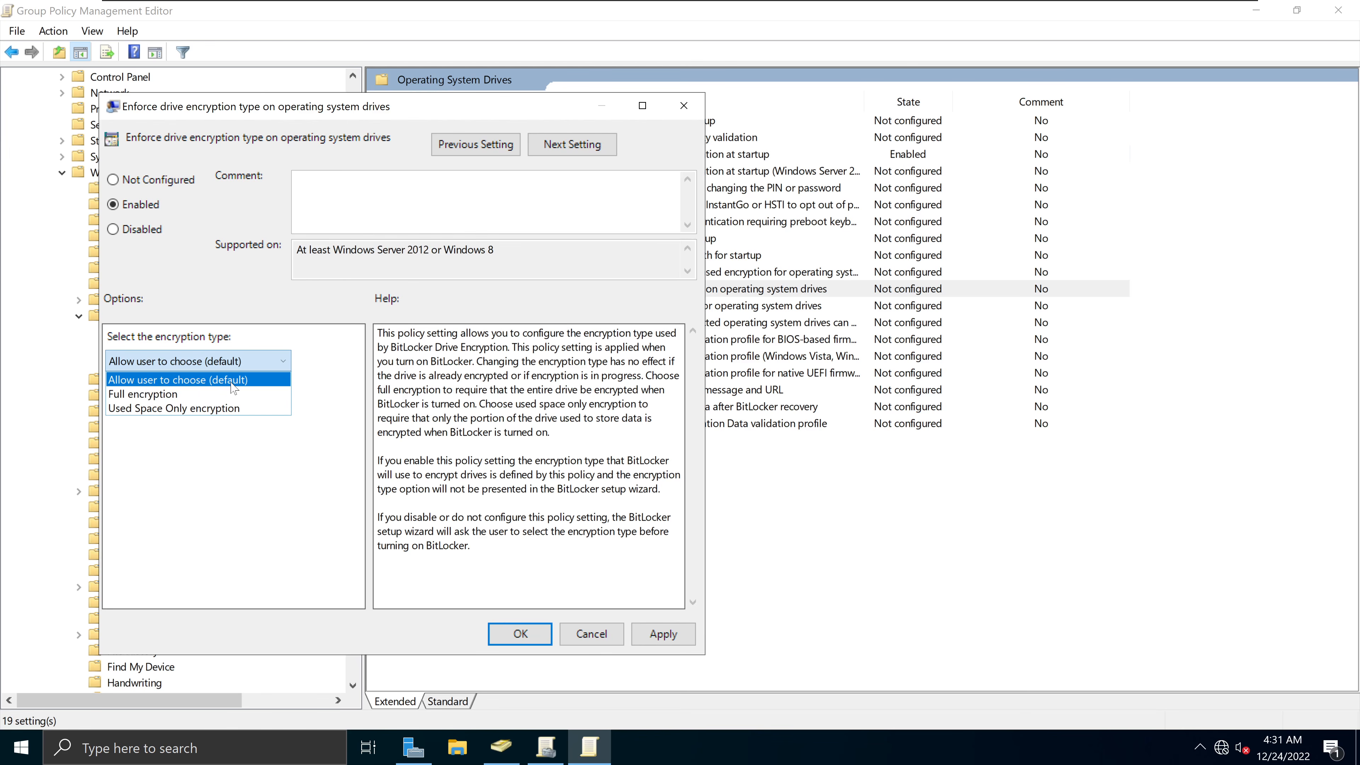
left_click(174, 398)
left_click(198, 362)
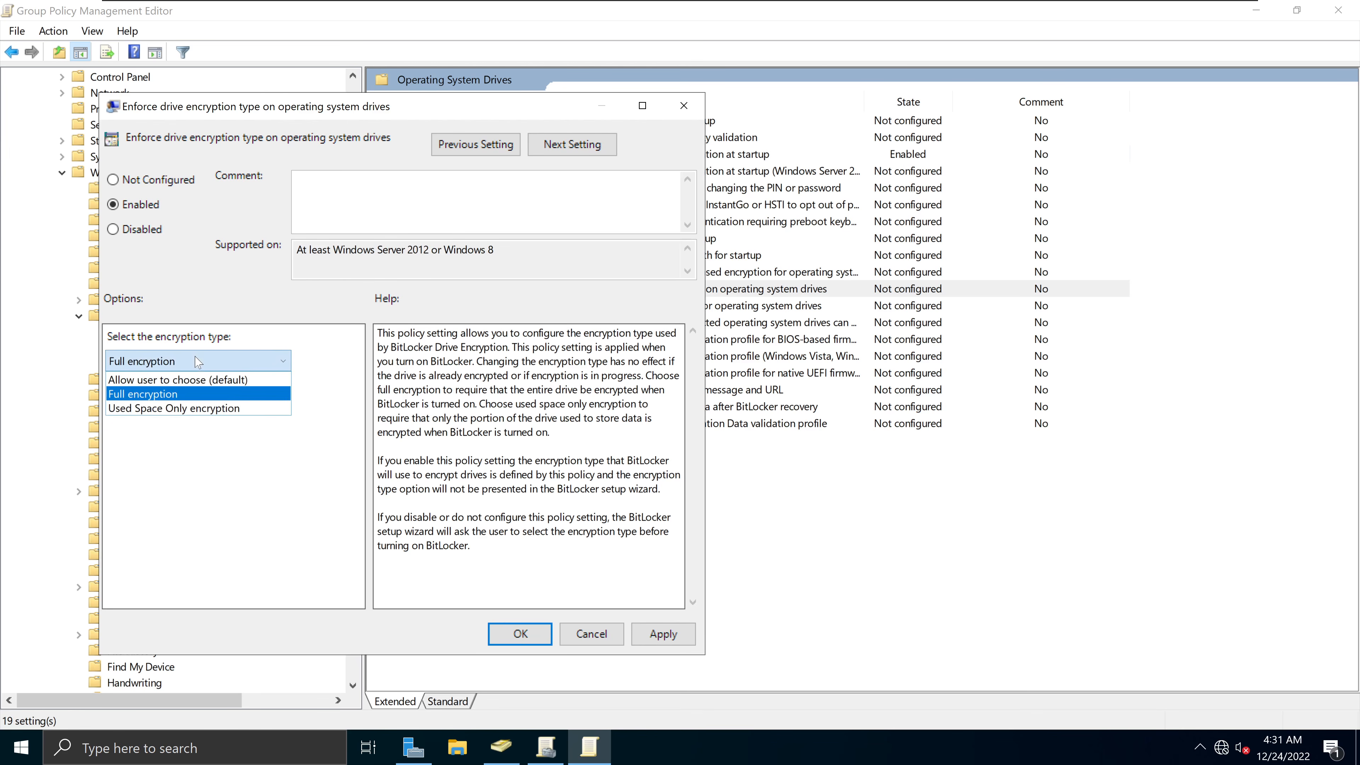
left_click(209, 410)
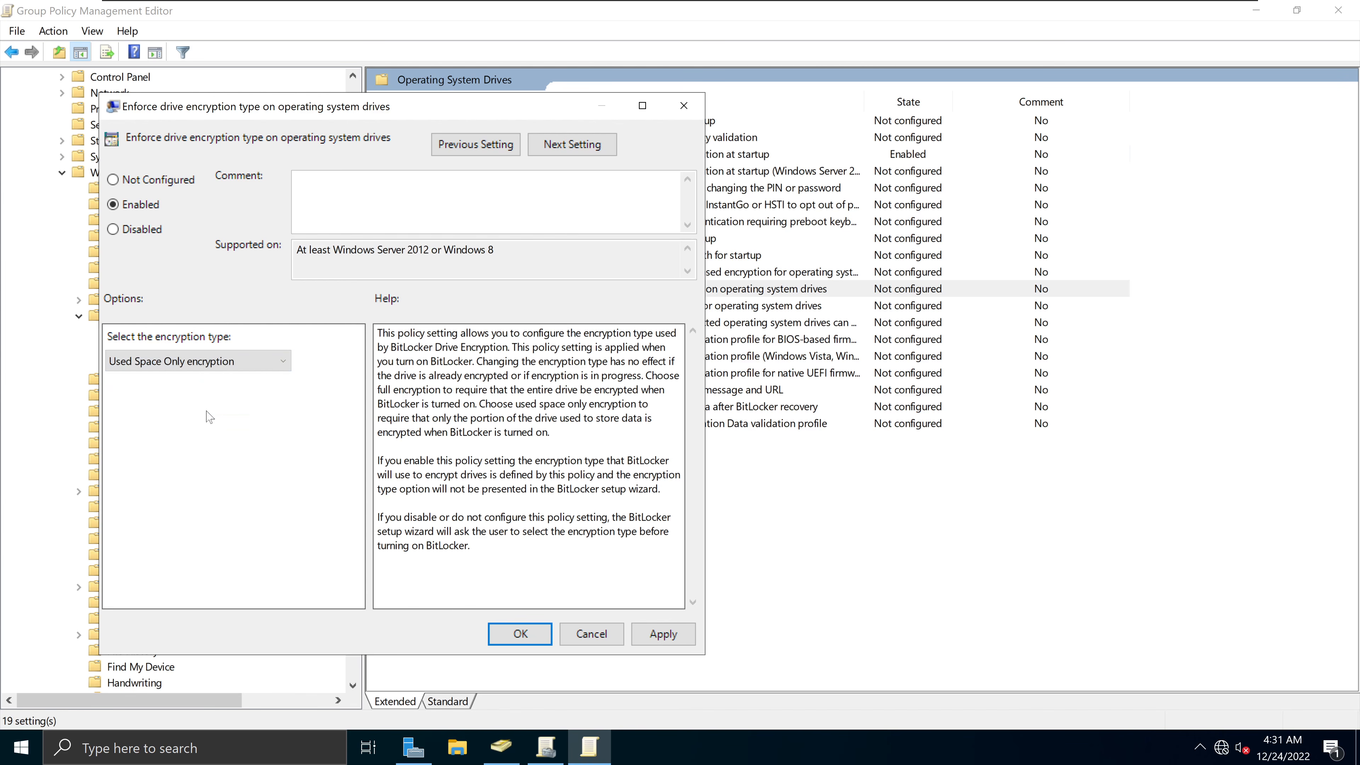
left_click(231, 362)
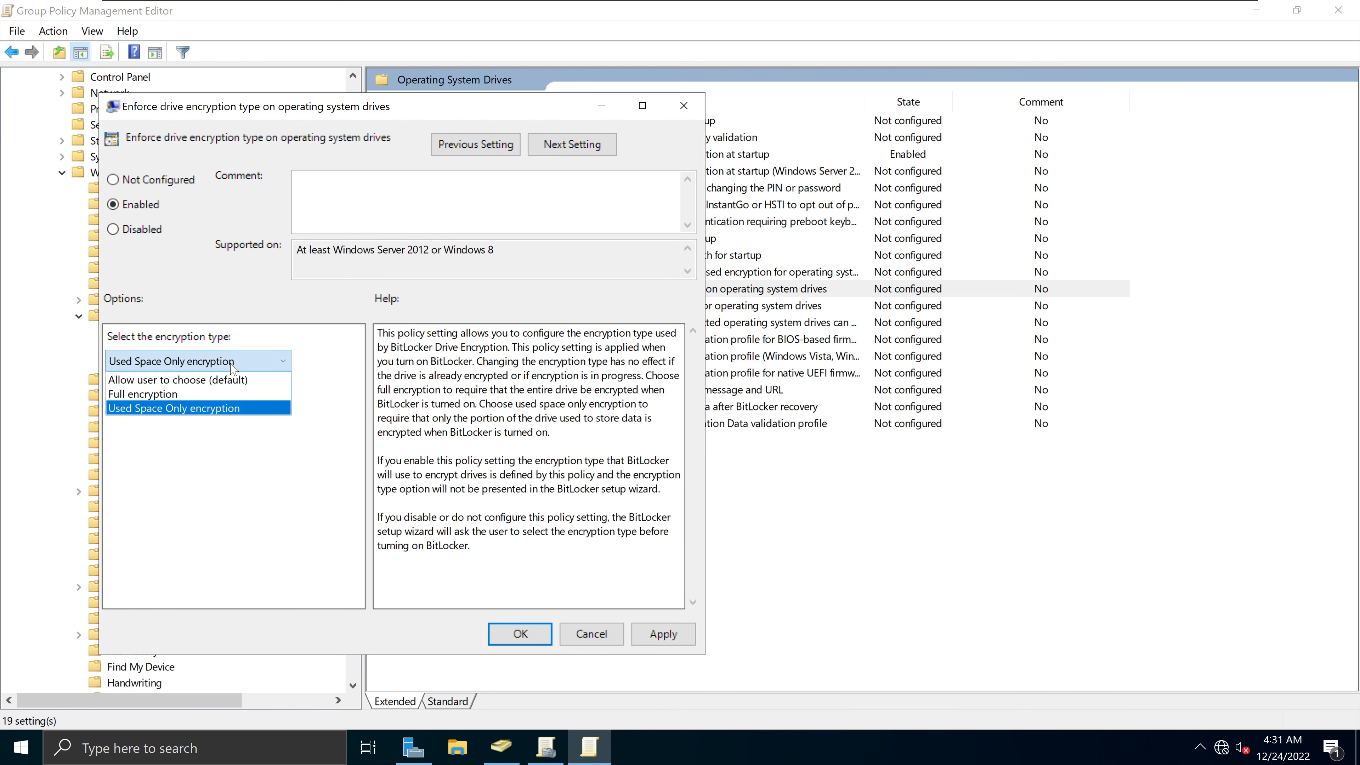
left_click(153, 398)
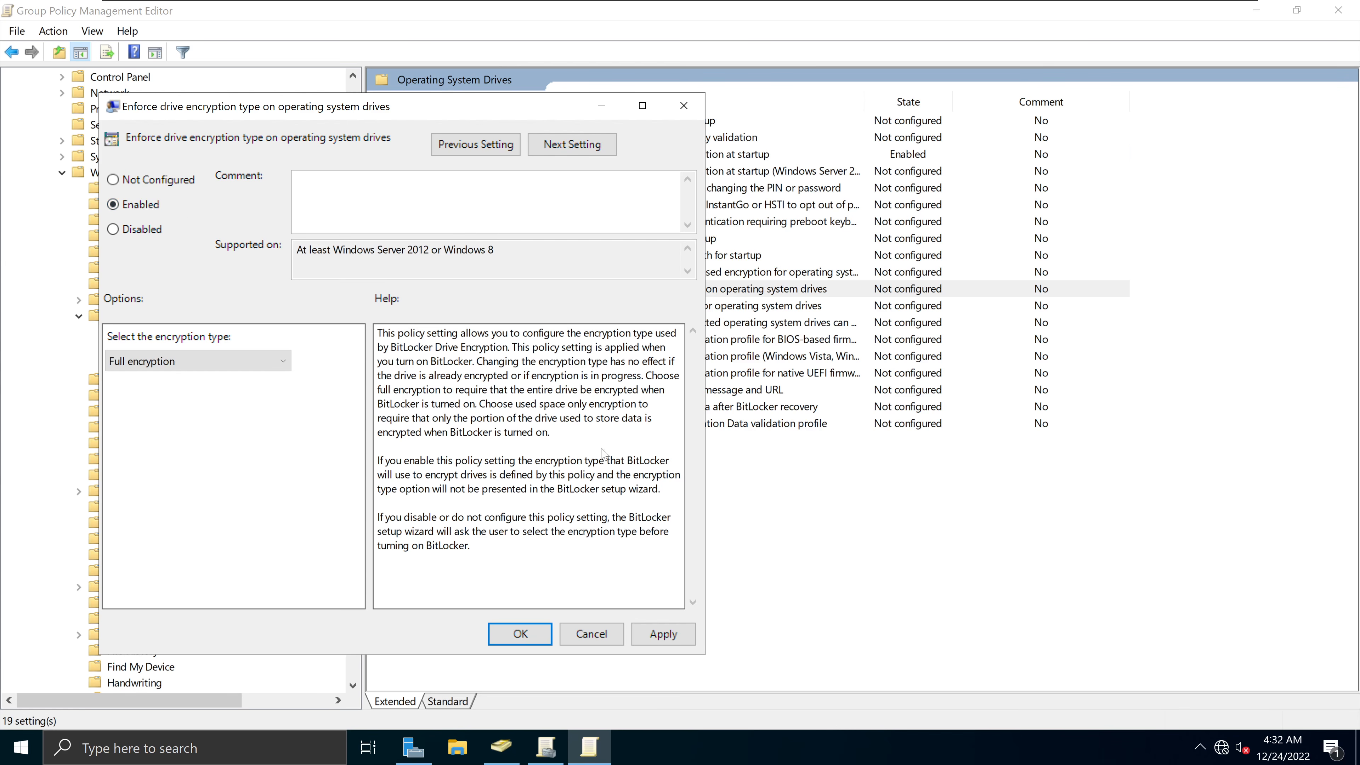
left_click(649, 632)
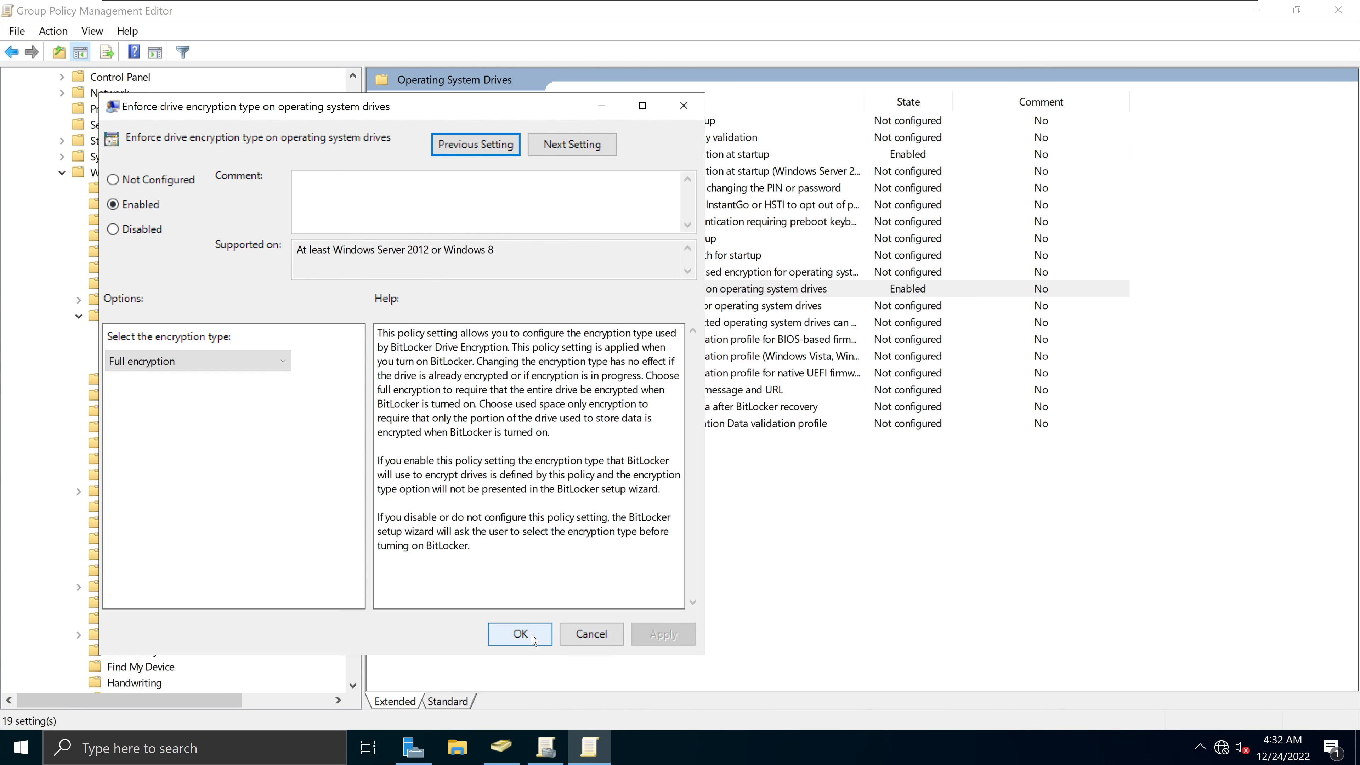
left_click(520, 633)
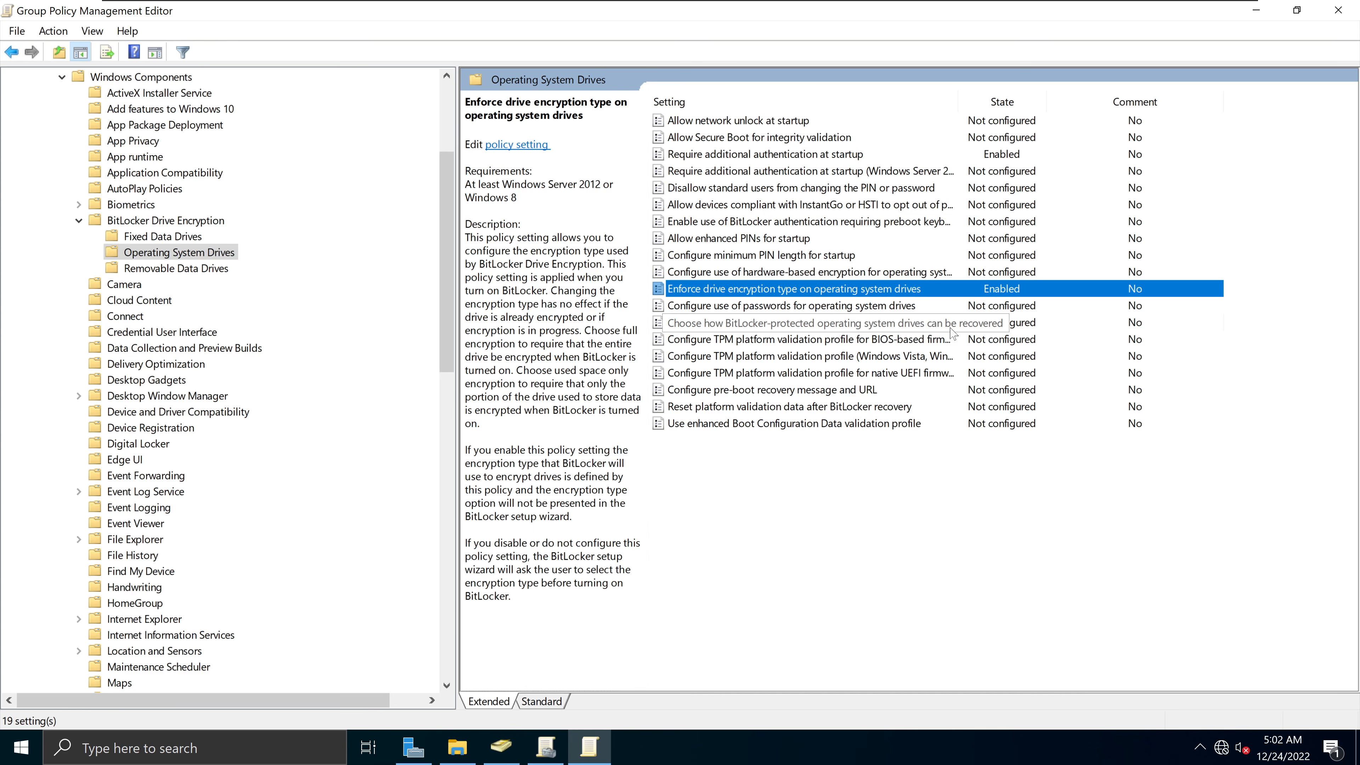
- Enable "Choose how BitLocker-protected operating system drives can be recovered", blocking BitLocker until recovery information is stored to AD DS, and save the setting
double_click(932, 330)
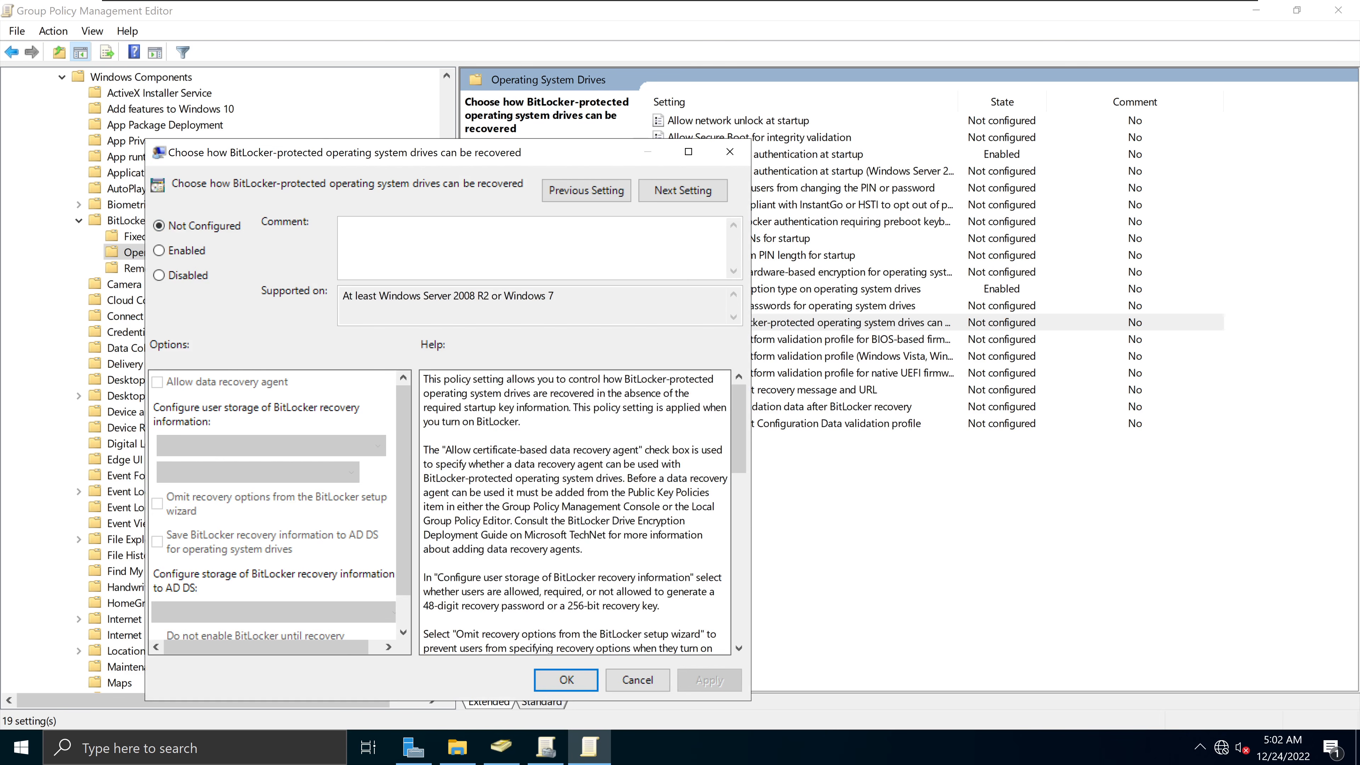
left_click_drag(328, 151, 495, 69)
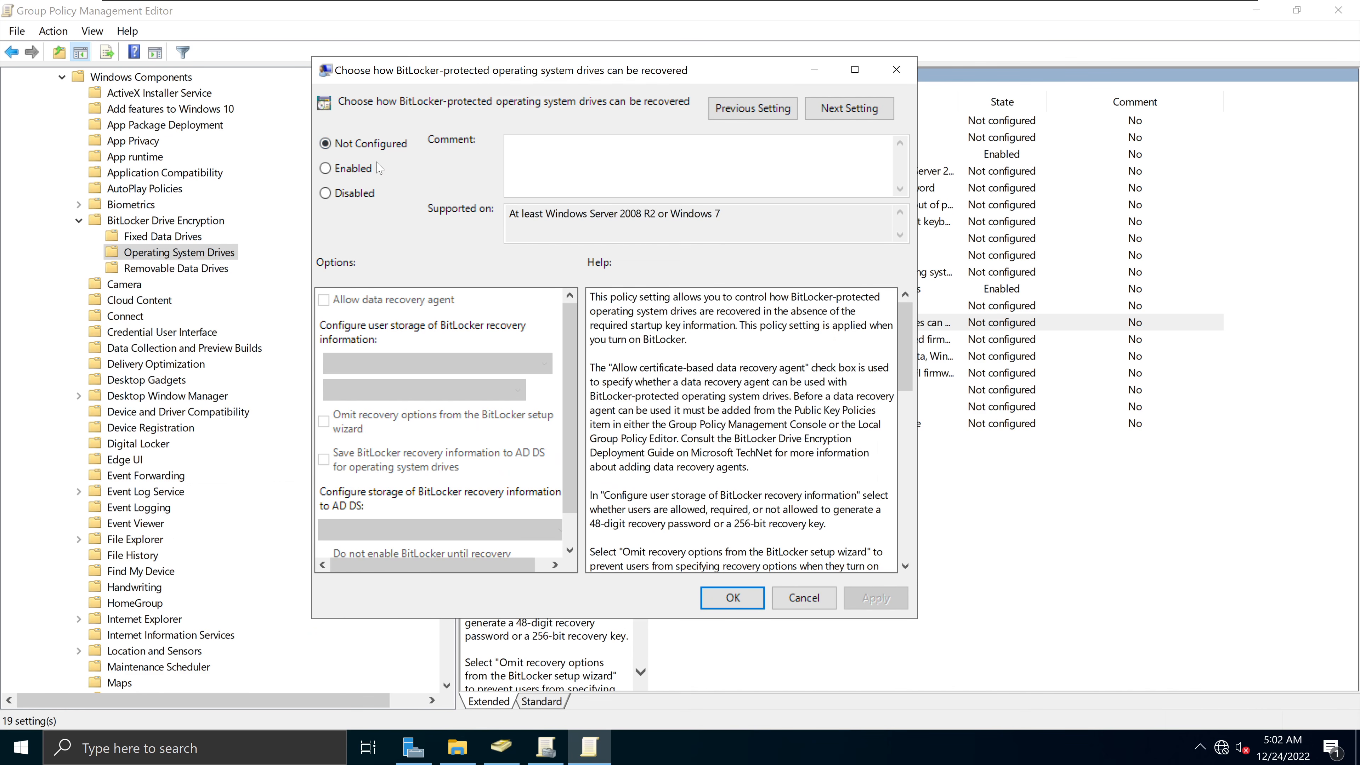
left_click(357, 170)
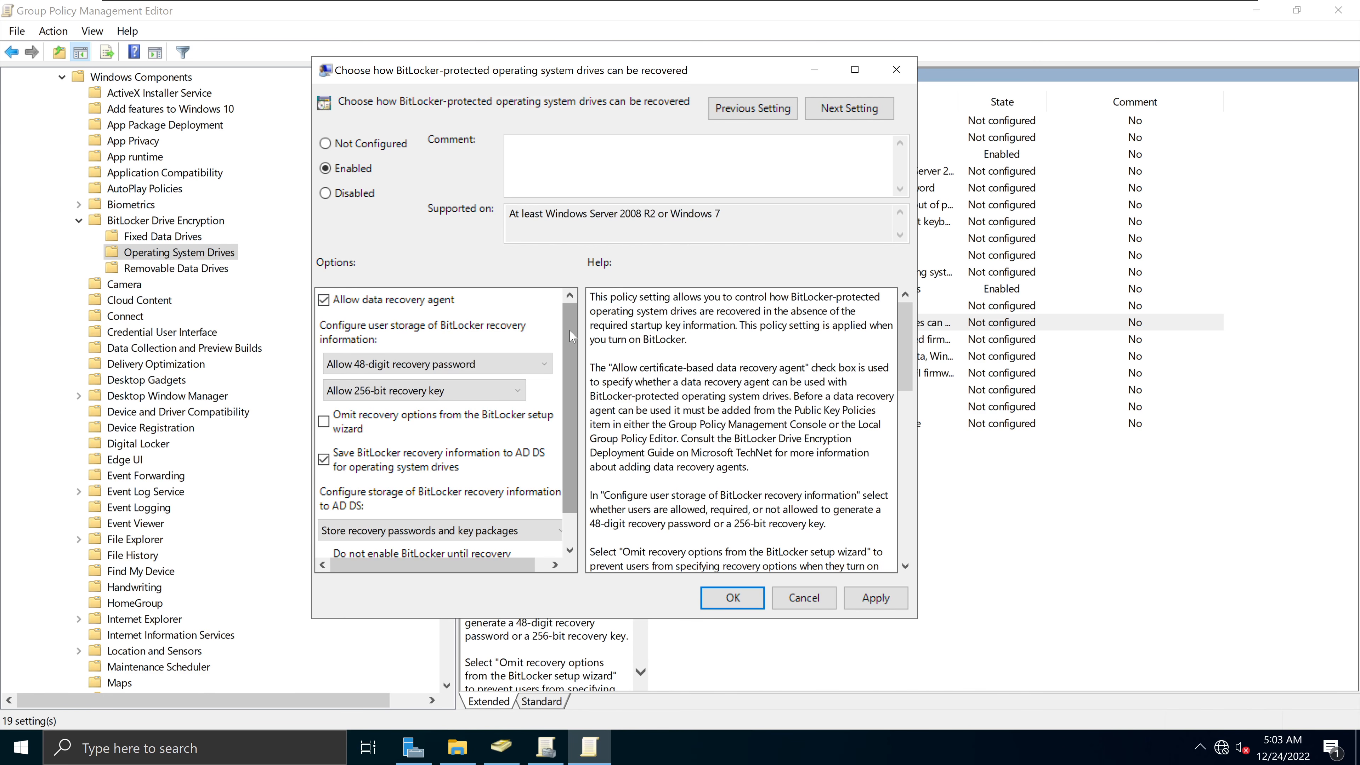
left_click_drag(570, 331, 571, 395)
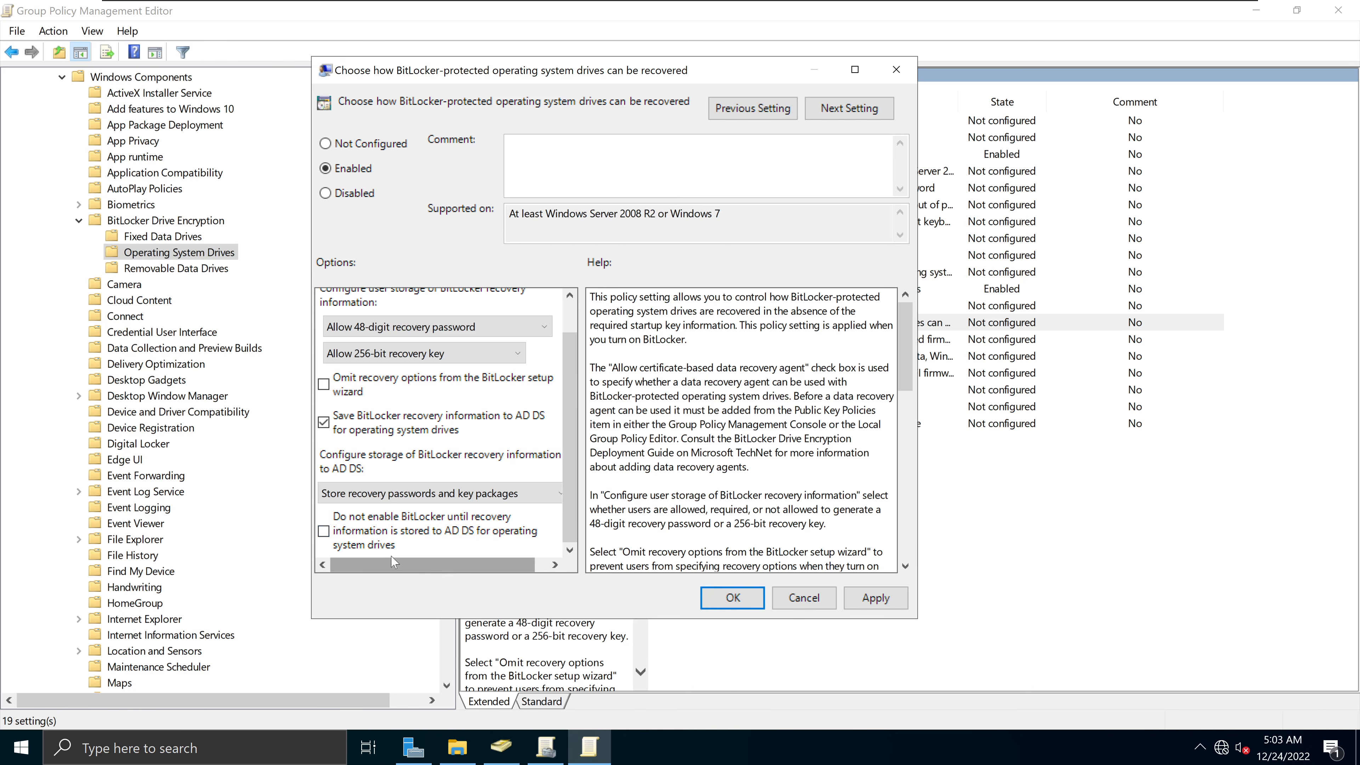
left_click(327, 532)
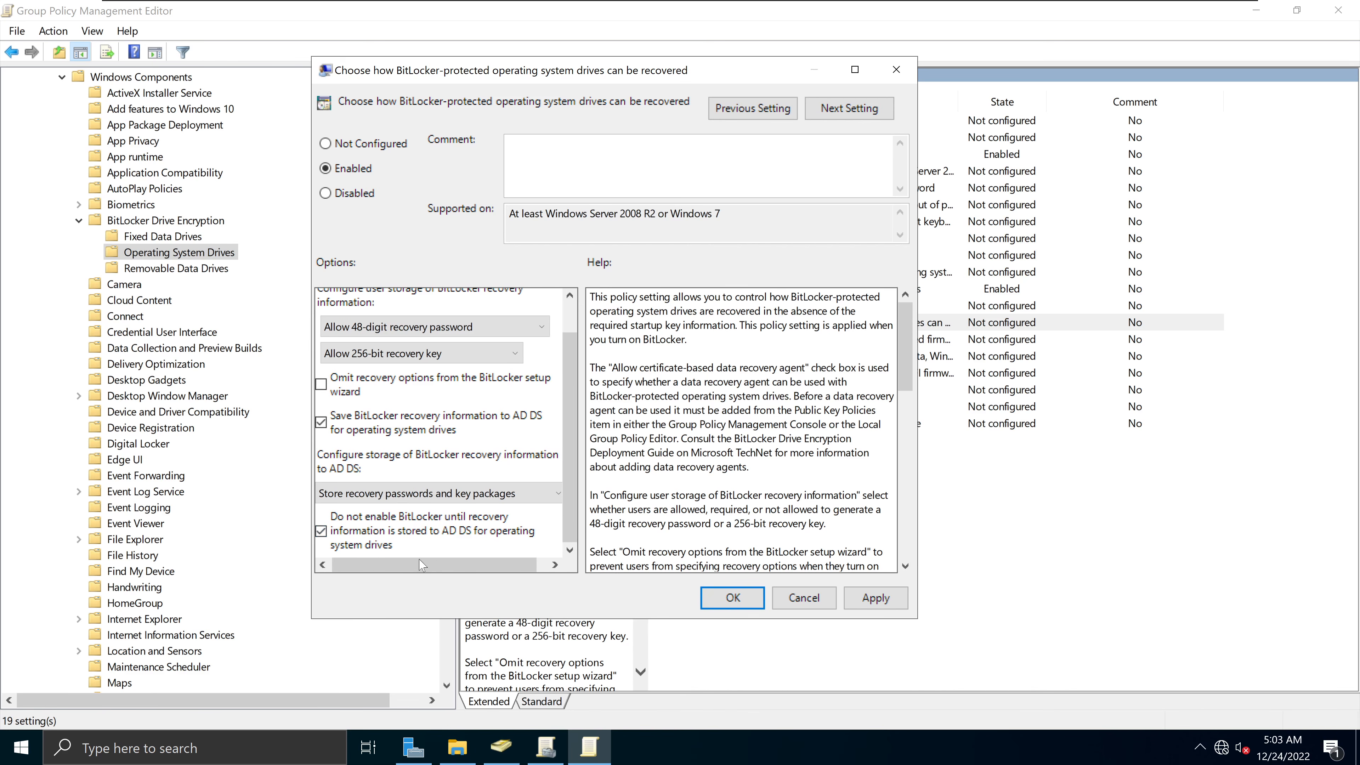
left_click_drag(405, 563, 348, 568)
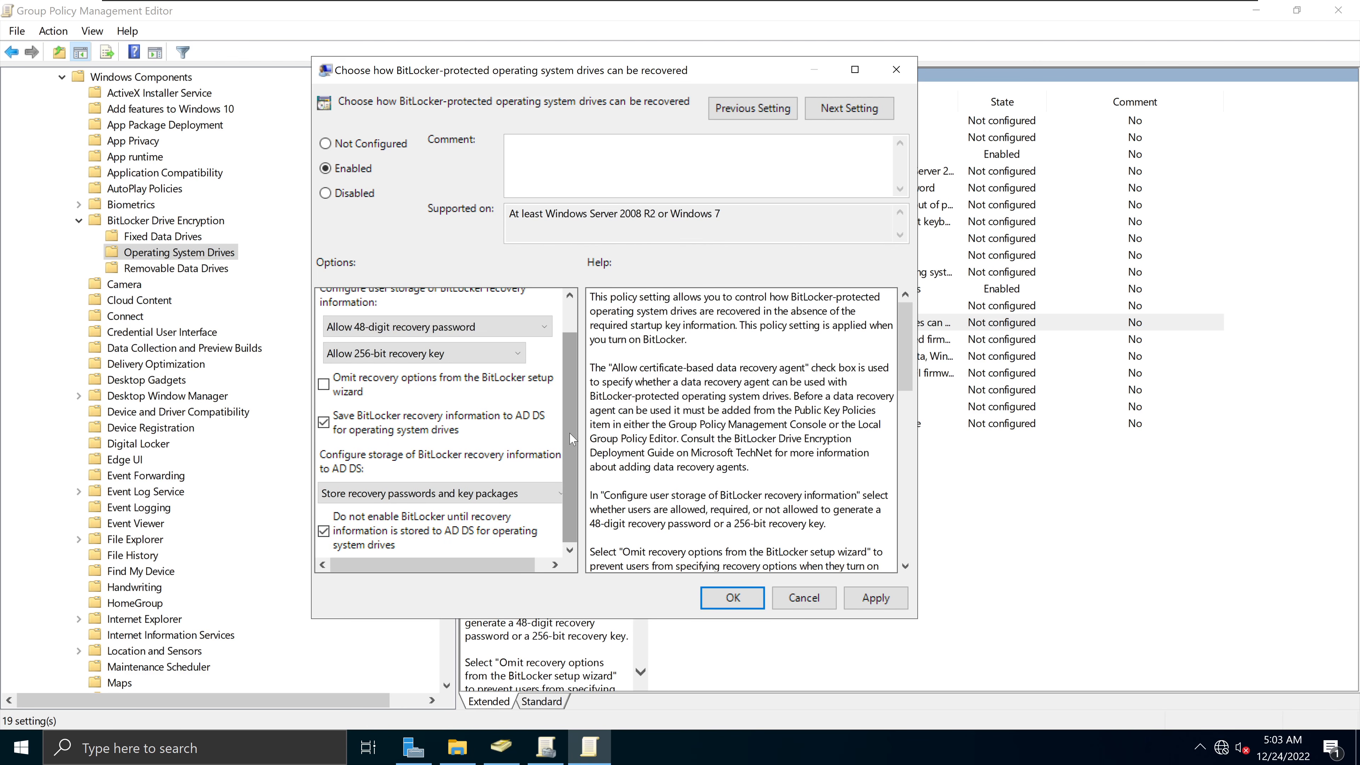
left_click_drag(570, 435, 578, 329)
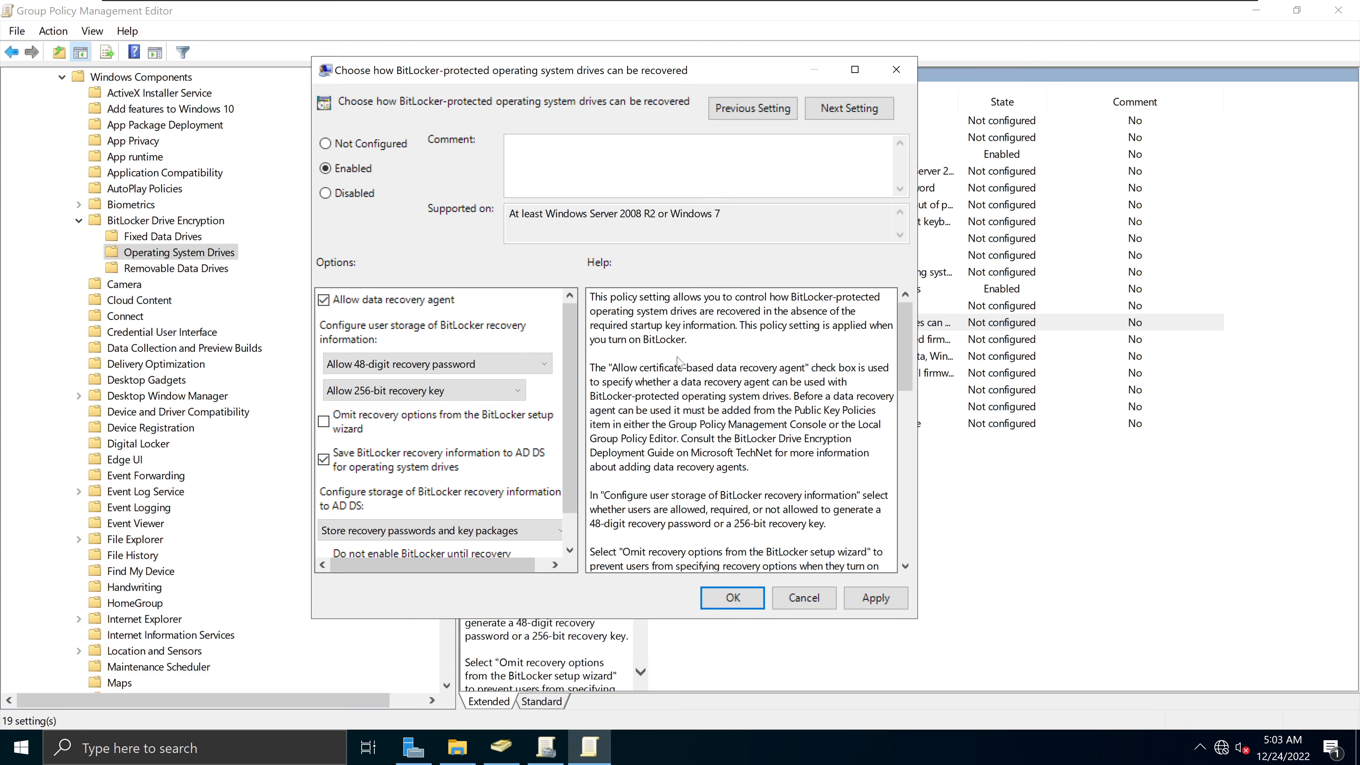
left_click_drag(574, 330, 576, 369)
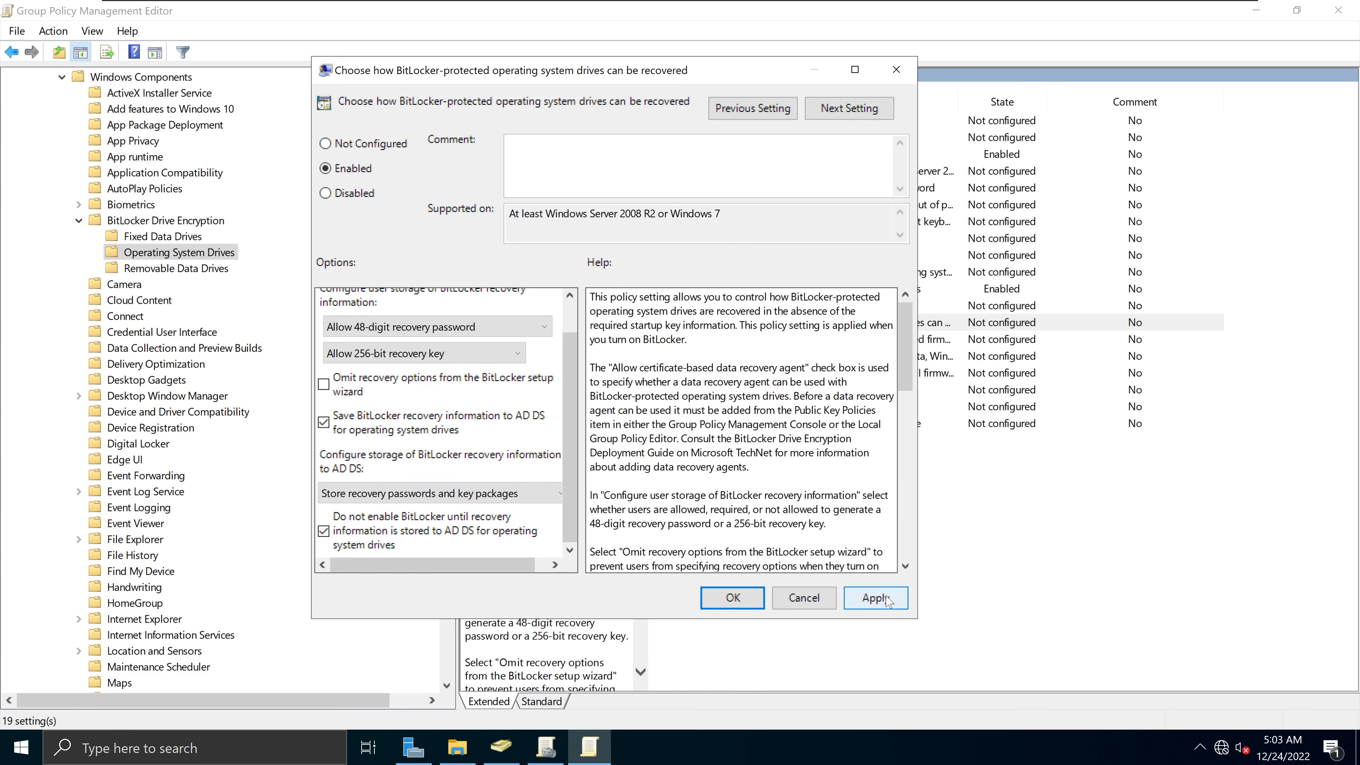
left_click(884, 604)
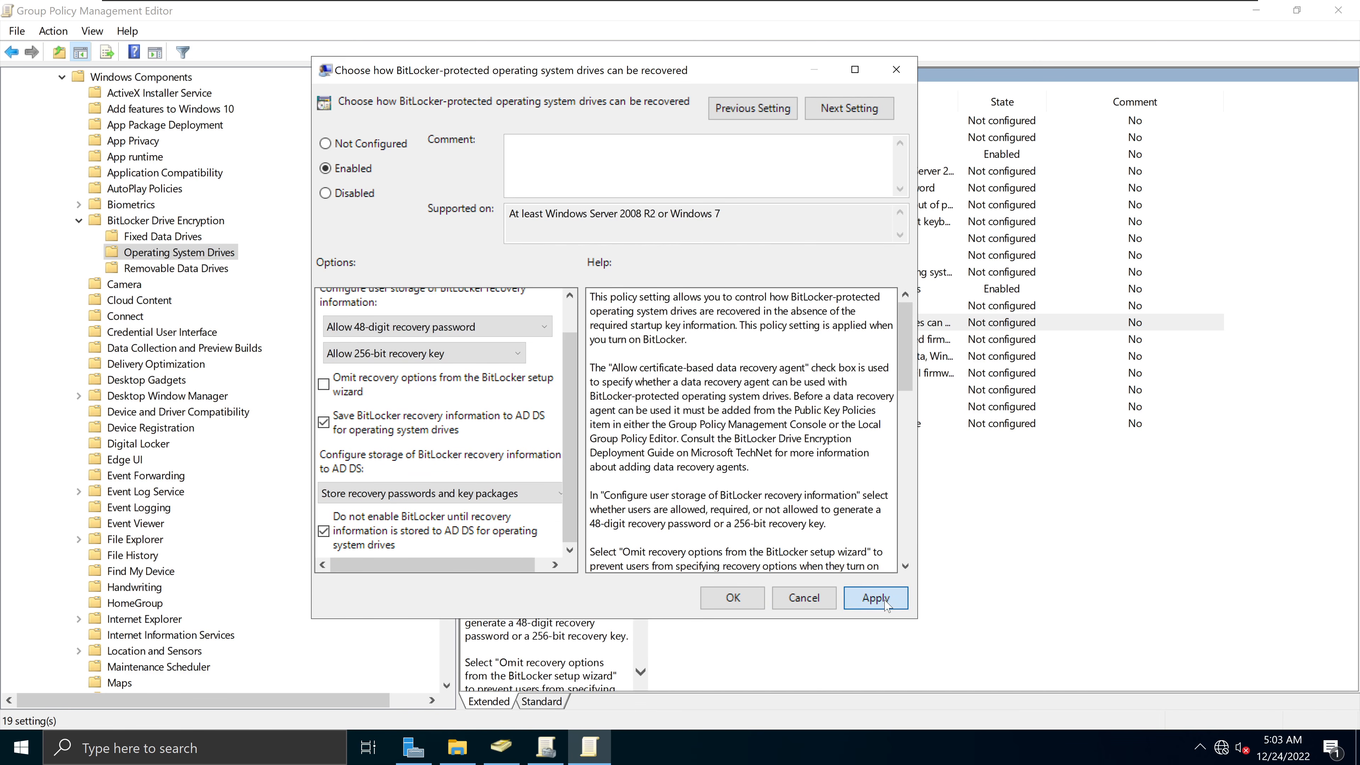
left_click(741, 601)
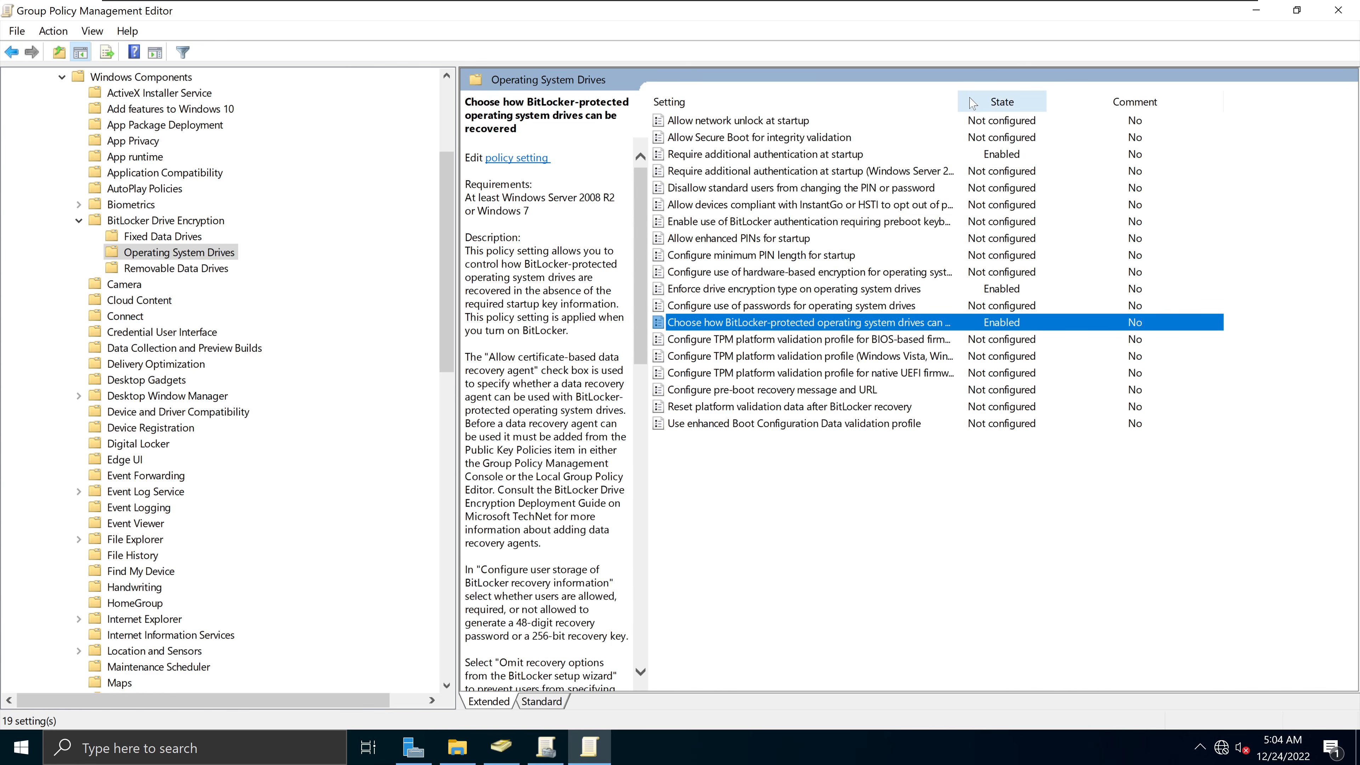
- Widen the Setting column to fit the long policy names, and close the policy editor and Group Policy Management
left_click_drag(959, 98, 1093, 110)
left_click_drag(1093, 109, 1093, 109)
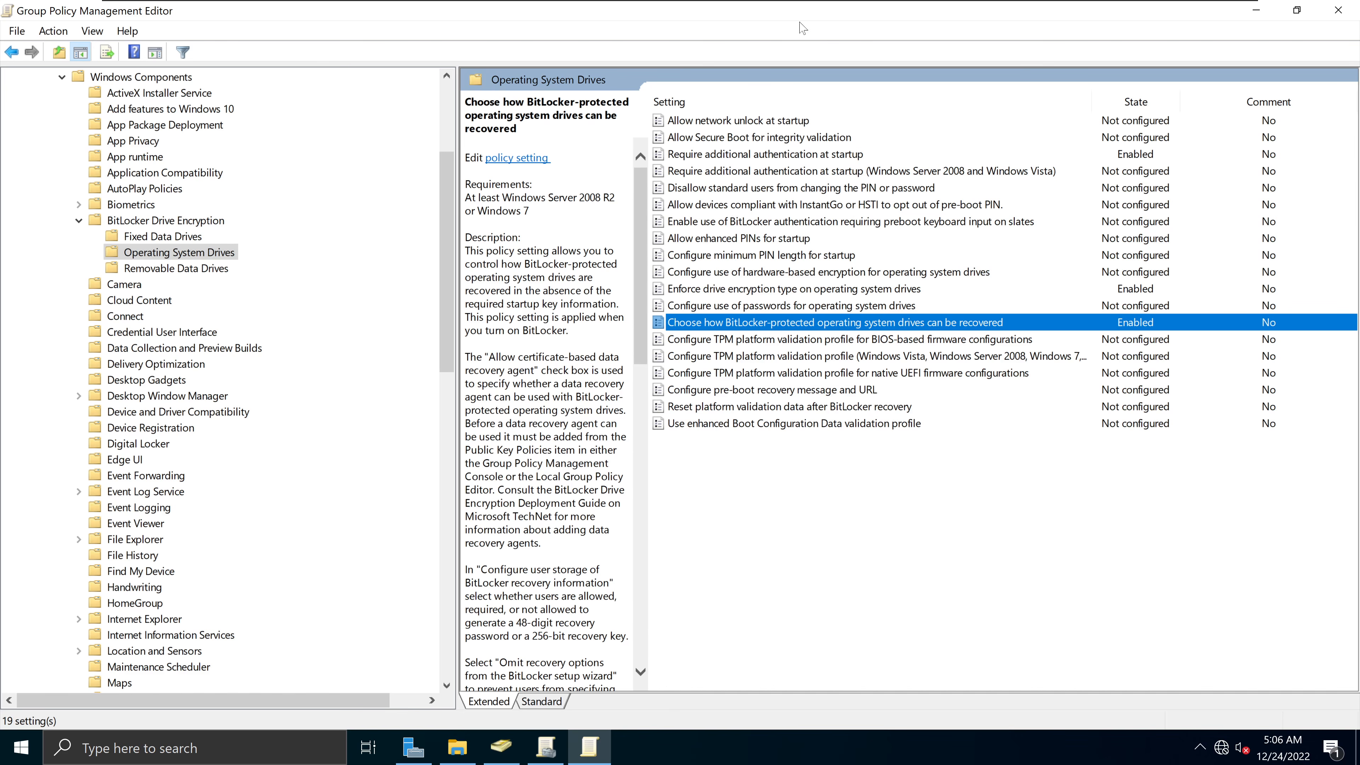
left_click(1338, 9)
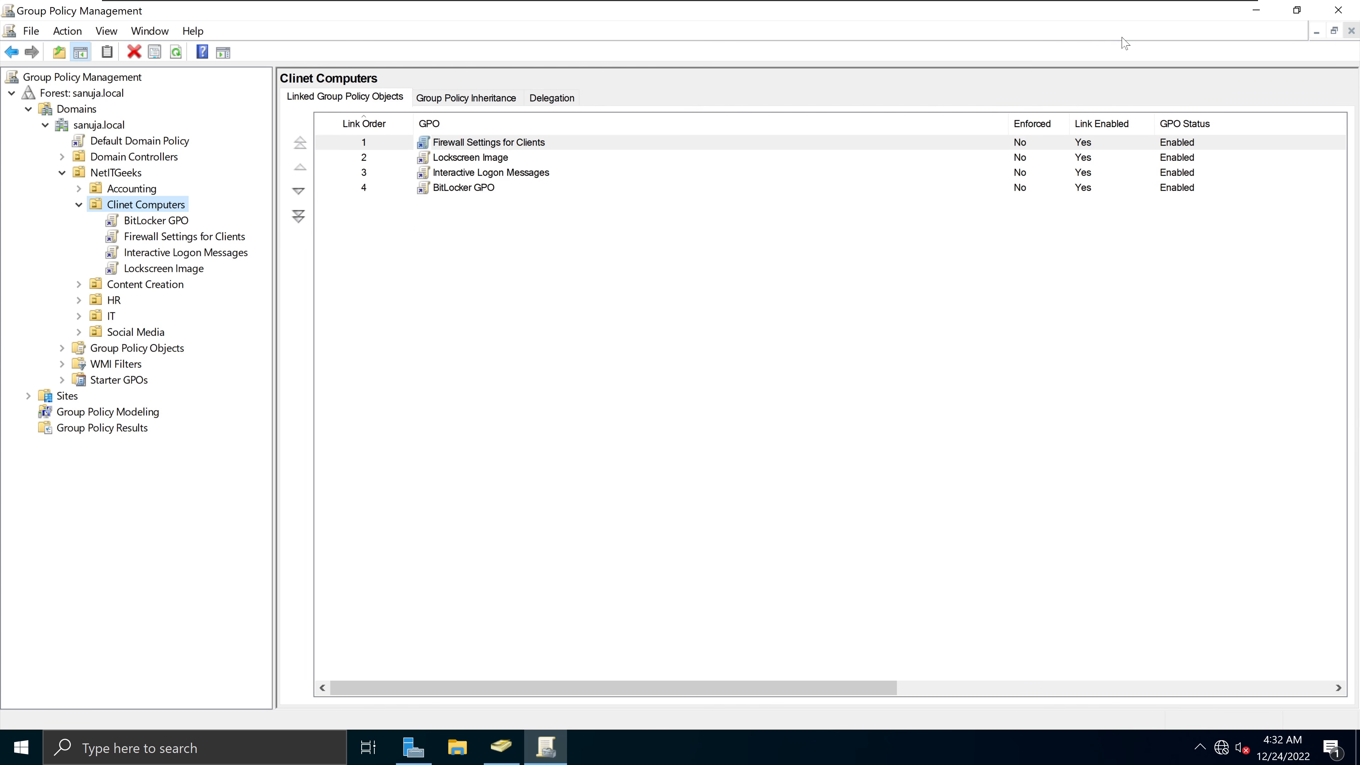
left_click(1338, 19)
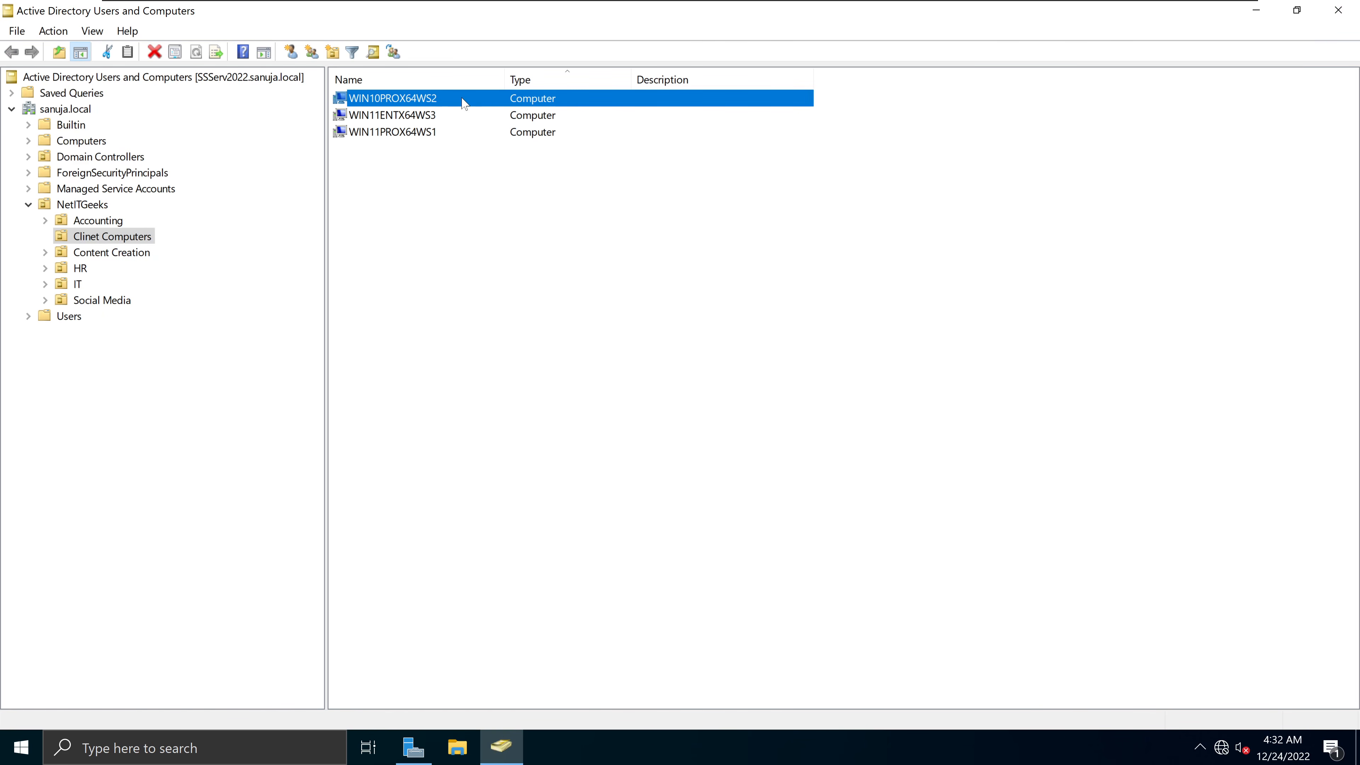
- Switch to the Windows 11 Enterprise virtual machine, accept the security notice and sign in as domain administrator with the account password
mouse_move(509, 3)
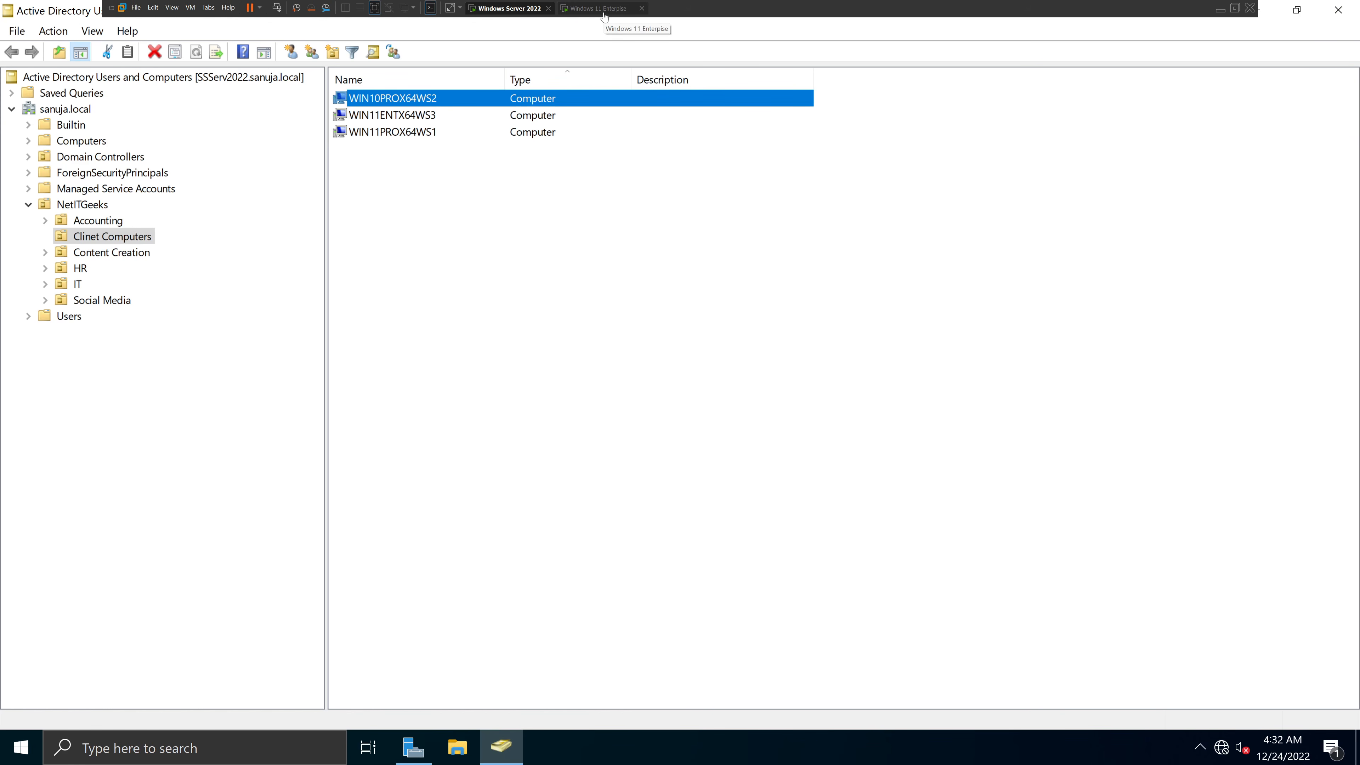
left_click(604, 12)
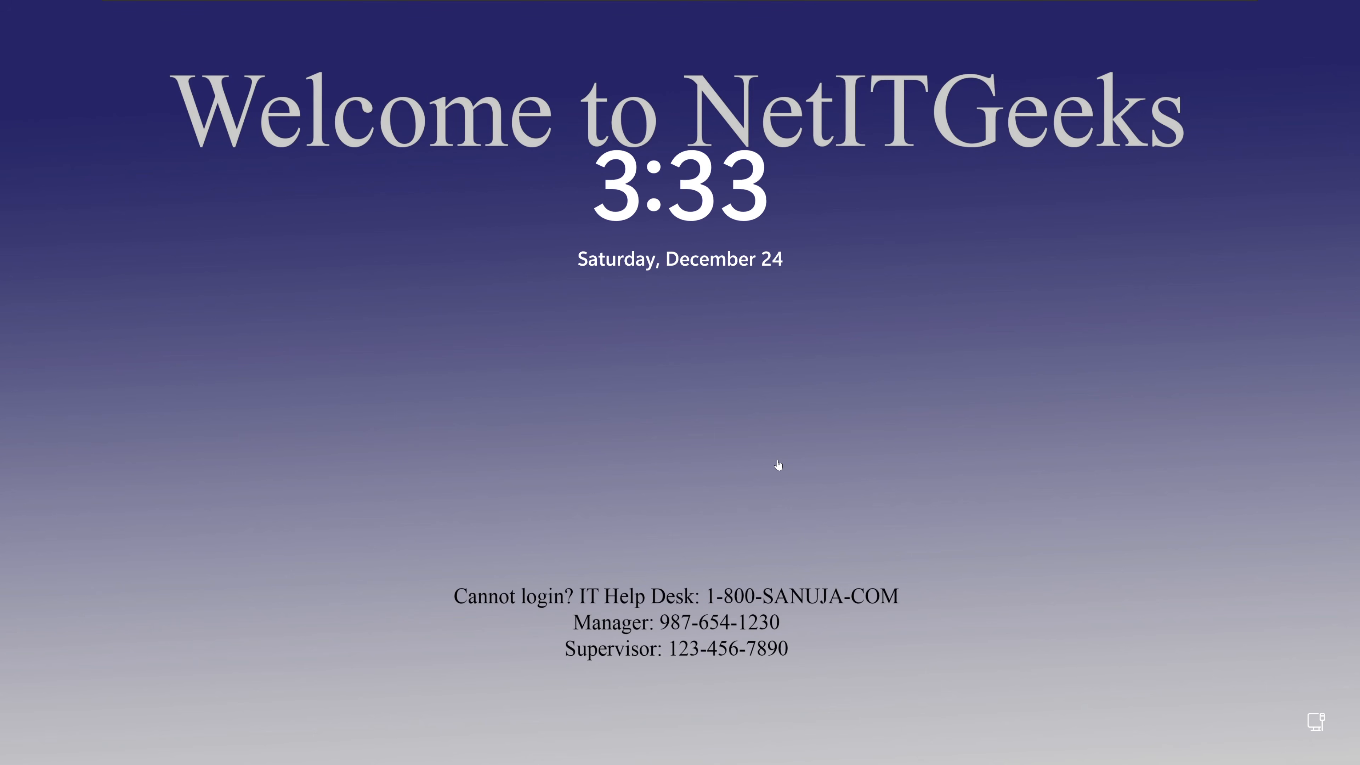
left_click(683, 394)
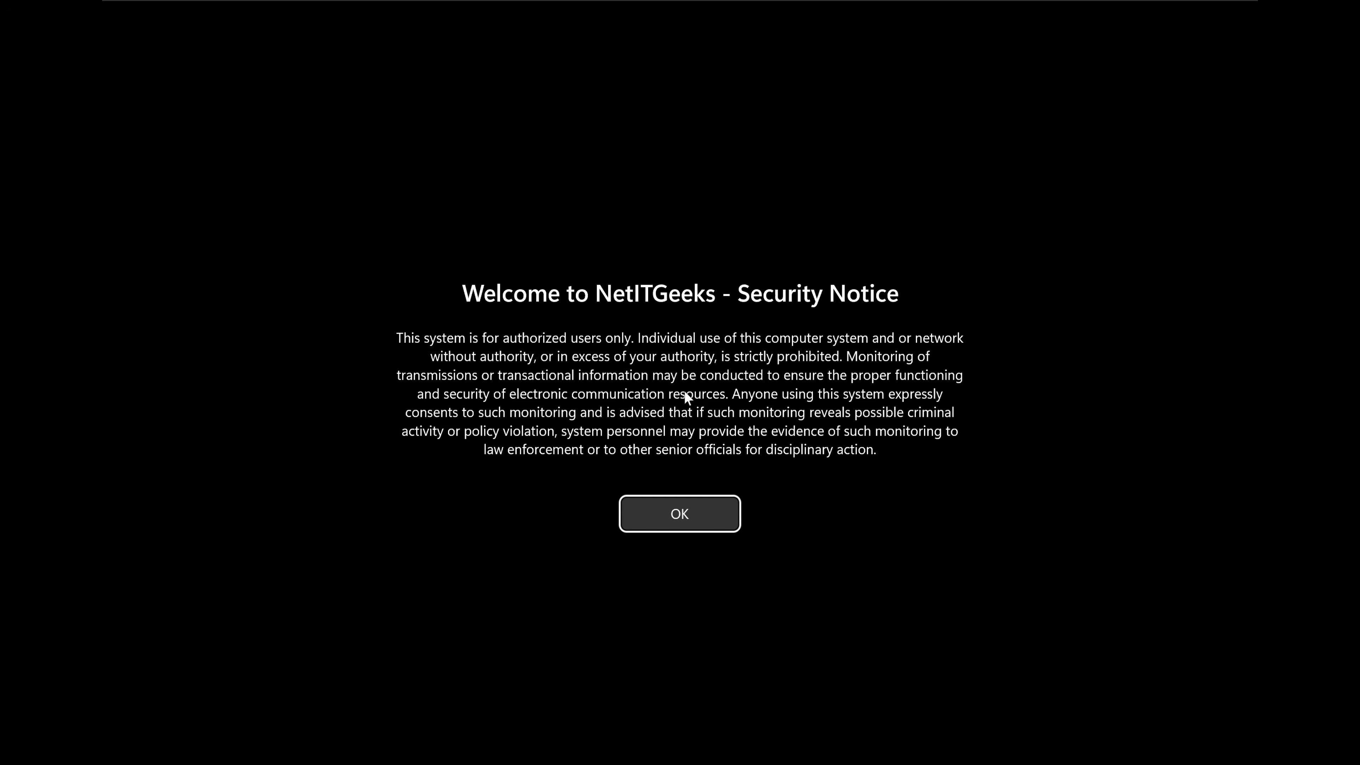
left_click(678, 512)
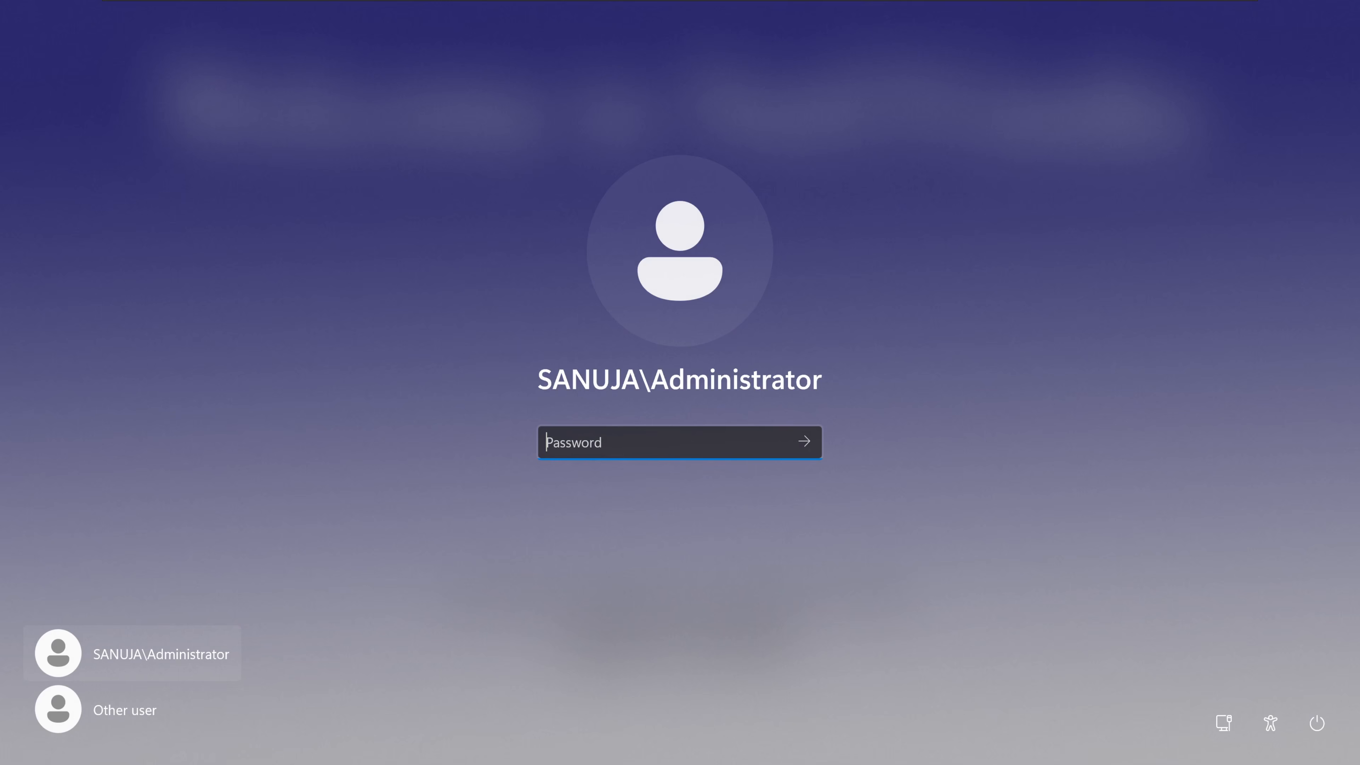
type("••••••••••")
key("Return")
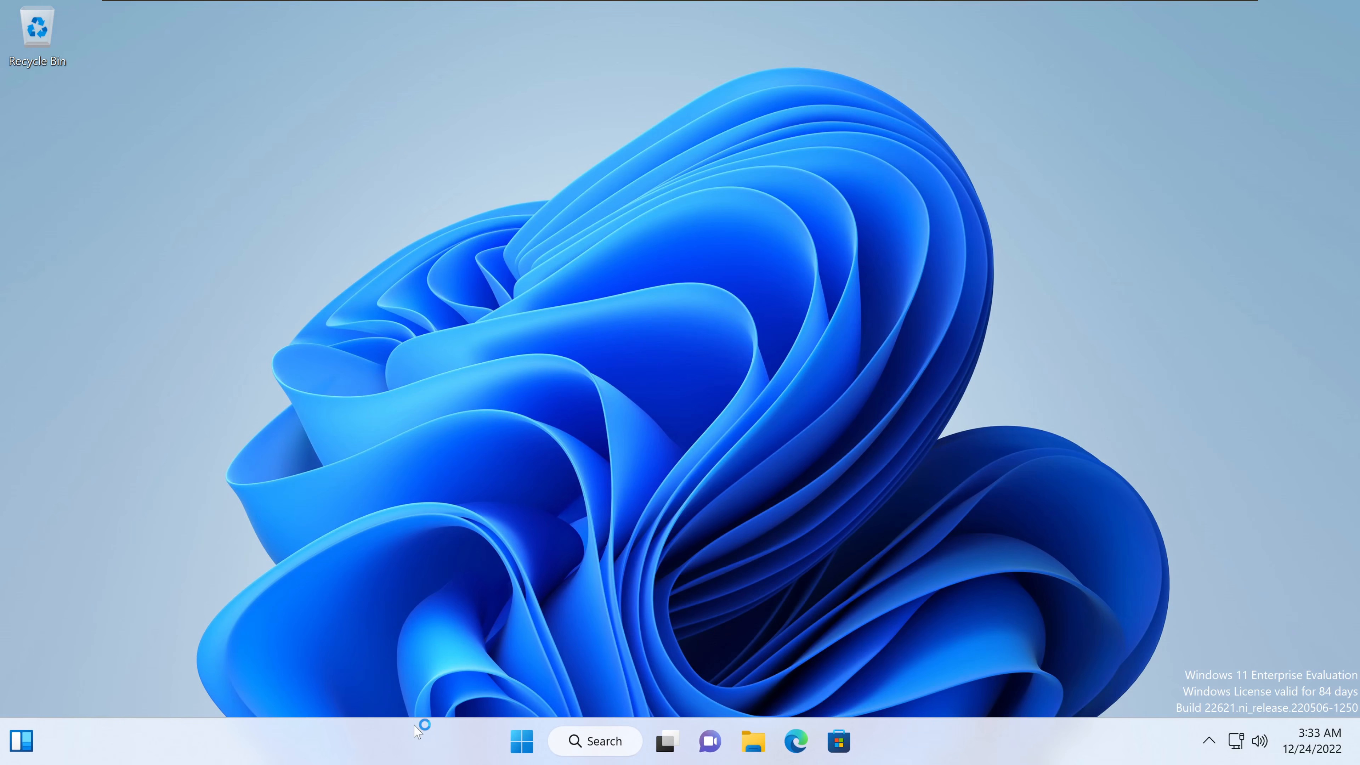
- Run gpupdate /force in Command Prompt on the client computer, and close the window when the policy update finishes
left_click(514, 750)
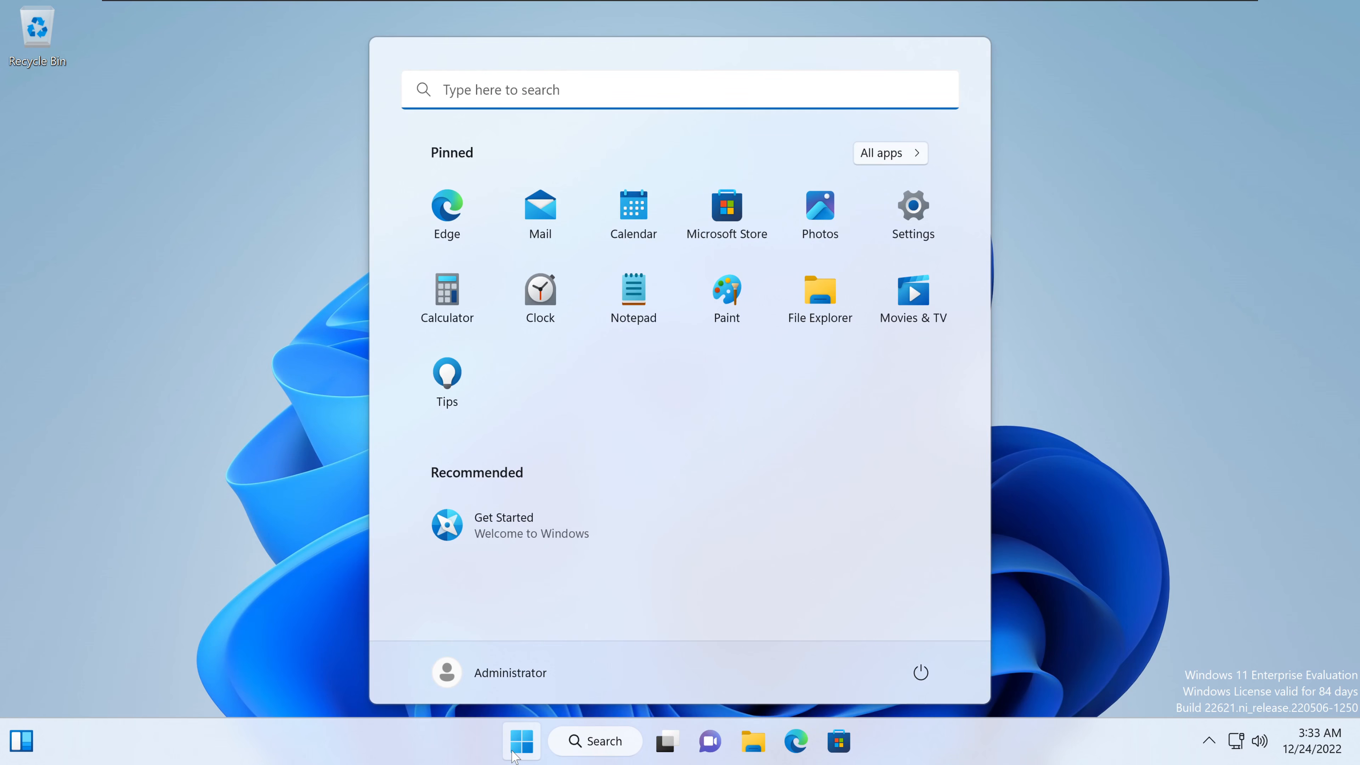
type("cmd")
key("Return")
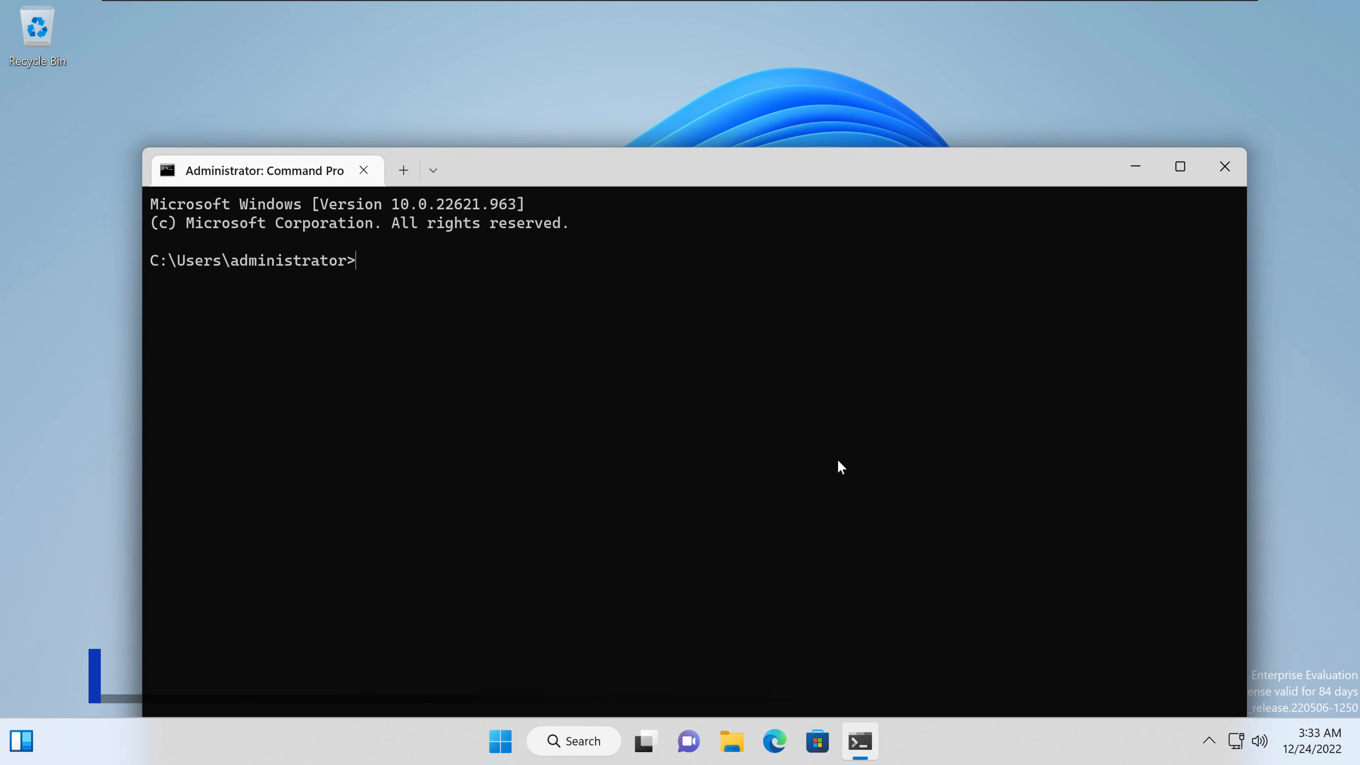
left_click_drag(920, 182, 927, 103)
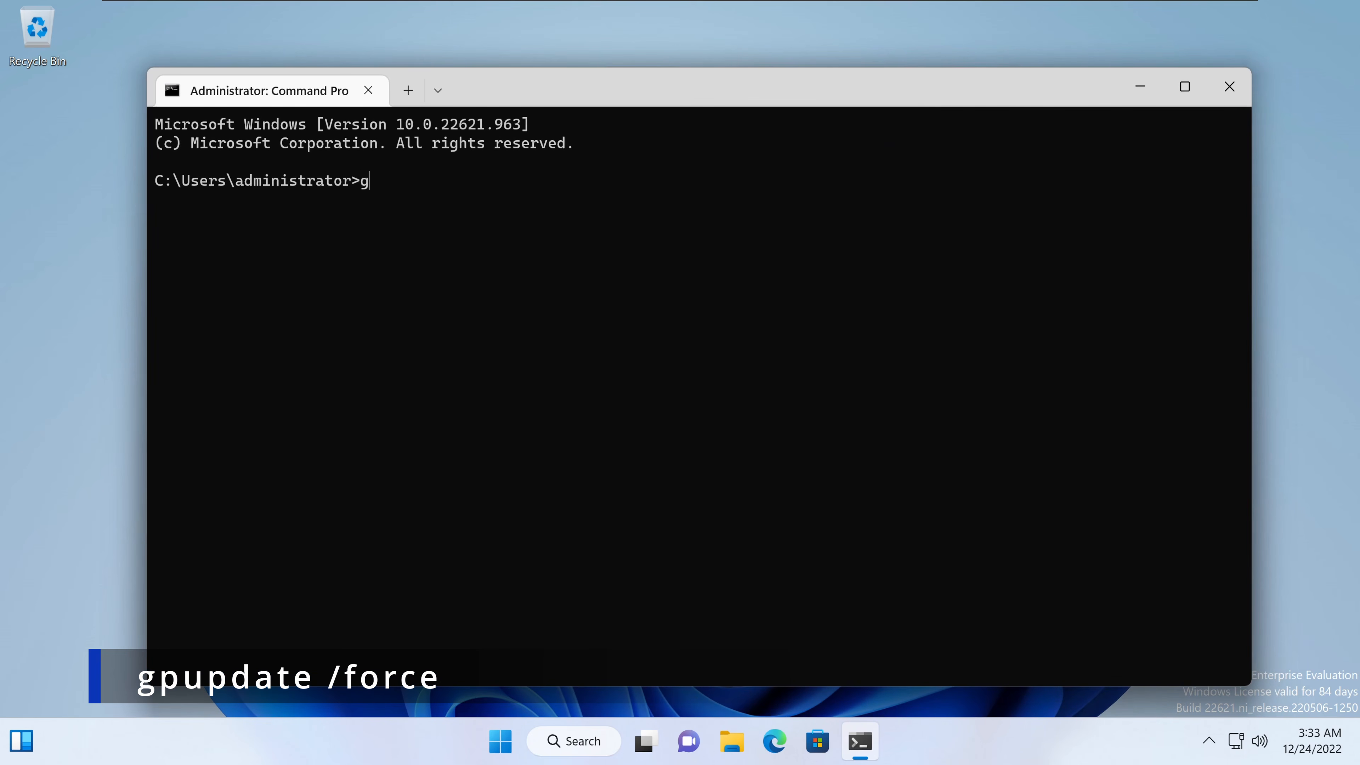
type("pupdate /force")
key("Return")
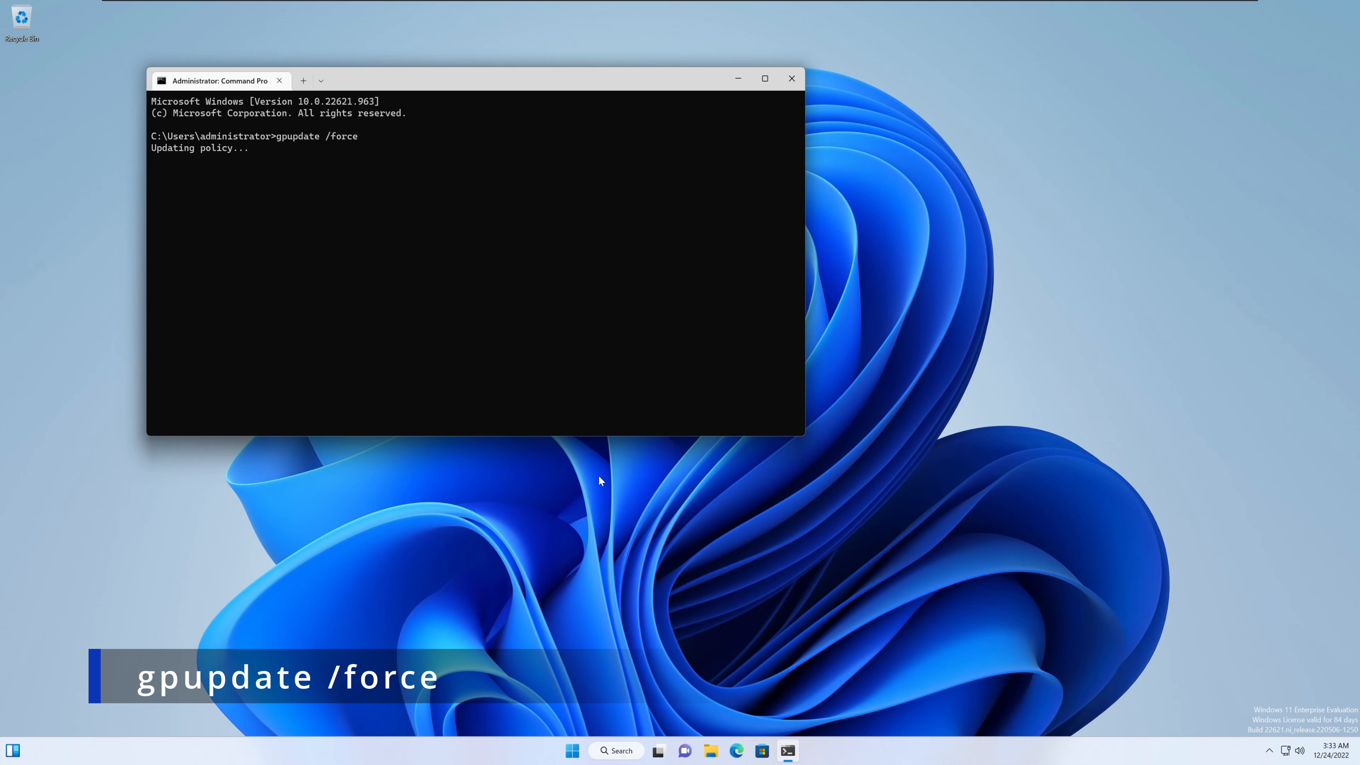
right_click(825, 517)
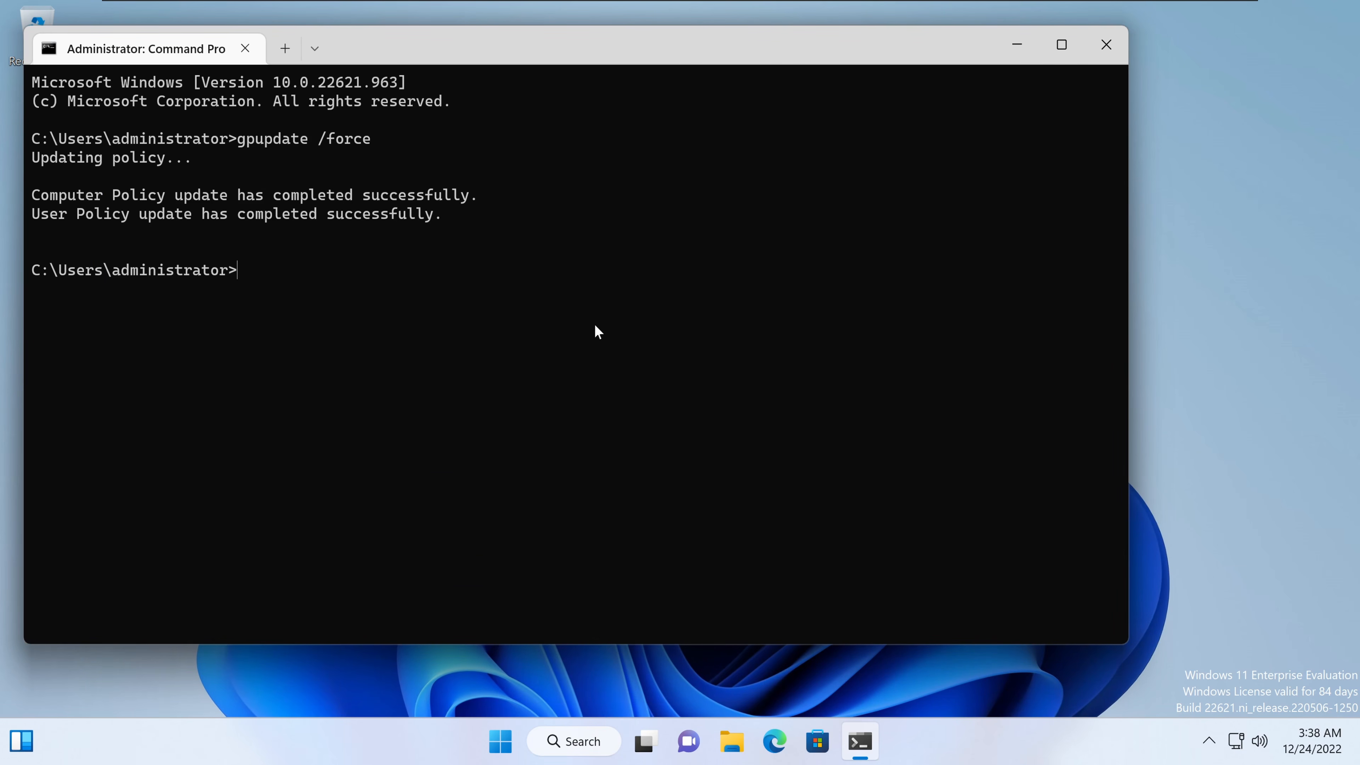
left_click(1105, 46)
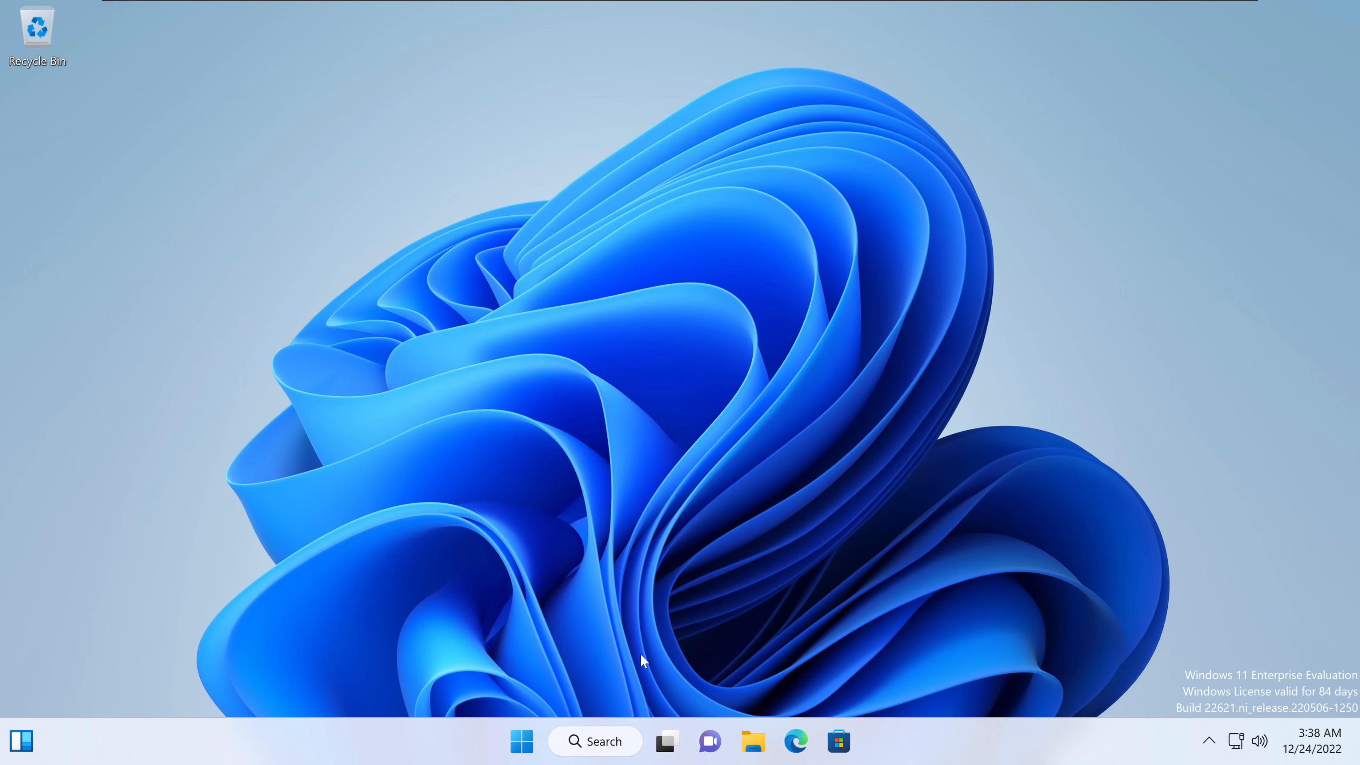
- Open Manage BitLocker on the client and turn on BitLocker for the C: operating system drive
left_click(521, 742)
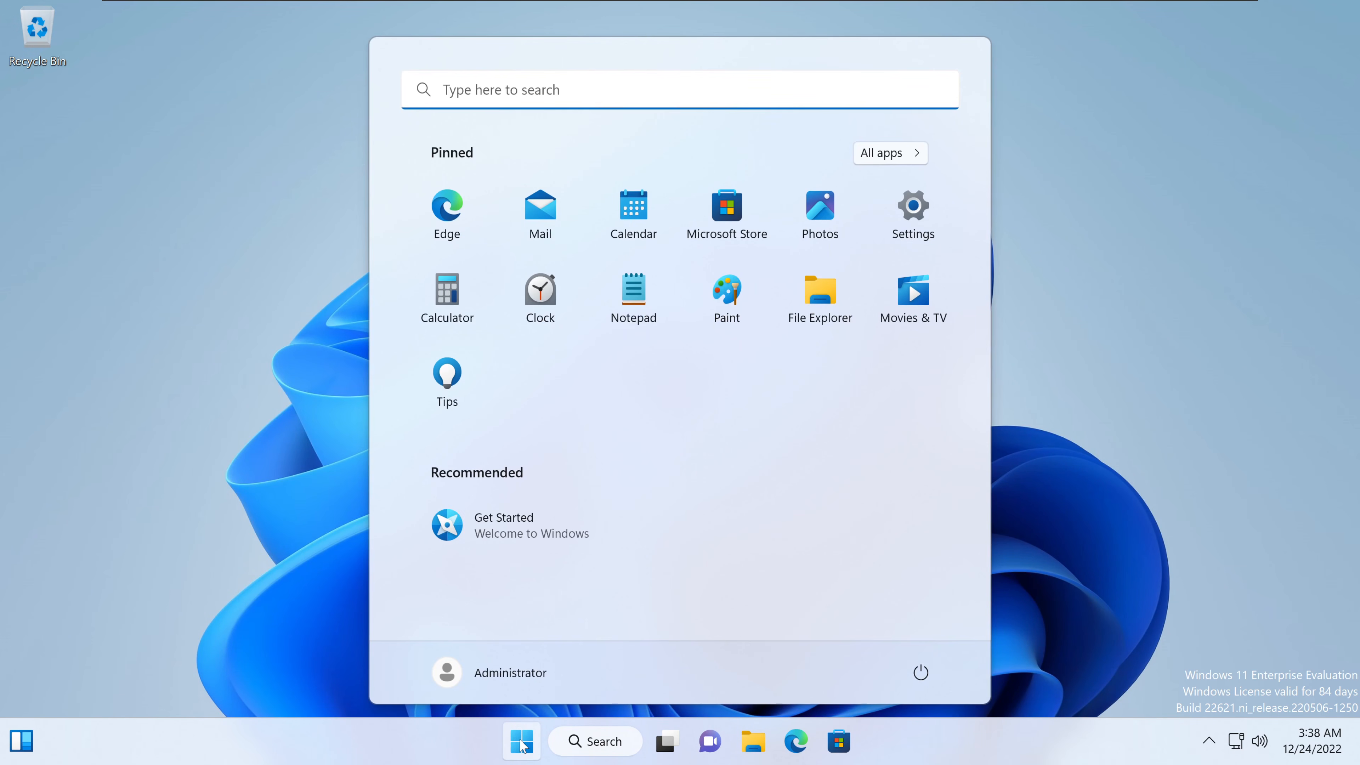
type("bit")
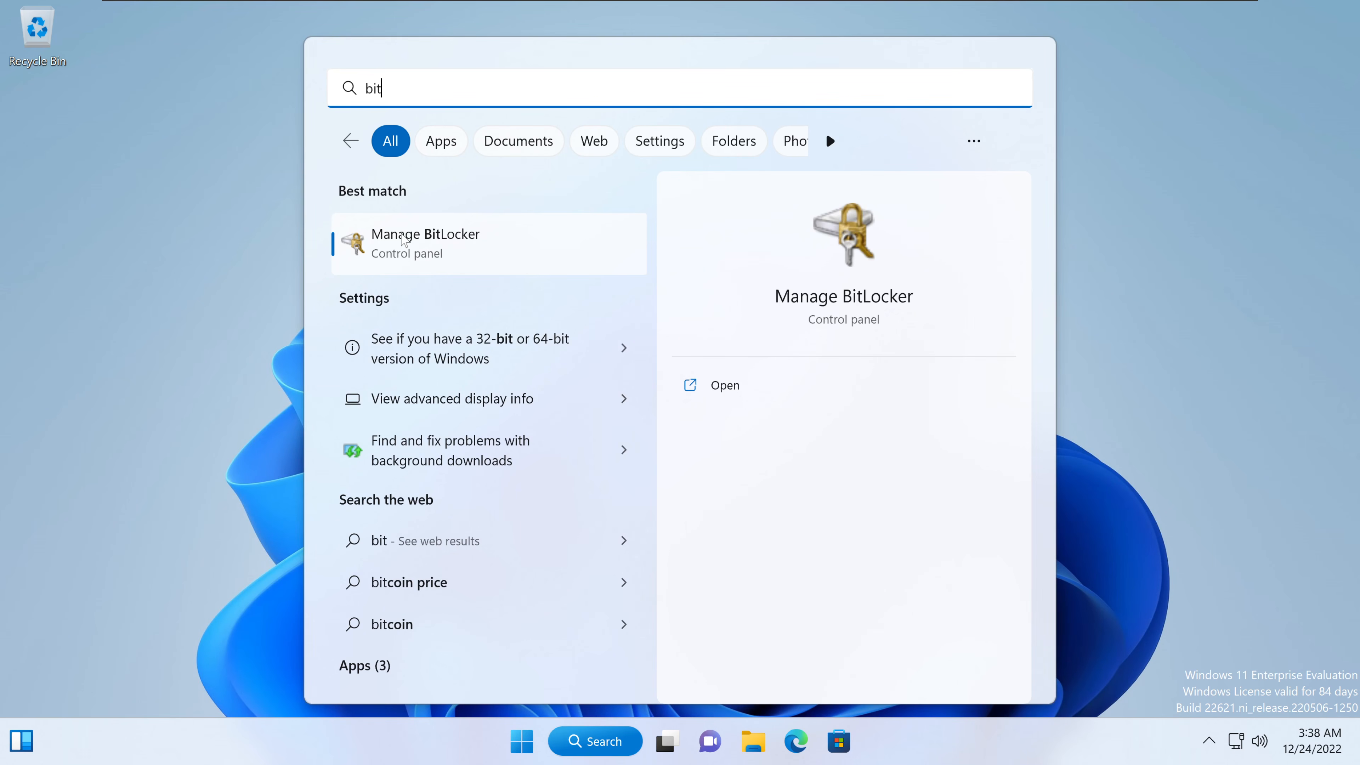
left_click(502, 245)
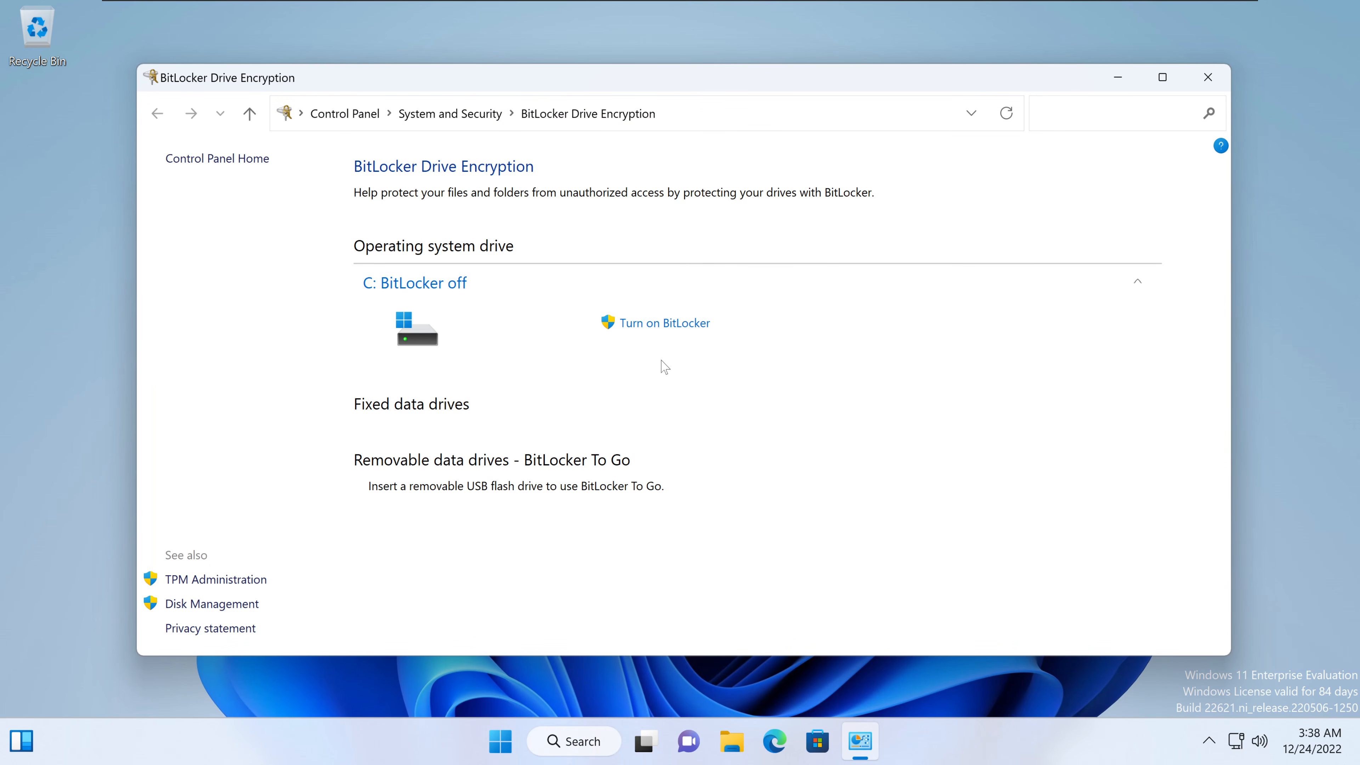
left_click(682, 333)
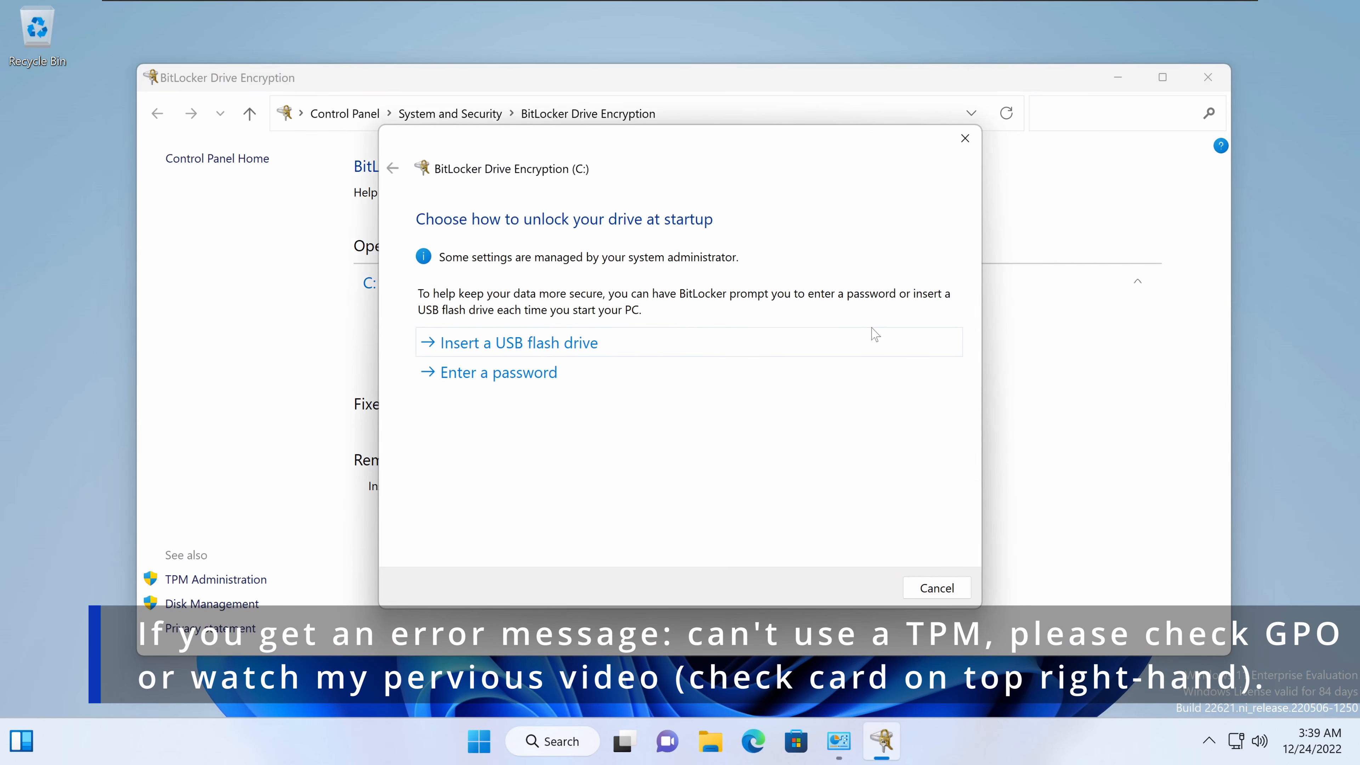
- Choose to unlock the drive with a password at startup, then enter and reenter the drive password and continue
mouse_move(640, 146)
left_mouse_down()
mouse_move(734, 300)
mouse_move(859, 252)
mouse_move(930, 170)
mouse_move(961, 171)
mouse_move(974, 193)
mouse_move(974, 273)
mouse_move(931, 228)
mouse_move(952, 152)
mouse_move(968, 156)
mouse_move(993, 174)
mouse_move(634, 123)
left_mouse_up()
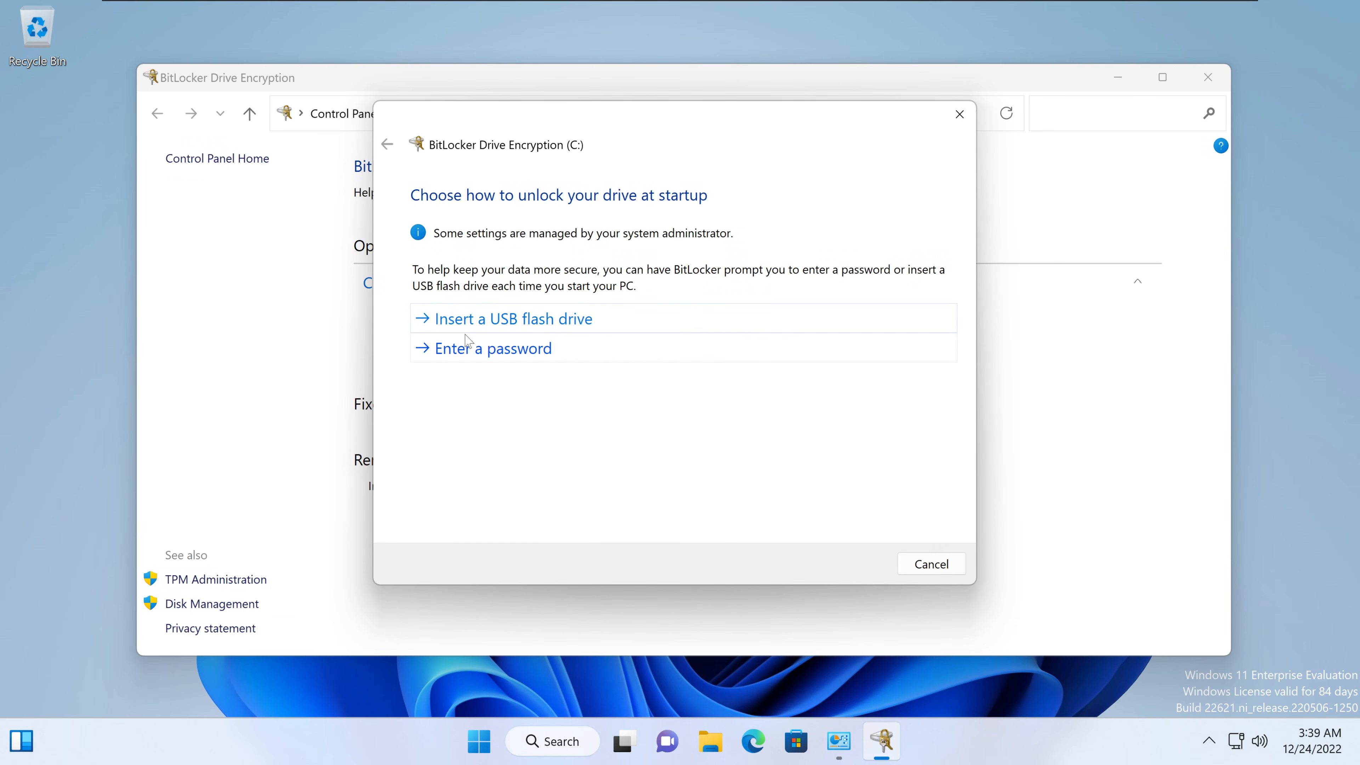
left_click(570, 360)
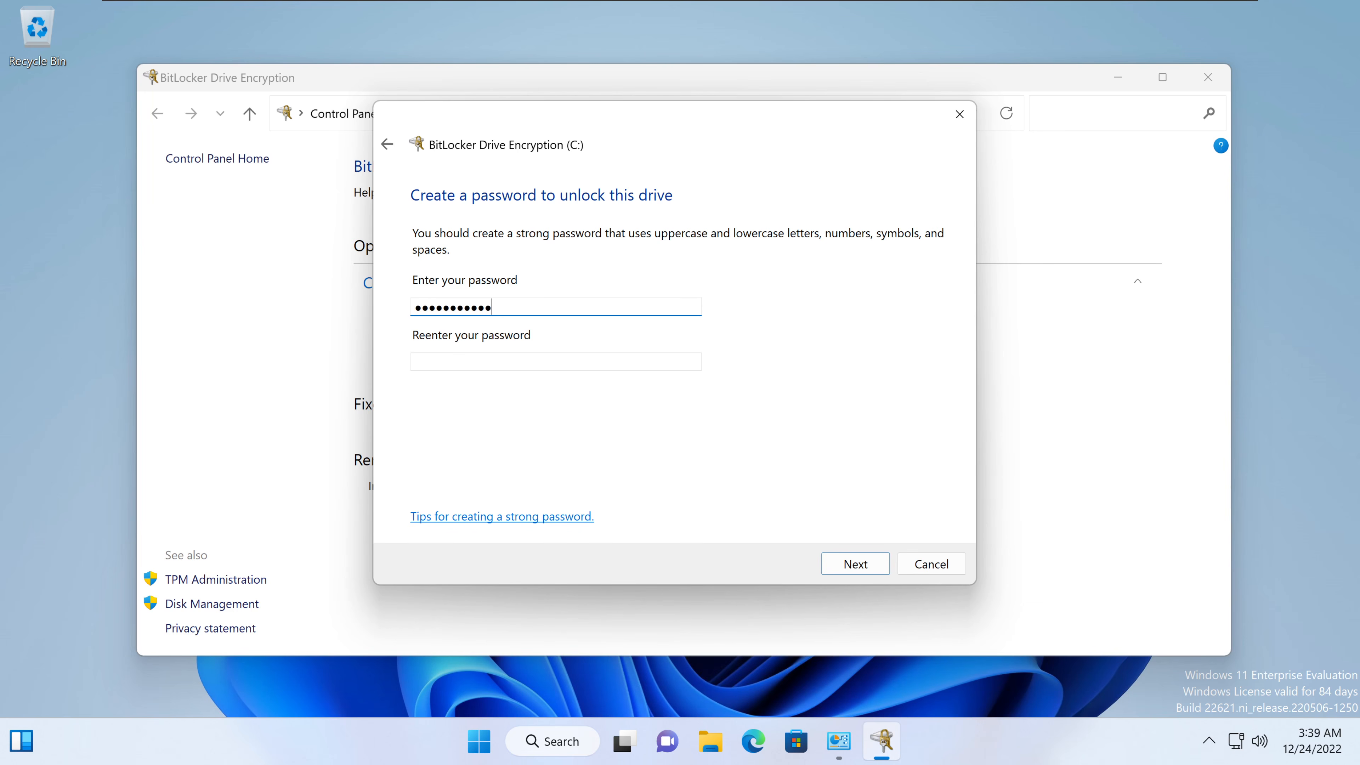
key("Tab")
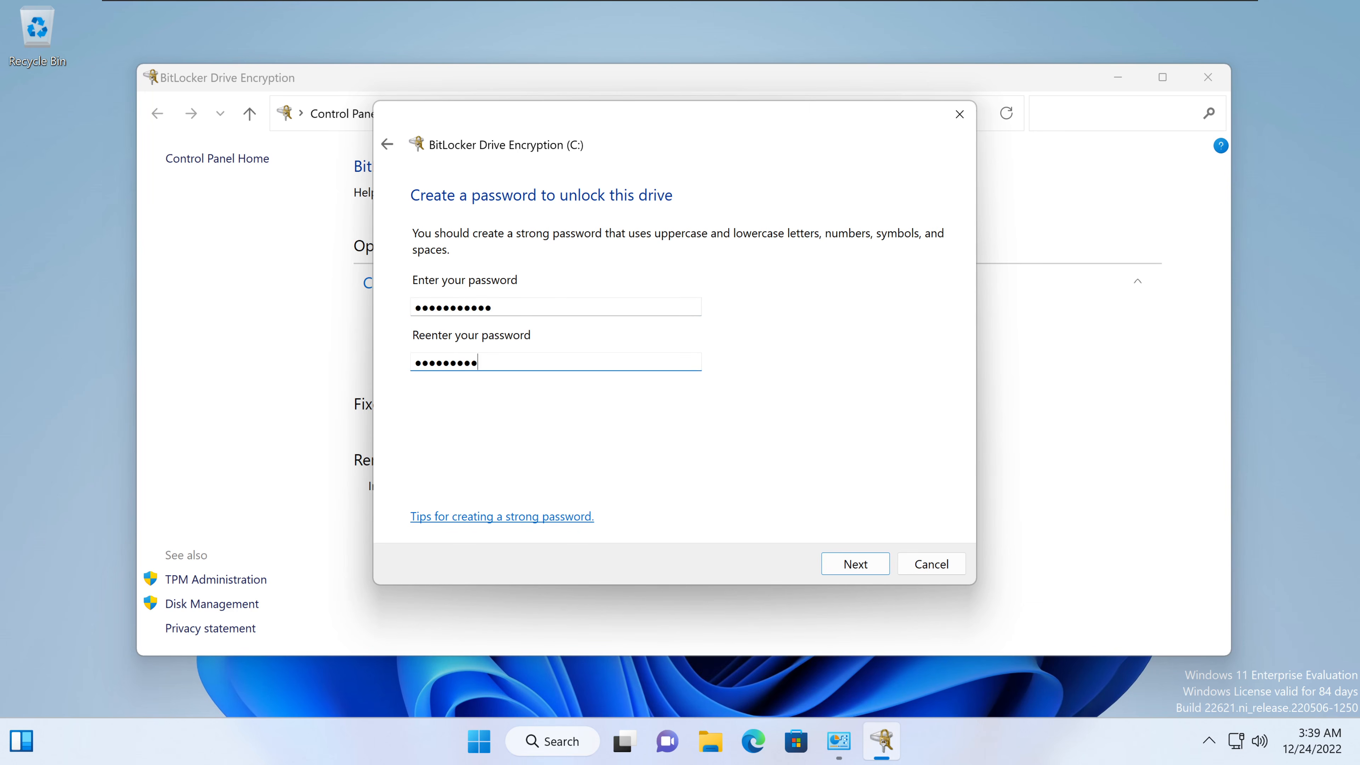
left_click(862, 569)
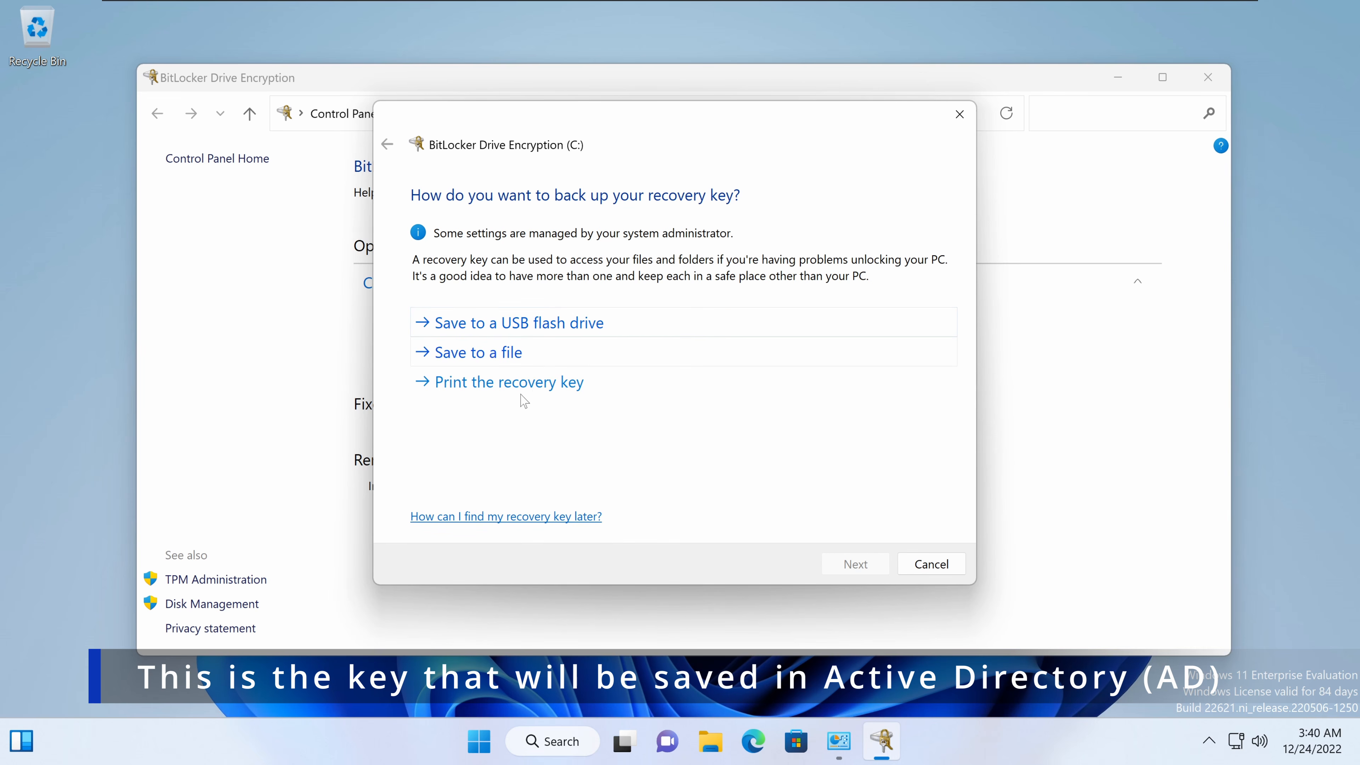
- Choose to back up the recovery key to a file and try to save it in the Documents folder
left_click(484, 355)
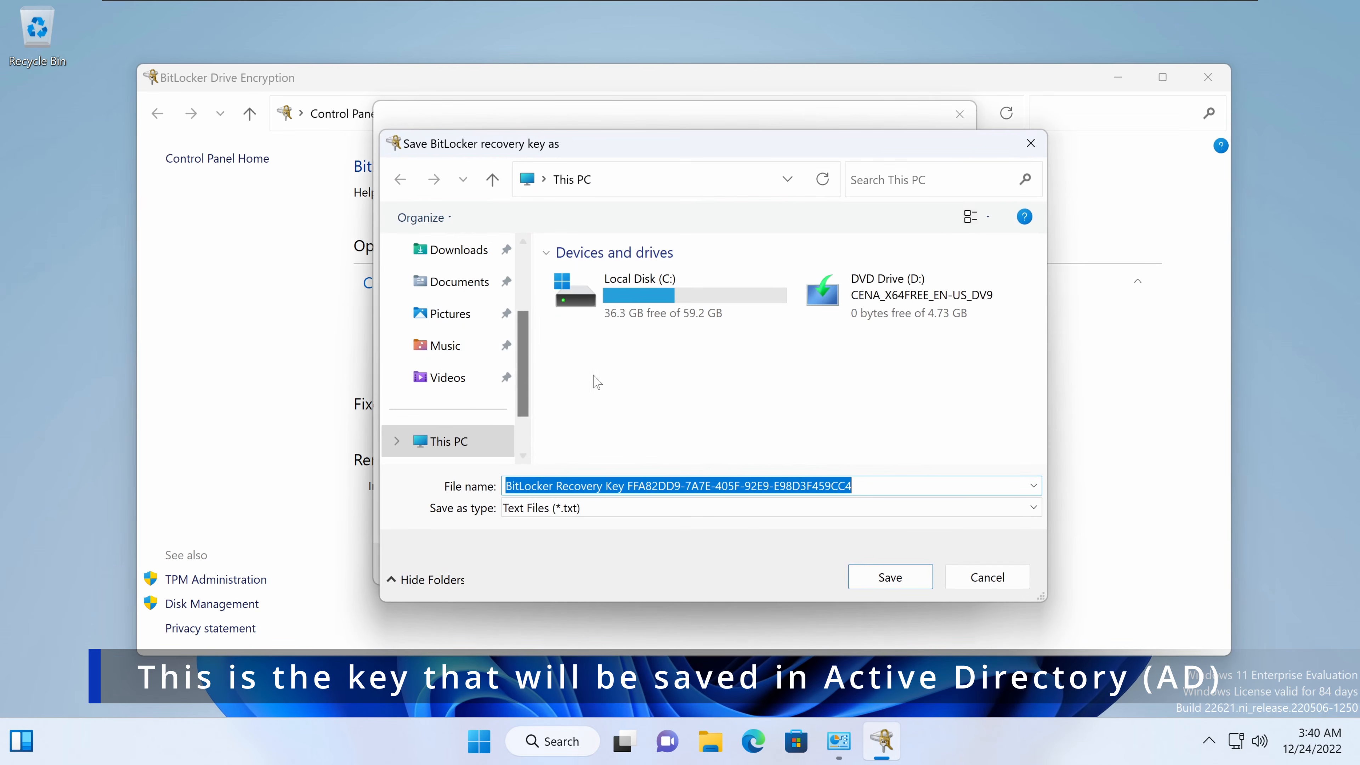
left_click(462, 288)
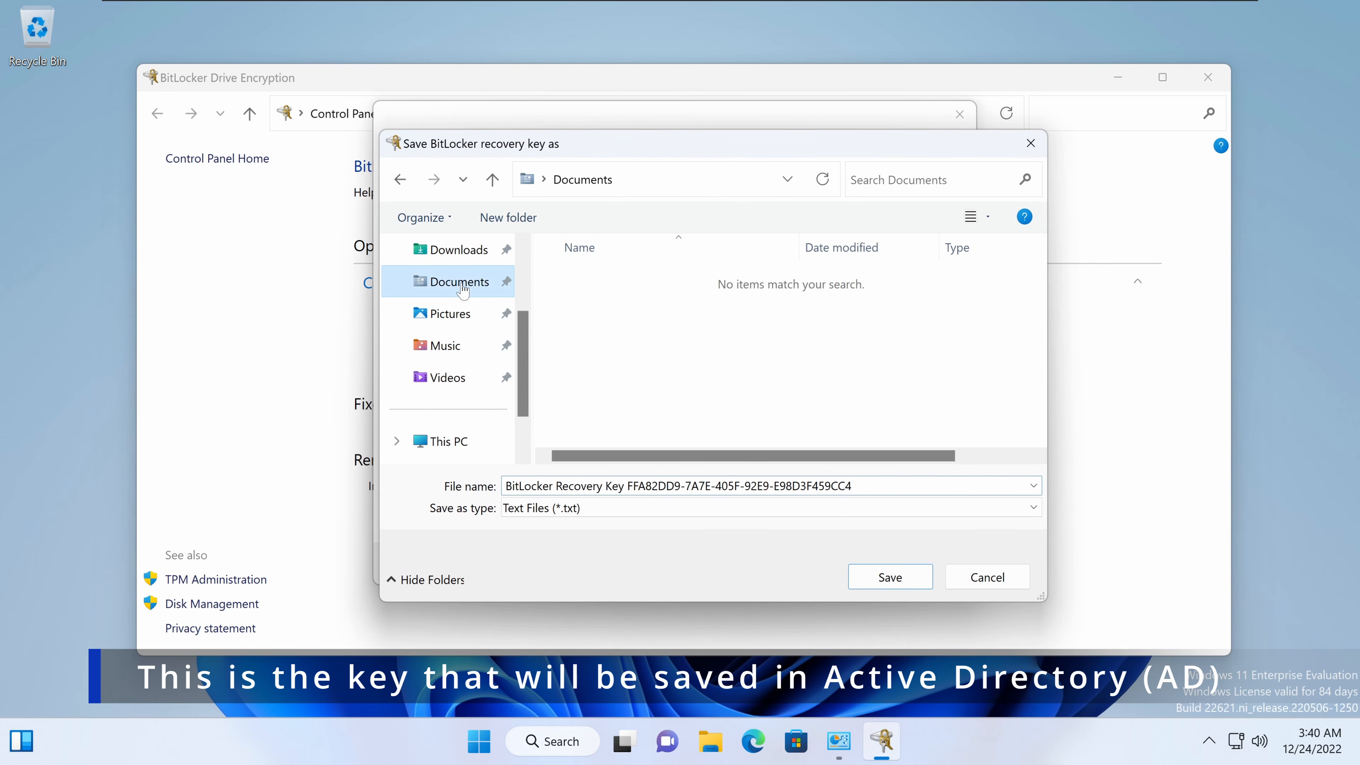
left_click(901, 581)
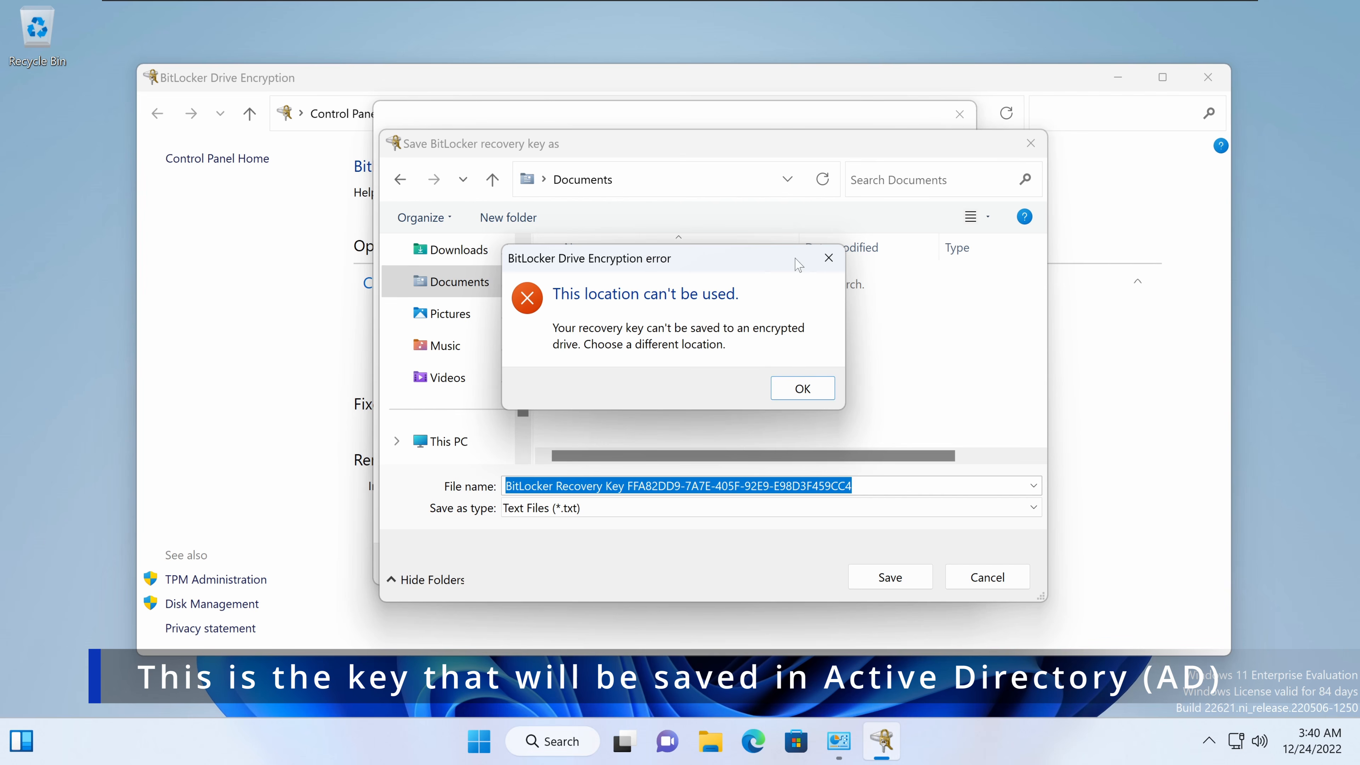
left_click(830, 260)
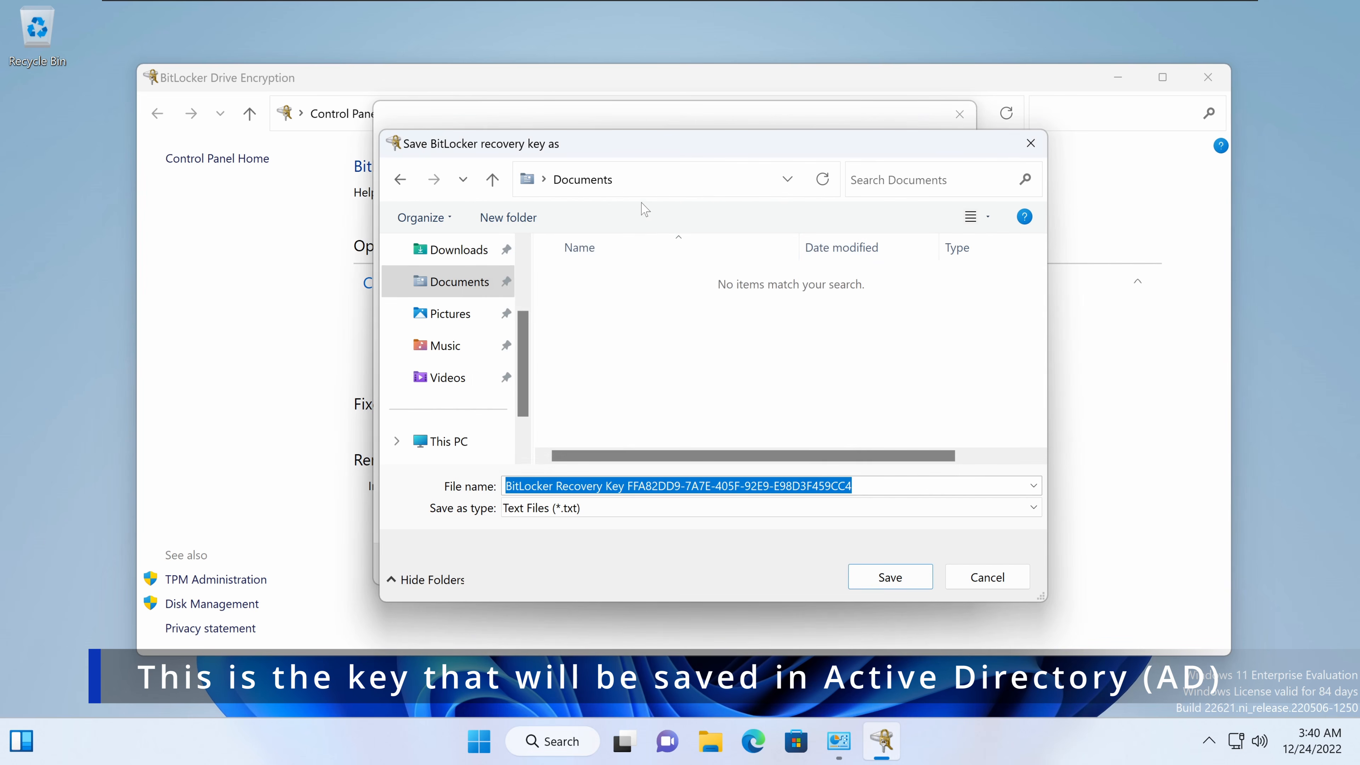
- Save the recovery key file to the network share \\ssserv2022\SH_Managers
type("\\\\ssserv2022\\SH_Managers")
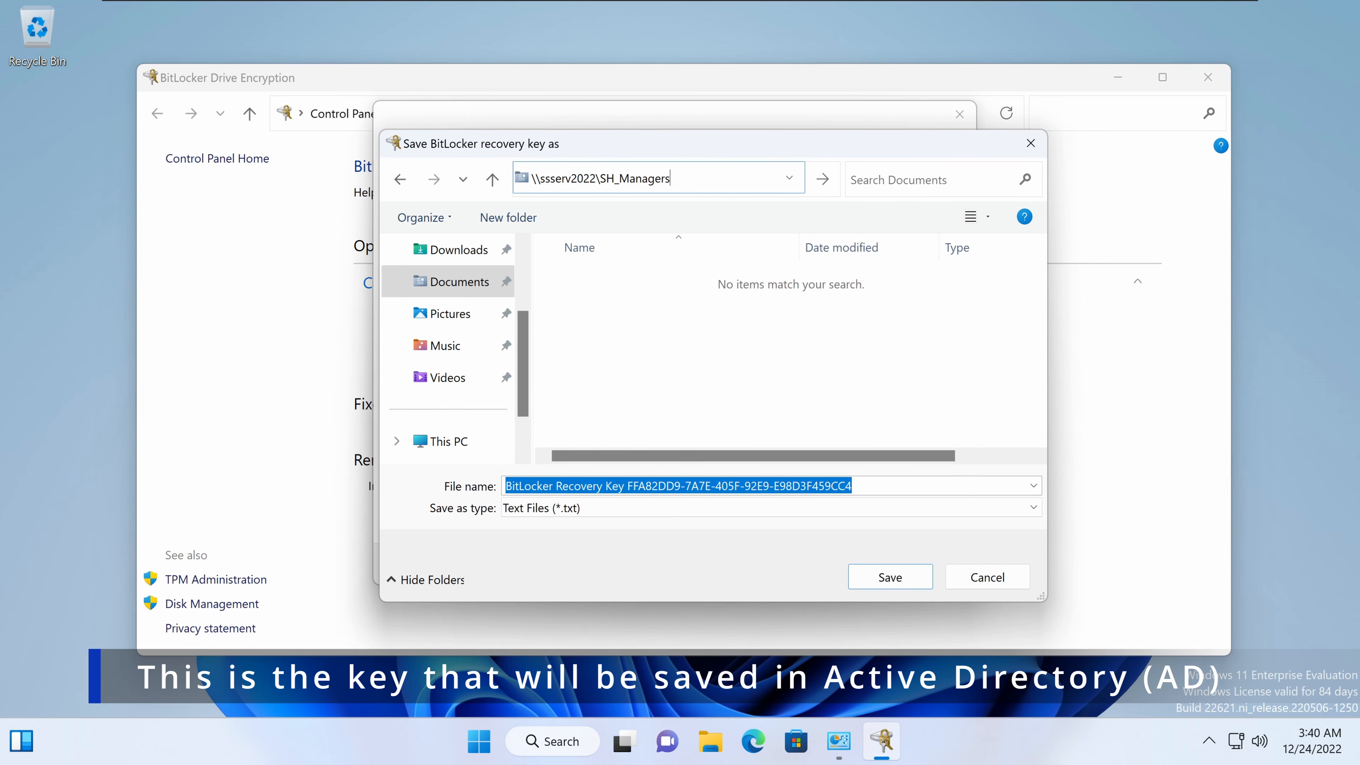
key("Return")
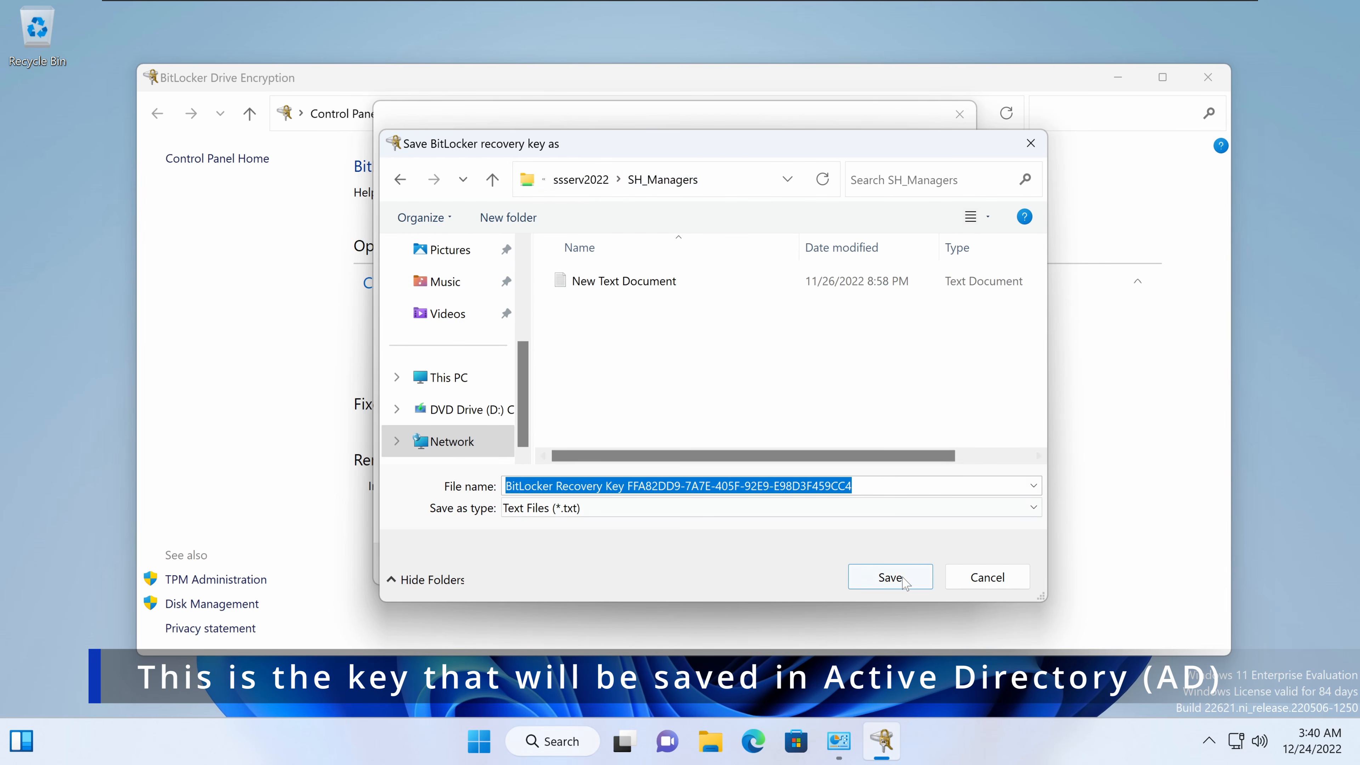
left_click(890, 577)
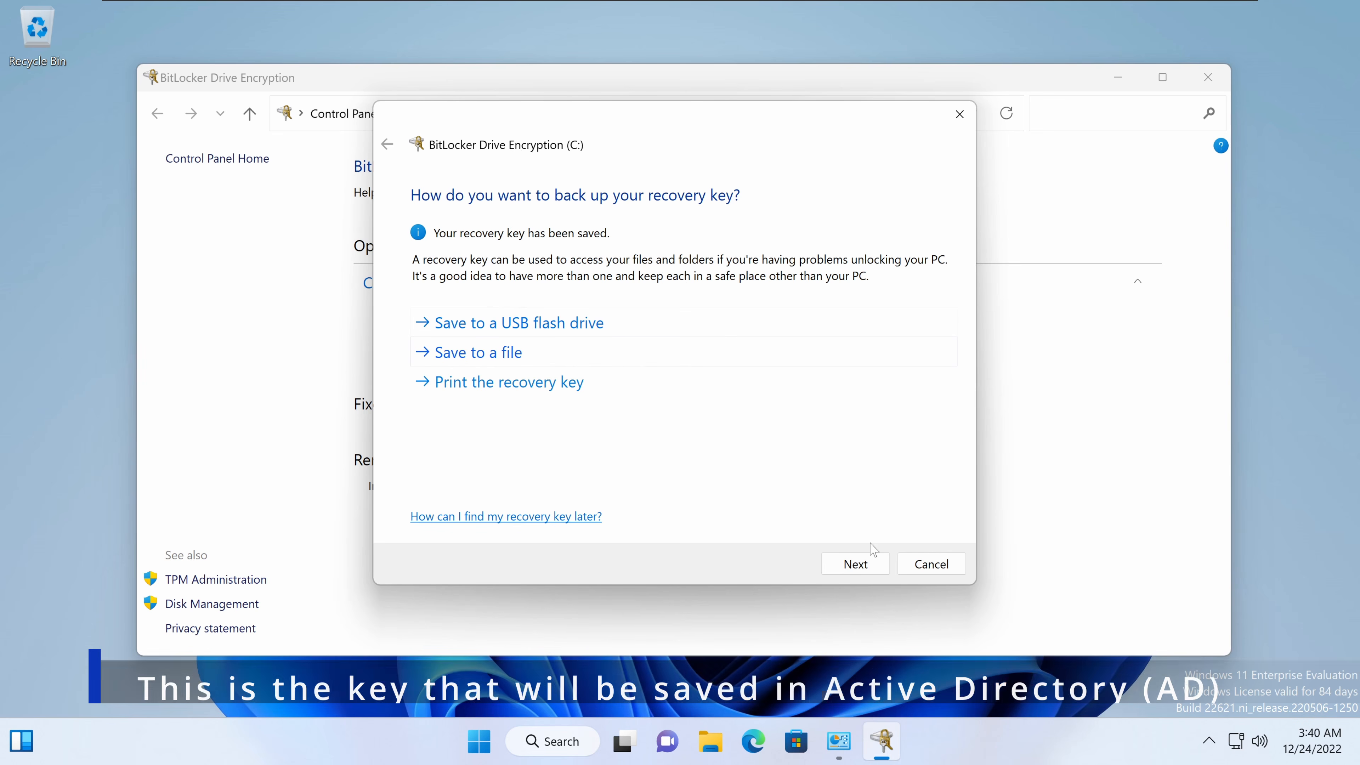
- Proceed with the new encryption mode and the BitLocker system check, and try to restart the computer
left_click(858, 565)
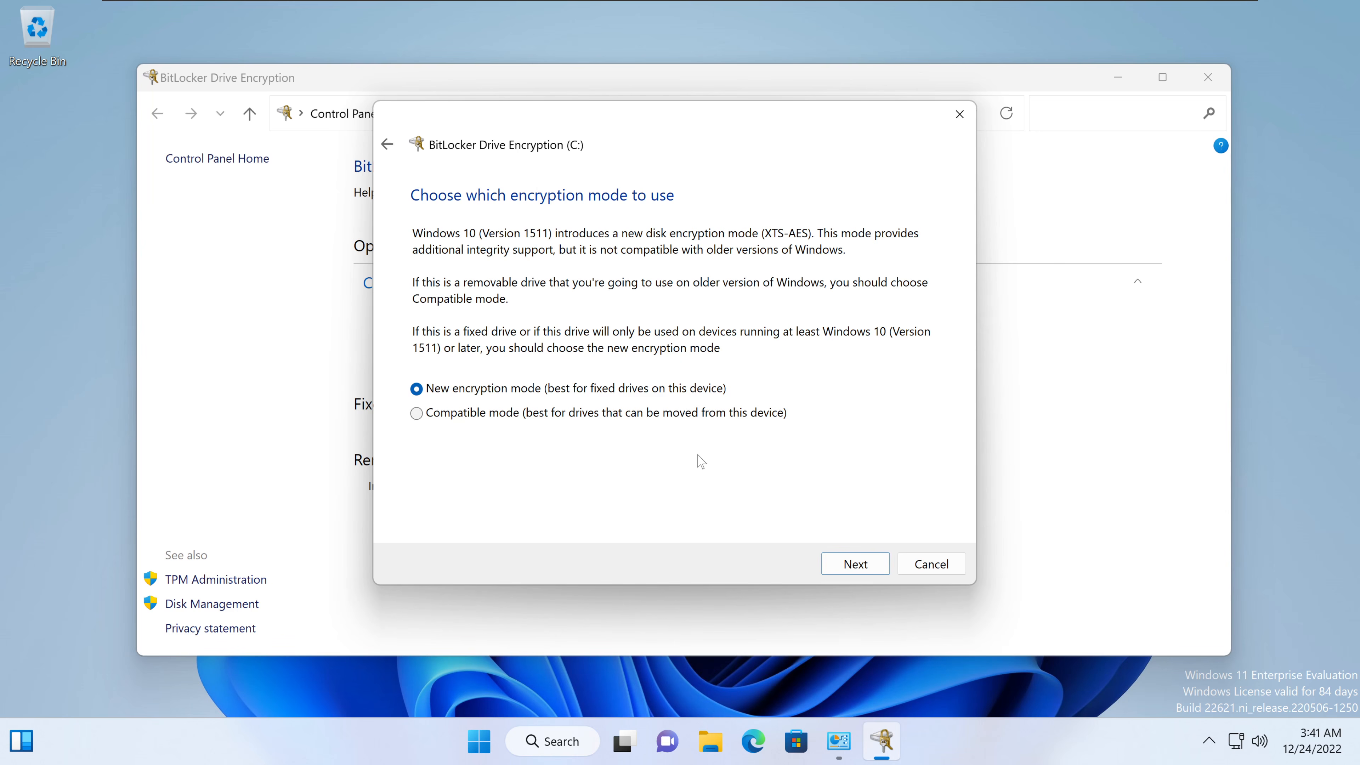
left_click(843, 563)
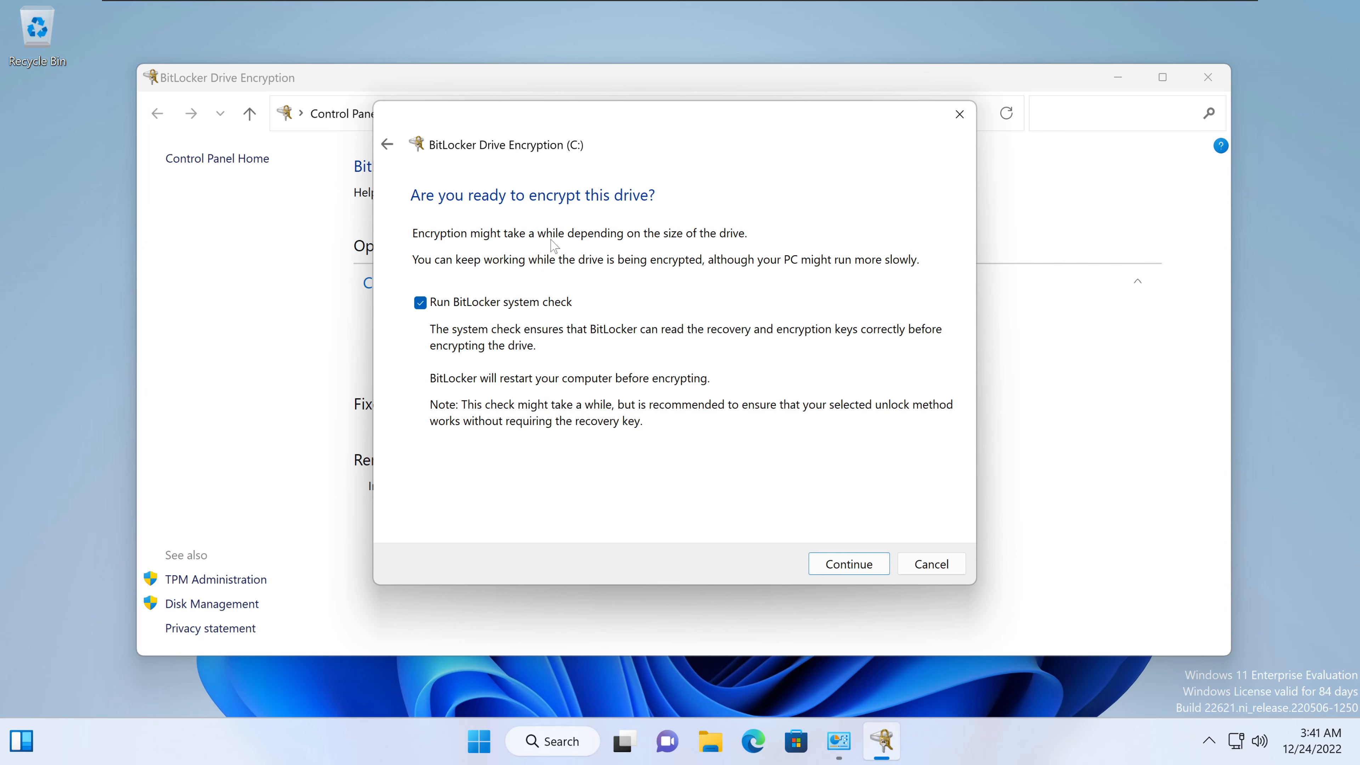
left_click(852, 564)
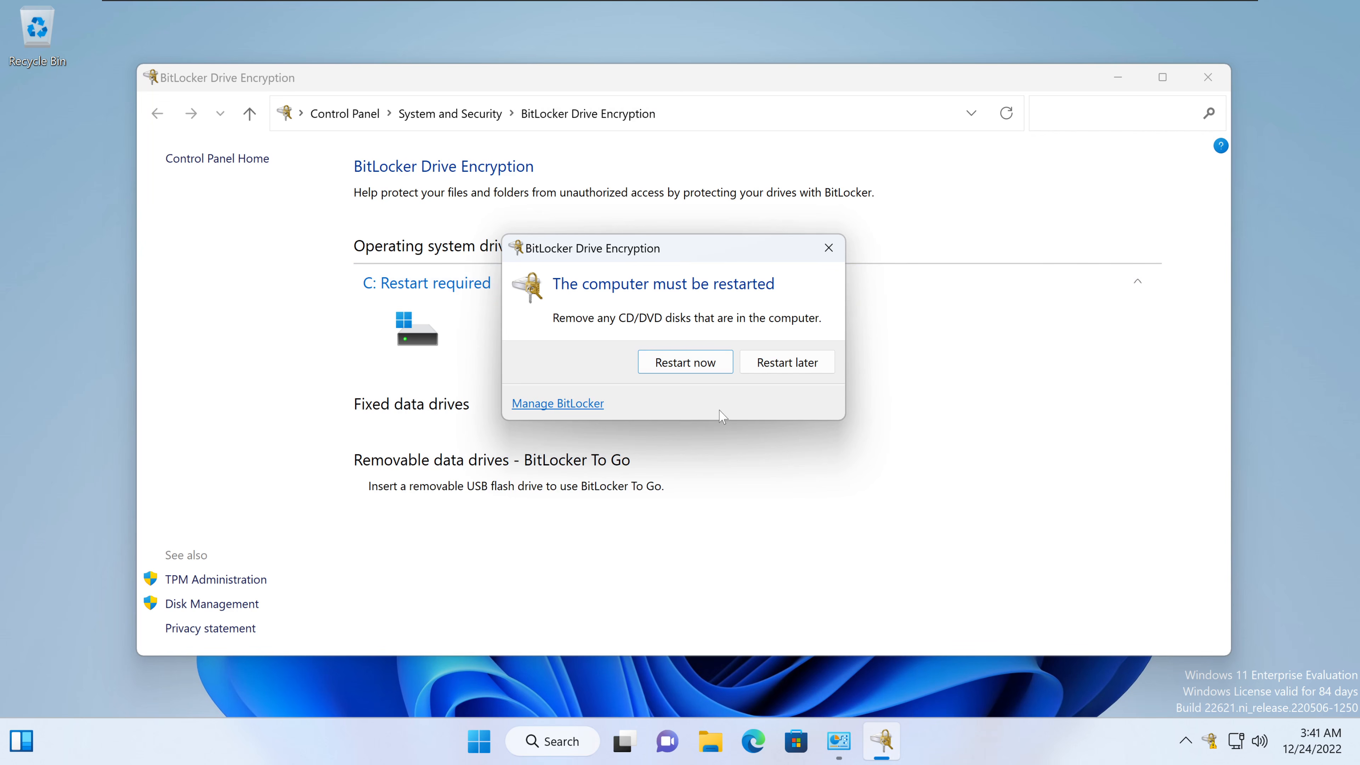
left_click(694, 368)
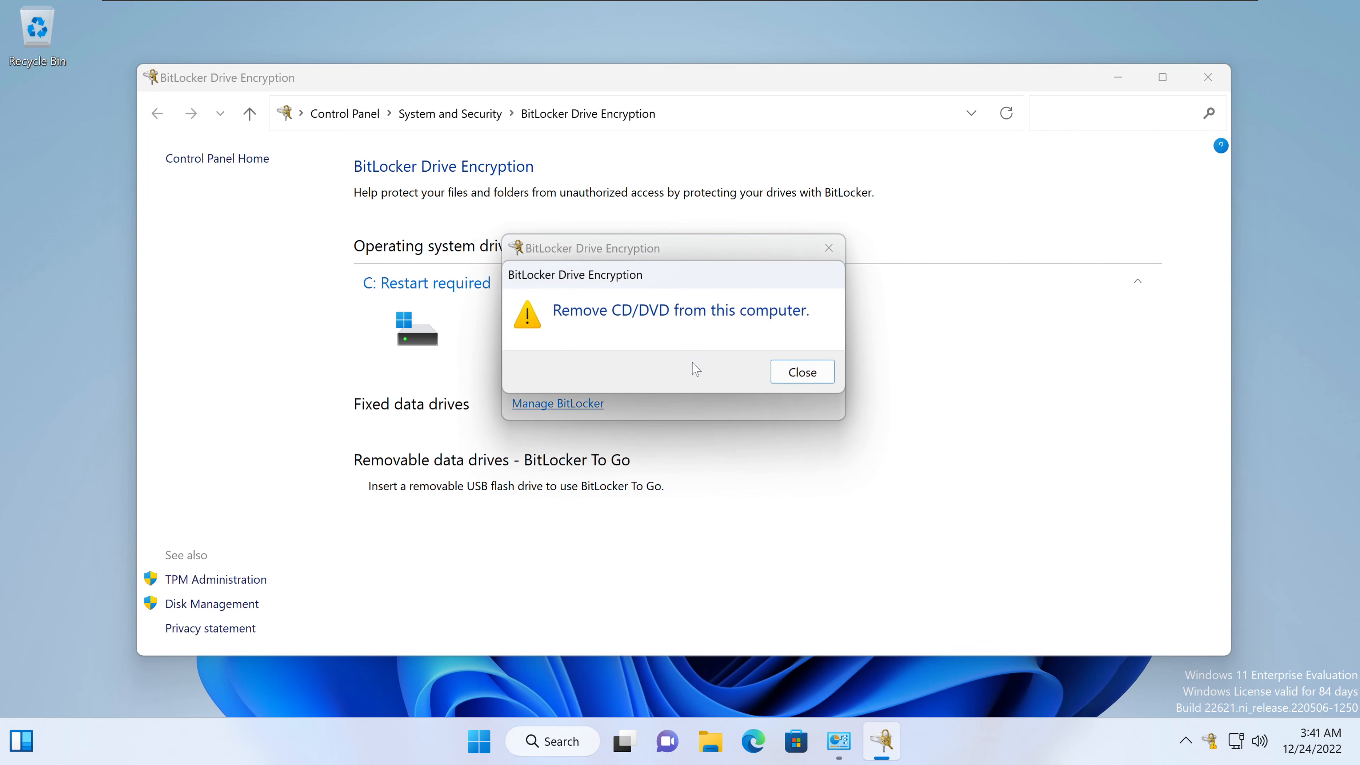
left_click(803, 373)
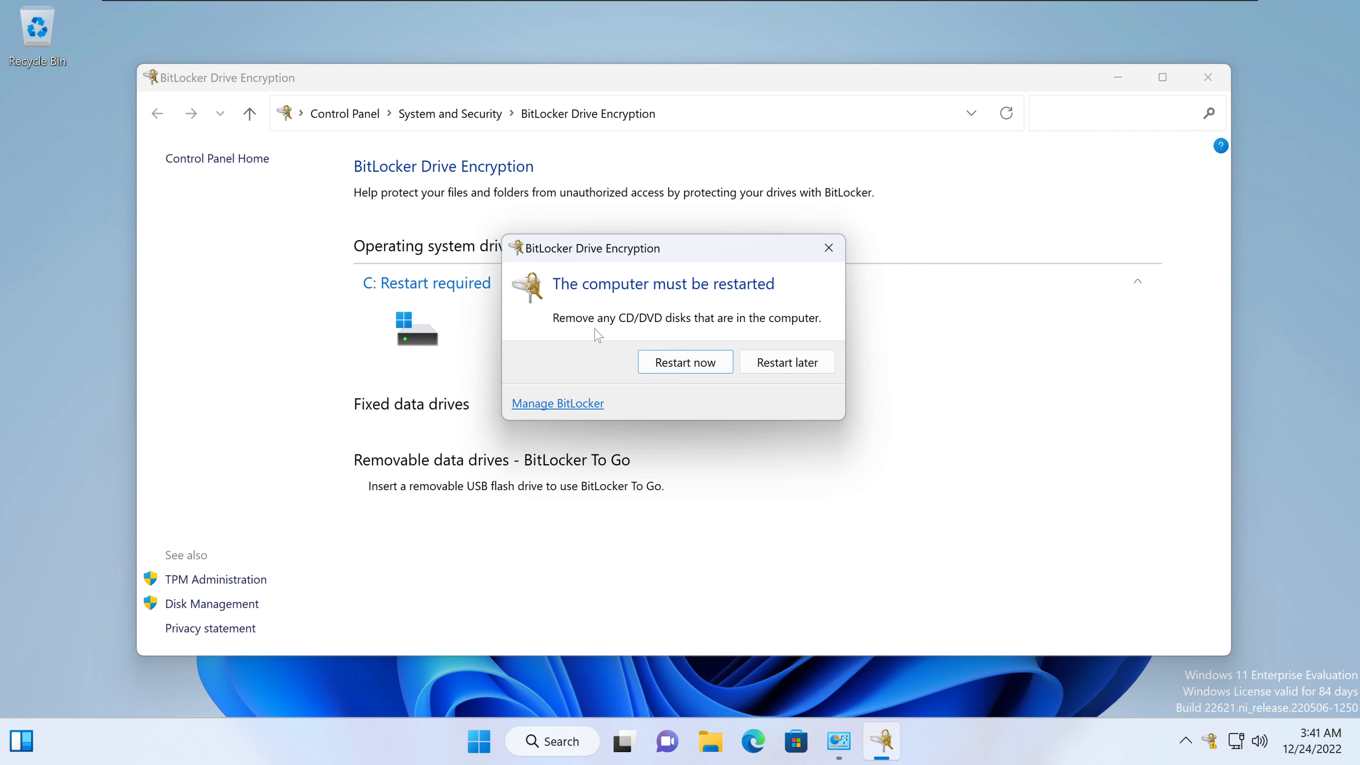
- Eject the disc from DVD Drive (D:) in File Explorer and close the window
left_click(710, 741)
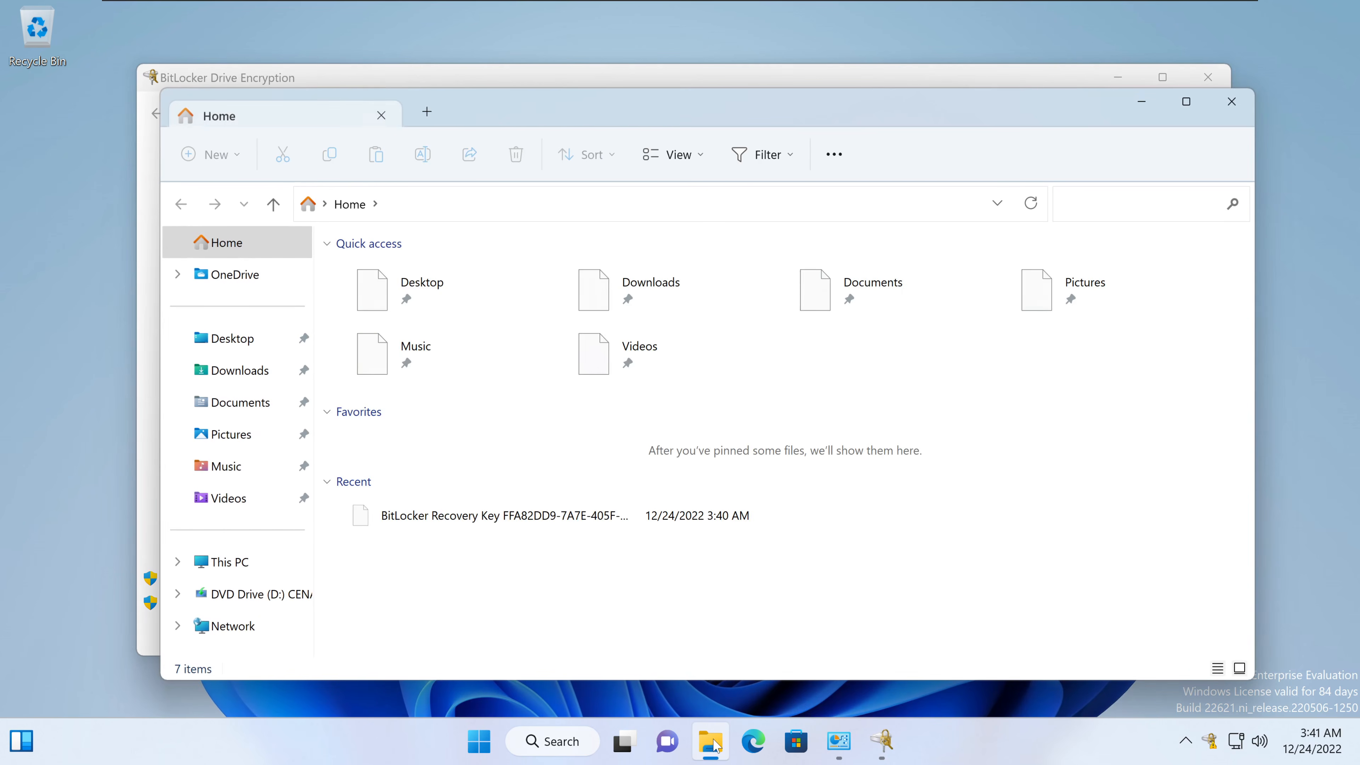
left_click(254, 560)
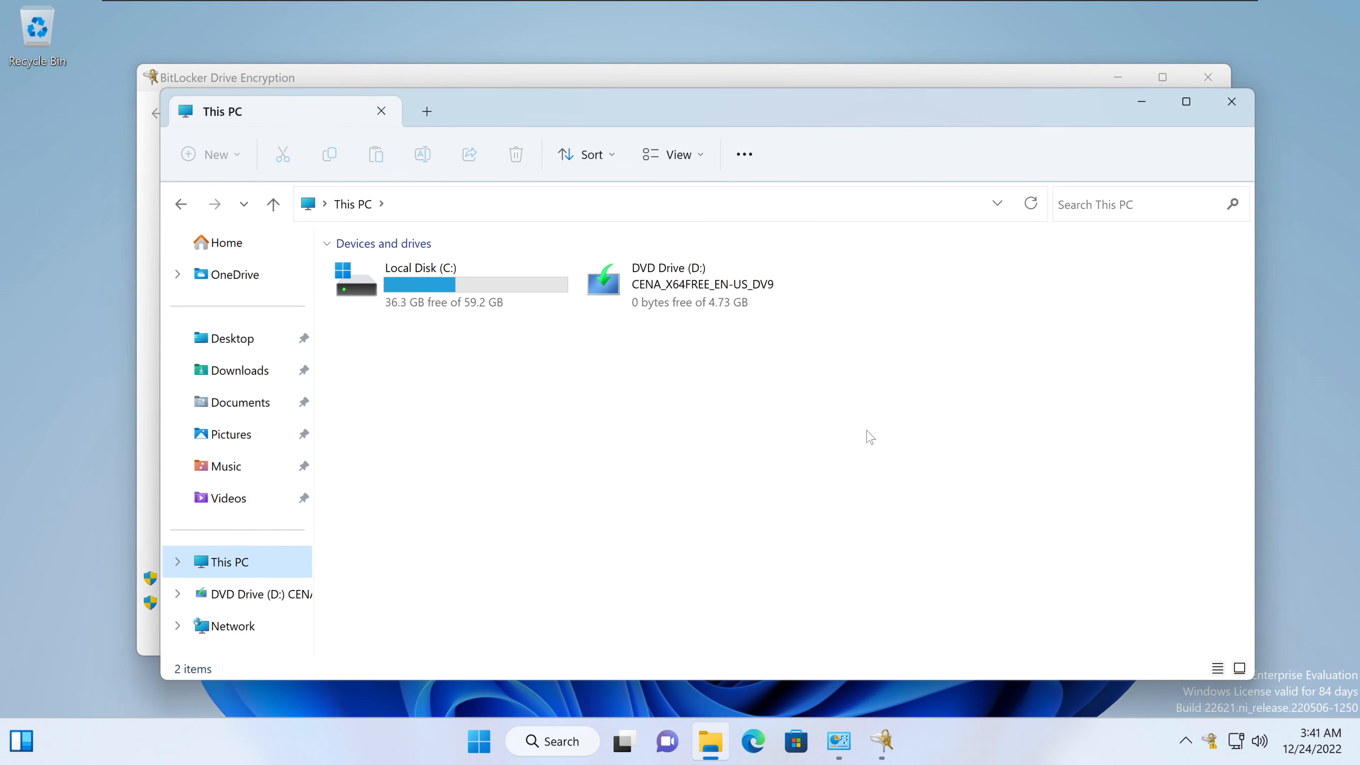
right_click(758, 292)
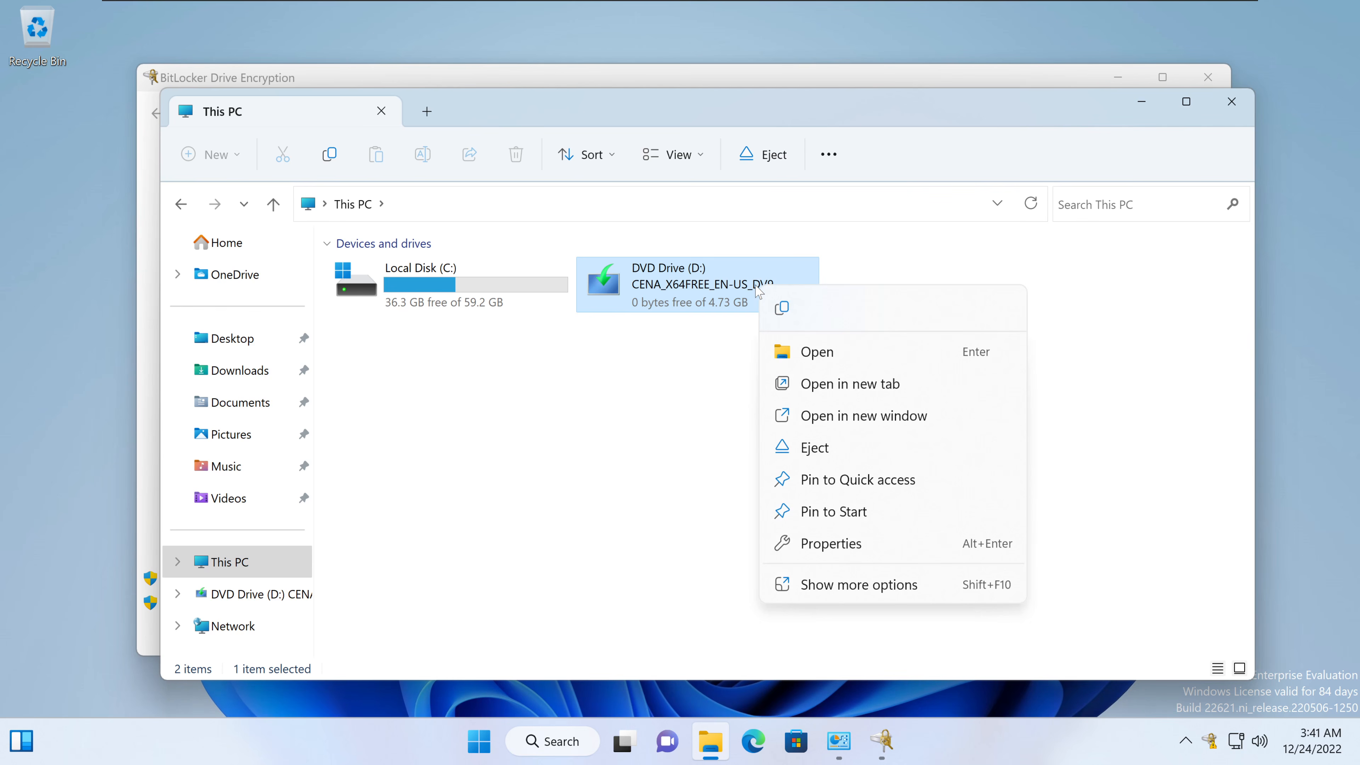
left_click(827, 449)
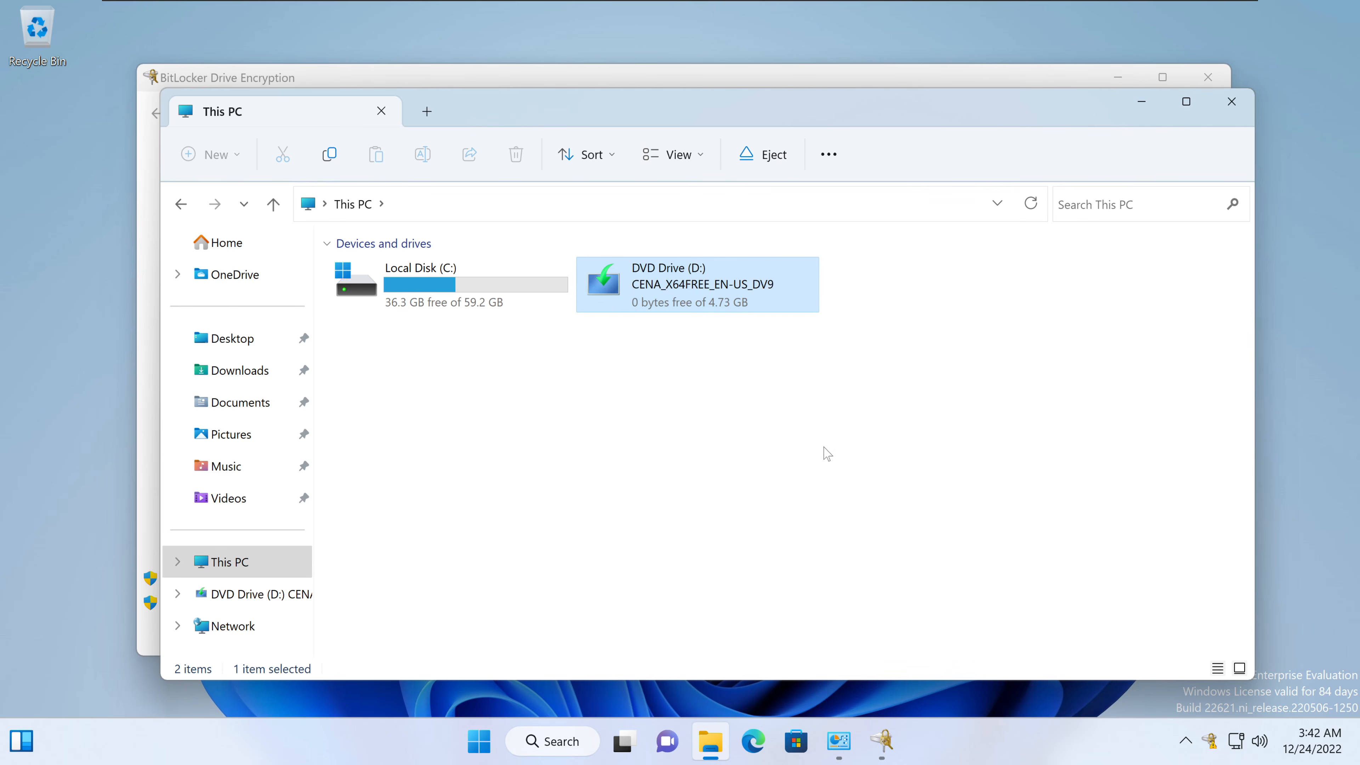
left_click(1231, 101)
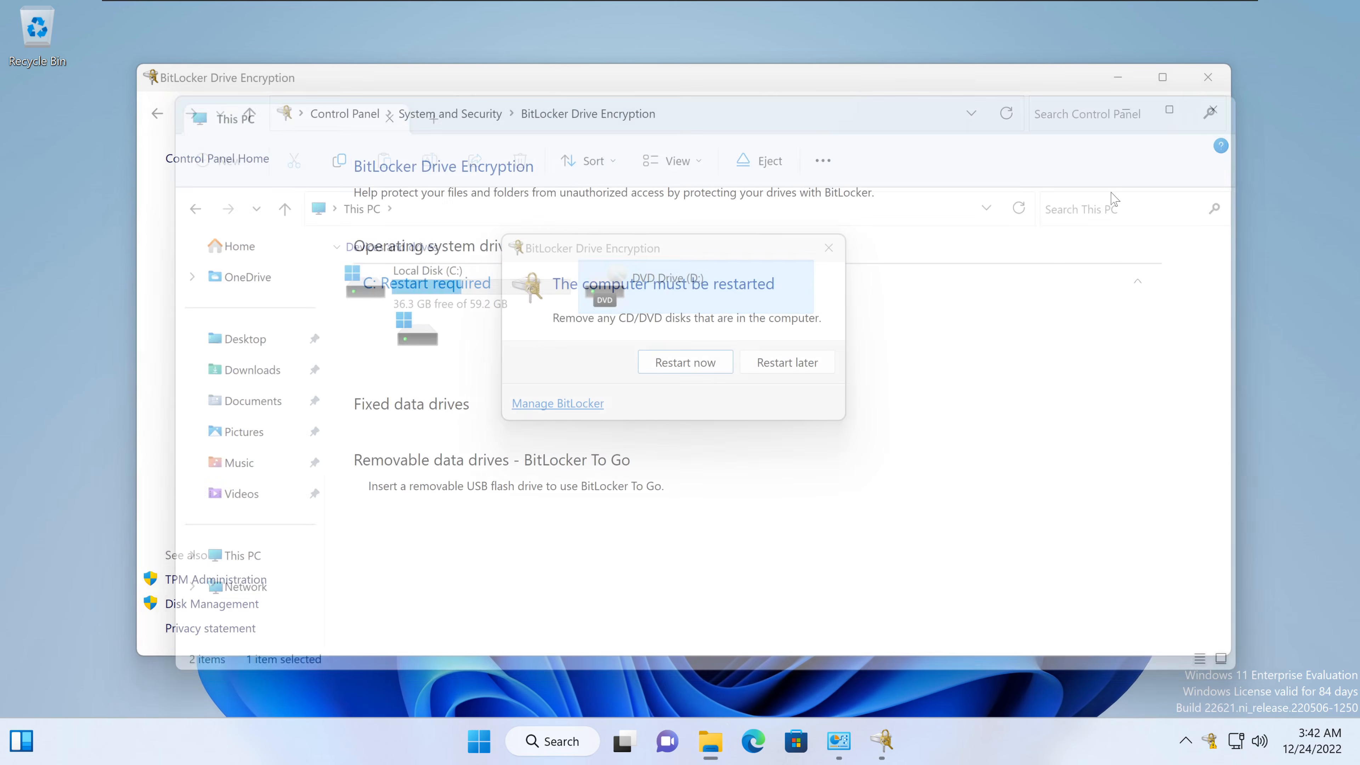
- Restart the client computer and unlock the drive at startup with the BitLocker password
left_click(701, 366)
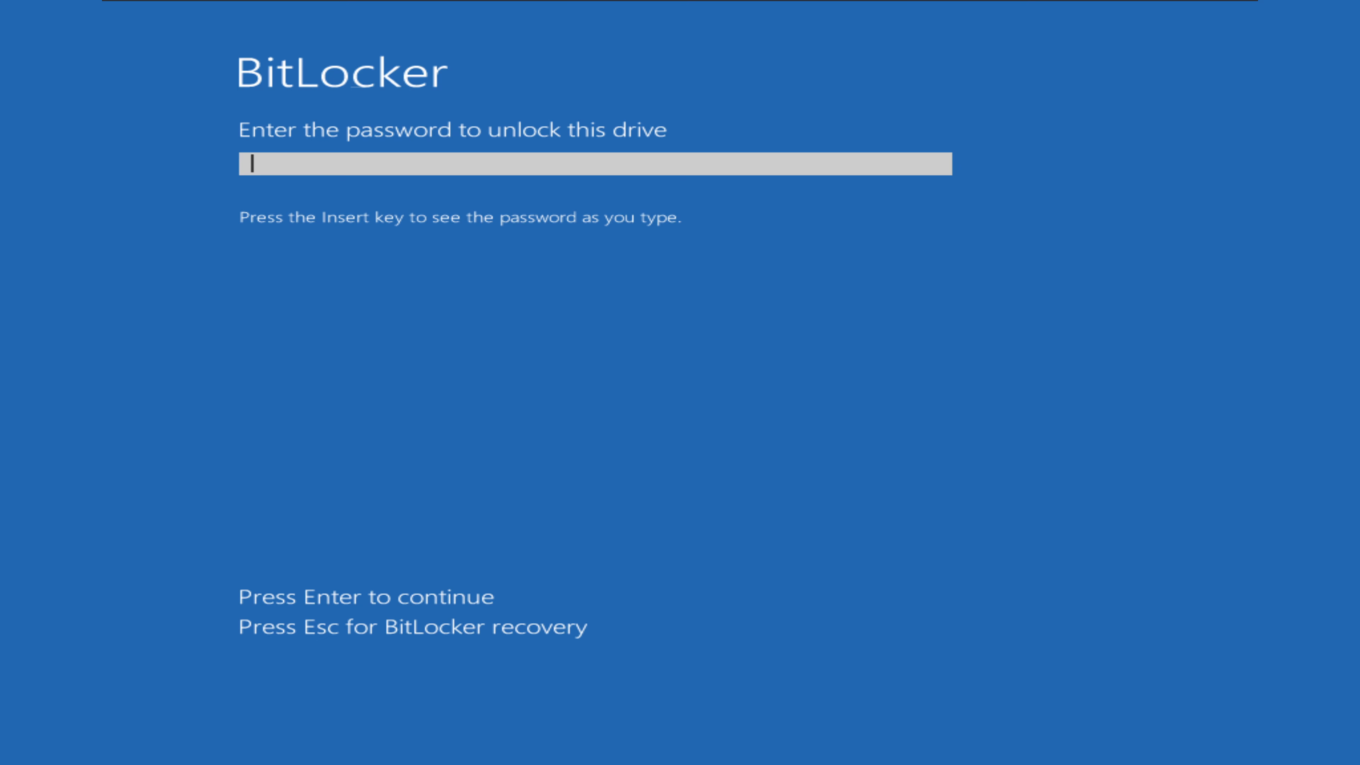
type("************")
key("Return")
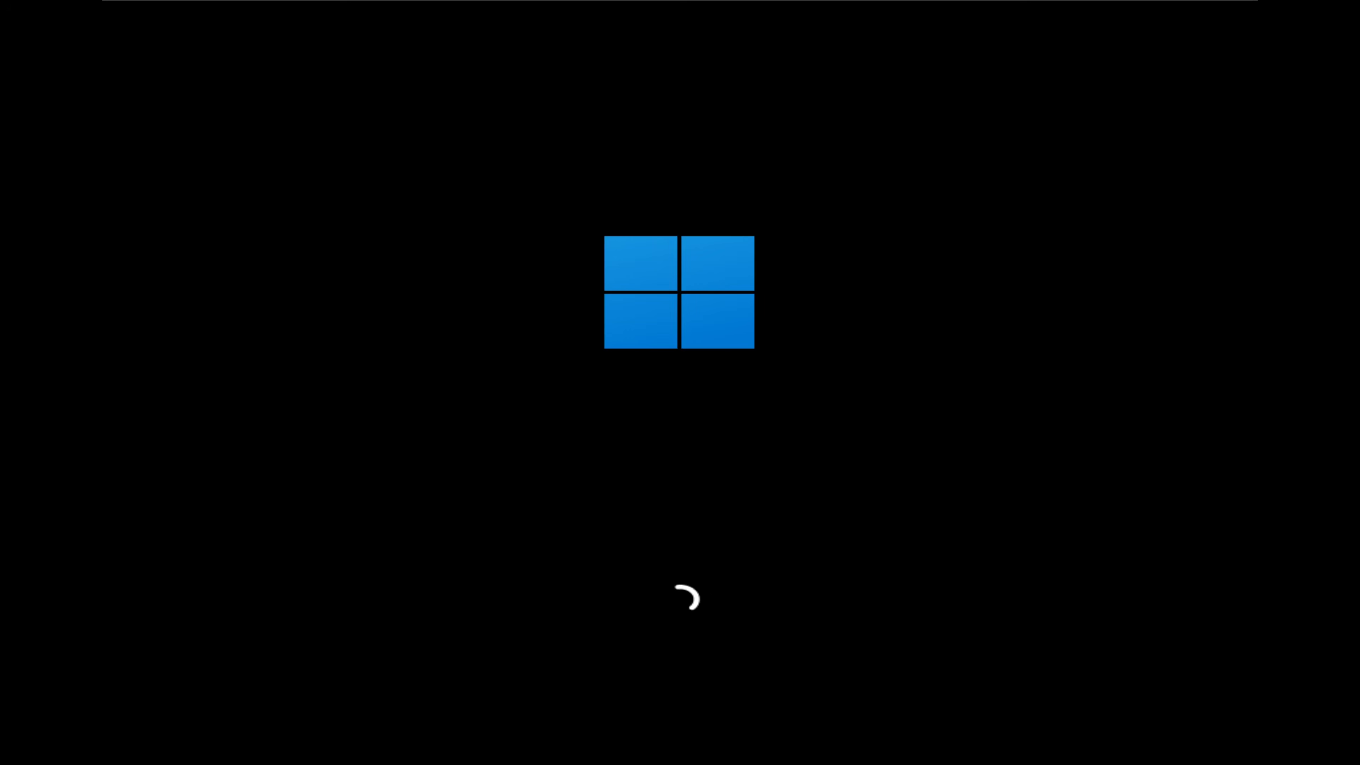
- Switch to the Windows Server 2022 virtual machine and bring up Active Directory Users and Computers
mouse_move(540, 2)
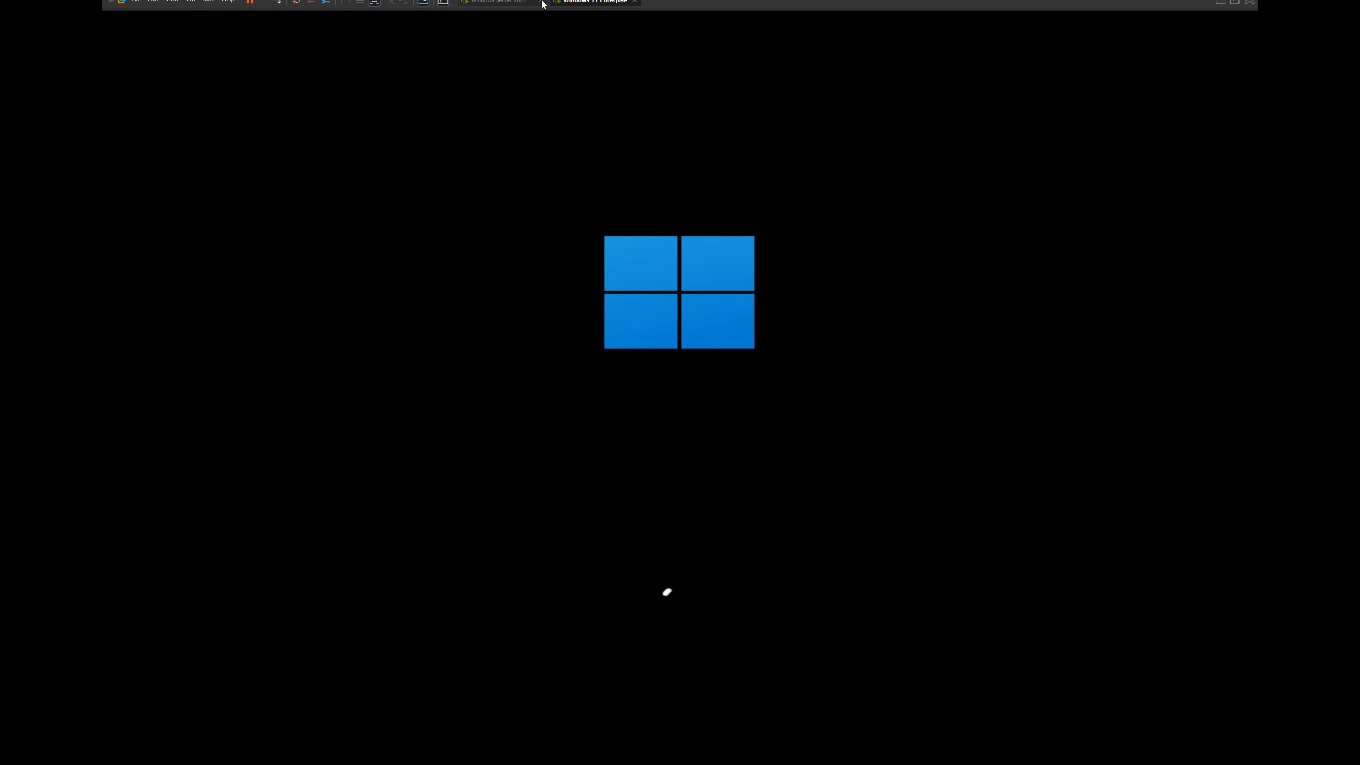
left_click(502, 9)
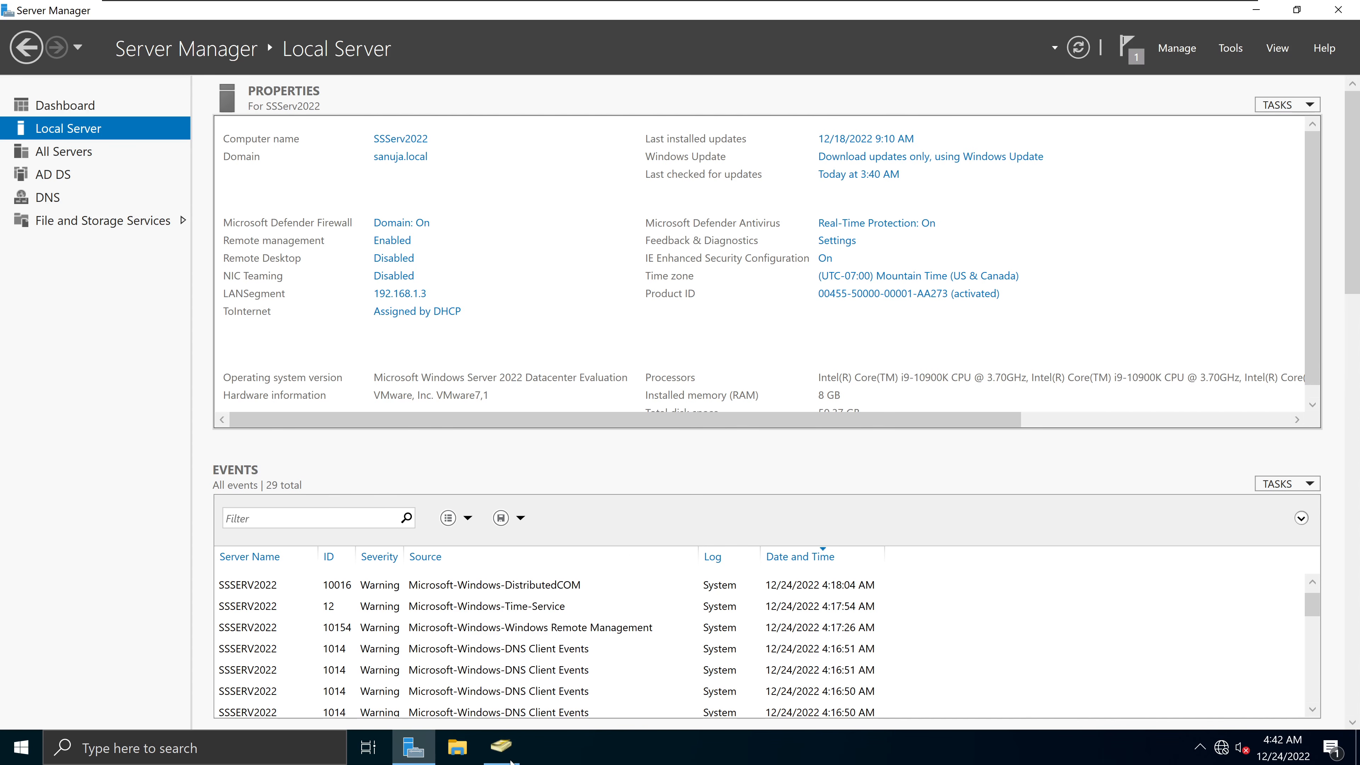
left_click(508, 755)
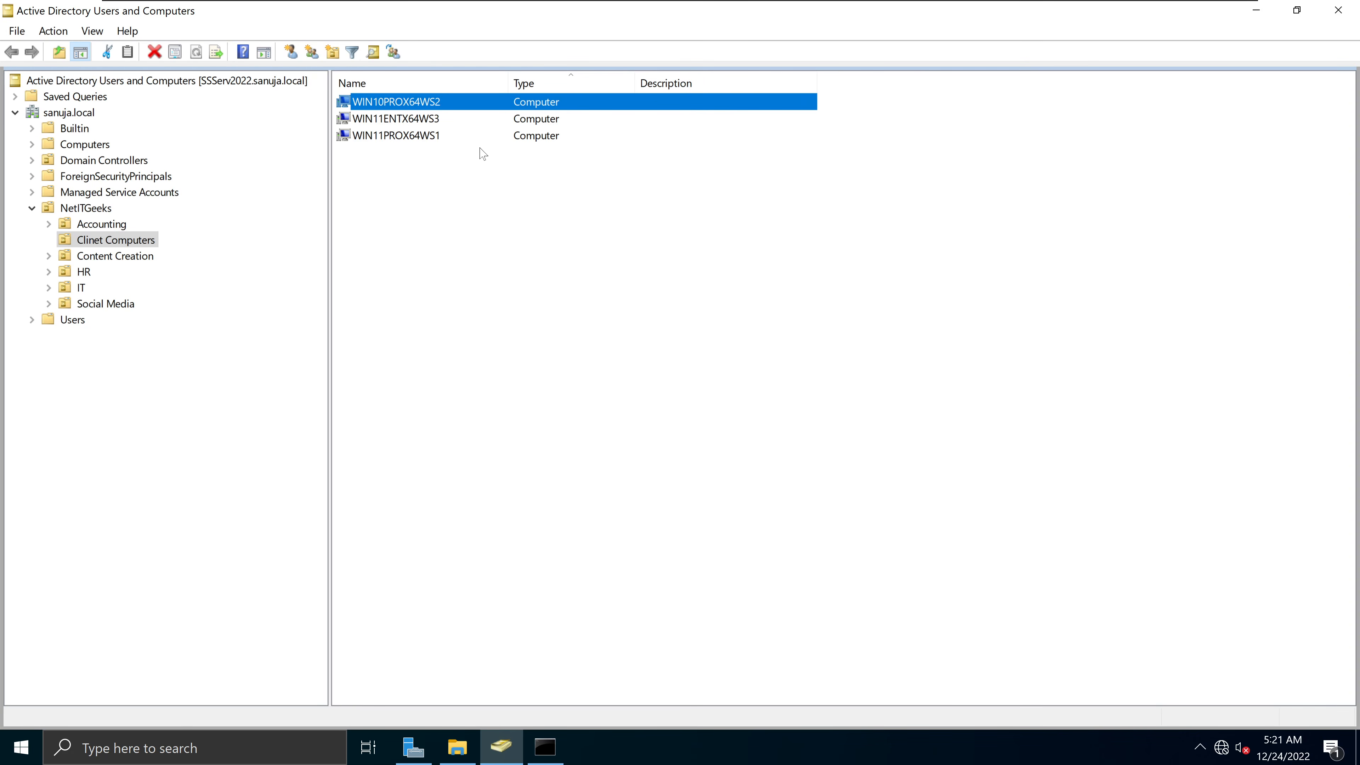
- Open the properties of computer WIN11ENTX64WS3 and examine its stored BitLocker recovery password details
left_click(404, 120)
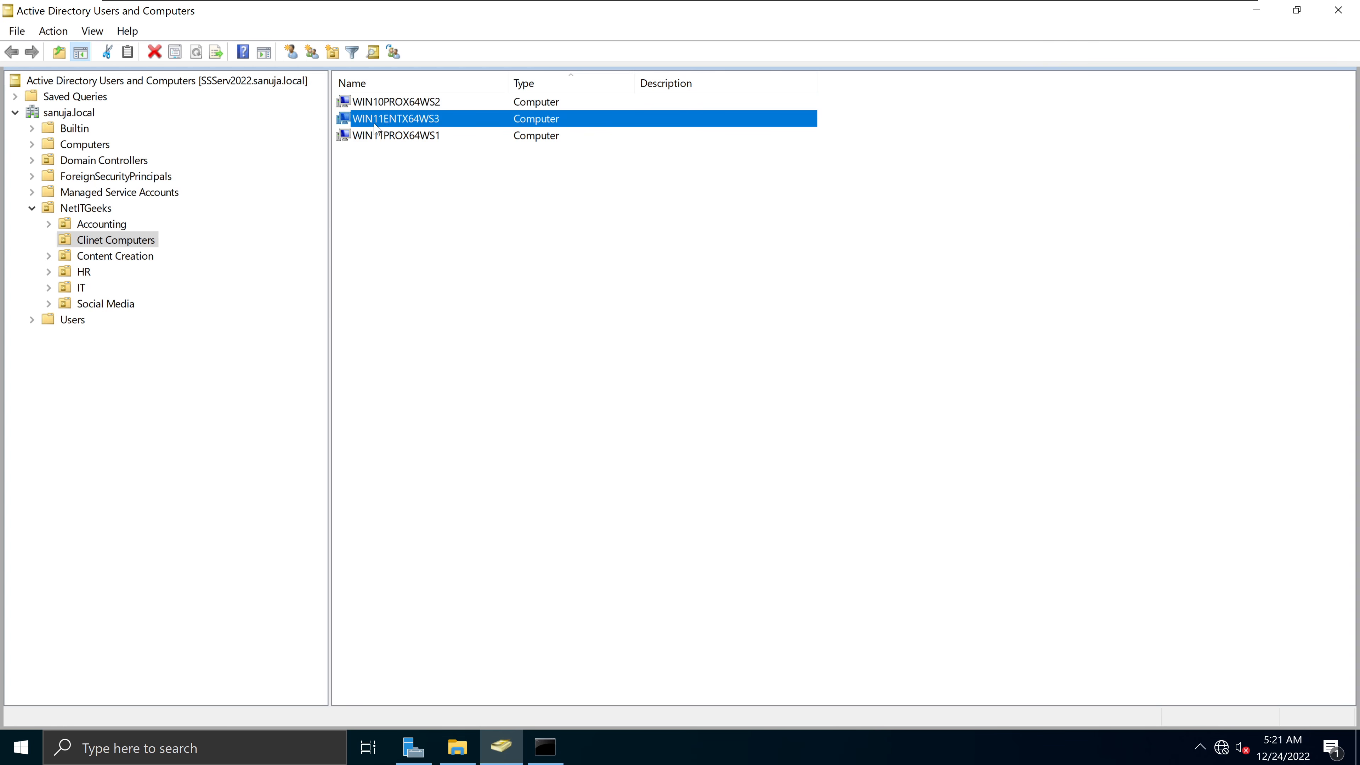
double_click(462, 129)
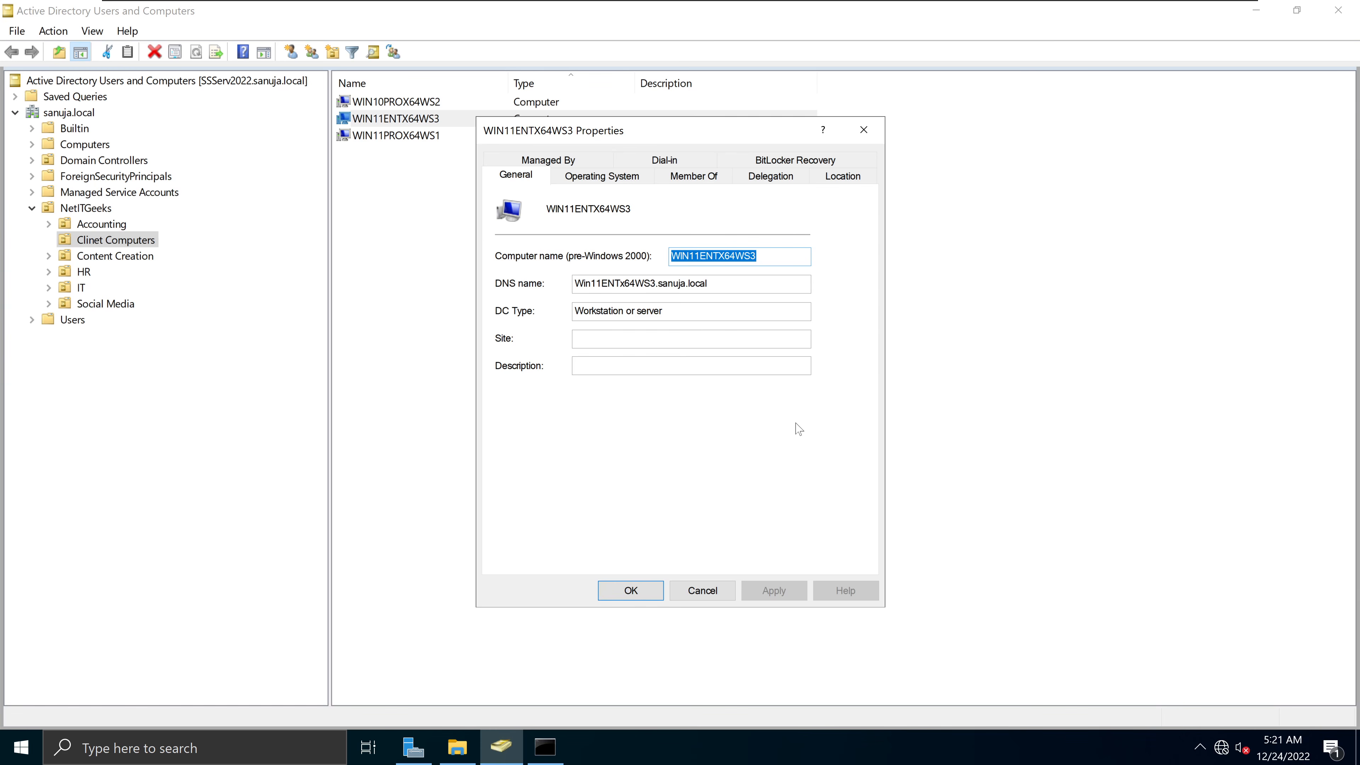
left_click(796, 167)
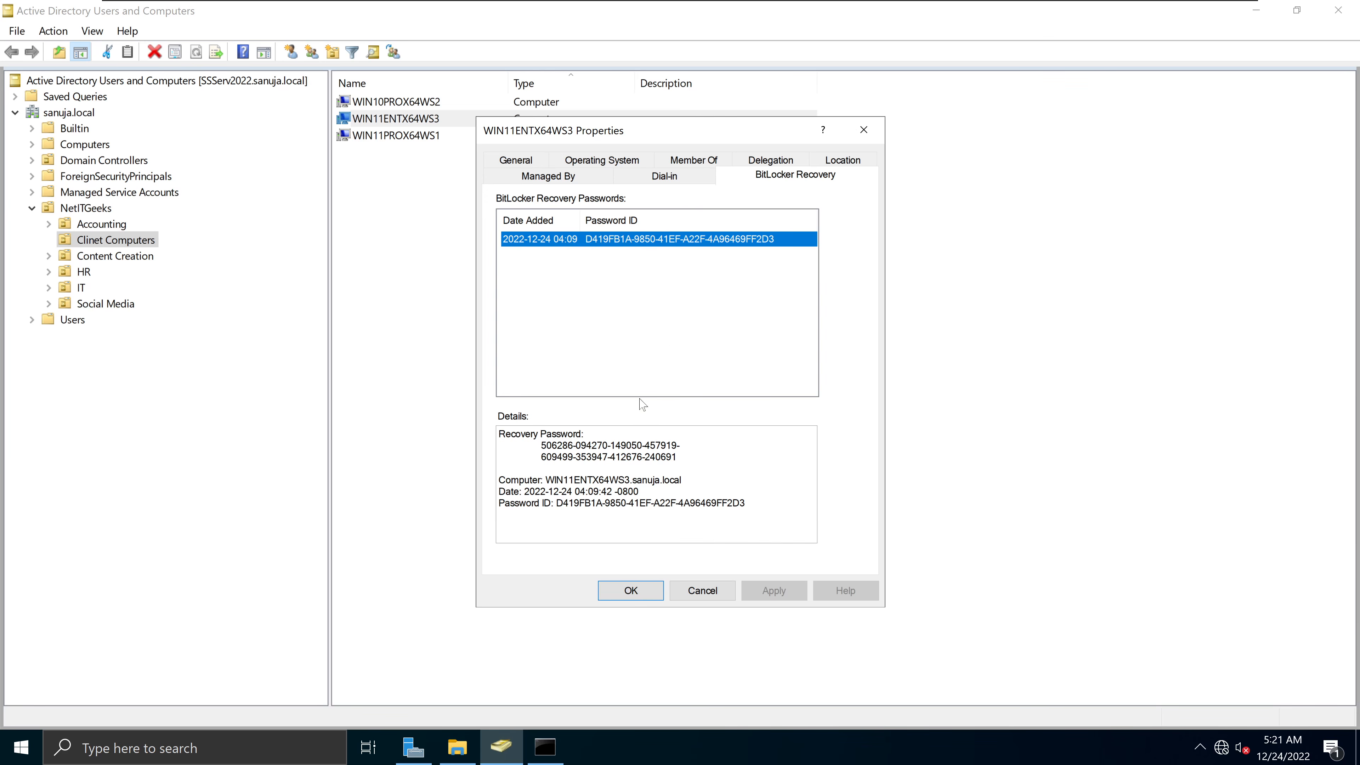
left_click_drag(541, 445, 685, 515)
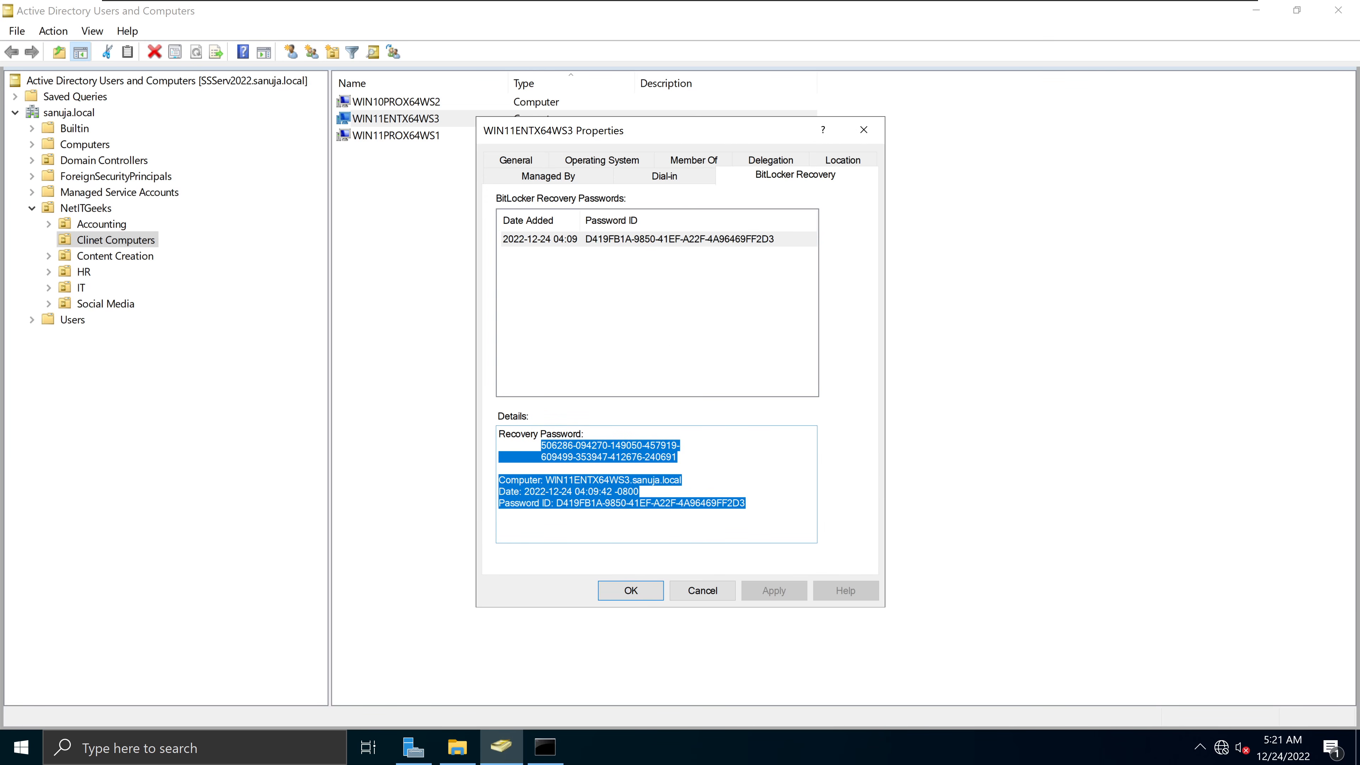
left_click(685, 516)
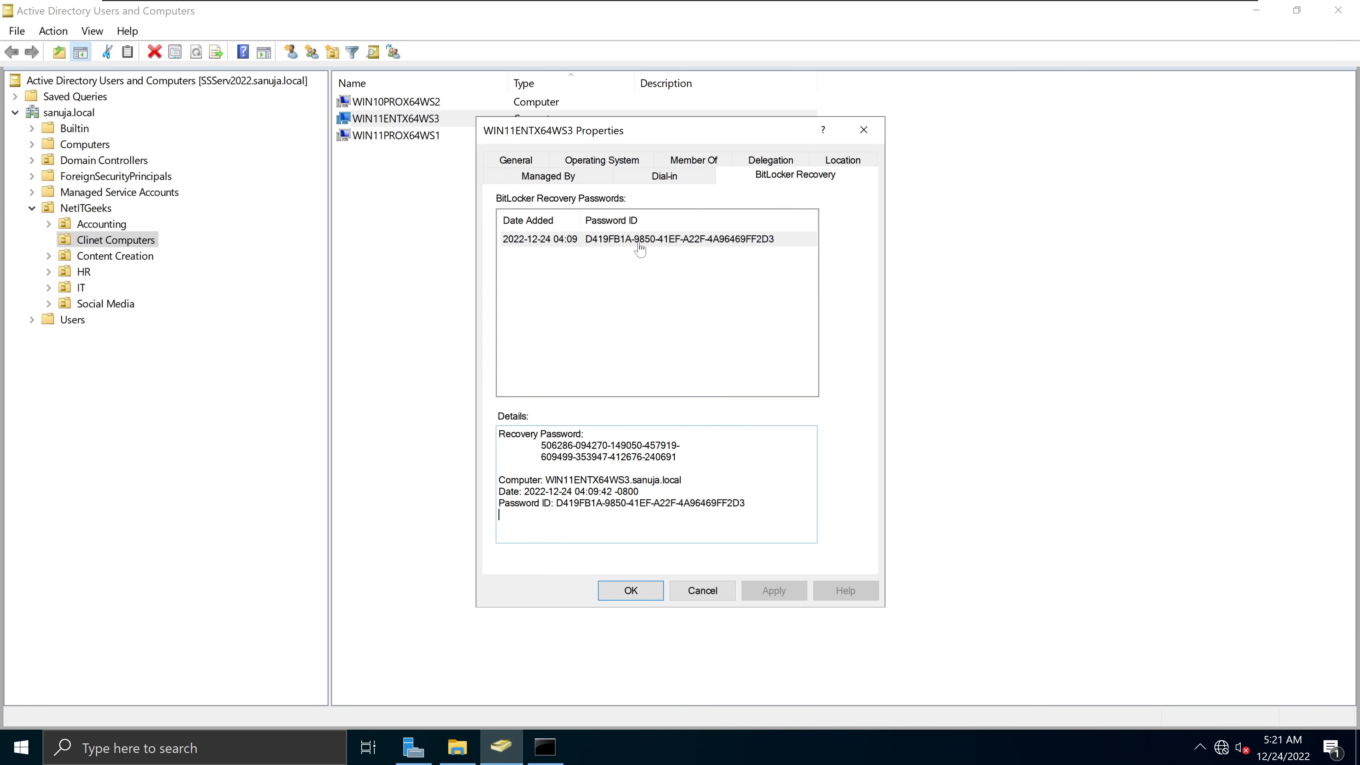
- Close WIN11ENTX64WS3's properties and check computer WIN10PROX64WS2 for stored BitLocker recovery passwords
left_click(623, 241)
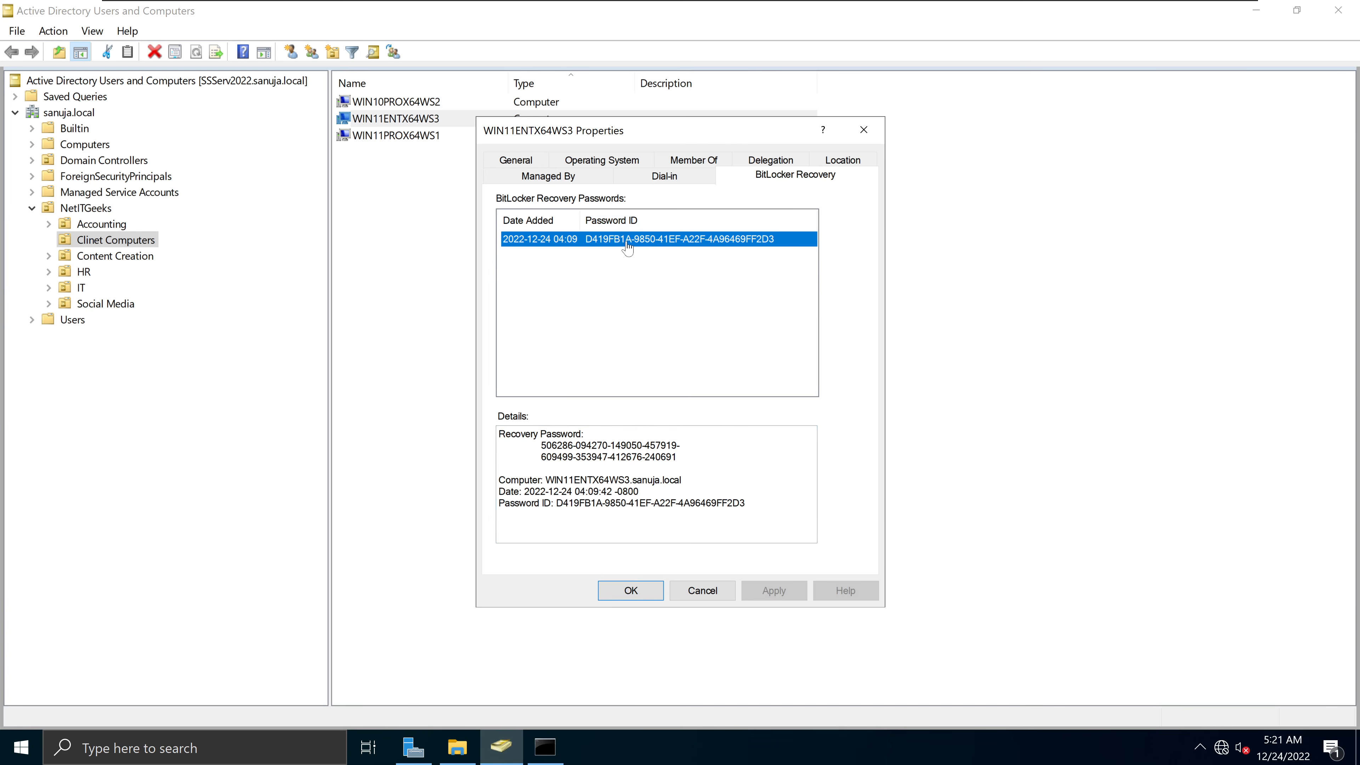
left_click(863, 130)
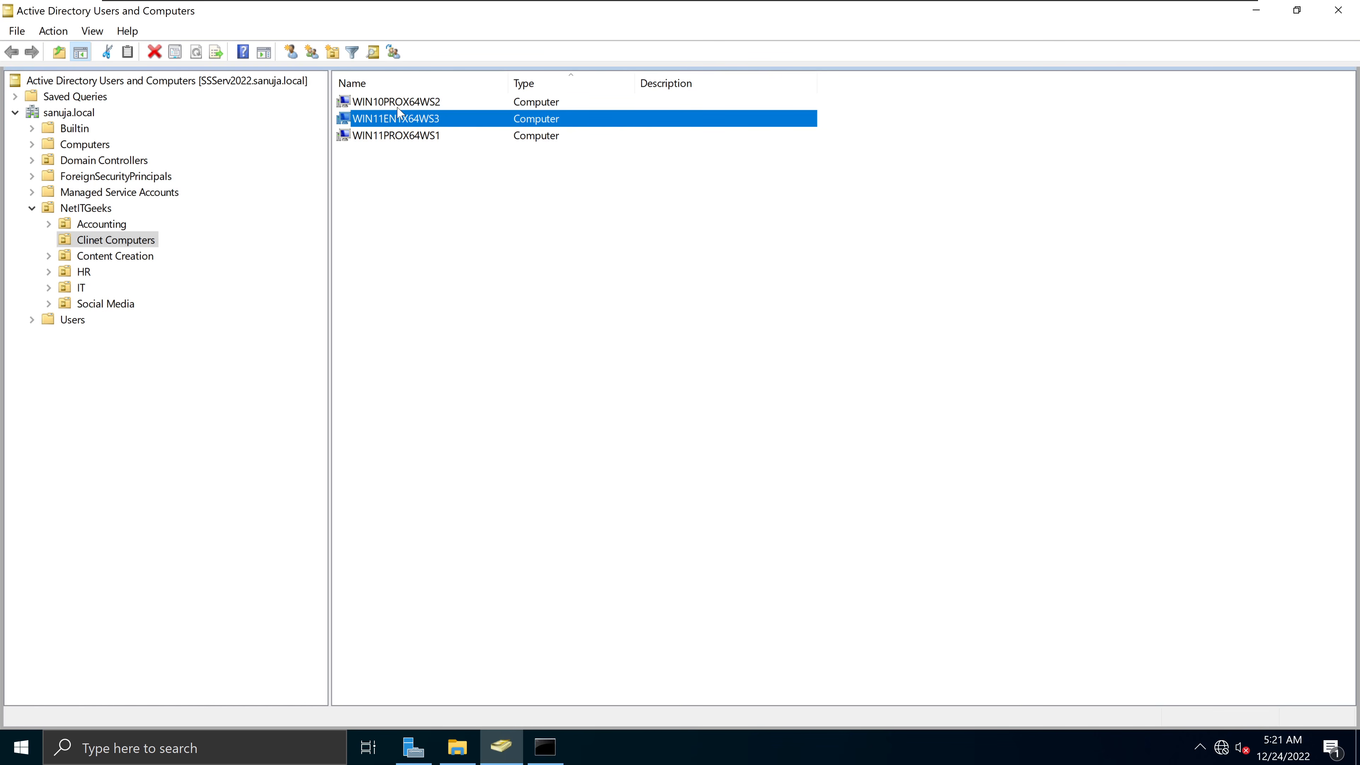
double_click(396, 102)
left_click(812, 161)
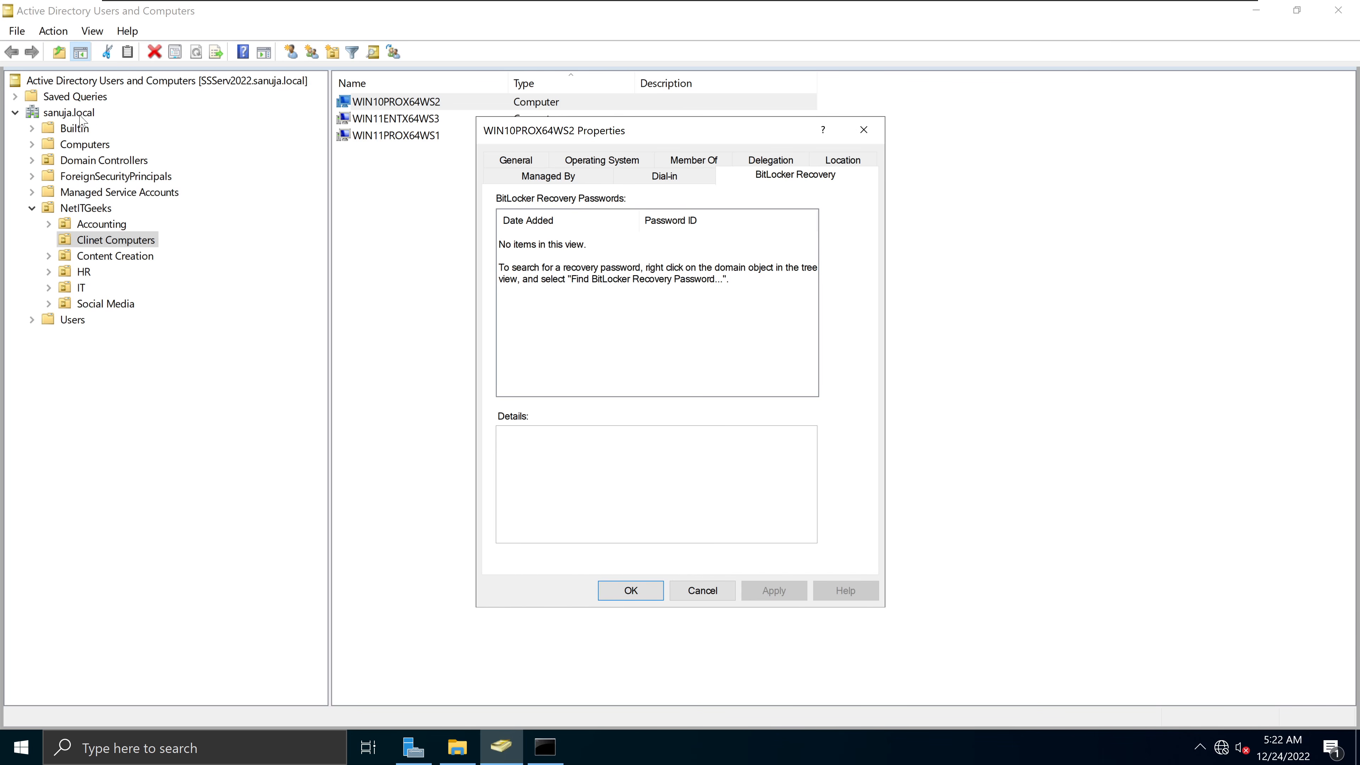
left_click(878, 133)
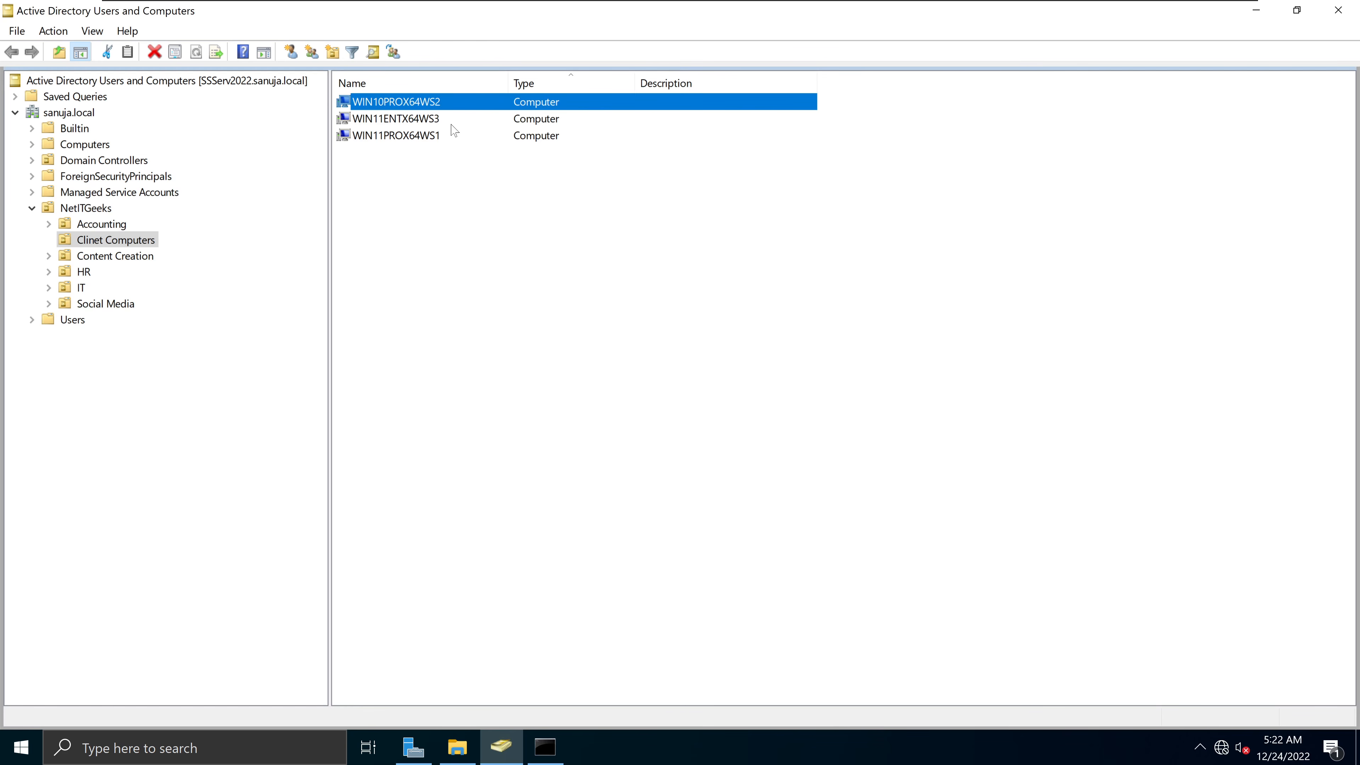
- Reopen the properties of computer WIN11ENTX64WS3 and view the details of its BitLocker recovery password entry
double_click(407, 120)
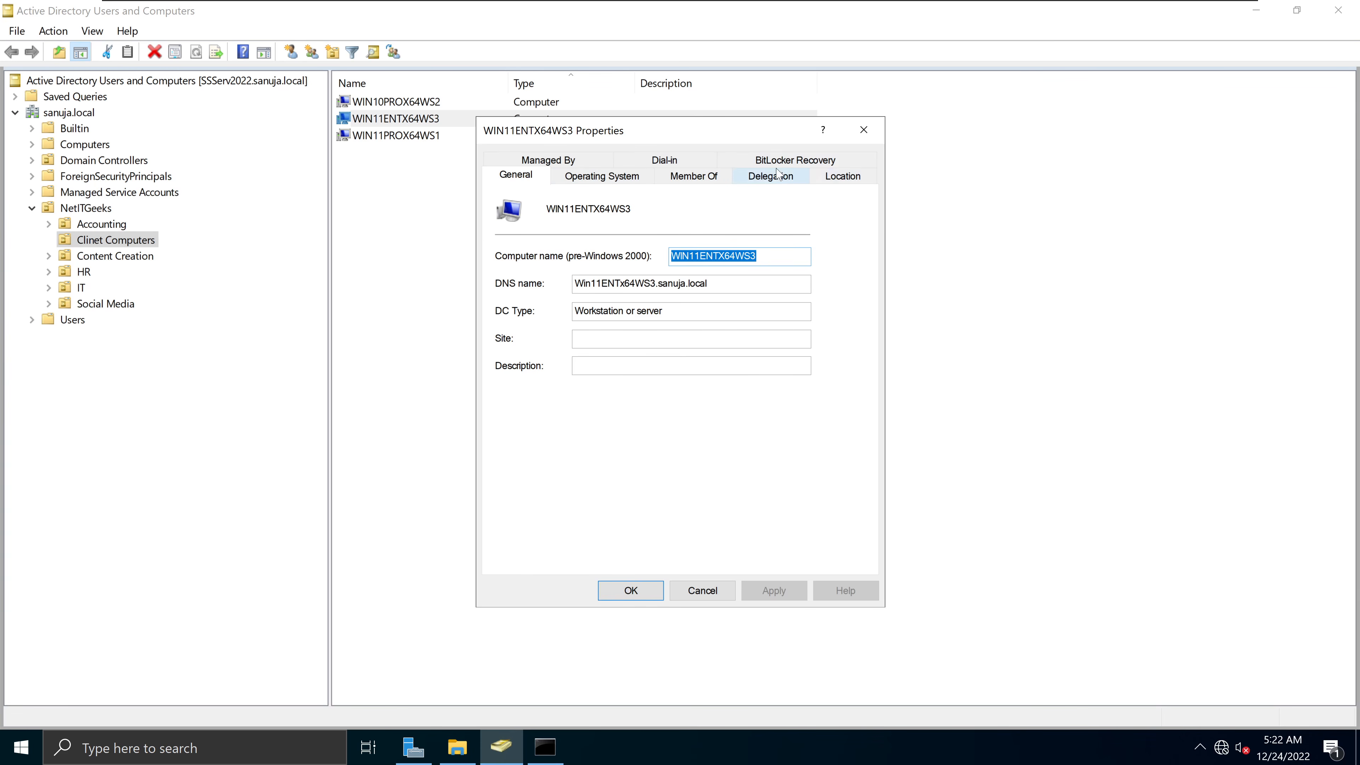
left_click(817, 162)
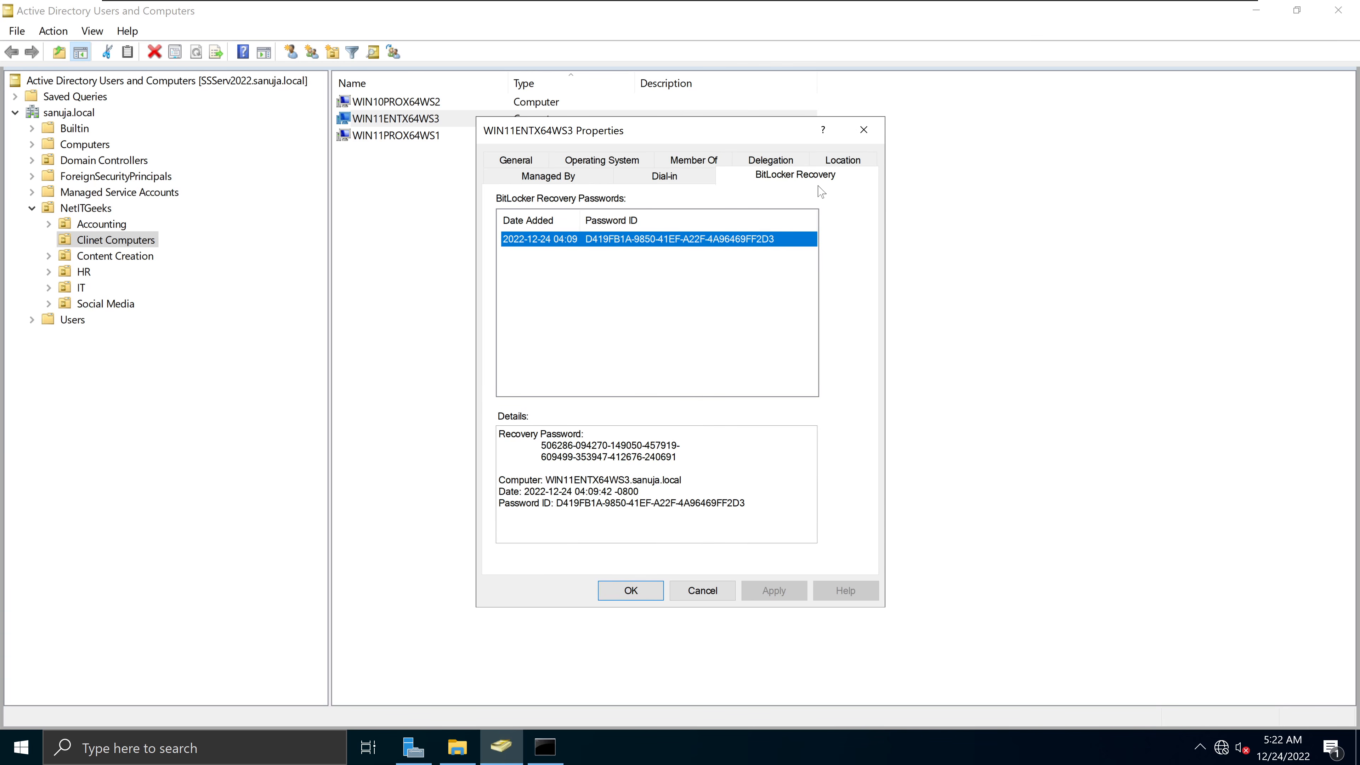
left_click(630, 284)
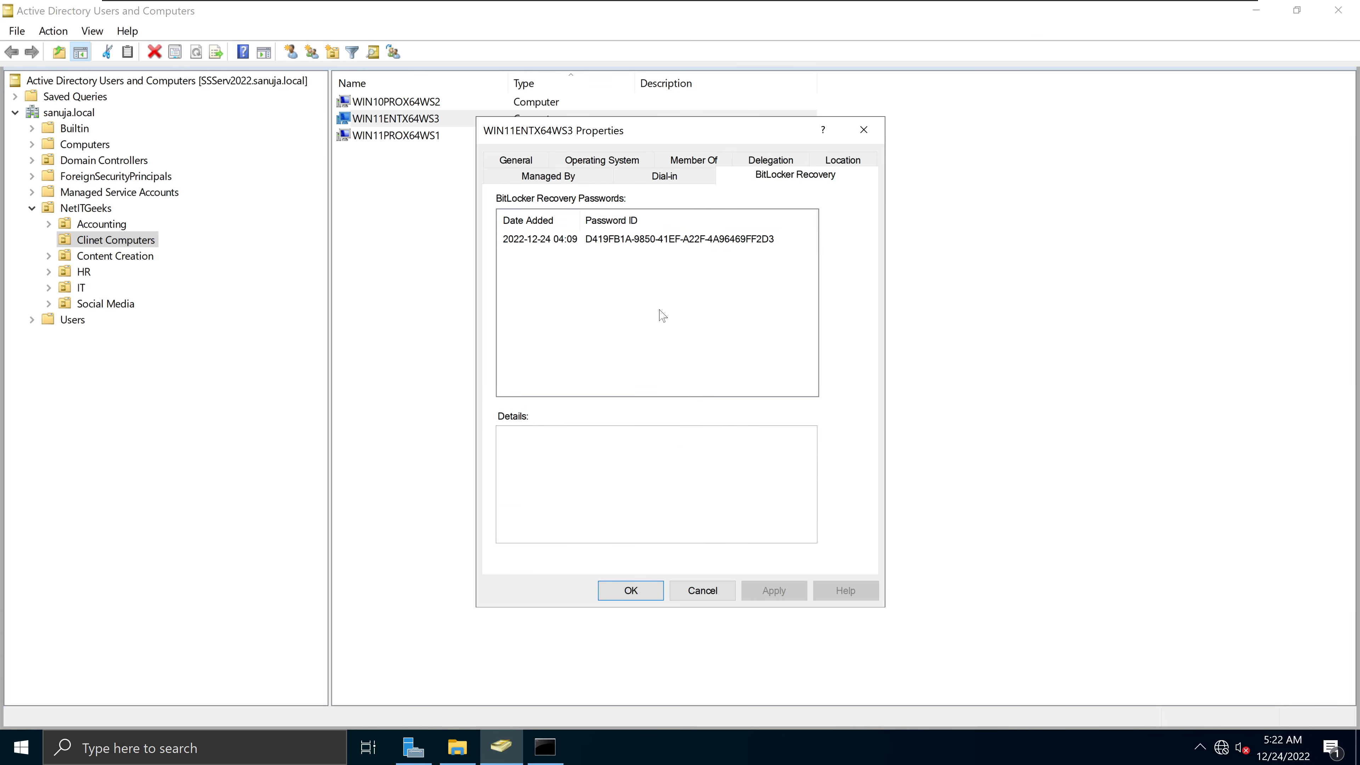
left_click(639, 239)
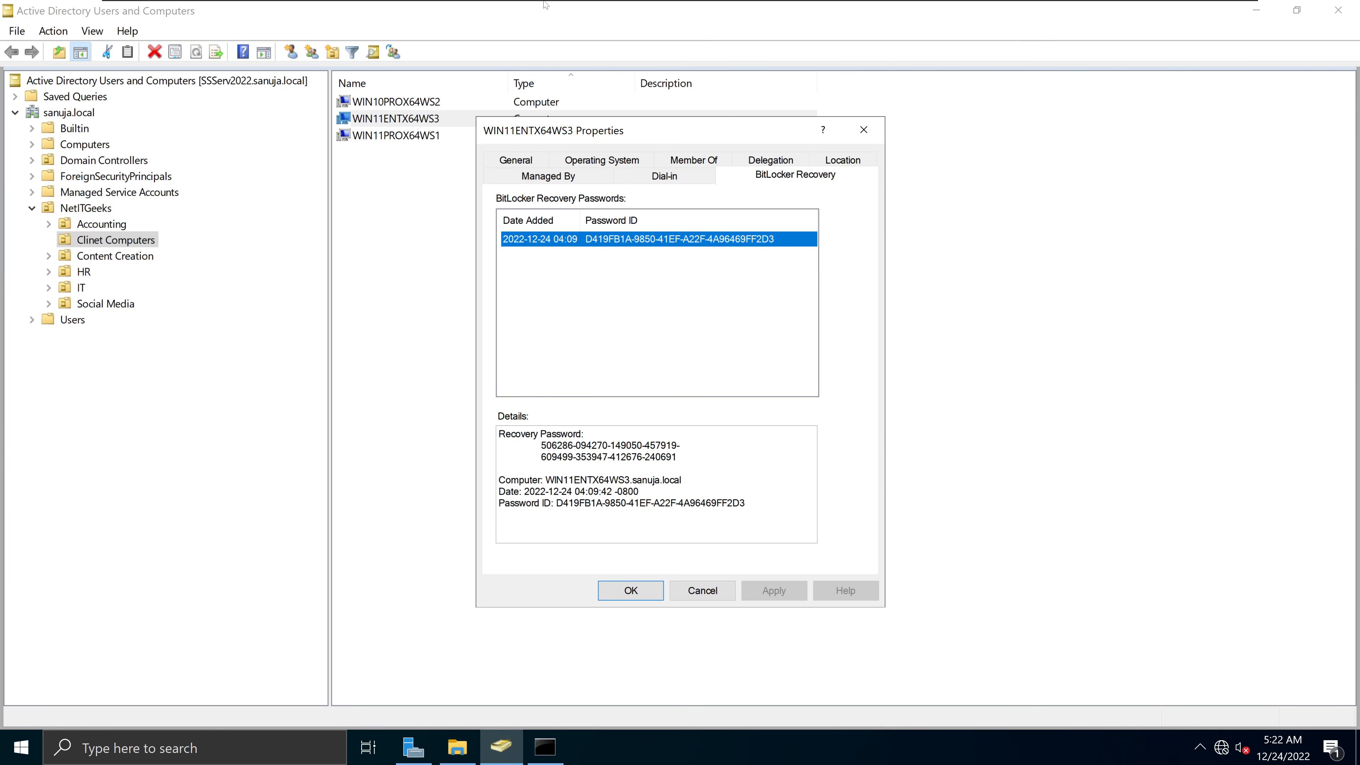
- Switch to the Windows 11 virtual machine and run $BLV = Get-BitLockerVolume -MountPoint "C:" in an elevated Terminal
mouse_move(545, 4)
left_click(601, 8)
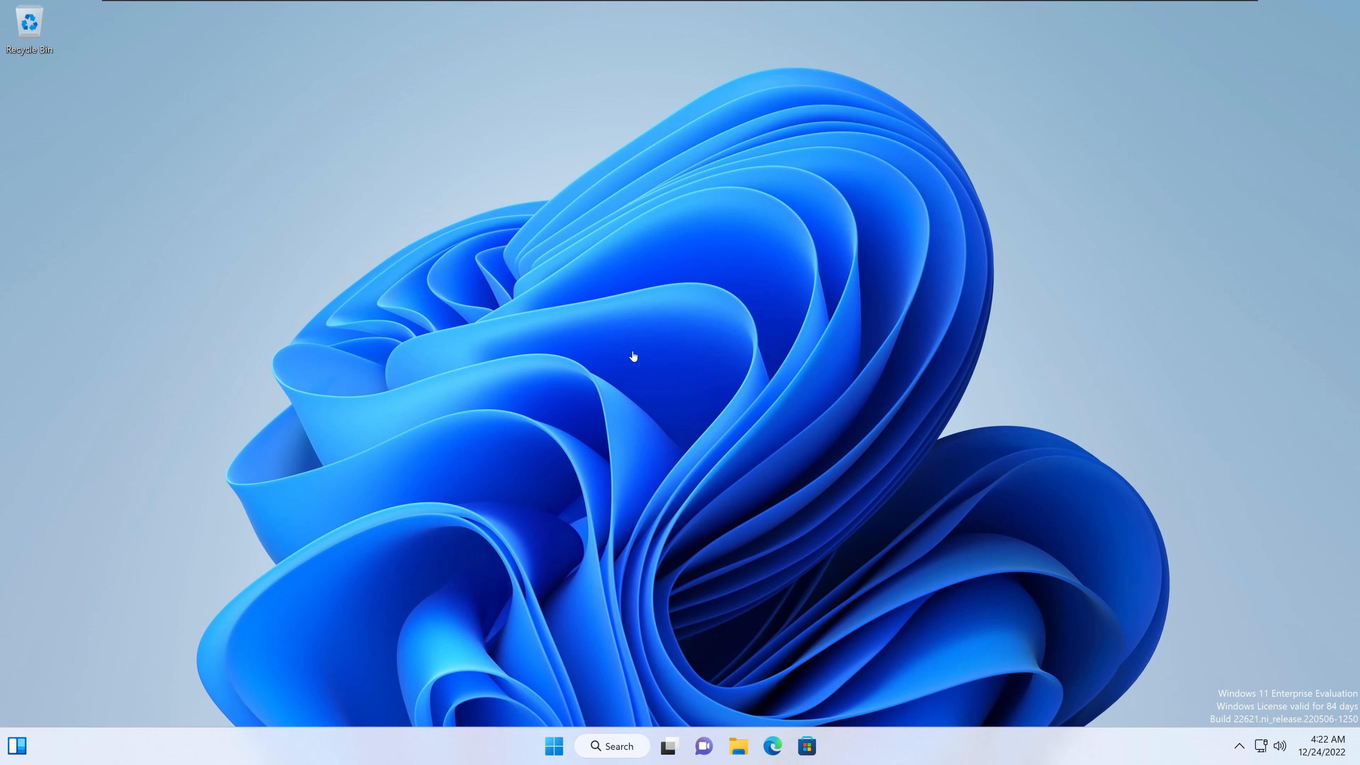
right_click(565, 757)
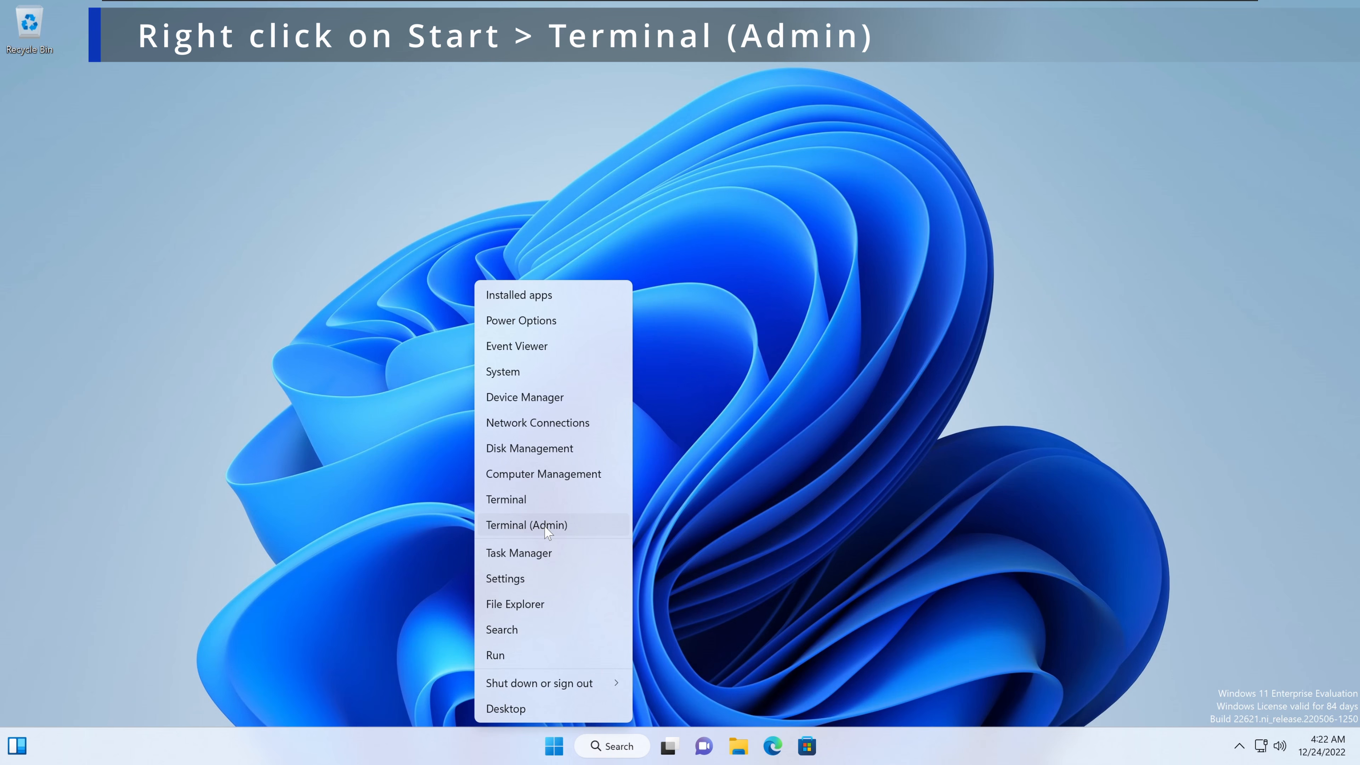
left_click(580, 525)
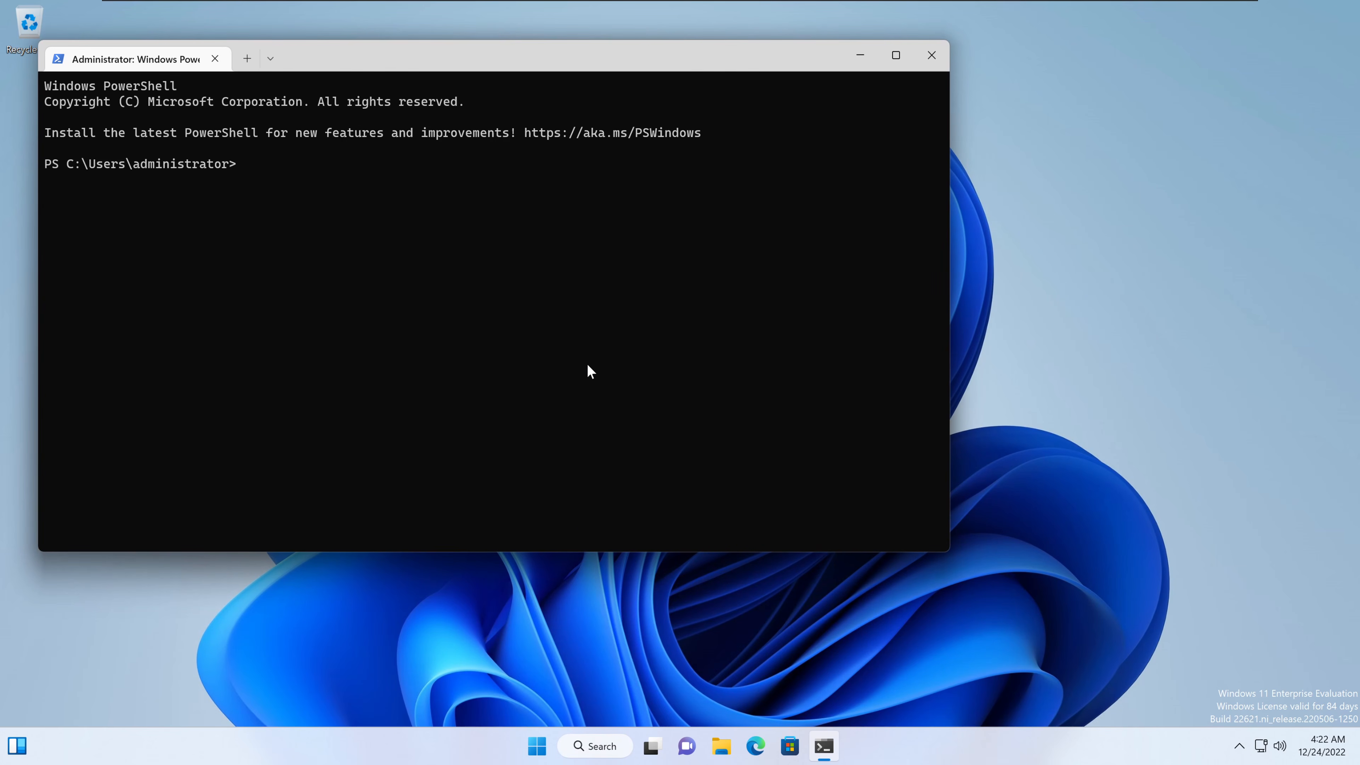
type("$BLV = Get-BitLockerVolume -MountPoint \"C:\"")
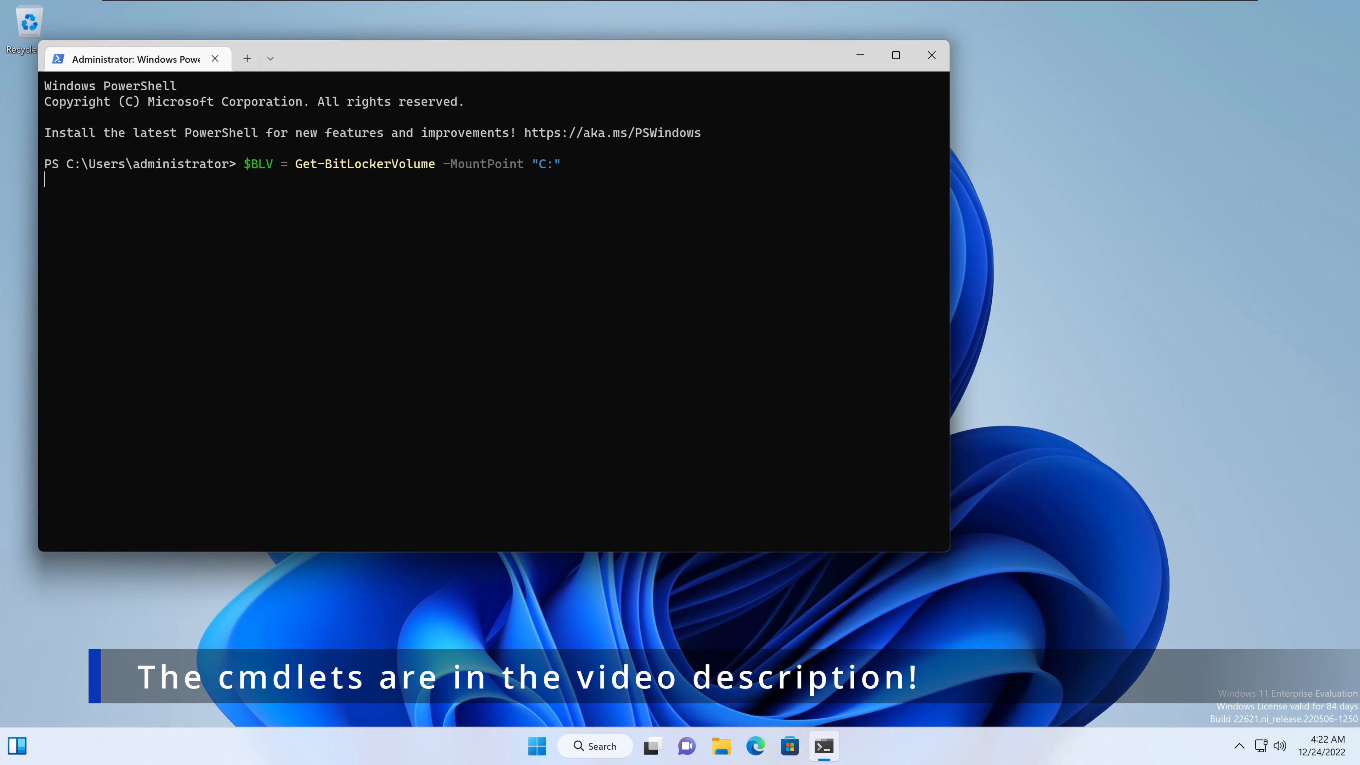
key("Up")
key("Up")
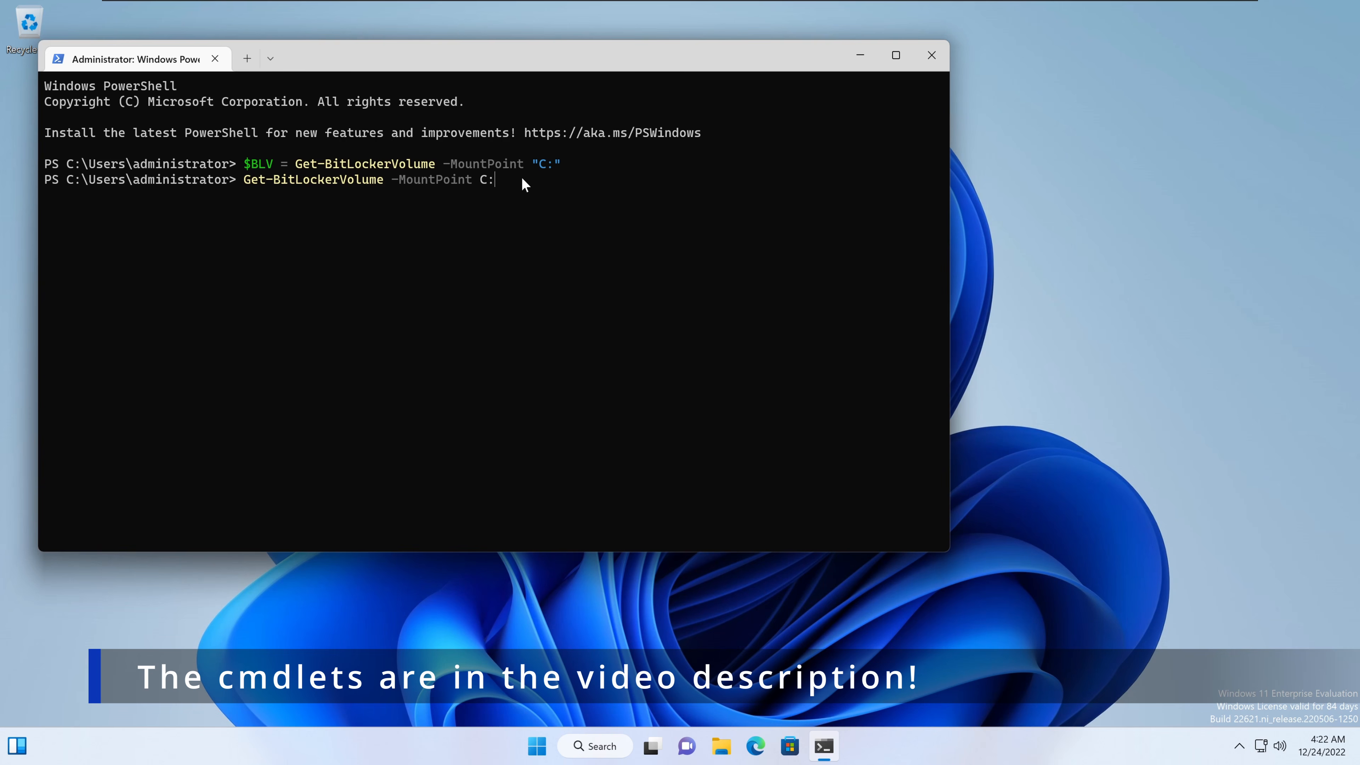
left_click_drag(521, 178, 224, 180)
left_click(594, 175)
key("BackSpace")
key("BackSpace")
key("BackSpace")
key("BackSpace")
key("BackSpace")
key("BackSpace")
key("BackSpace")
key("BackSpace")
key("BackSpace")
key("BackSpace")
key("BackSpace")
key("BackSpace")
key("BackSpace")
key("BackSpace")
key("BackSpace")
key("BackSpace")
key("BackSpace")
key("BackSpace")
key("BackSpace")
key("BackSpace")
key("BackSpace")
- Widen the terminal window and run Backup-BitLockerKeyProtector -MountPoint "C:" -KeyProtectorId $BLV.KeyProtector[1].KeyProtectorId
right_click(318, 178)
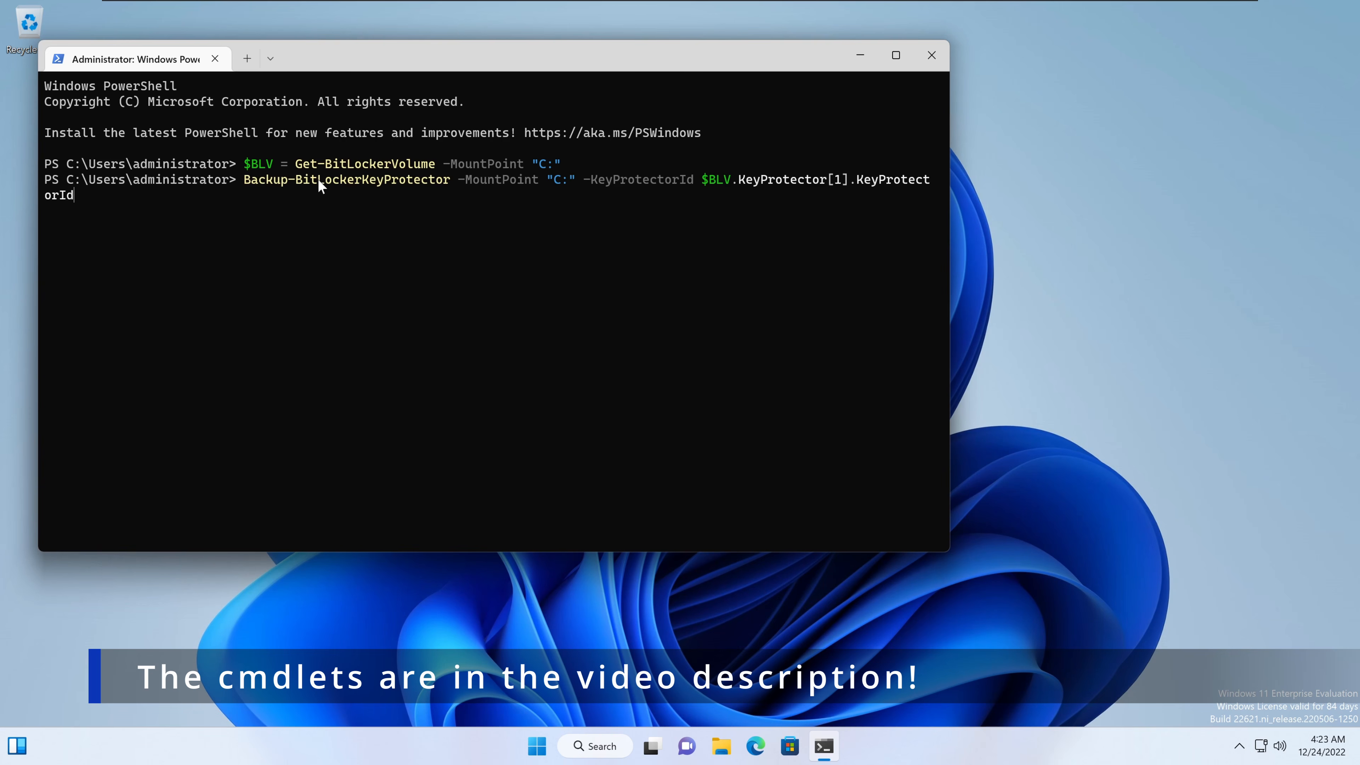
left_click_drag(950, 289, 1355, 297)
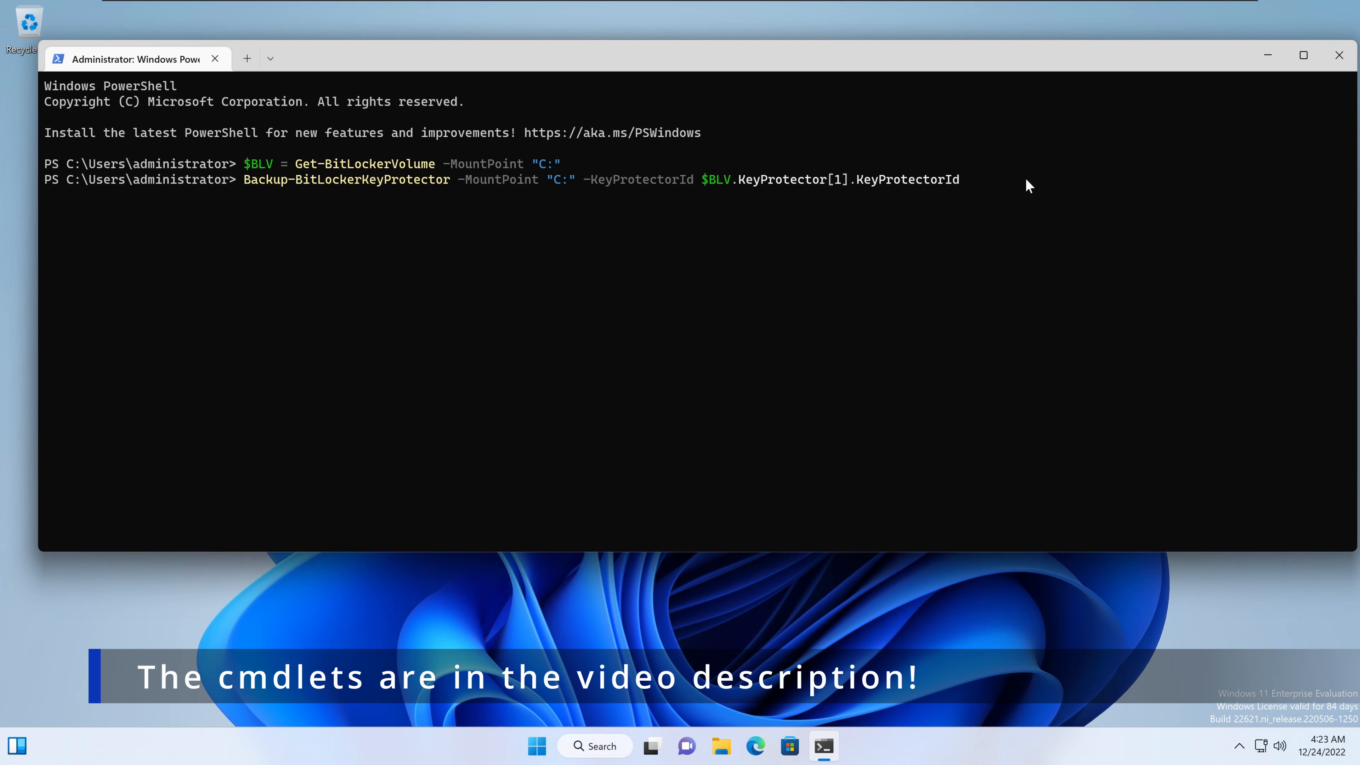
key("Return")
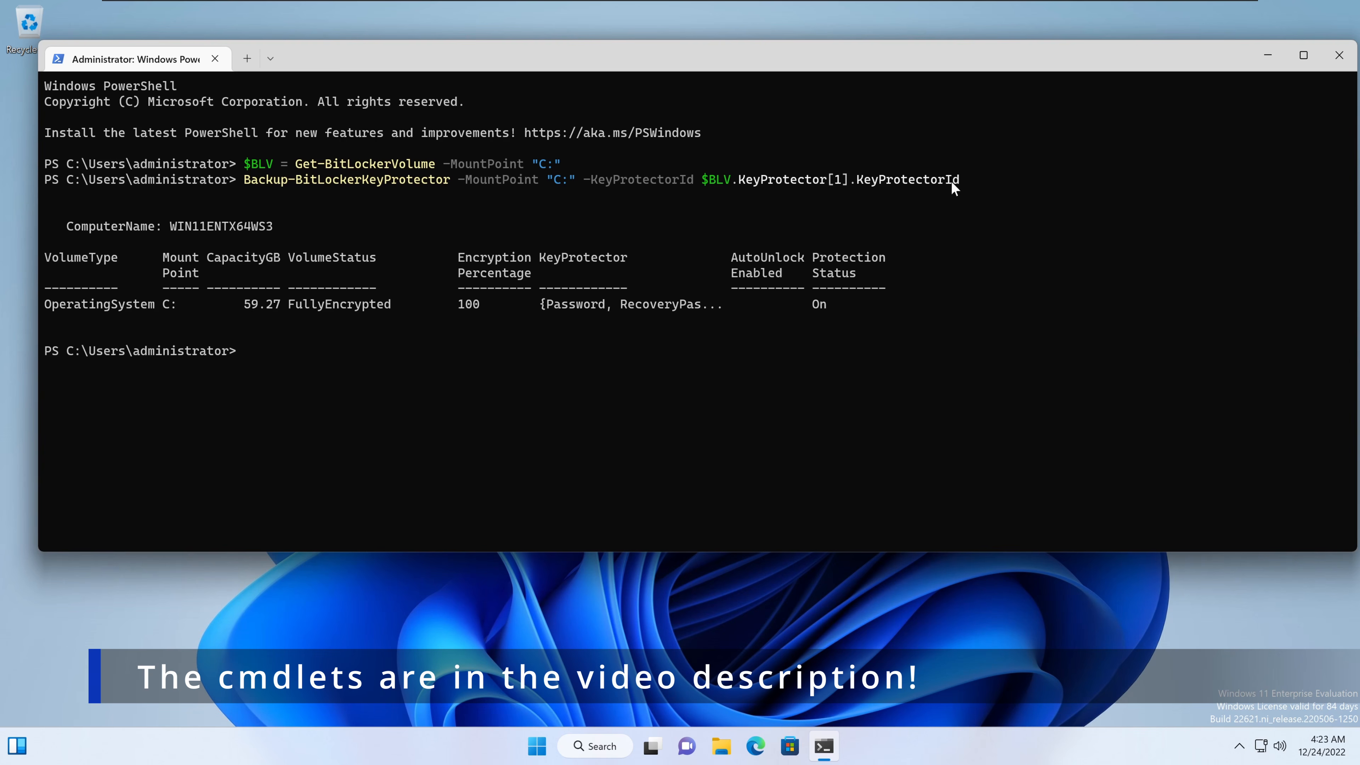
- Switch to the Windows Server 2022 virtual machine and recheck the recovery password details in WIN11ENTX64WS3's reopened properties
mouse_move(544, 5)
left_click(502, 16)
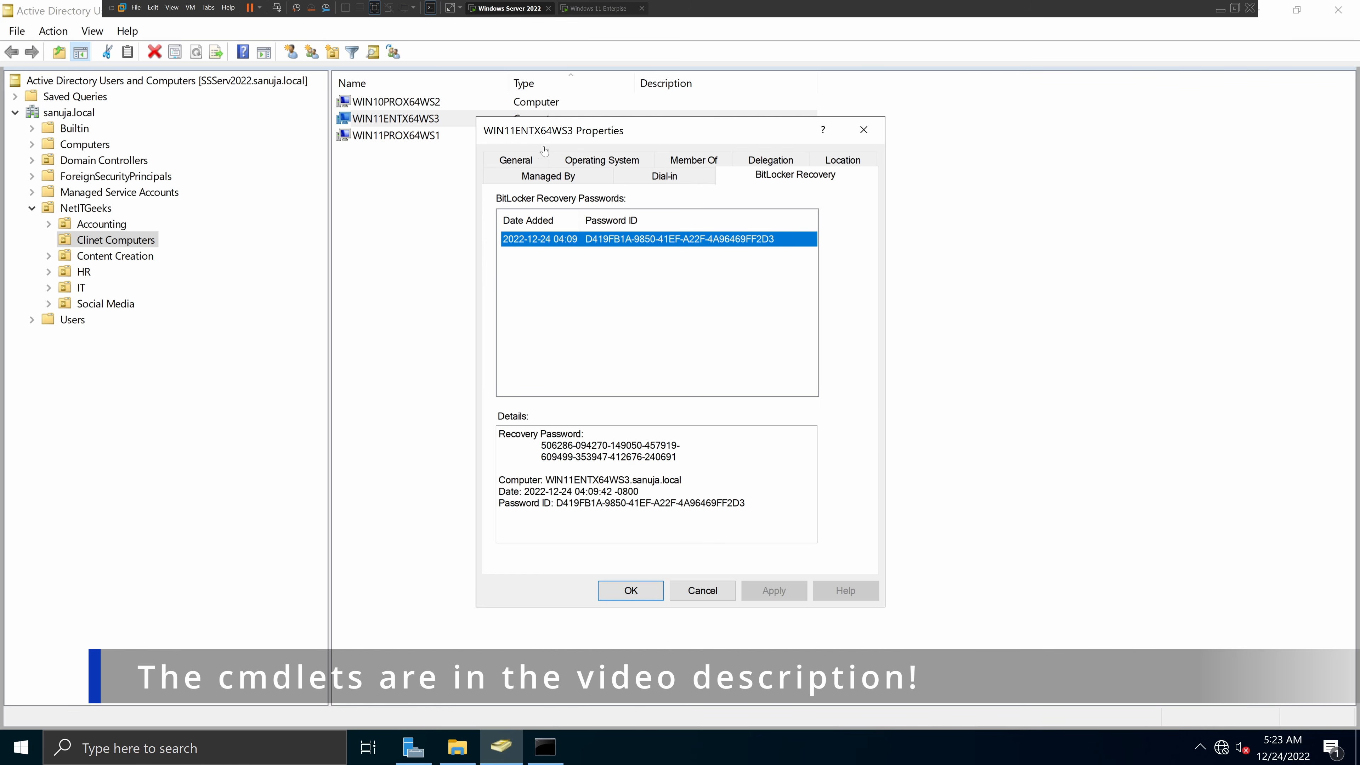
left_click(871, 130)
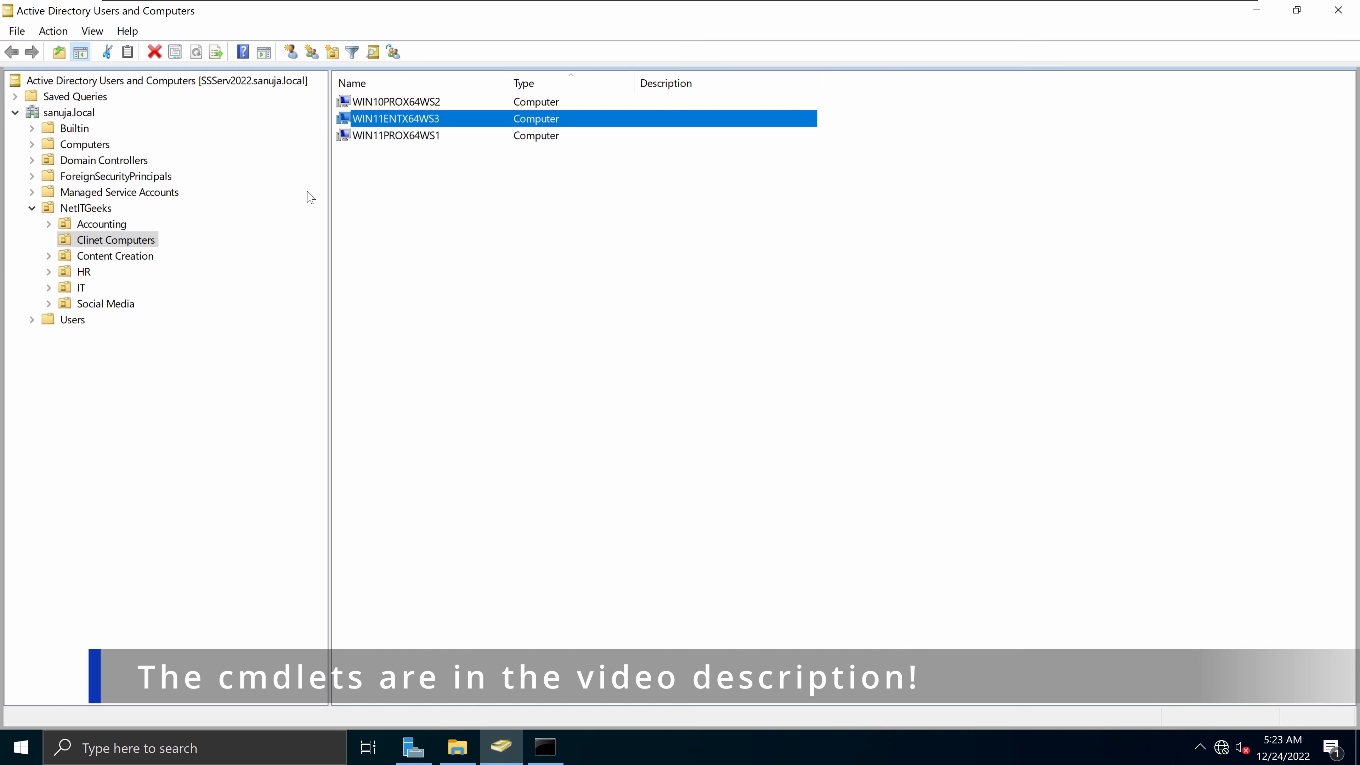
double_click(455, 123)
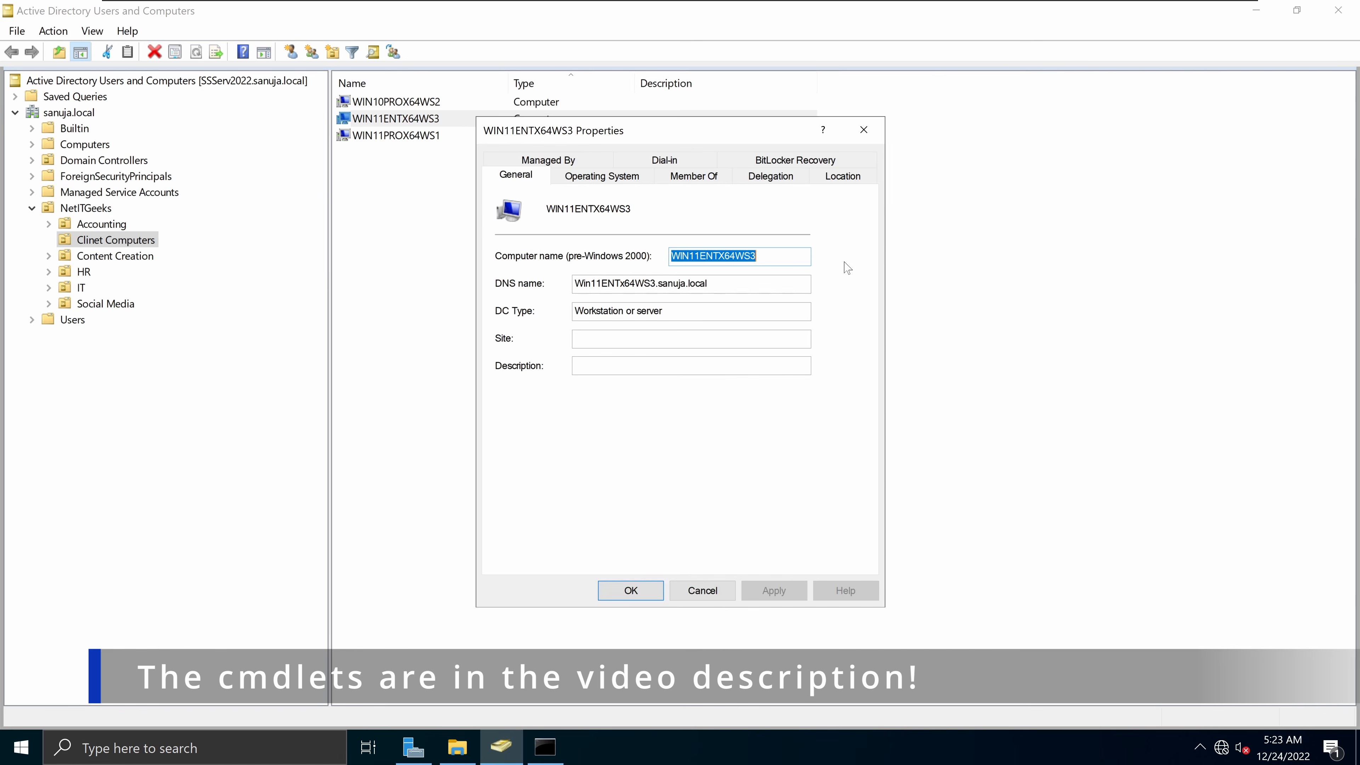
left_click(827, 160)
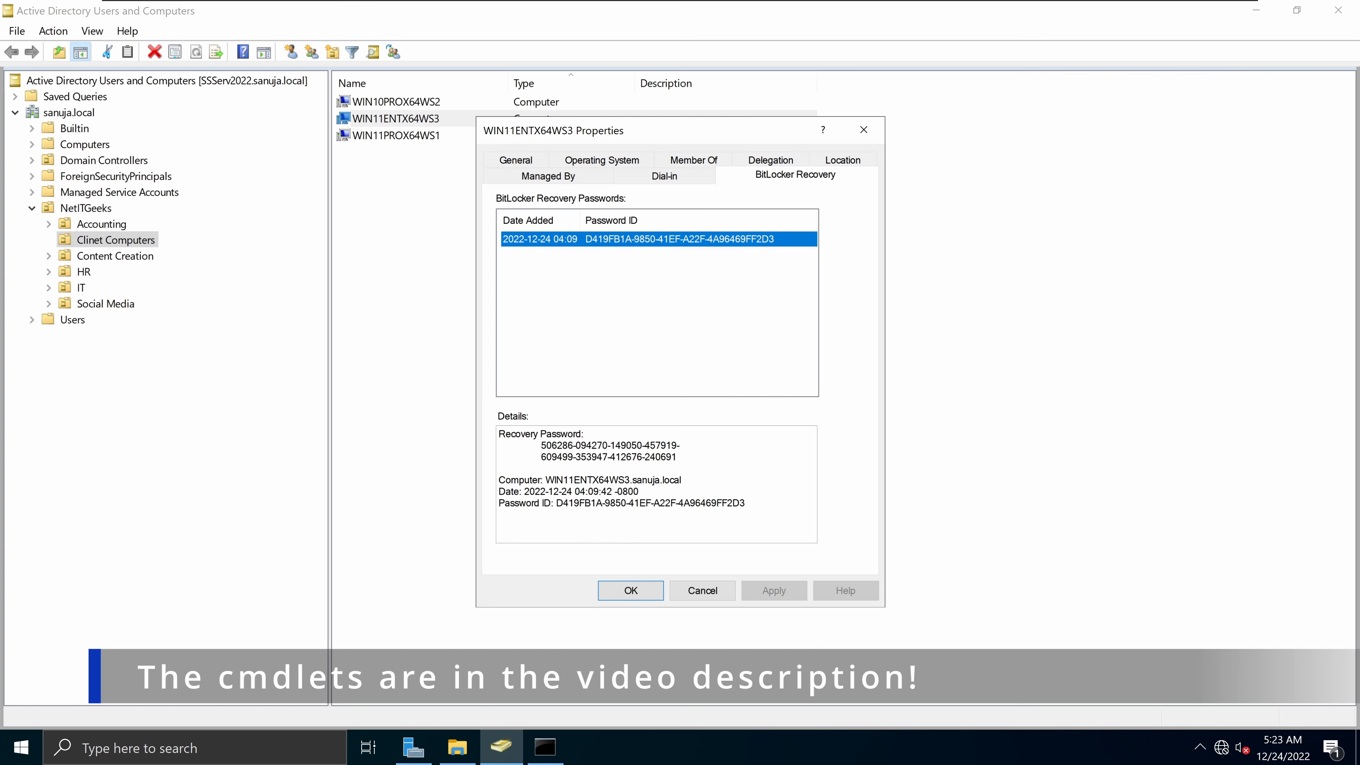
left_click_drag(568, 445, 581, 445)
key("ctrl+a")
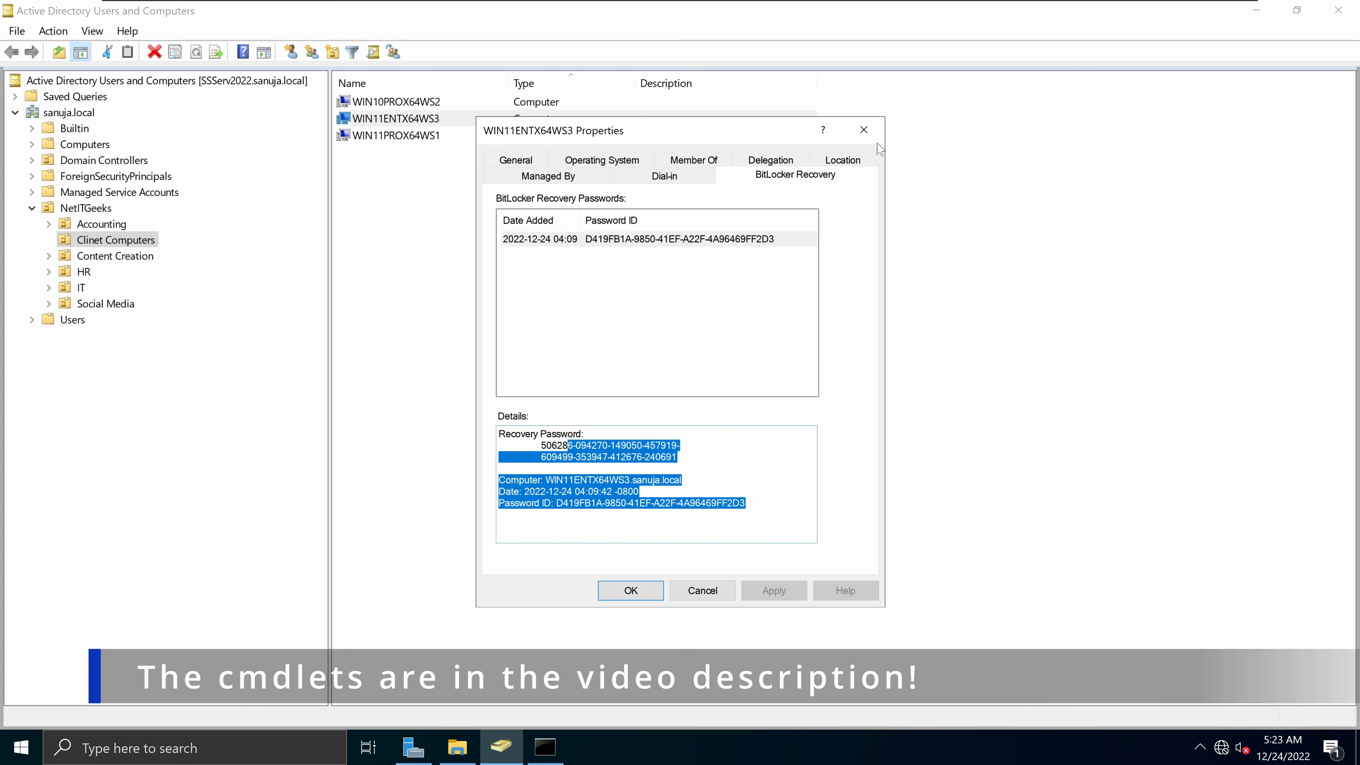
- Check the BitLocker recovery information of computer WIN10PROX64WS2 and close its properties
left_click(864, 130)
left_click(454, 110)
double_click(450, 102)
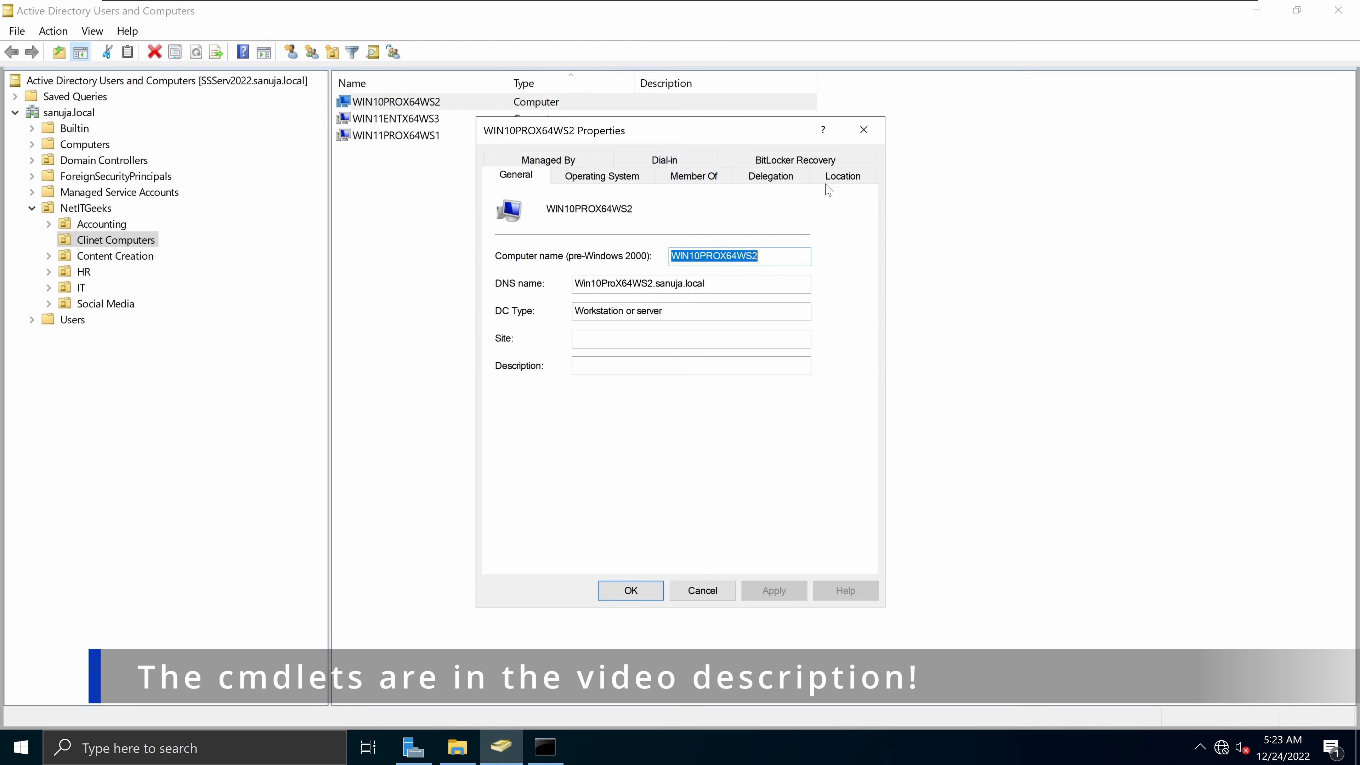
left_click(787, 144)
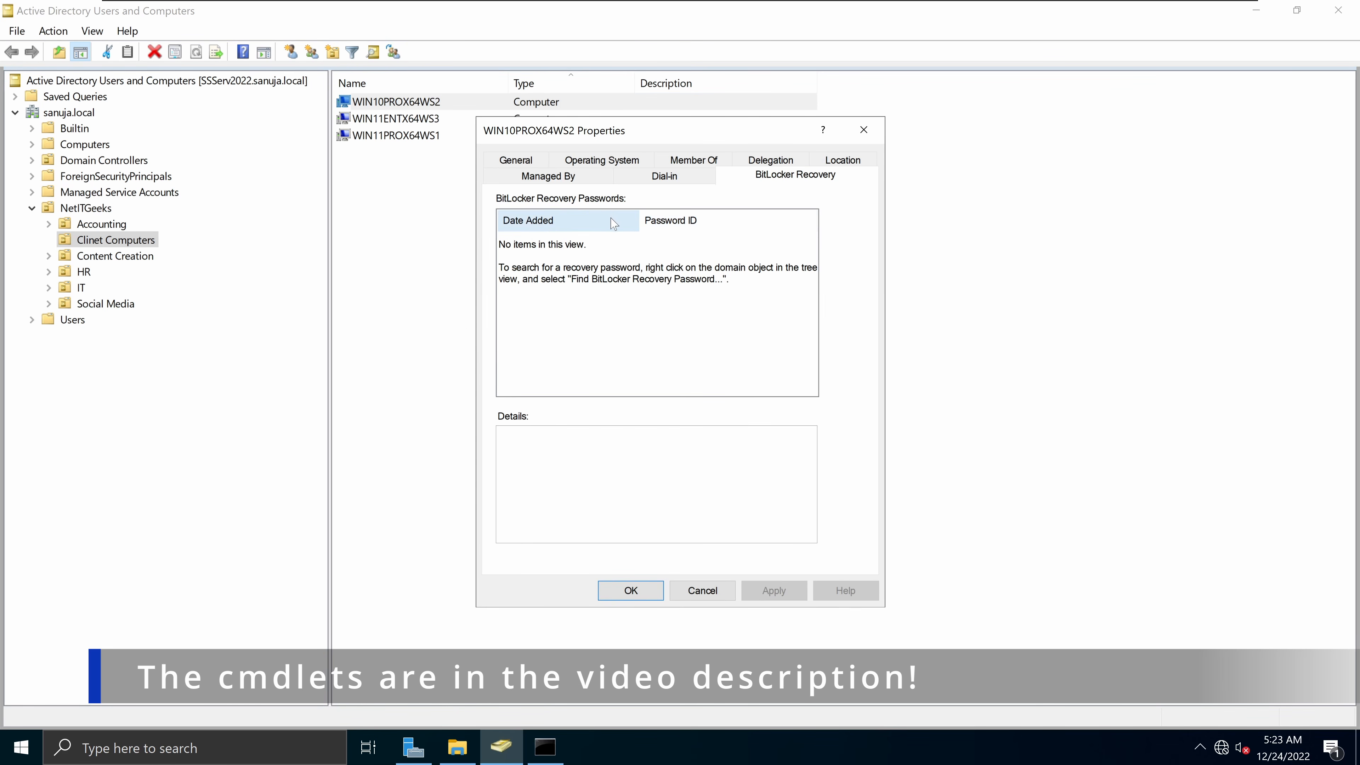
left_click(873, 131)
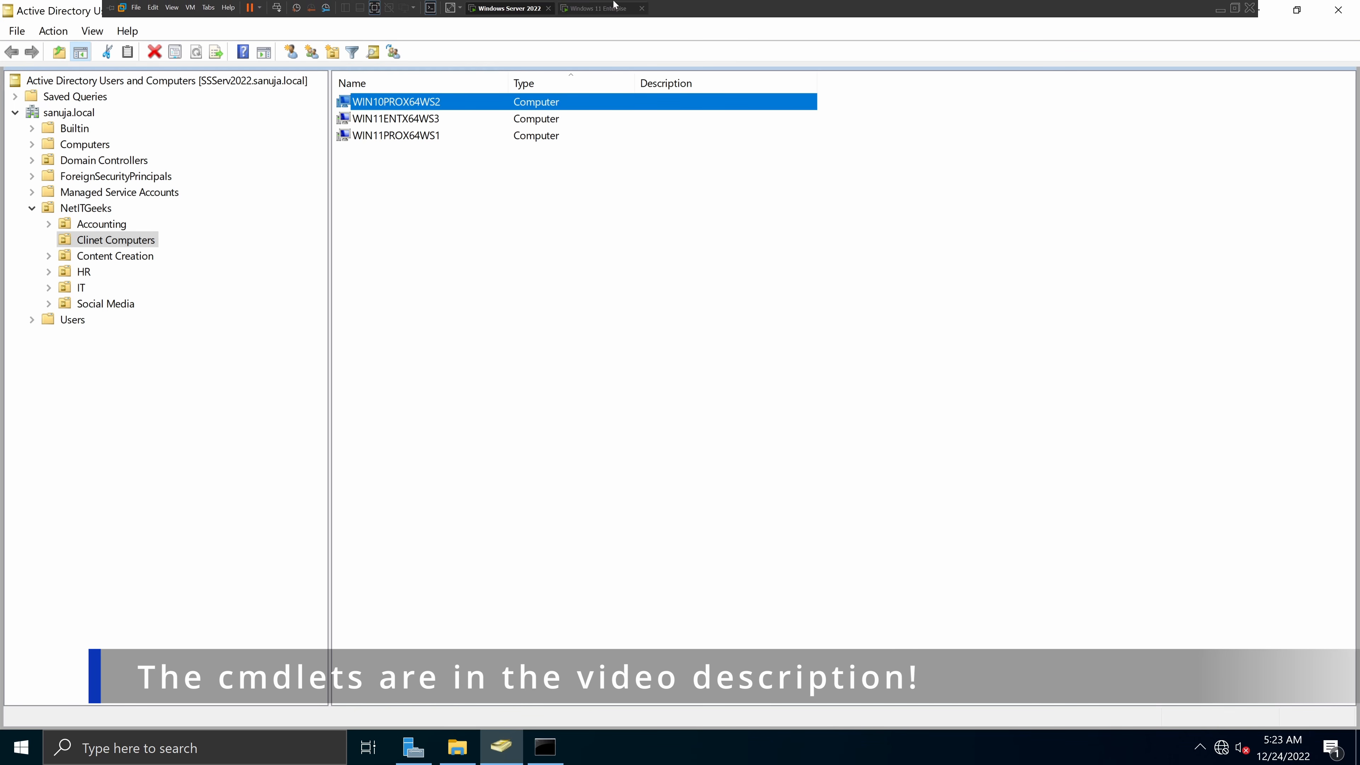
- Switch to the Windows 11 virtual machine and review the two executed key backup commands in the terminal
left_click(610, 8)
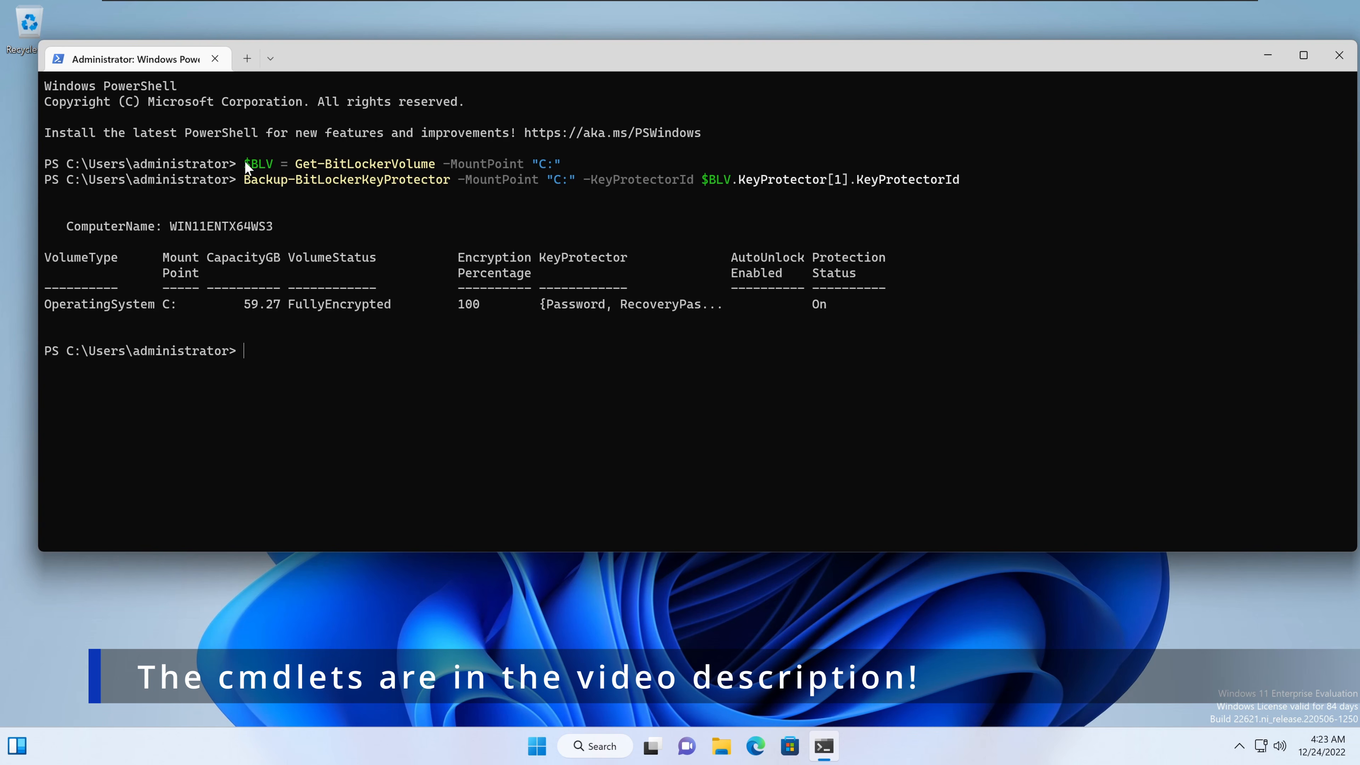
left_click_drag(243, 163, 45, 167)
right_click(982, 190)
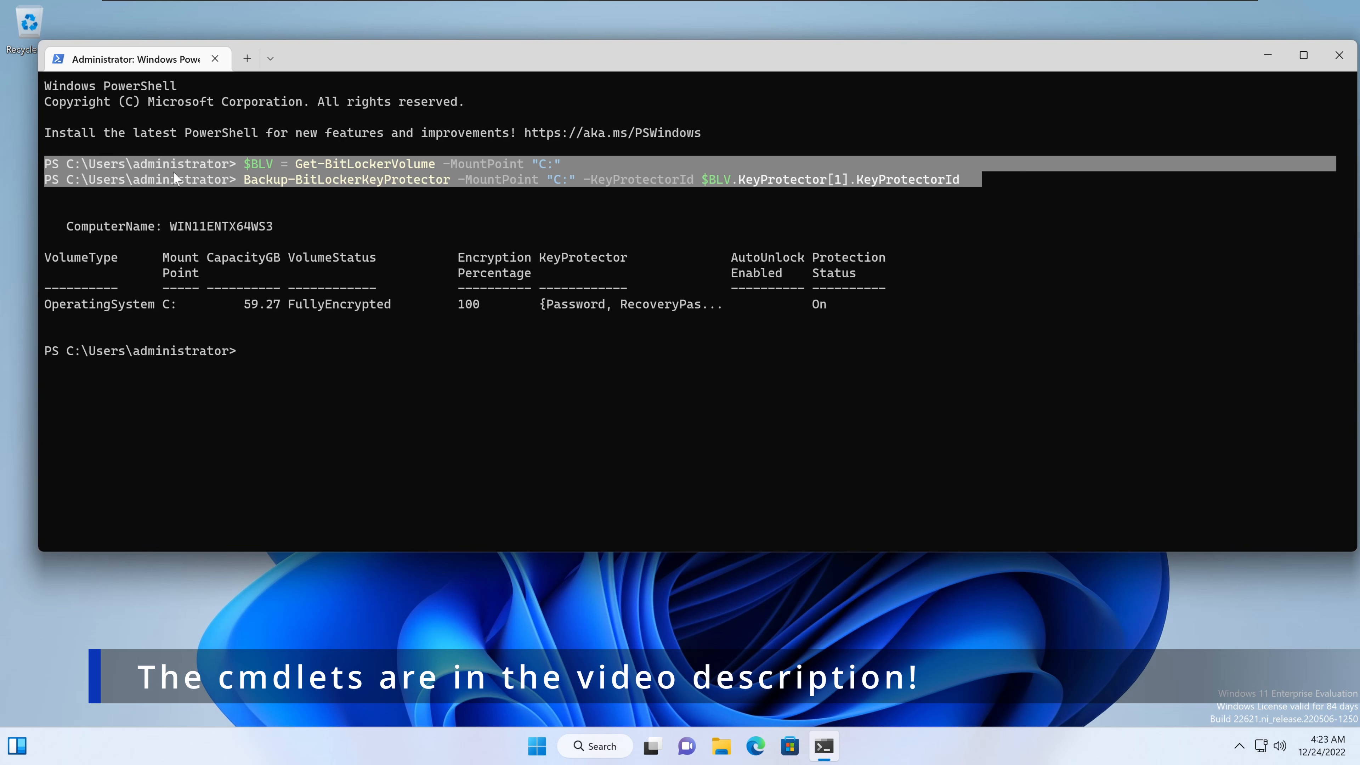
left_click(455, 374)
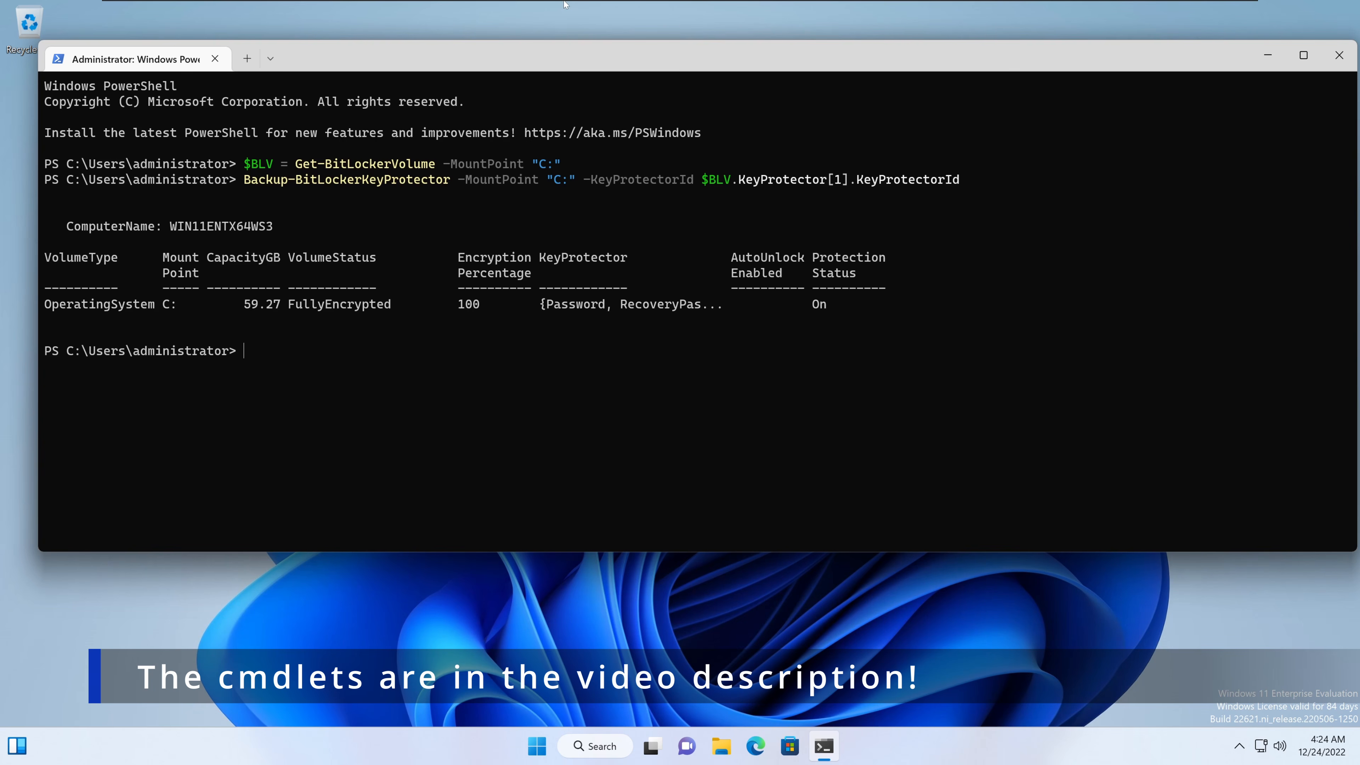
- Return to the Windows Server 2022 virtual machine and view WIN11ENTX64WS3's BitLocker recovery information
left_click(506, 8)
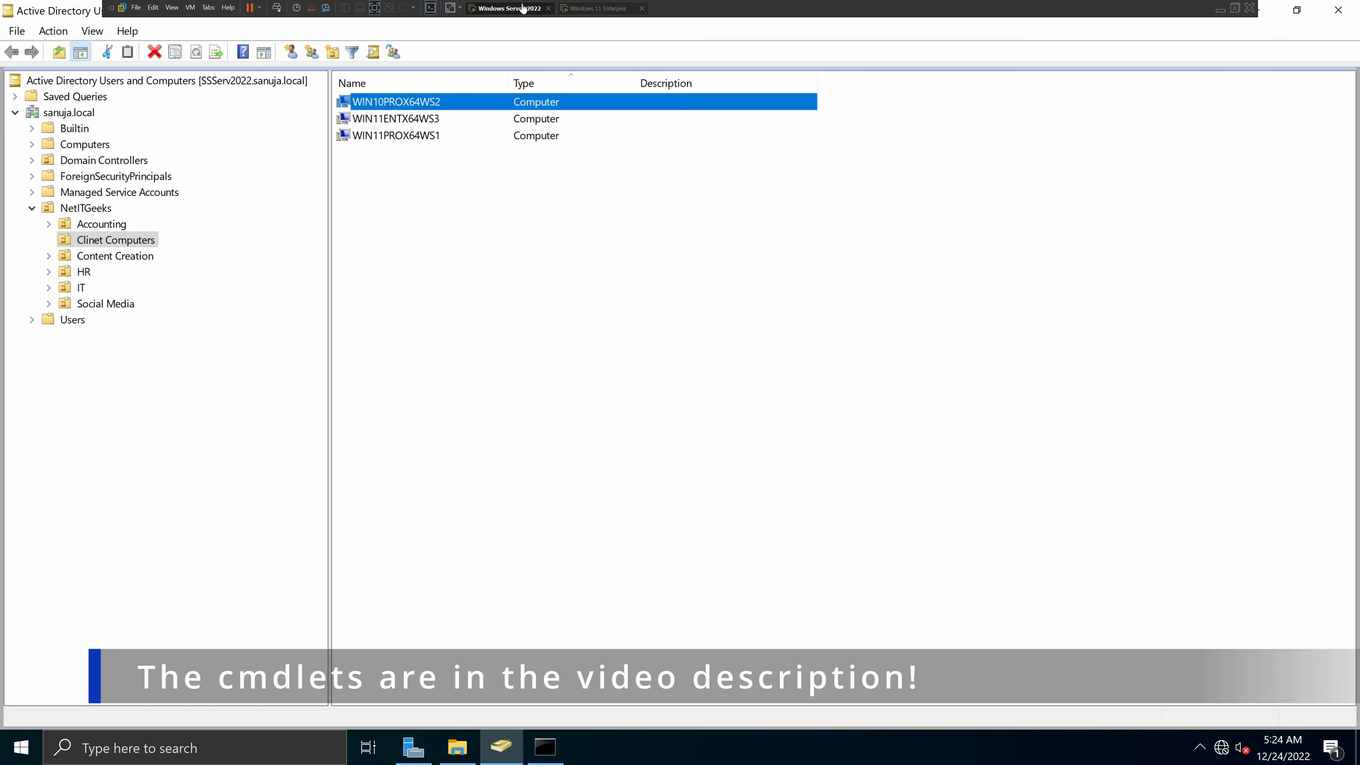
double_click(513, 120)
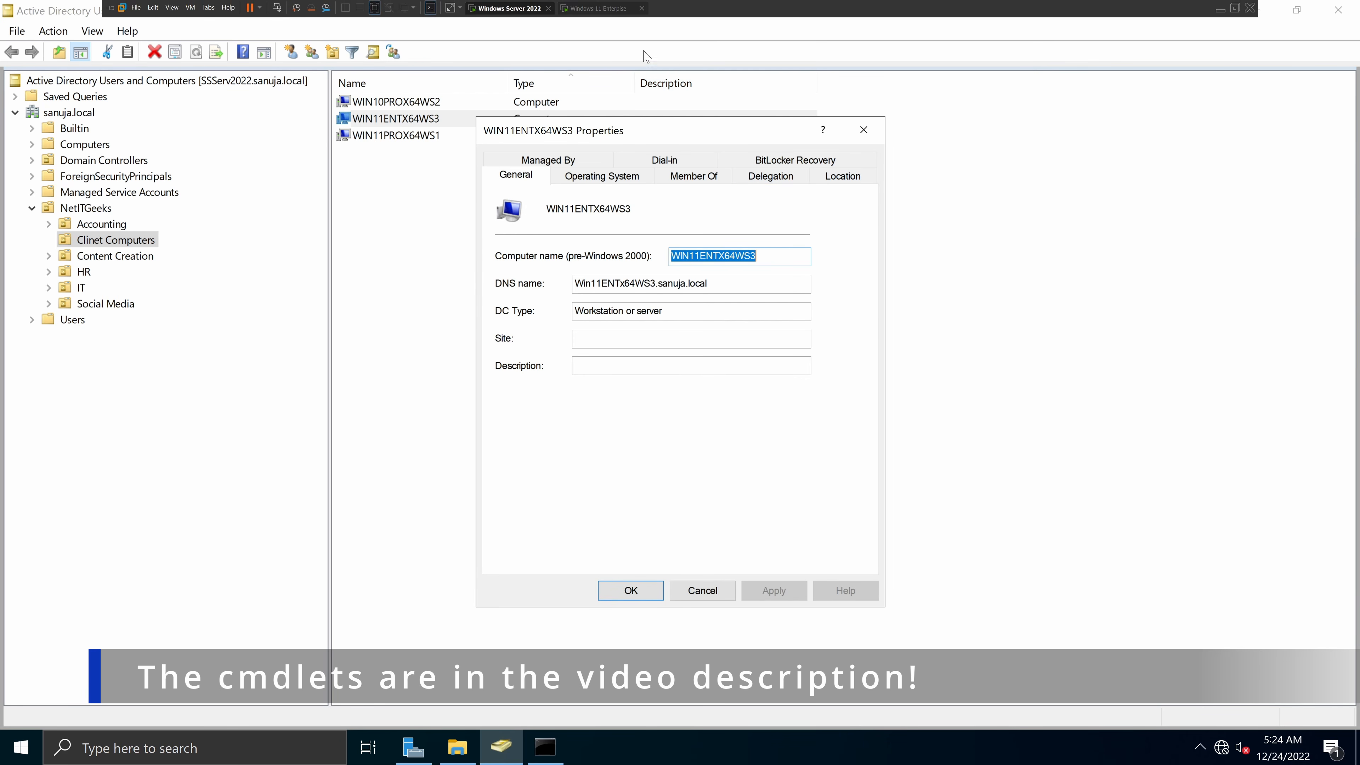
left_click(810, 162)
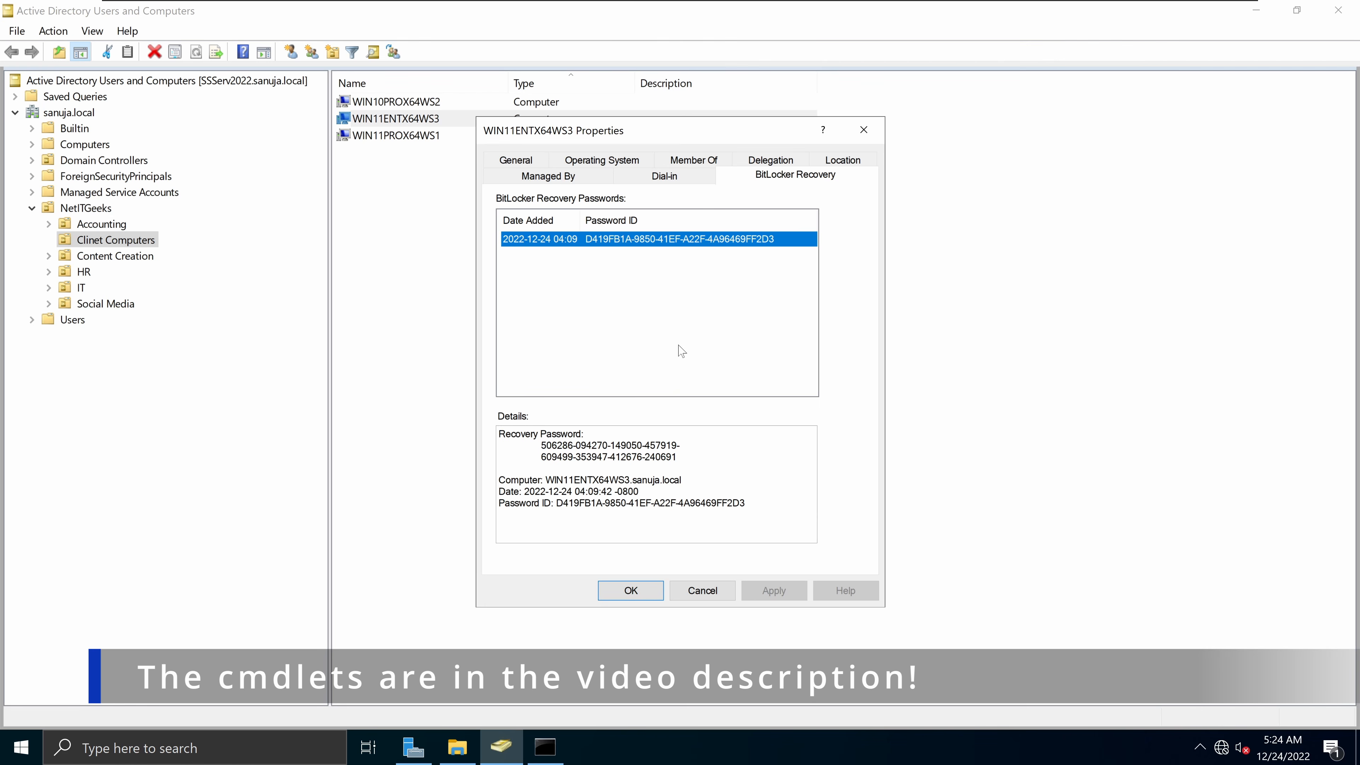
- On the Windows 11 virtual machine, run Get-BitLockerVolume -MountPoint C: and examine the encryption percentage, key protectors and protection status
left_click(609, 6)
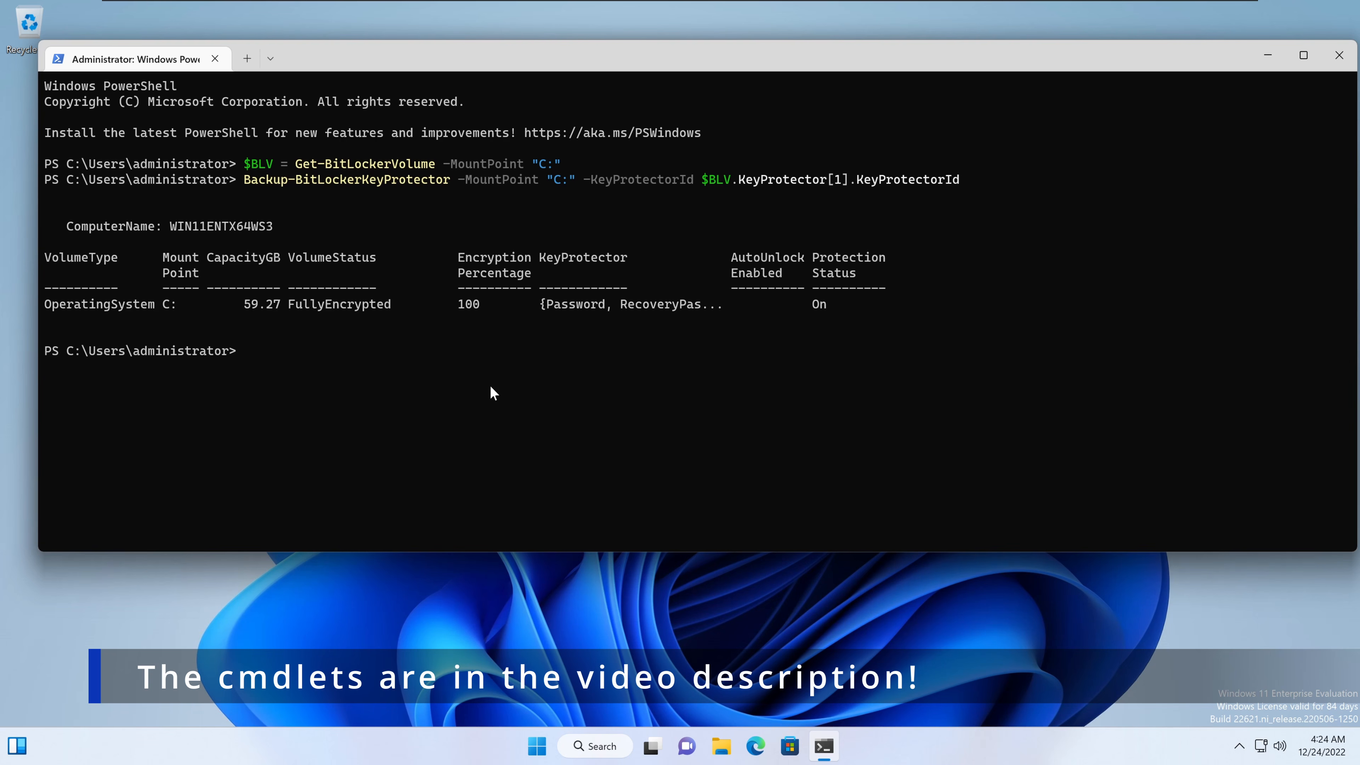
key("Up")
key("Up")
key("Up")
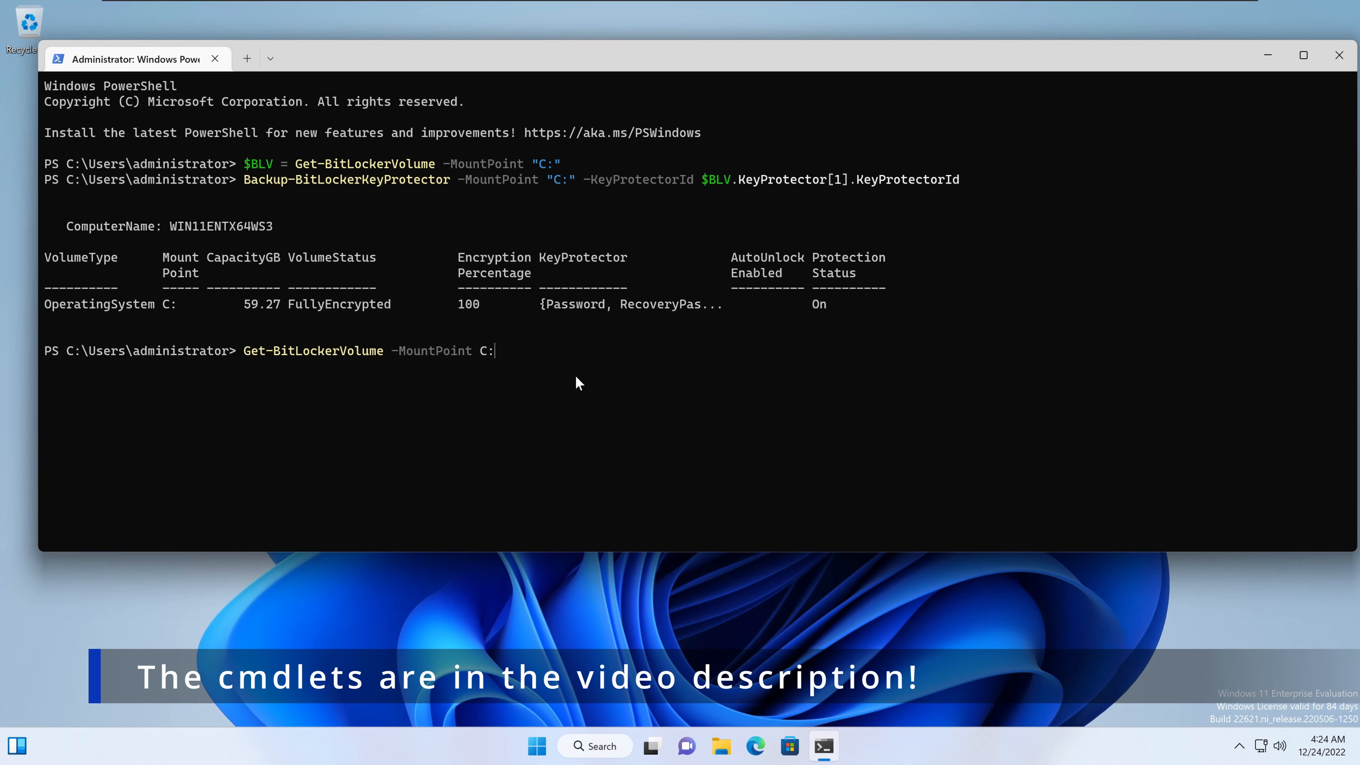
key("Return")
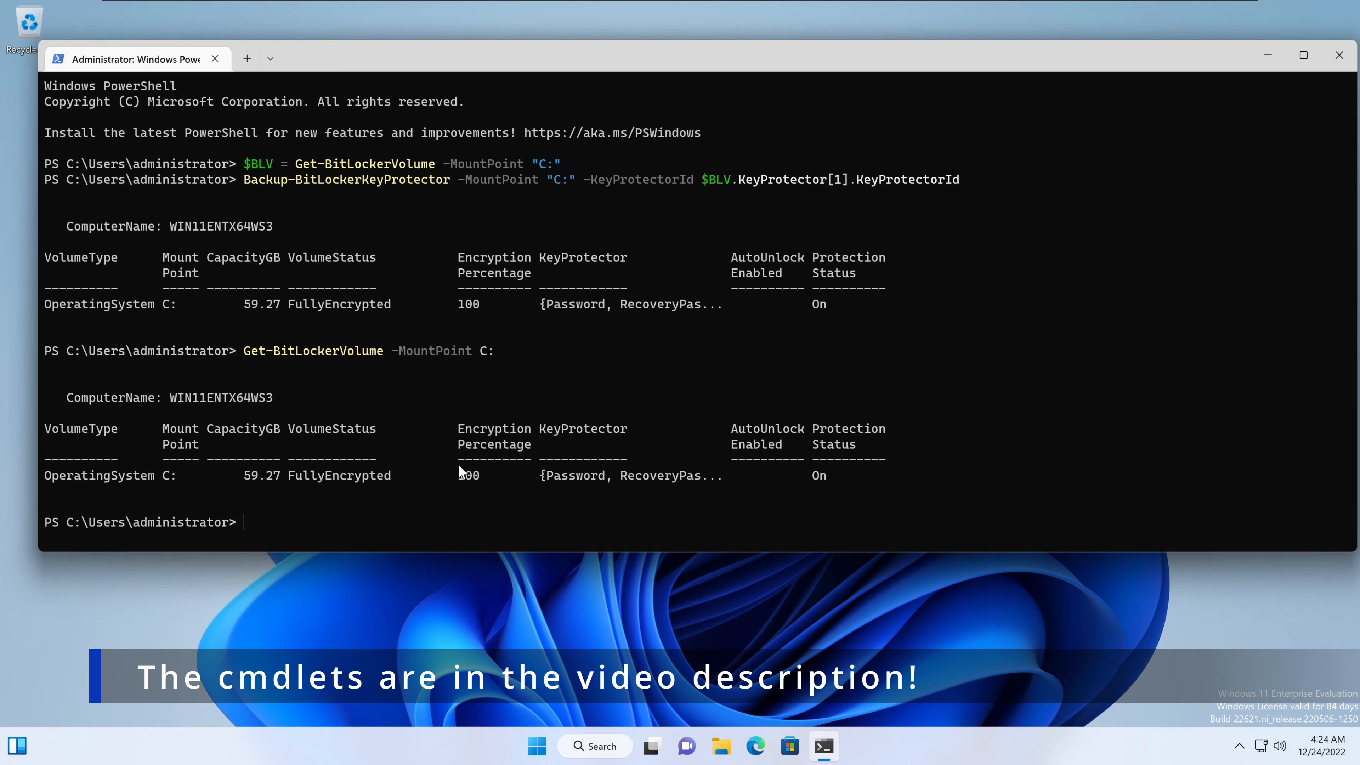
left_click_drag(456, 479, 699, 471)
left_click_drag(862, 477, 43, 430)
left_click(531, 488)
double_click(476, 478)
left_click_drag(480, 479, 467, 482)
- Run Get-BitLockerVolume -MountPoint C: again and review the session's commands and output in the maximized terminal window
key("Up")
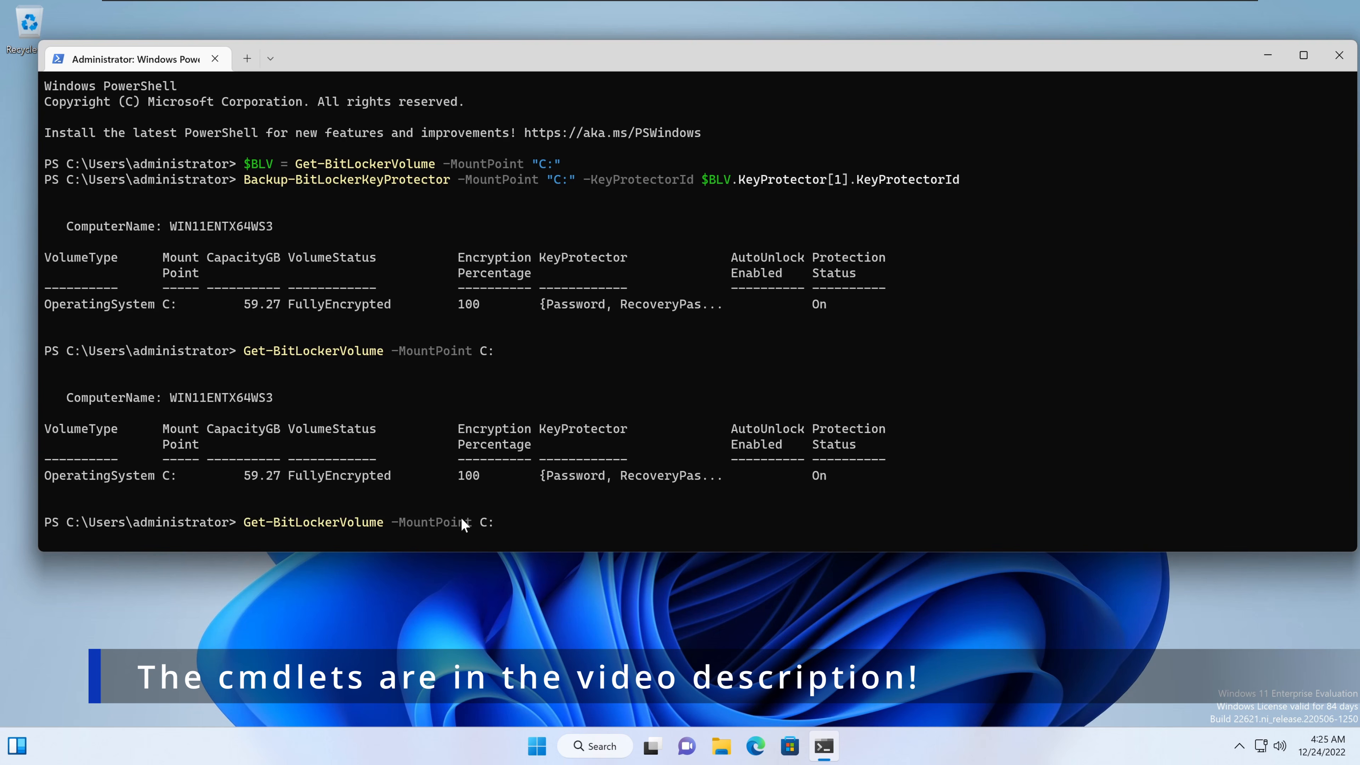
key("Return")
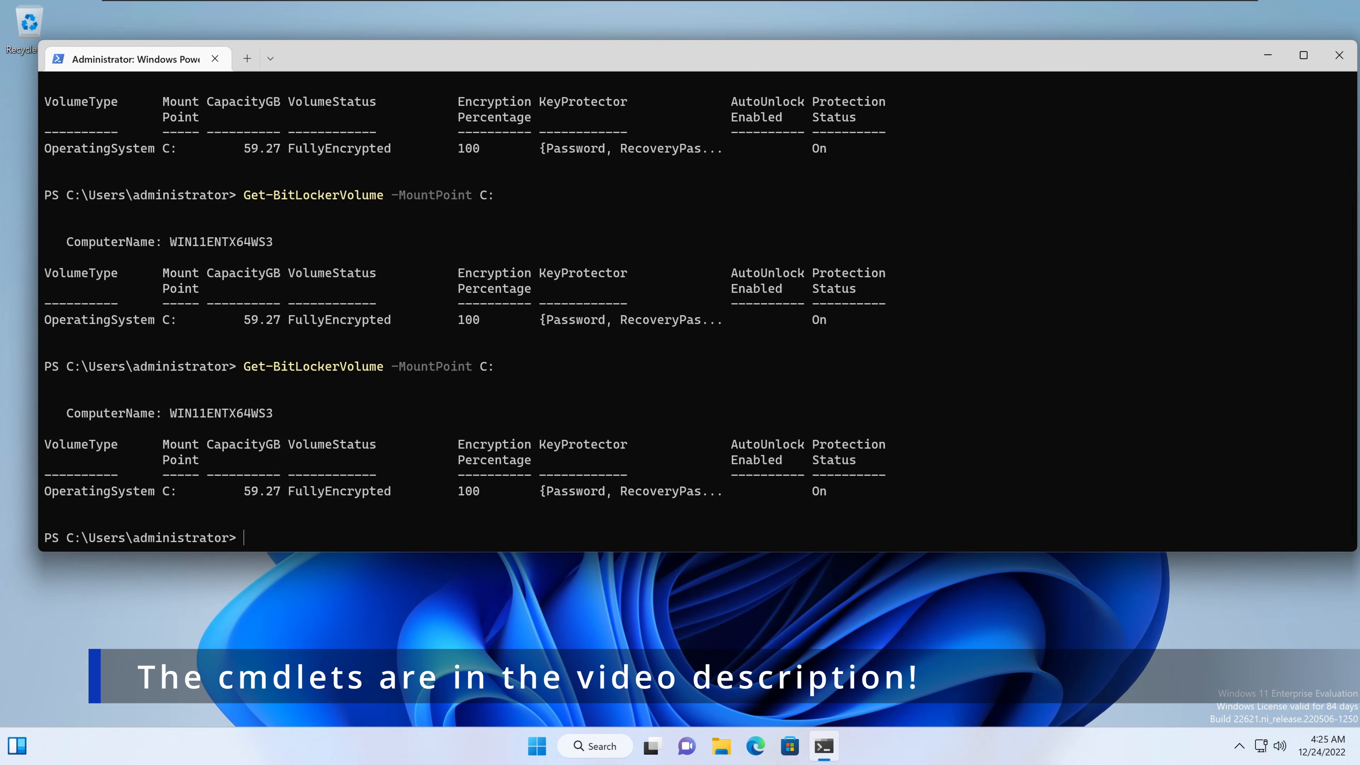
left_click_drag(246, 370, 497, 370)
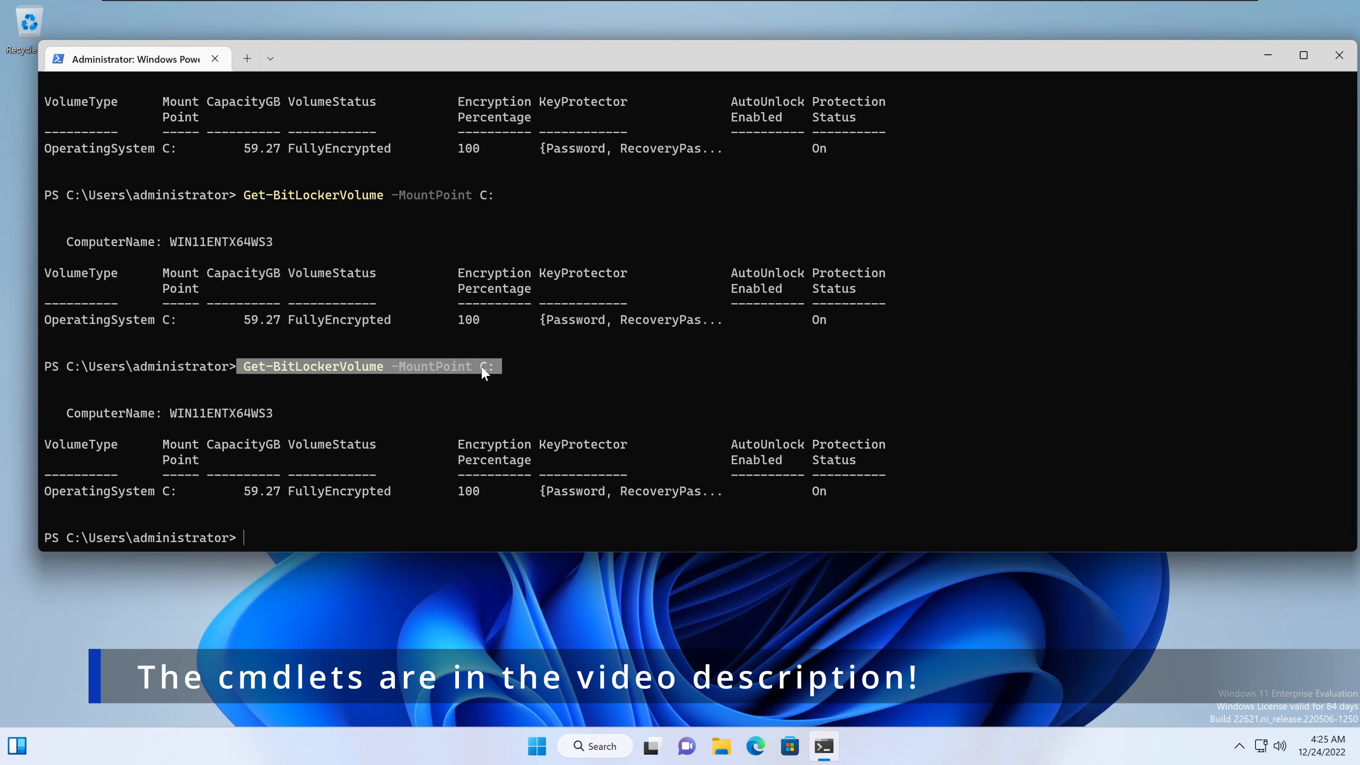
scroll(523, 376, "up", 2)
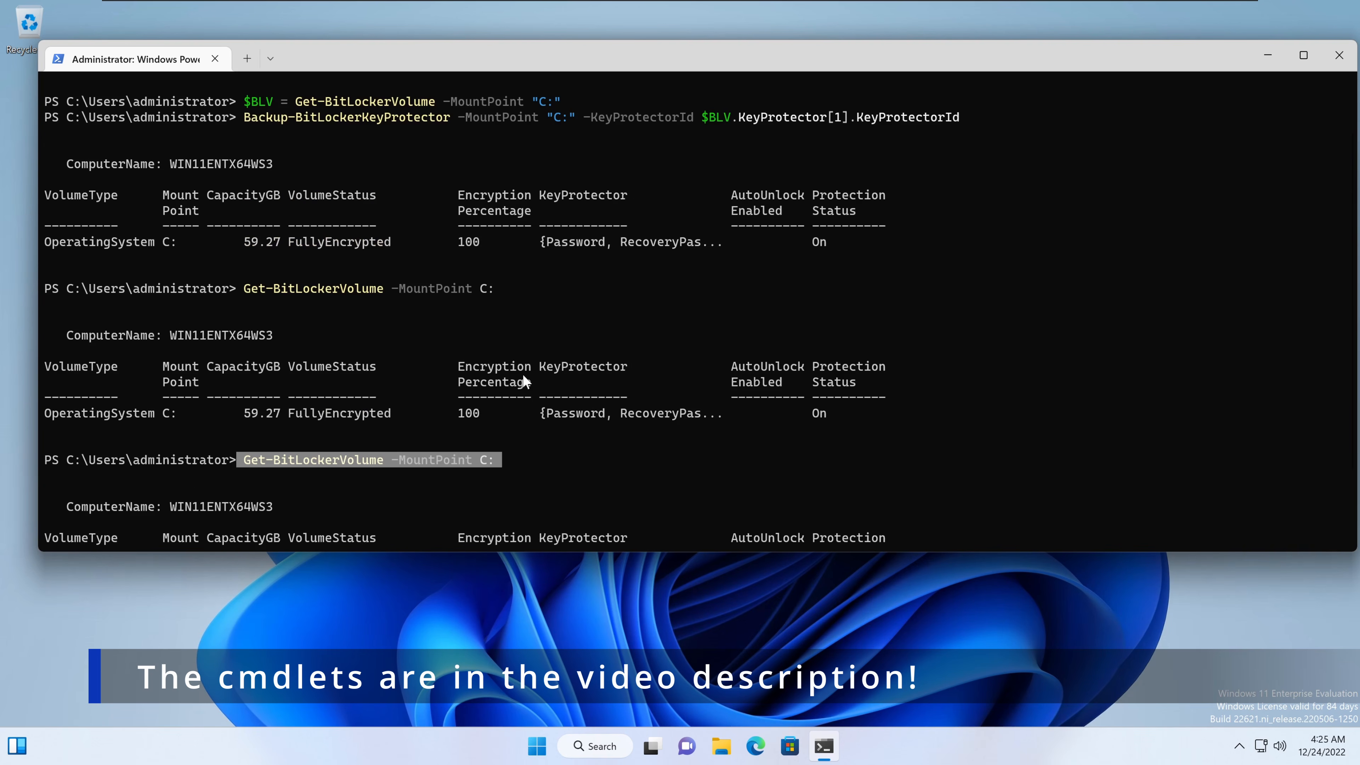
scroll(522, 373, "up", 2)
double_click(924, 56)
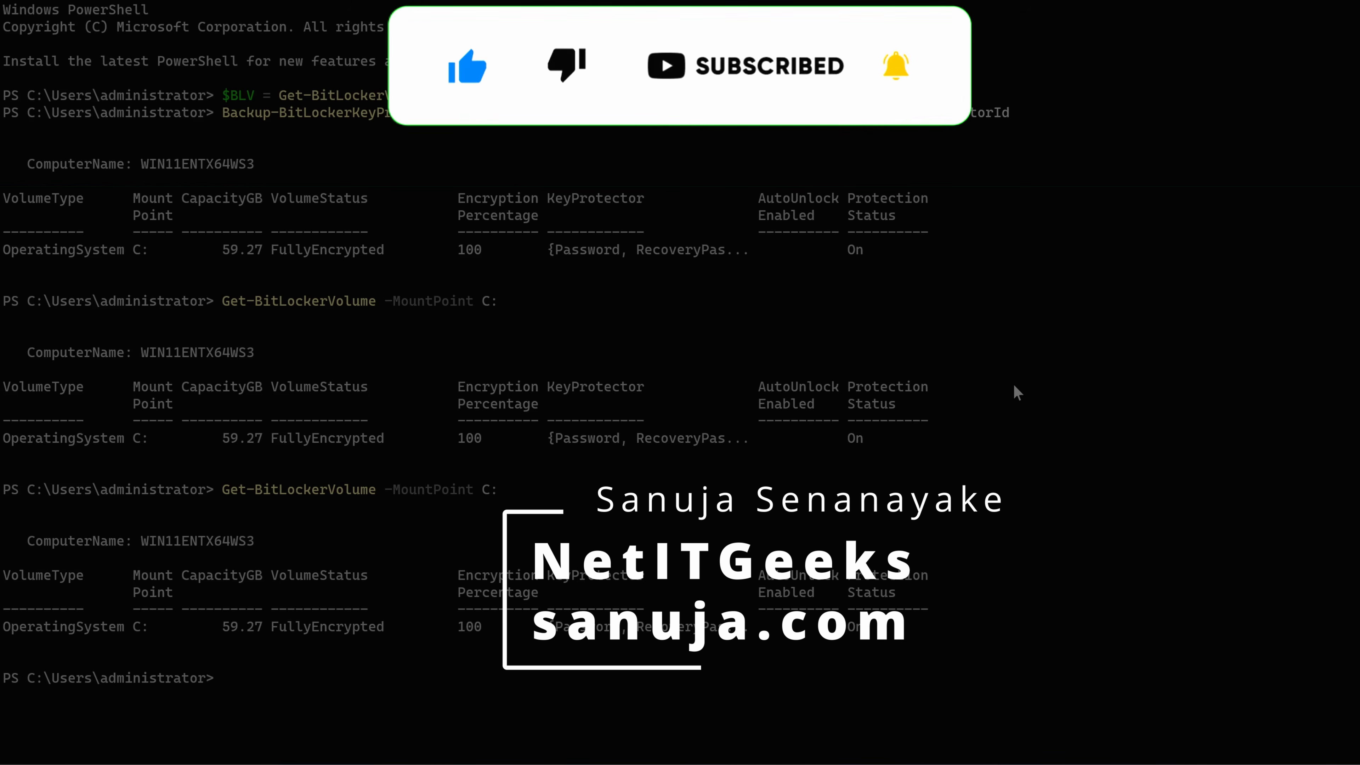
scroll(1013, 384, "down", 1)
scroll(1013, 385, "up", 1)
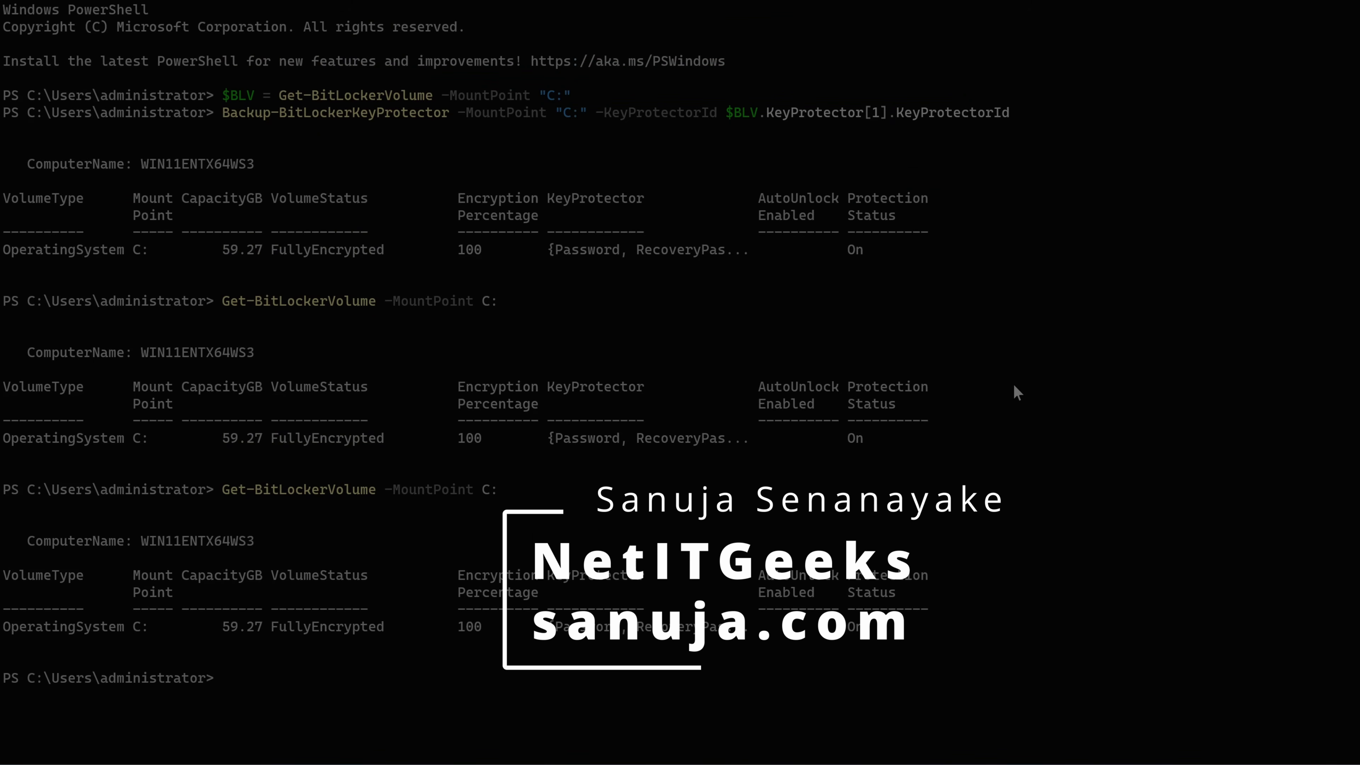